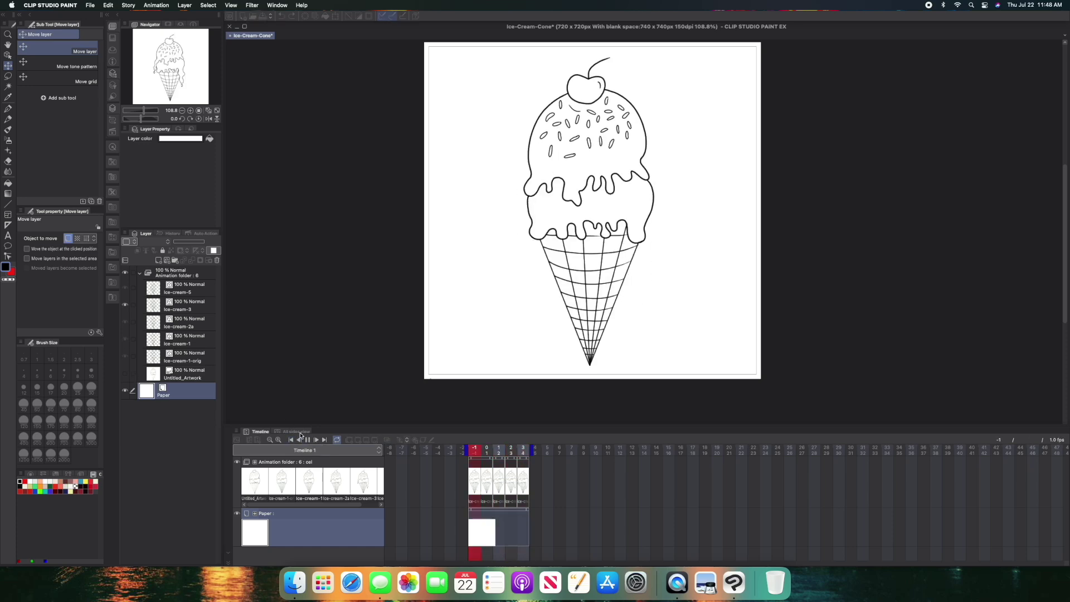
- Play back the ice cream animation and rename the Ice-cream-1-orig layer to Ice-cream-1-original
click(307, 440)
click(195, 341)
double_click(204, 361)
key(BackSpace)
key(BackSpace)
key(BackSpace)
key(BackSpace)
text(n)
click(196, 345)
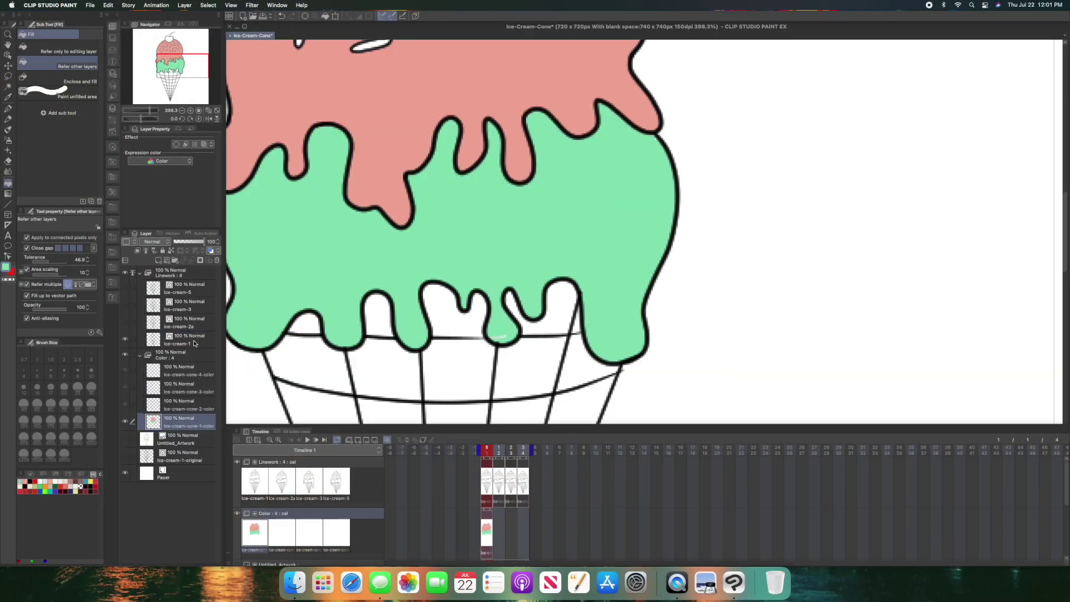
- Switch to the Eraser and select the Ice-cream-1 layer in the Linework folder
key(e)
click(184, 322)
click(196, 342)
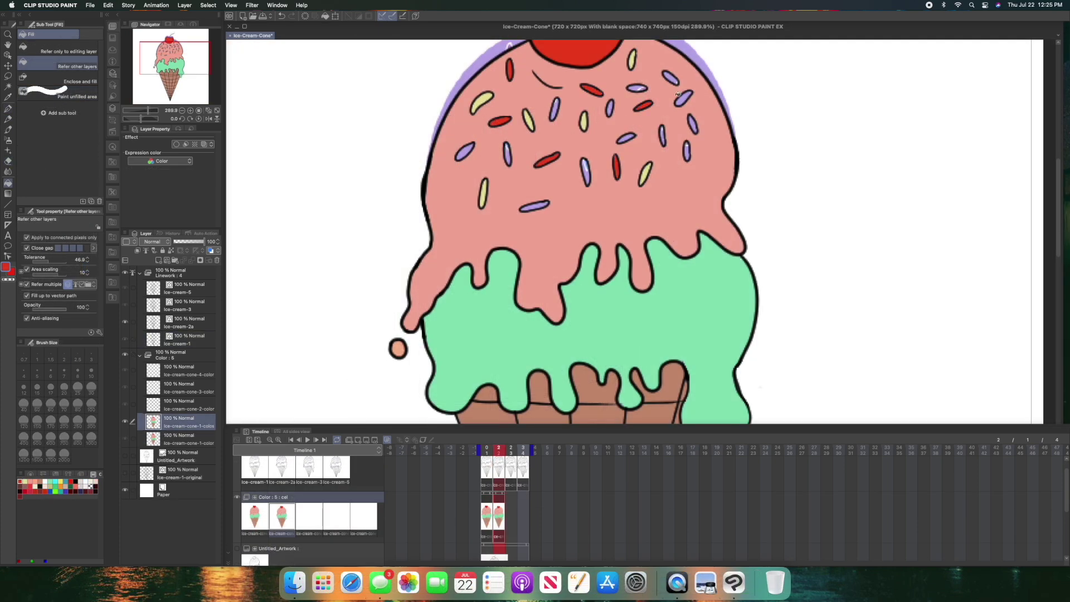
- Recolour five purple sprinkles on the upper scoop with a palette colour and another with the yellow sampled from a nearby sprinkle
click(20, 481)
click(555, 109)
click(507, 154)
click(673, 78)
click(693, 124)
click(662, 135)
alt+click(646, 174)
click(684, 99)
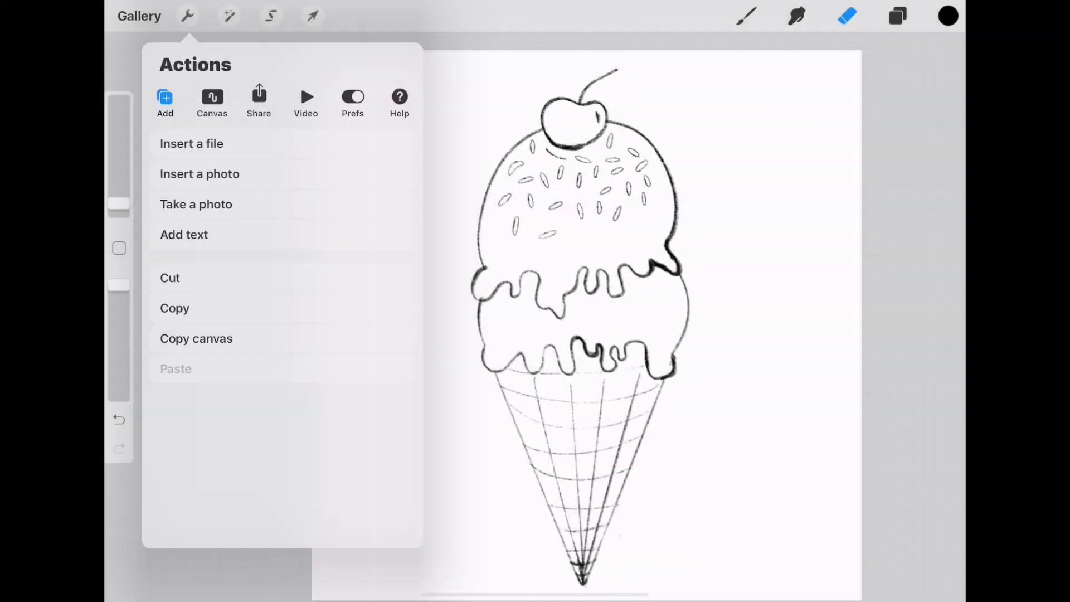
- In Procreate, share the ice cream cone sketch as a PNG image
click(259, 98)
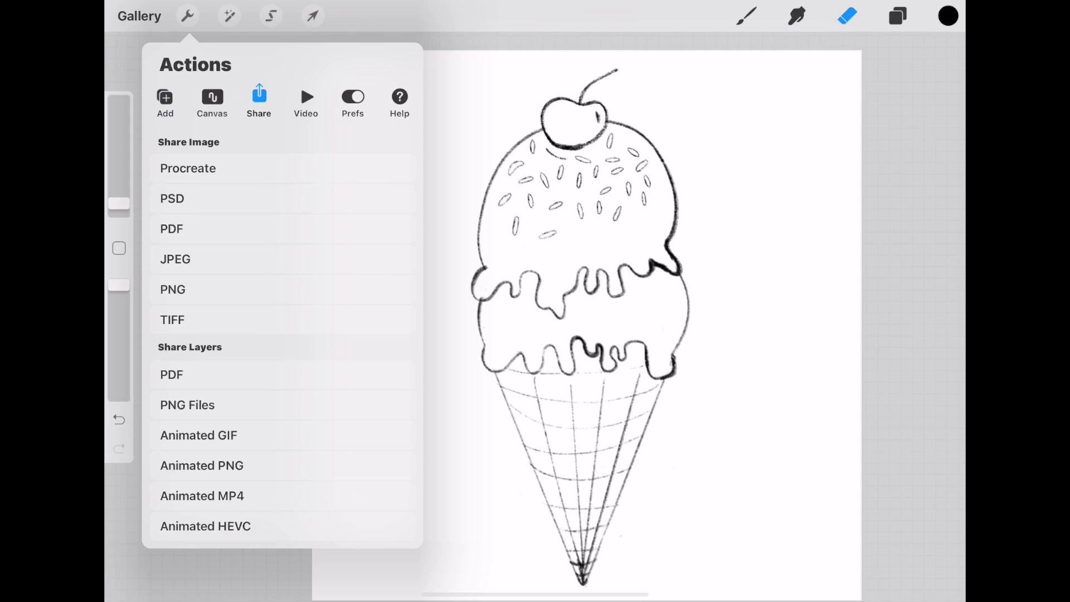
click(173, 289)
click(340, 252)
click(442, 253)
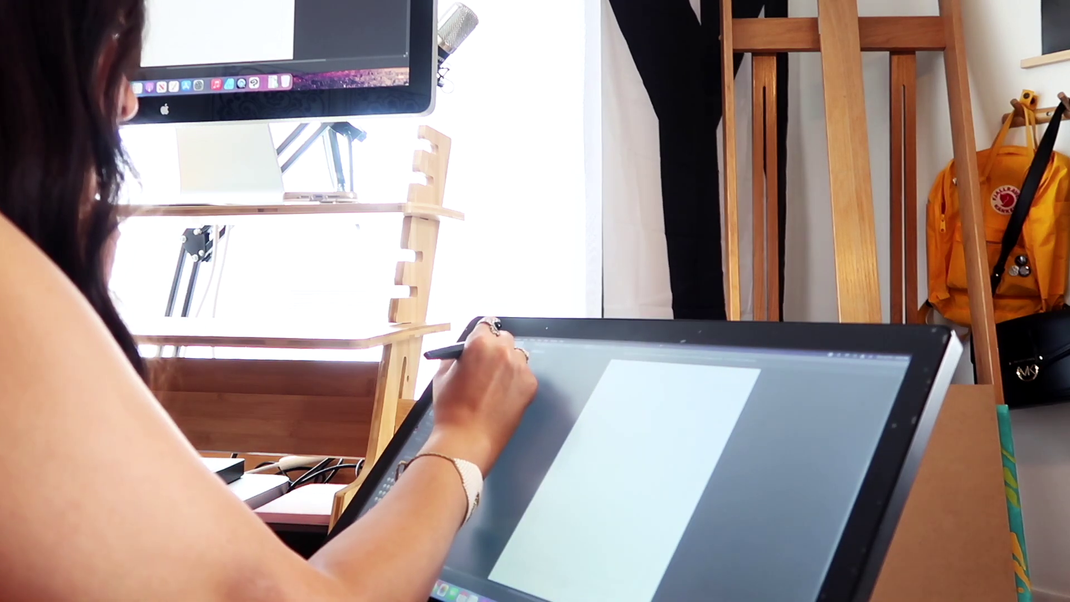
click(440, 348)
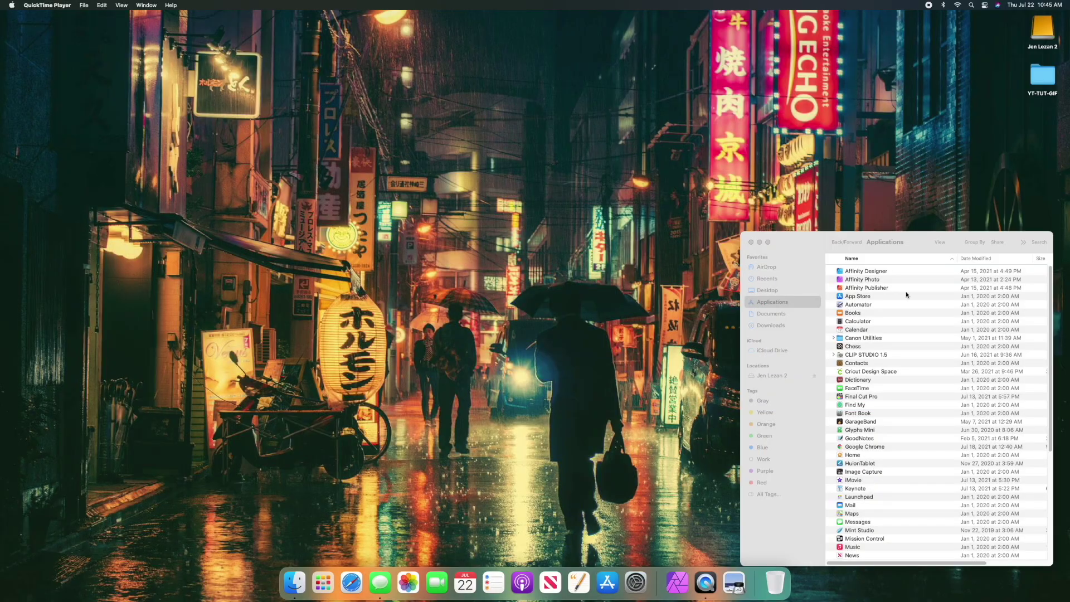
- Launch CLIP STUDIO PAINT from the CLIP STUDIO 1.5 folder in Applications
click(876, 357)
click(877, 356)
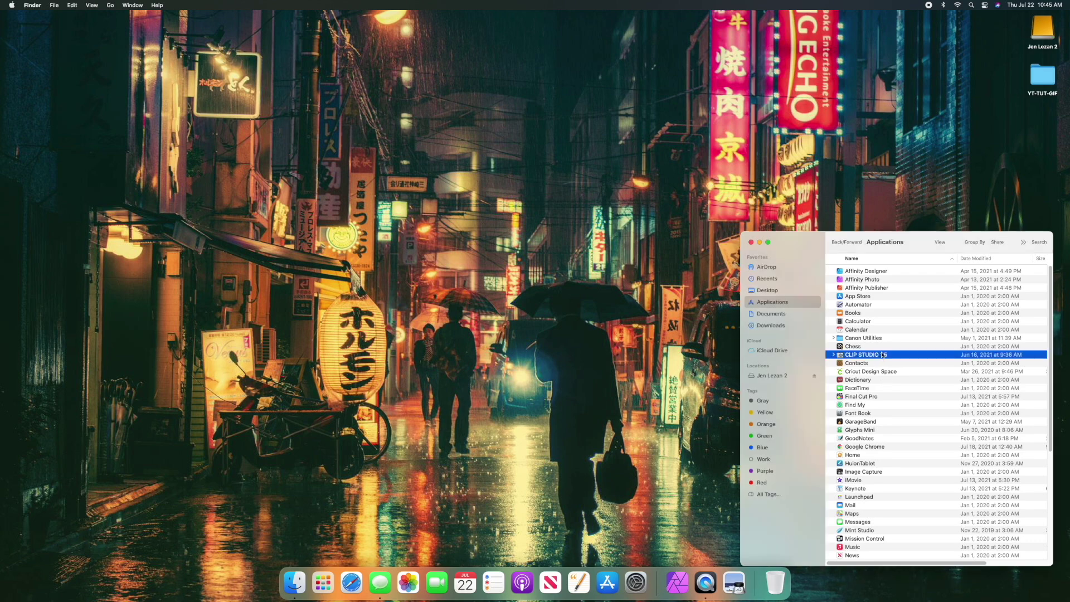
double_click(877, 356)
click(888, 278)
double_click(887, 278)
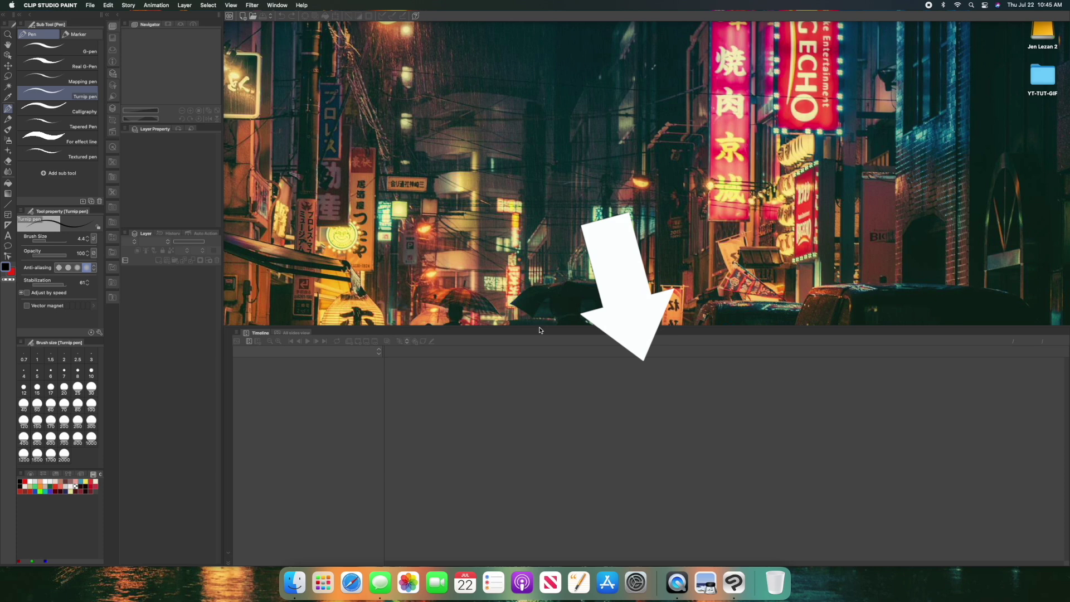
- Reduce the timeline's height and start a new file for animation use with a 720 px output frame width
drag(541, 326, 539, 375)
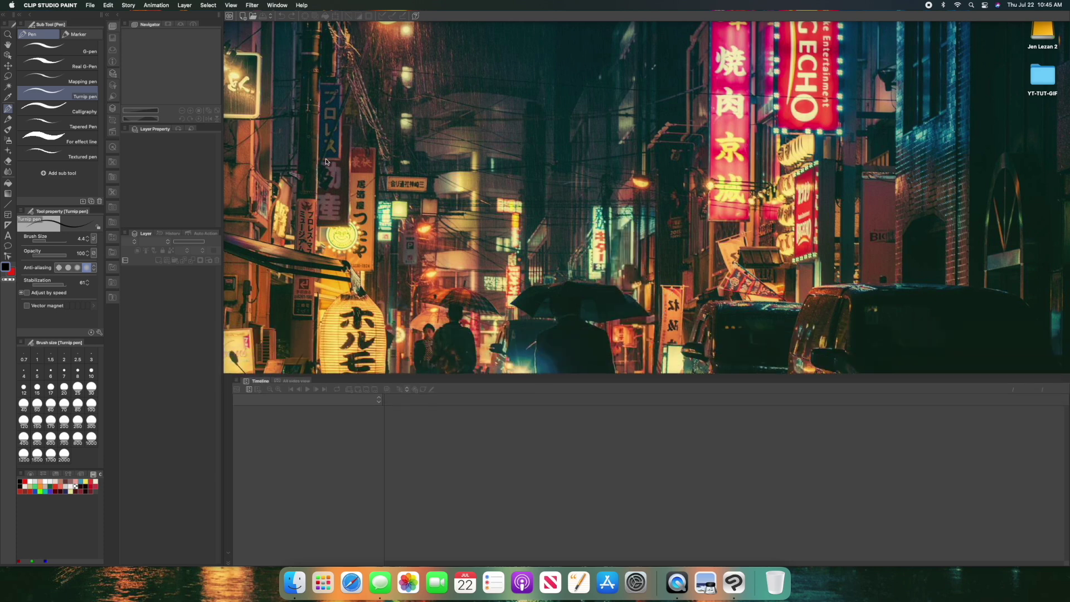
click(90, 5)
click(100, 16)
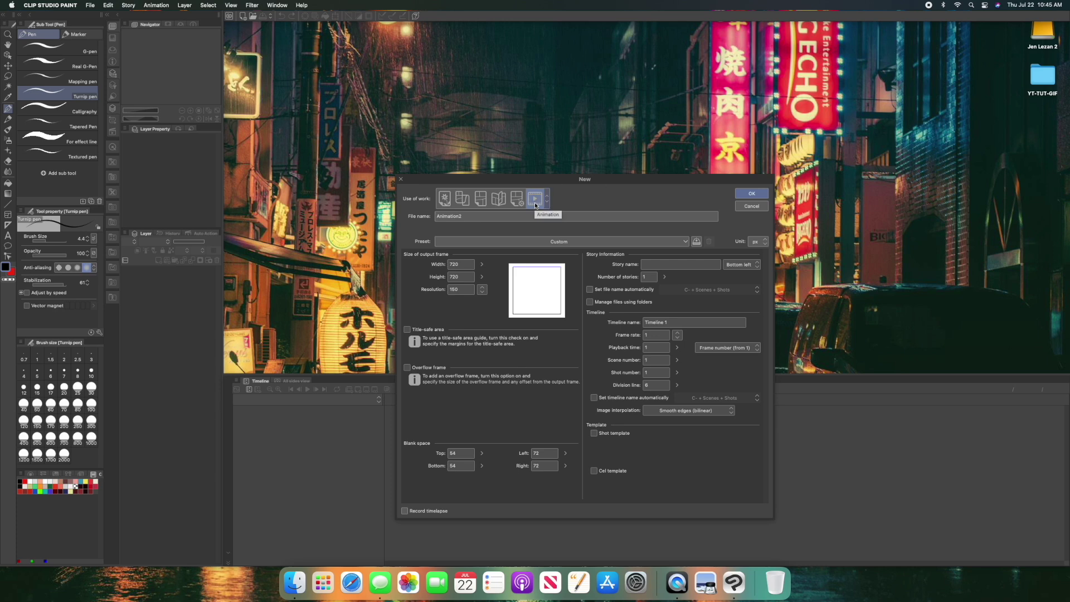
click(461, 264)
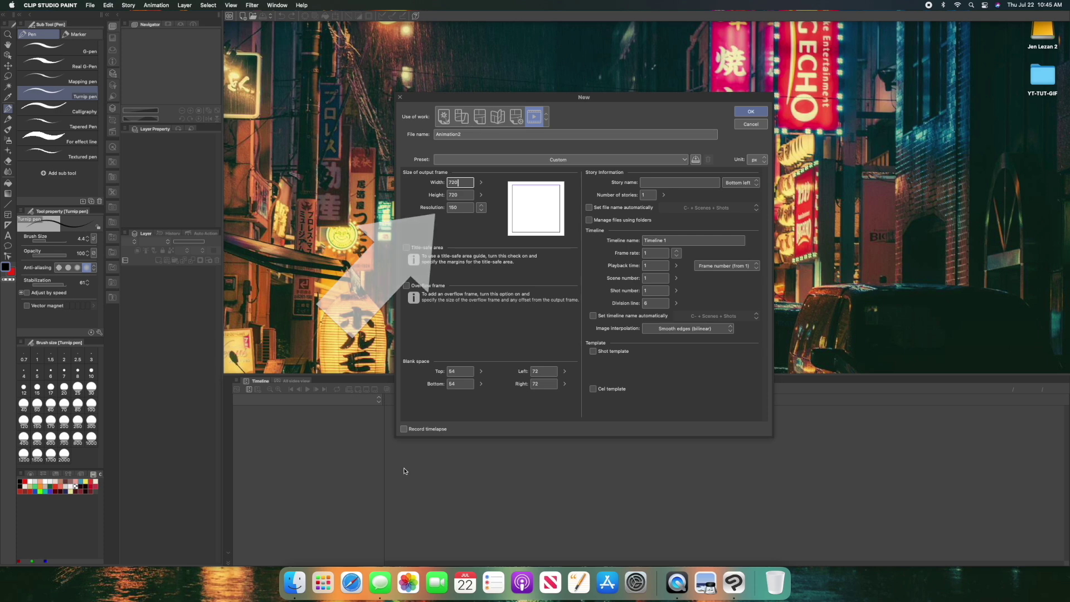
- Set the new file's blank space to 10 px at the top, bottom, left and right
click(469, 370)
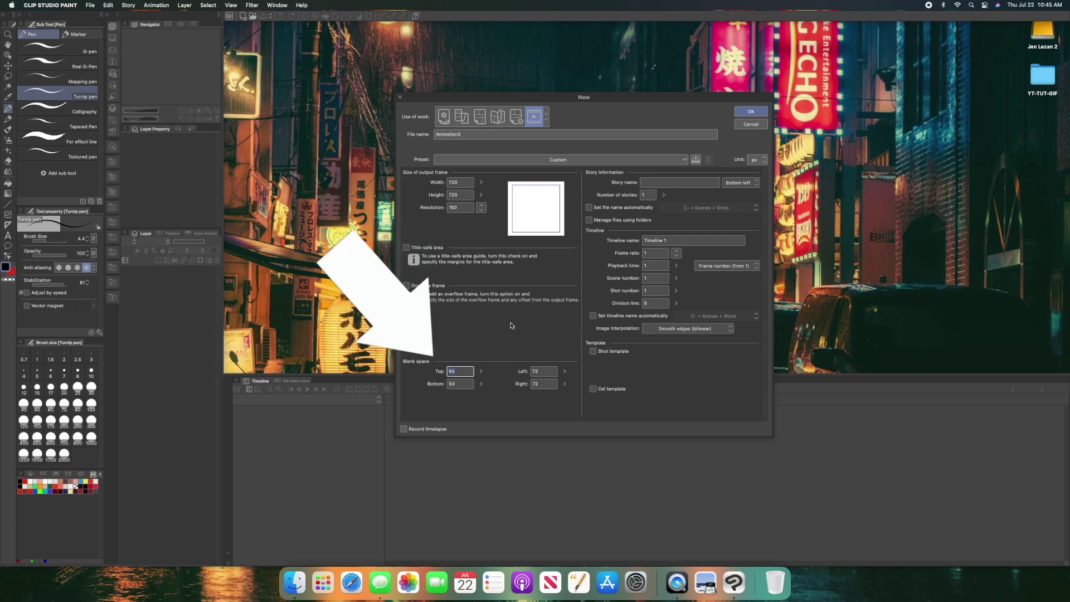
text(10)
key(Tab)
text(10)
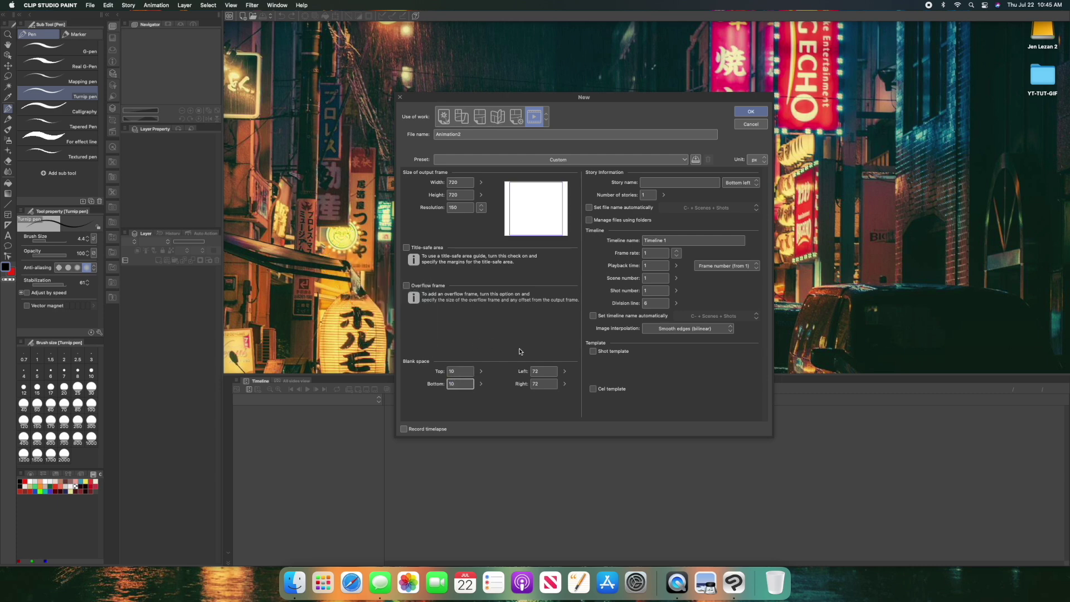
click(552, 371)
text(10)
click(550, 384)
text(10)
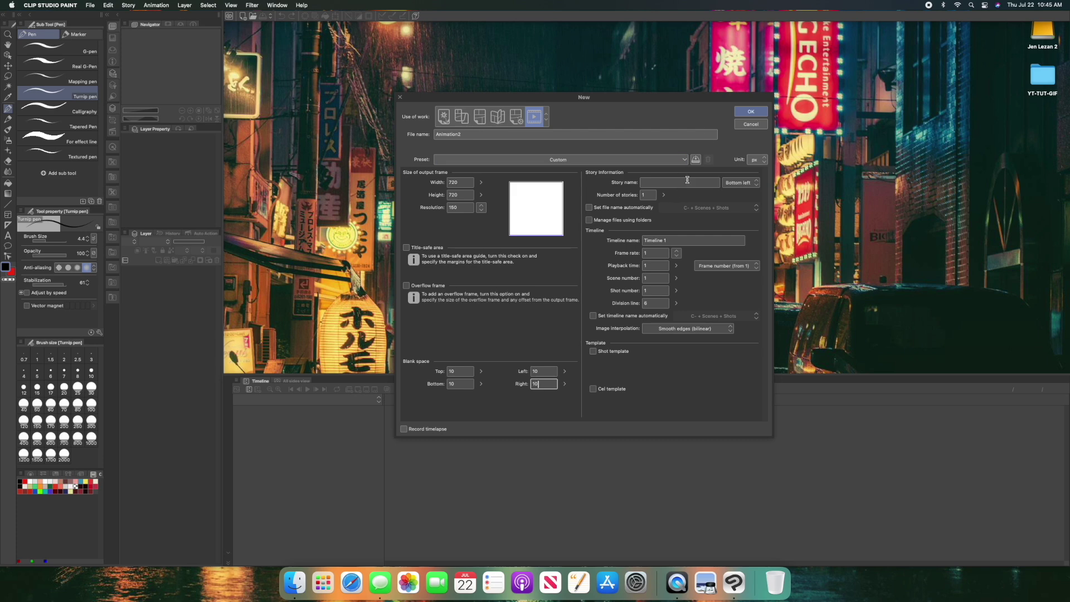
- Name the new animation file Ice-Cream-Cone
click(675, 241)
triple_click(675, 239)
click(465, 134)
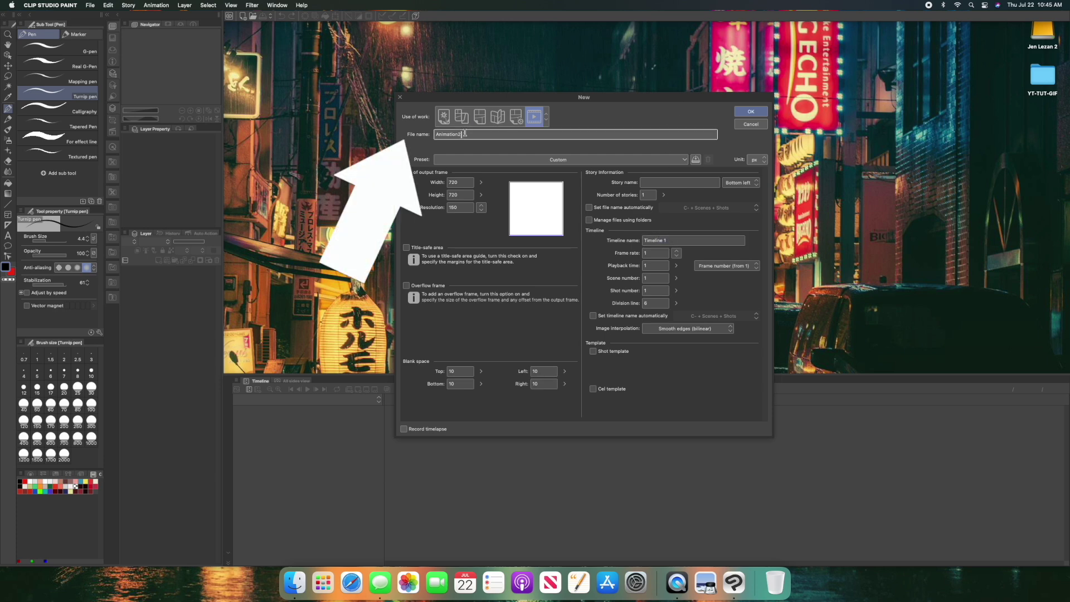
drag(465, 133, 407, 136)
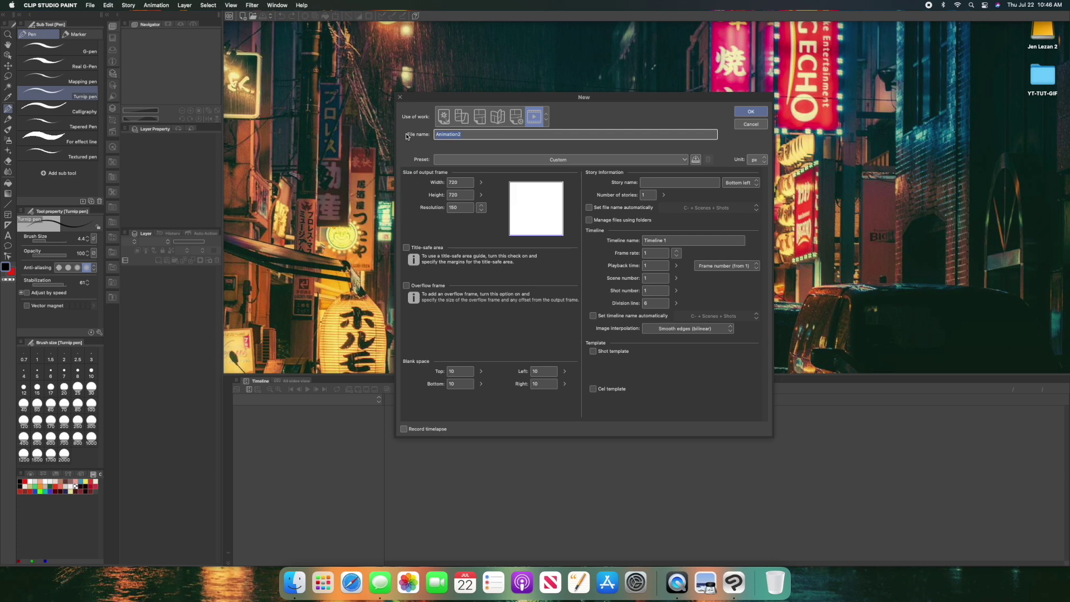
key(BackSpace)
text(Ice-Cream-Cone)
- Create the animation canvas with 10 px top blank space, a frame rate of 1 and a playback time of 1
click(462, 370)
key(BackSpace)
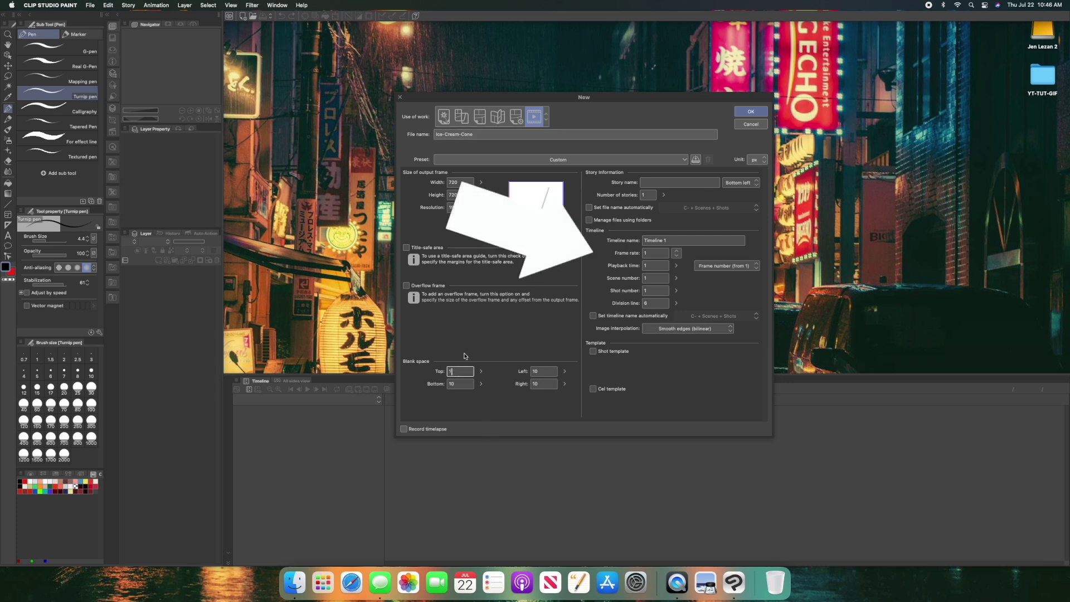
click(660, 253)
click(658, 266)
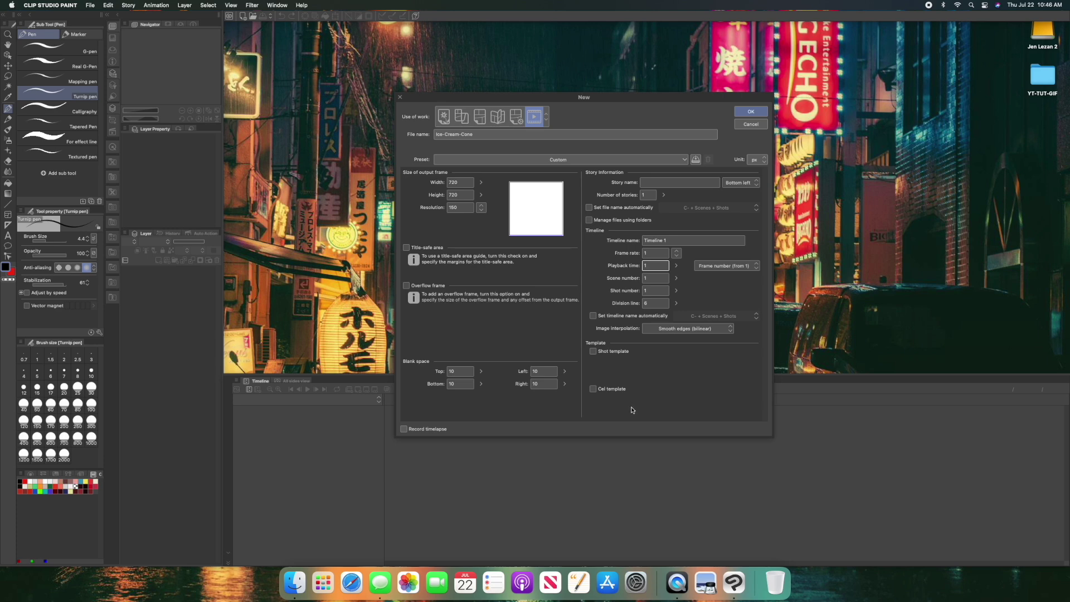
click(752, 113)
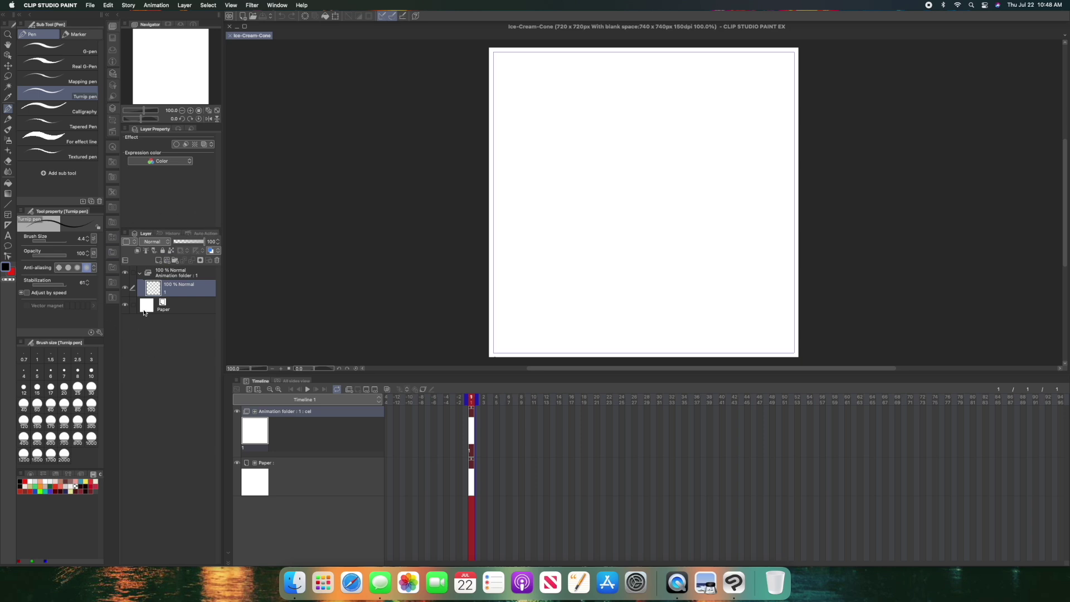
- Examine how the animation folder, cel 1 and the Paper layer correspond to the timeline tracks, finishing with cel 1 selected
click(177, 273)
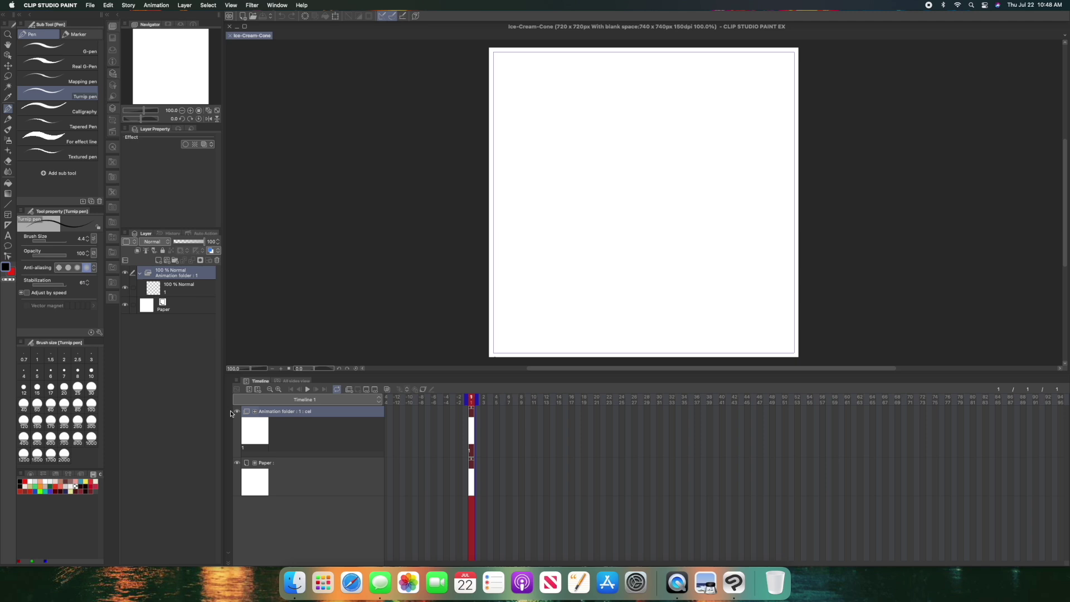
click(140, 273)
click(139, 272)
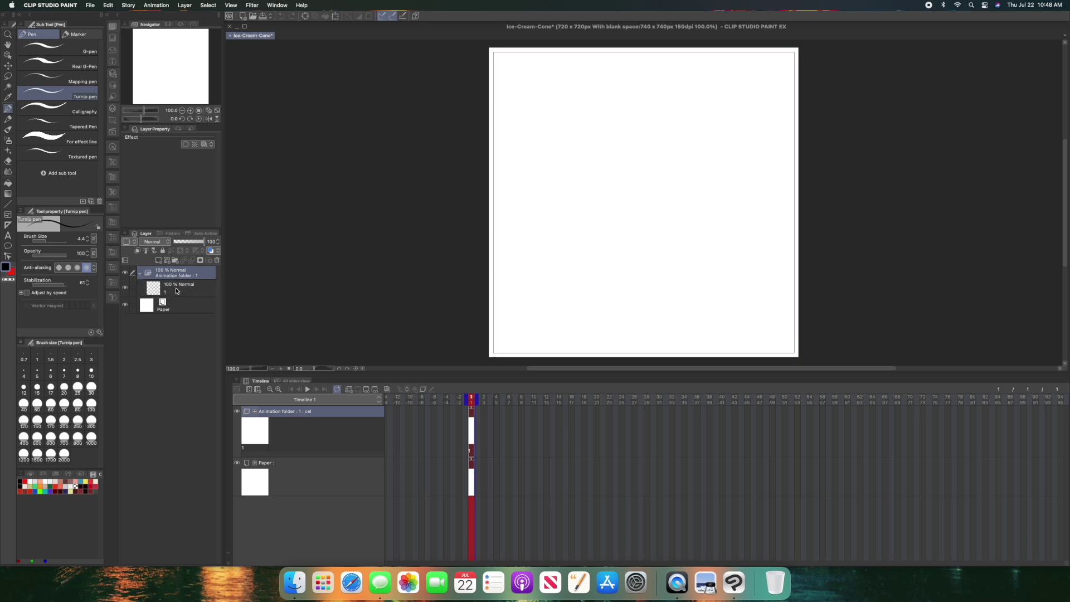
click(177, 292)
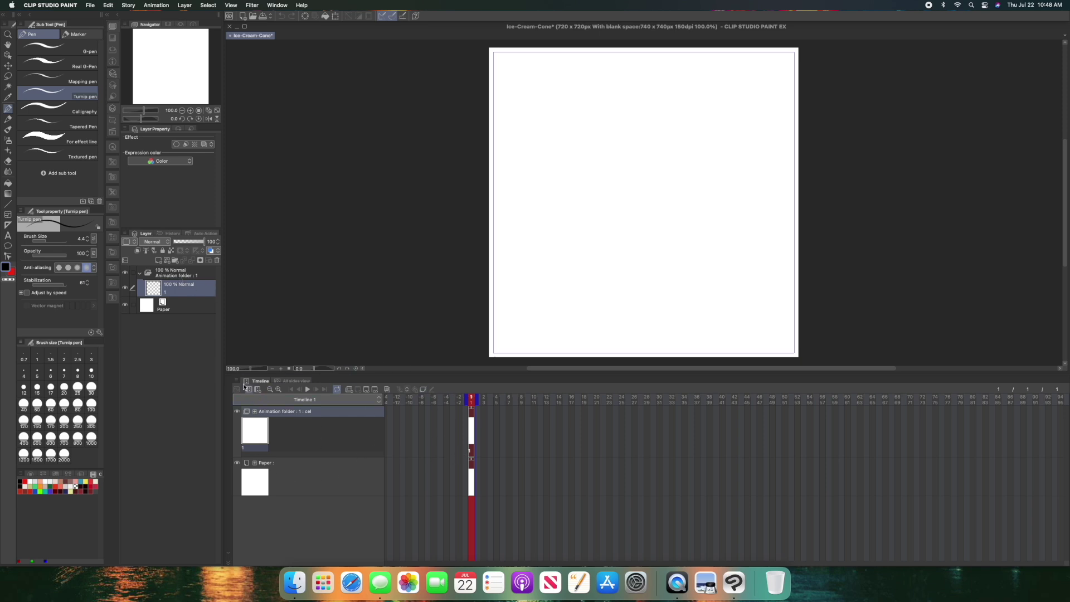
click(315, 476)
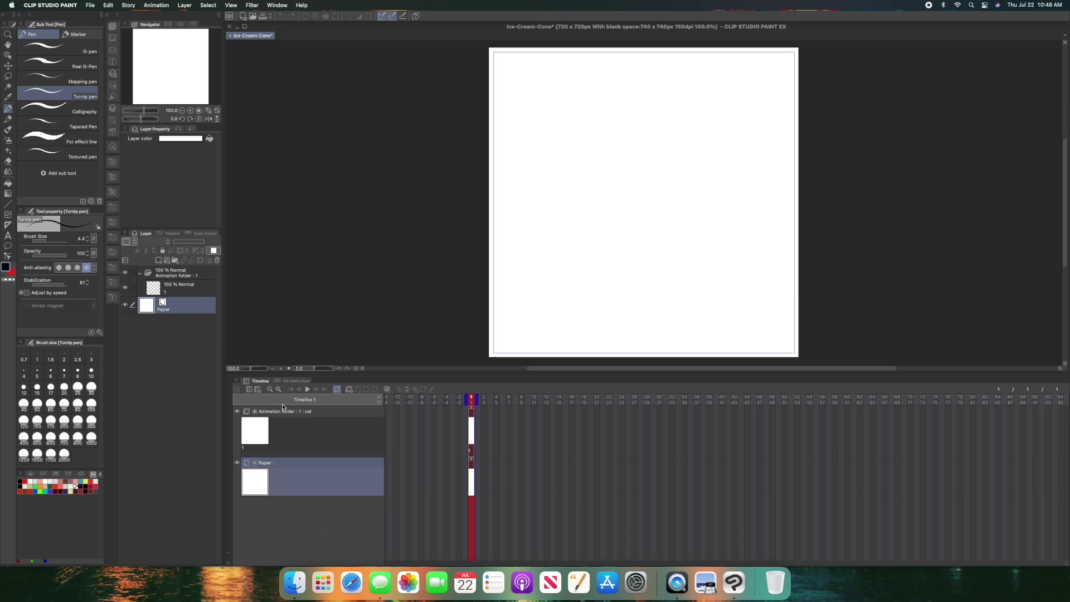
click(192, 286)
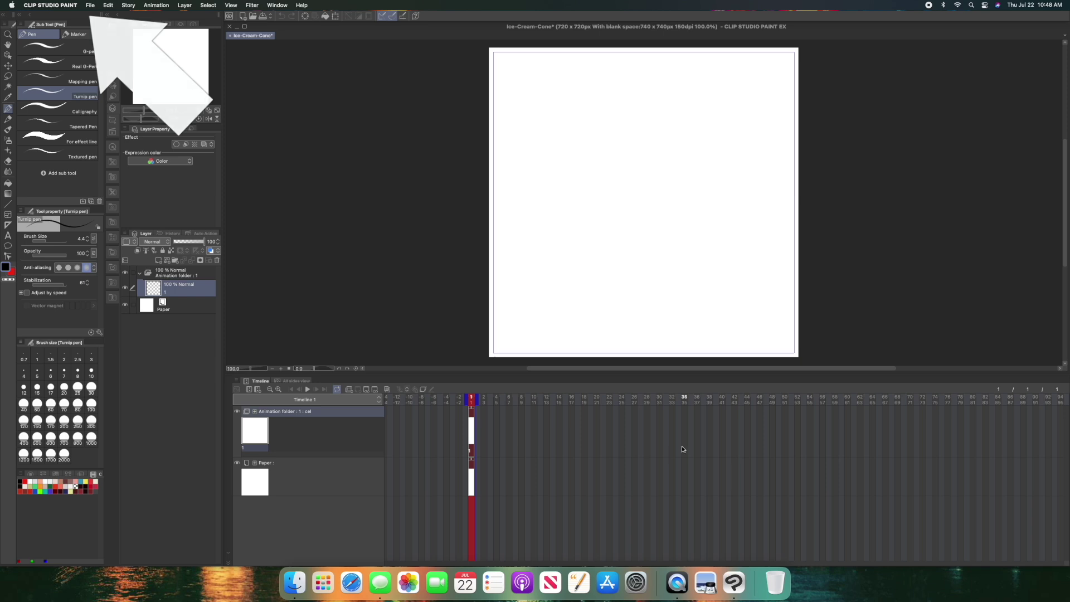
- Import Untitled_Artwork.jpg from Downloads and move its layer out of the animation folder to the top of the layer stack
click(89, 6)
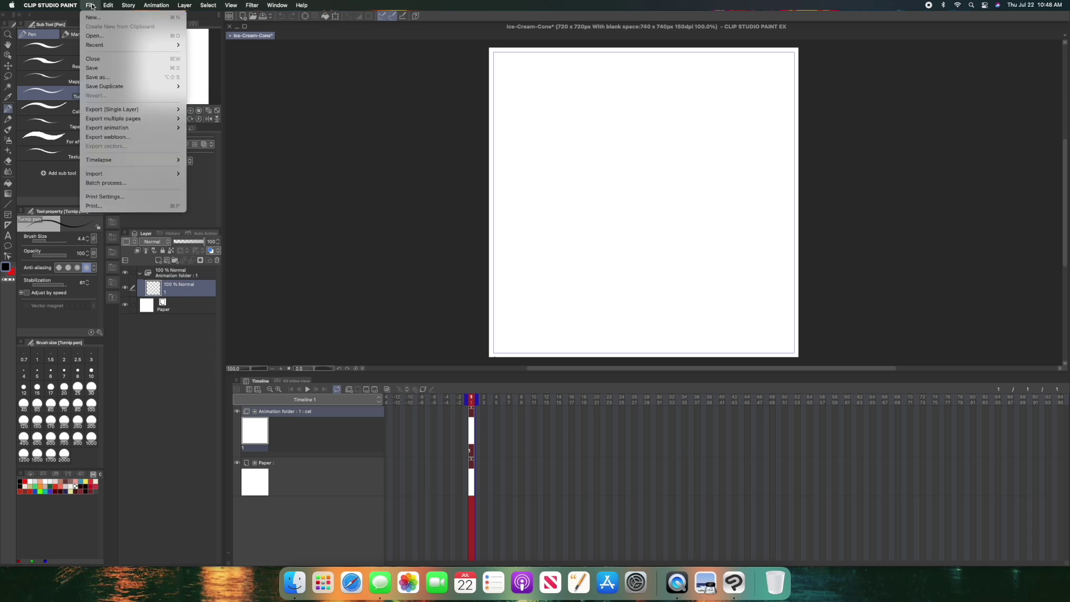
mouse_move(101, 174)
click(205, 175)
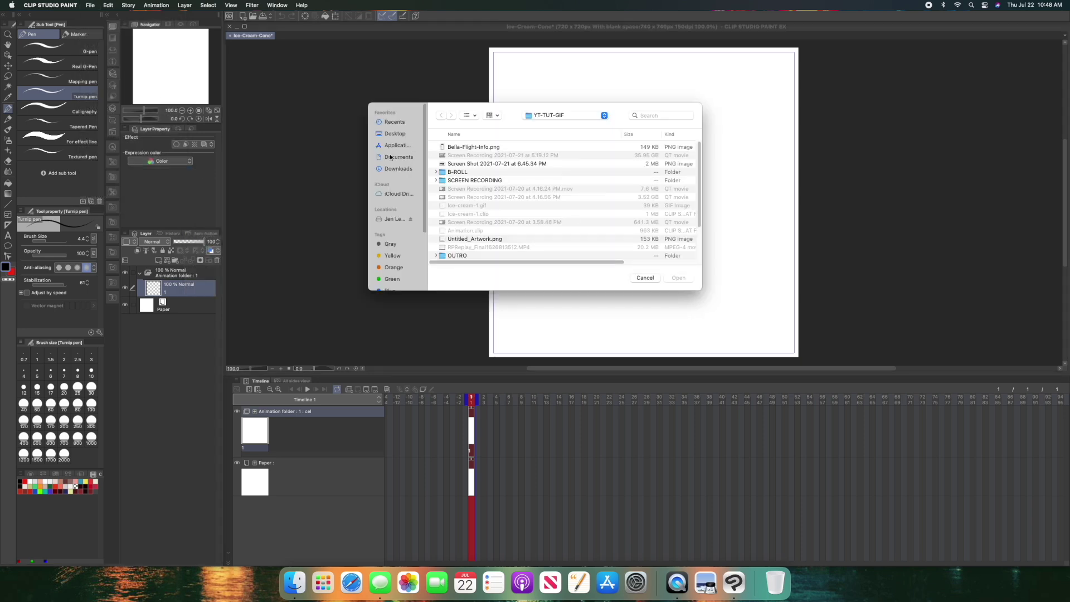
click(396, 169)
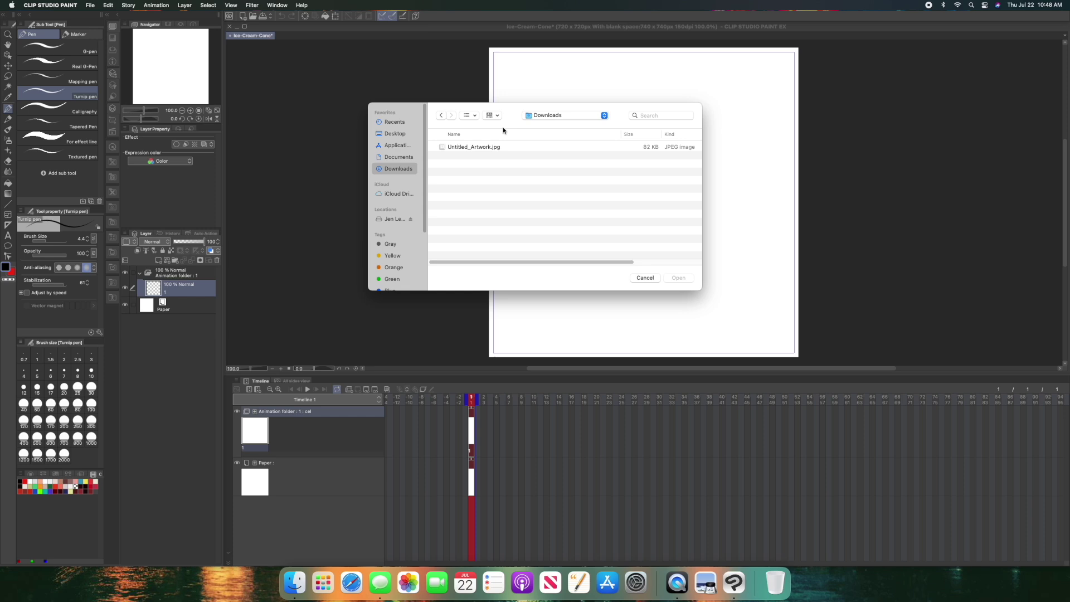
click(488, 146)
click(676, 277)
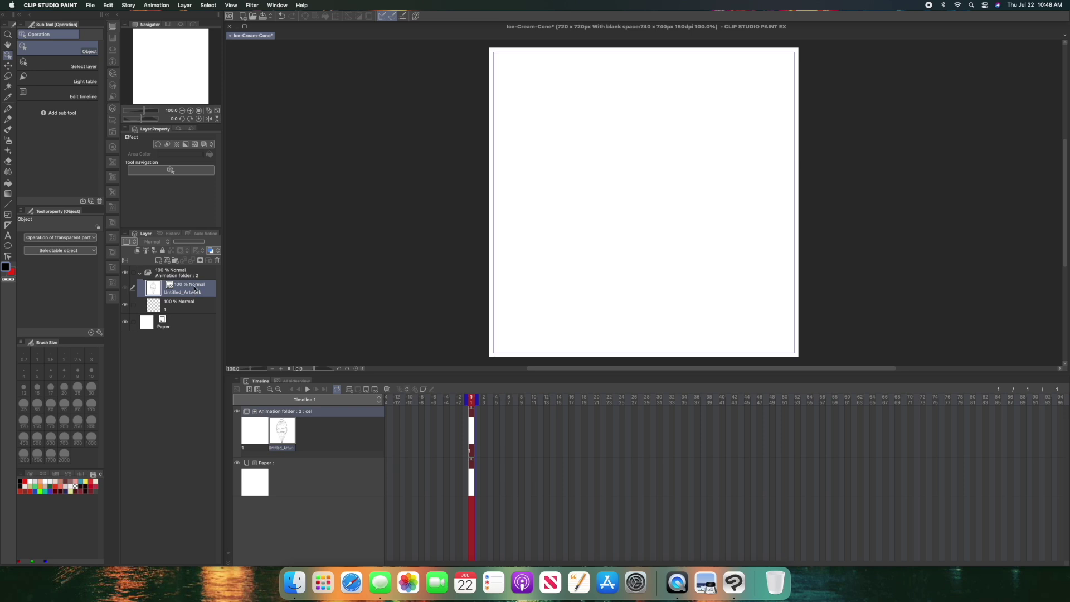
drag(195, 289, 192, 266)
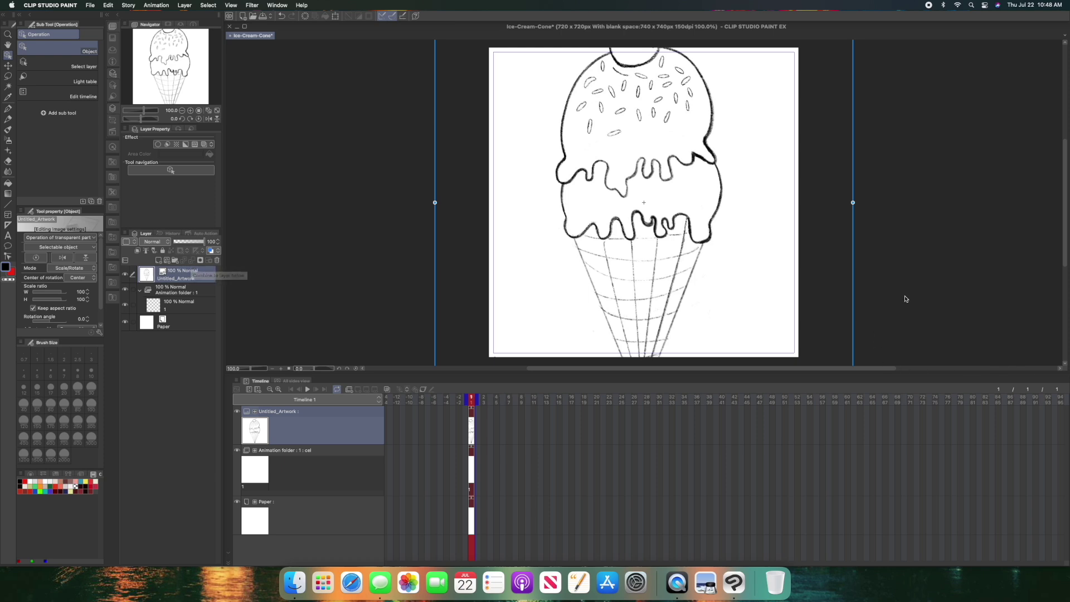
- Scale the imported sketch to 72% and centre it within the canvas's output frame
drag(650, 198, 668, 291)
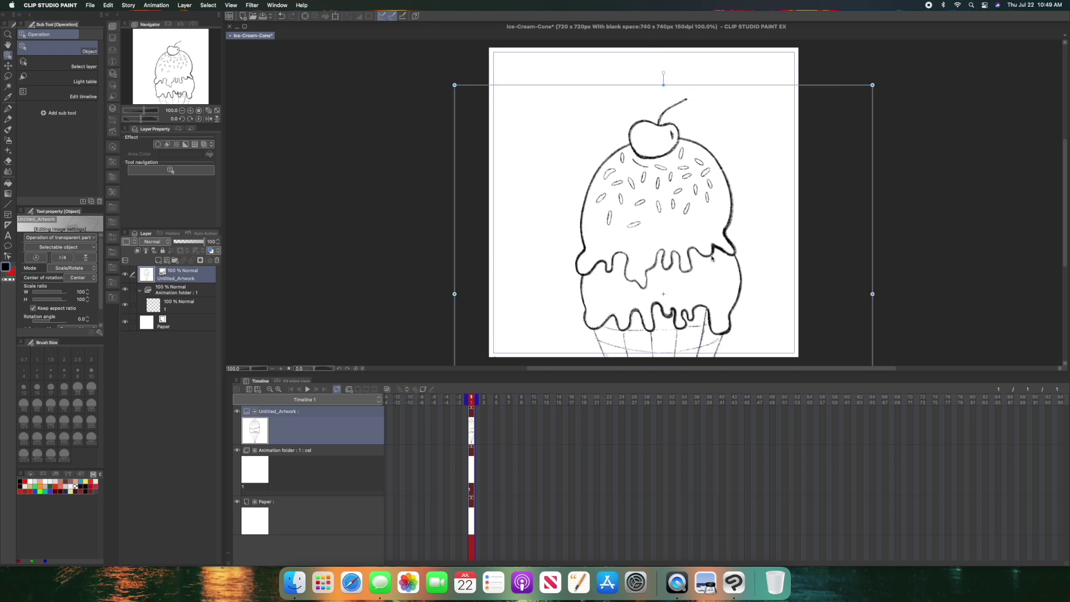
drag(872, 85, 752, 232)
drag(611, 310, 677, 137)
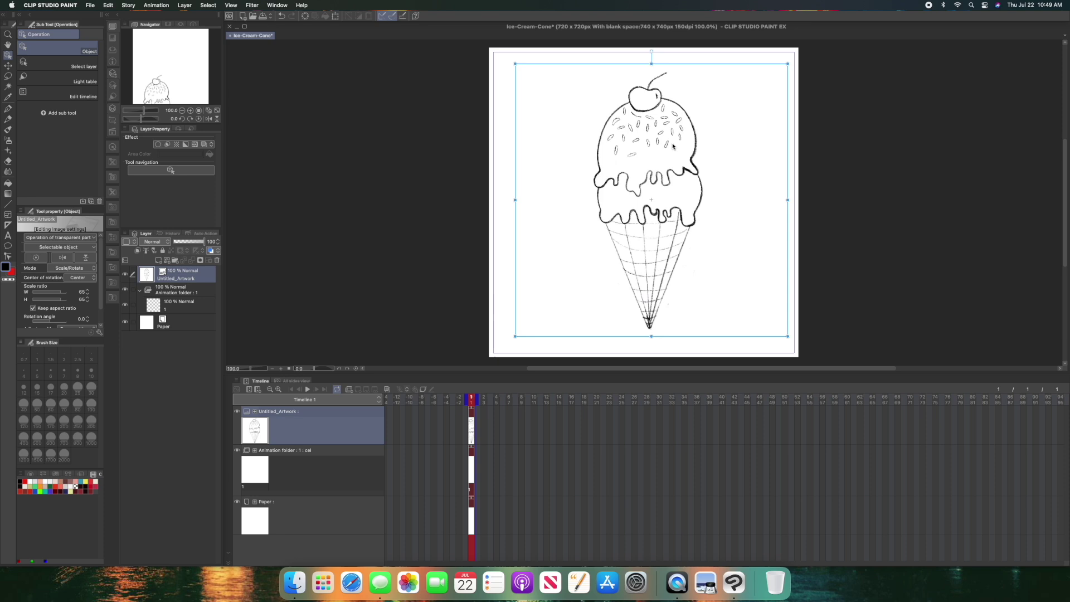
drag(799, 52, 802, 48)
drag(679, 166, 669, 167)
drag(792, 337, 804, 350)
mouse_move(685, 257)
mouse_down()
mouse_move(686, 239)
mouse_move(703, 249)
mouse_move(674, 221)
mouse_up()
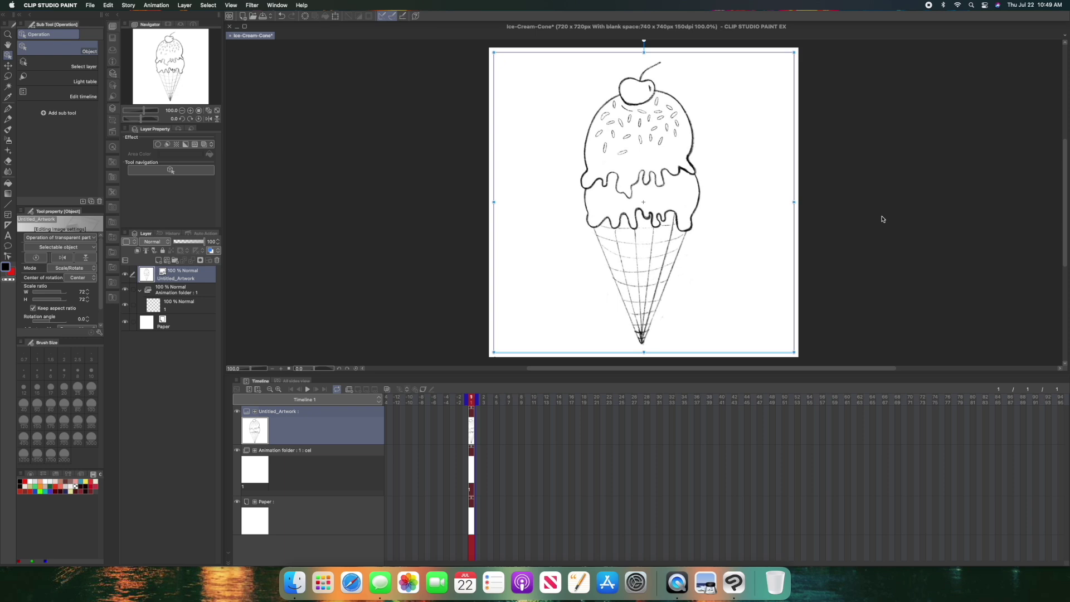
- Duplicate the scaled Untitled_Artwork sketch layer three times so four sketch layers stack above the animation folder
key(super+v)
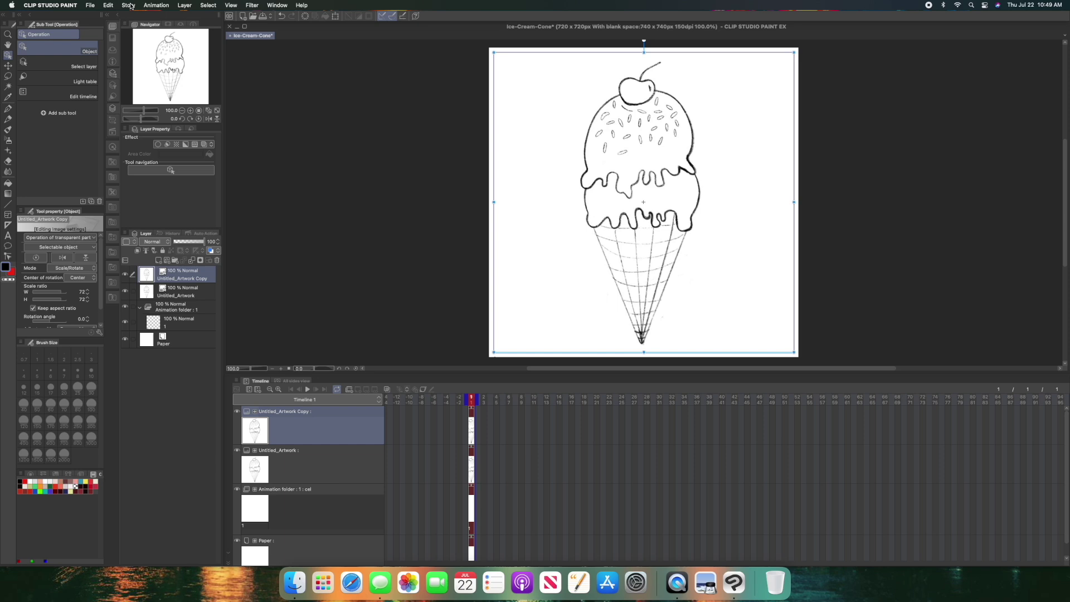
click(108, 5)
click(118, 50)
click(114, 5)
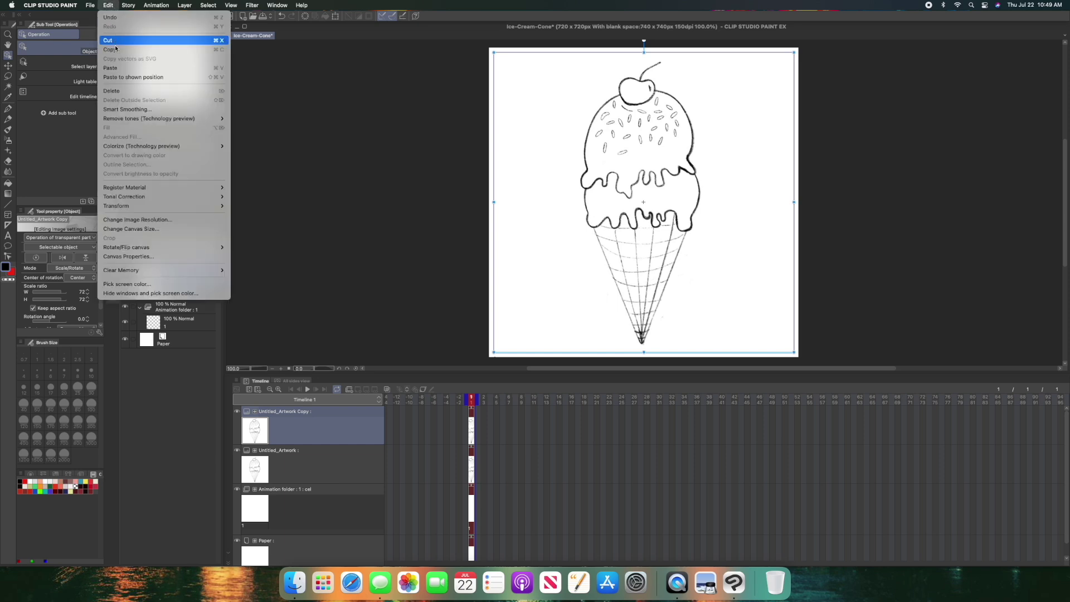
click(111, 68)
click(110, 5)
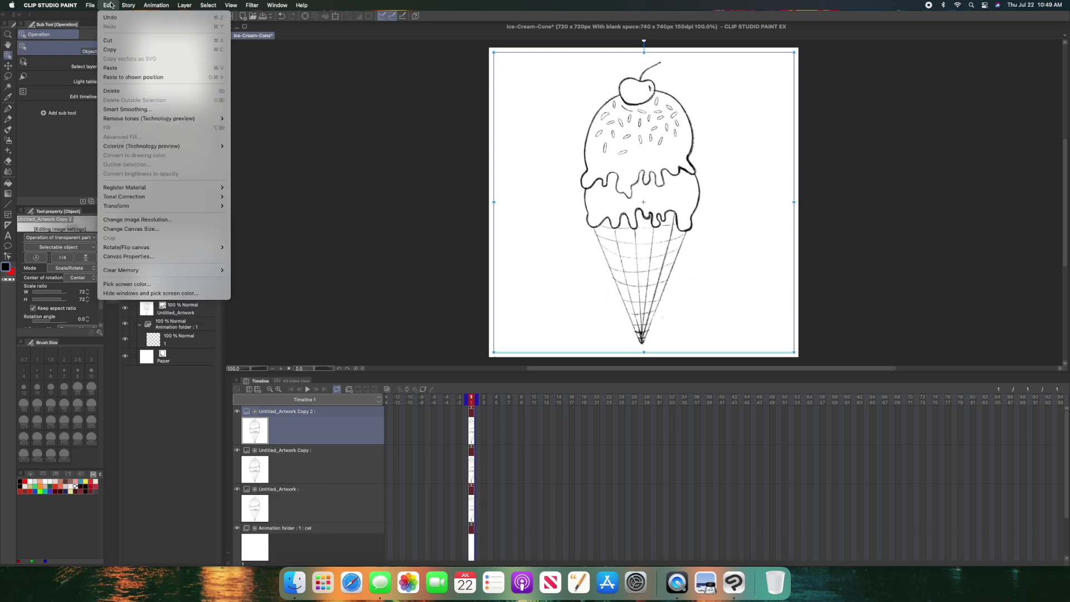
click(114, 67)
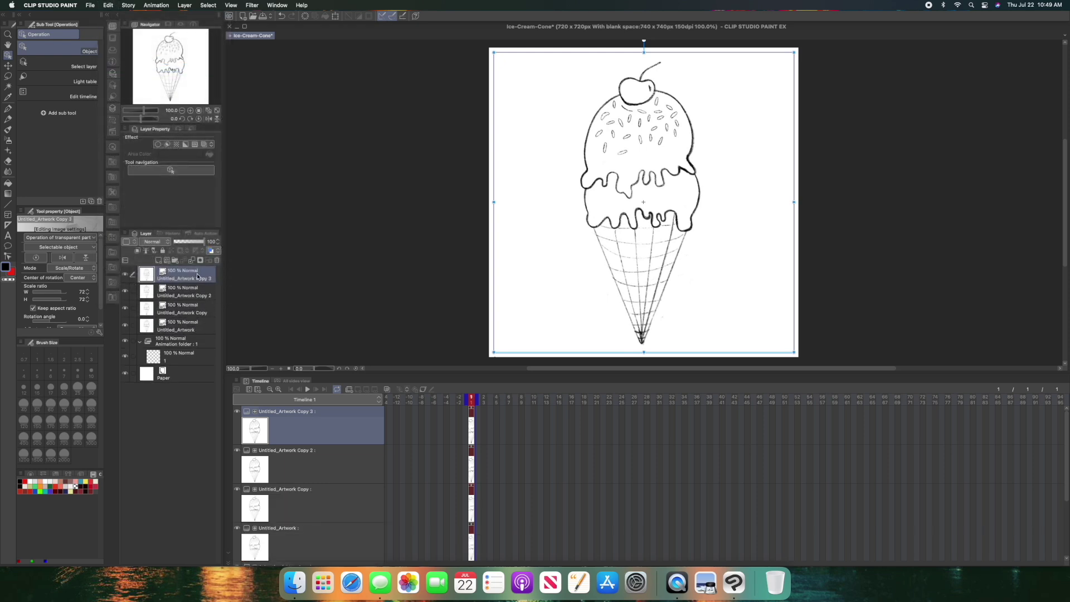
- Select all four sketch layers together and move them into the animation folder as cels
click(200, 292)
click(202, 310)
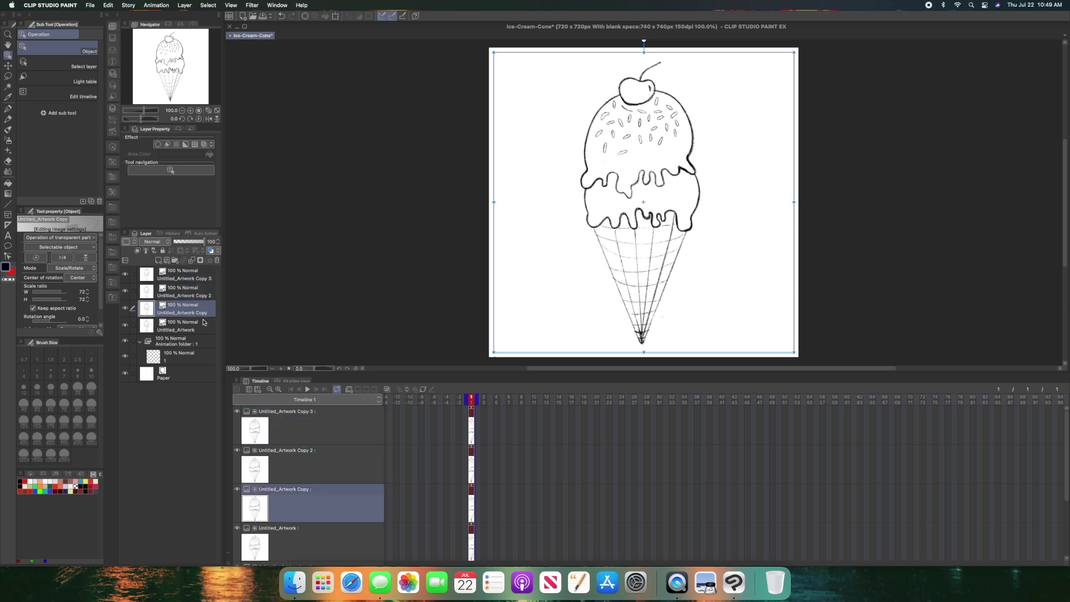
click(204, 326)
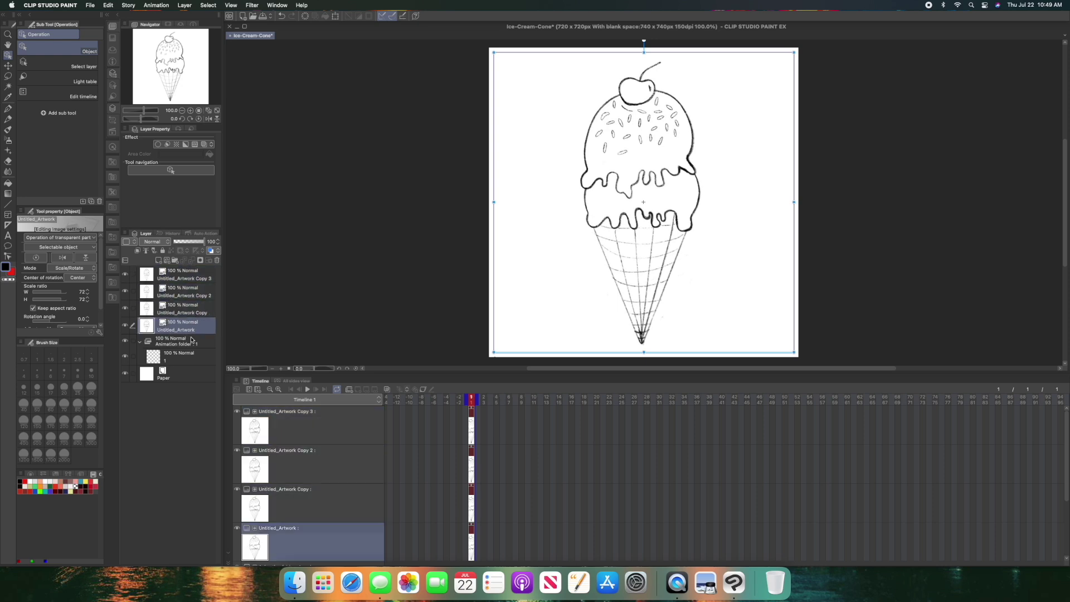
shift+click(199, 277)
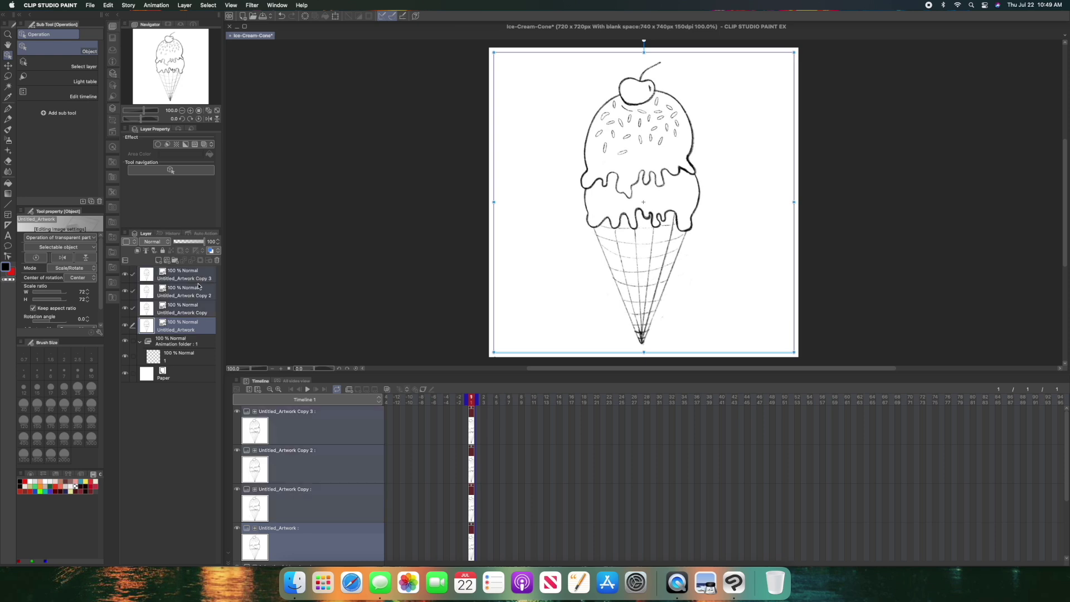
drag(194, 271, 185, 343)
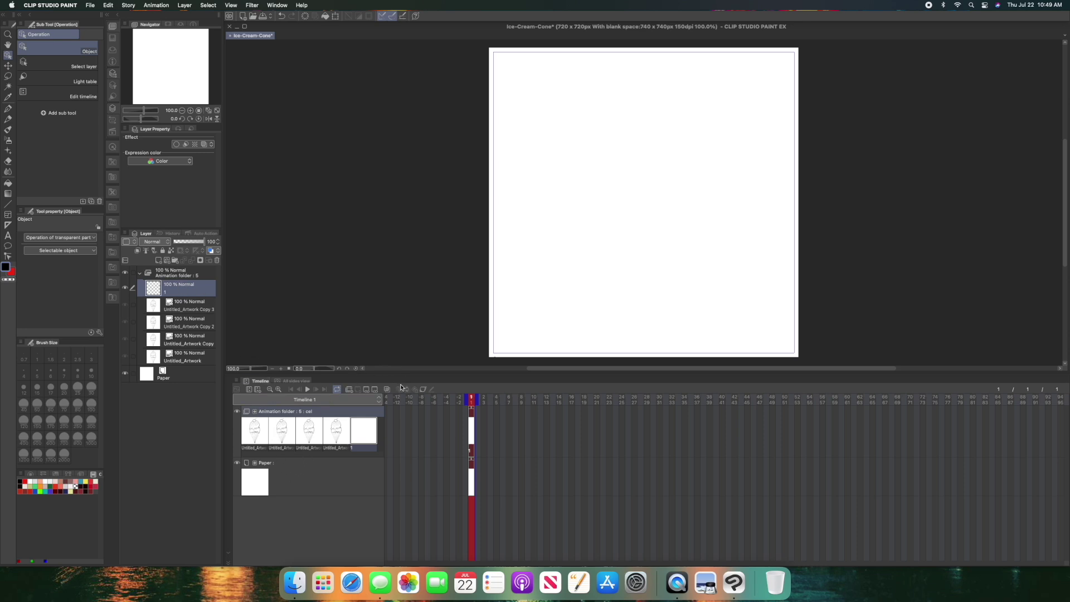
- Delete the blank cel 1 from the animation folder and go through the sketch cels down to the lowest one
click(217, 261)
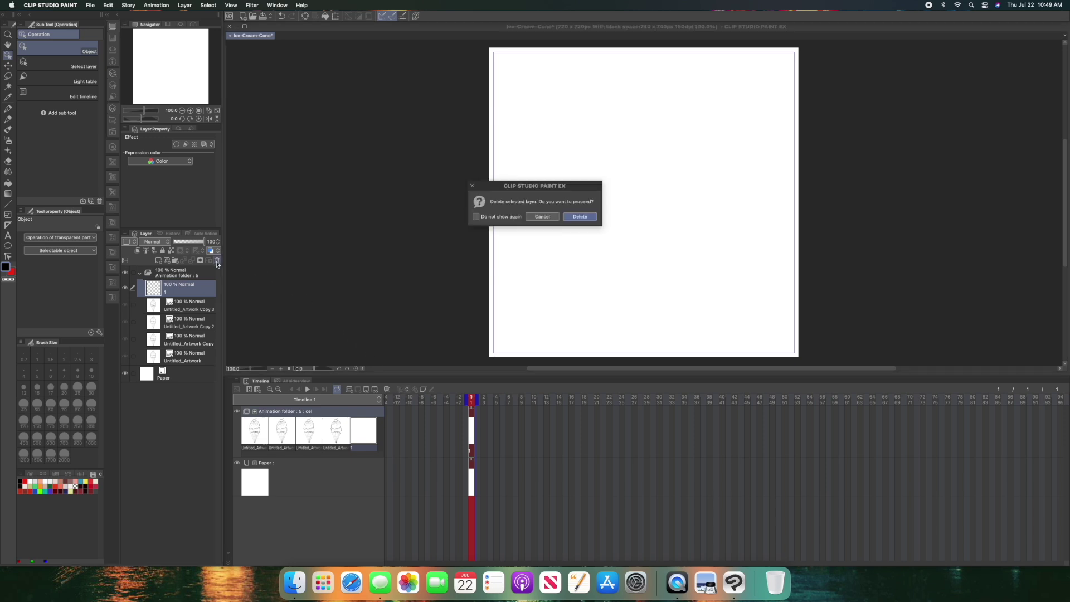
click(580, 218)
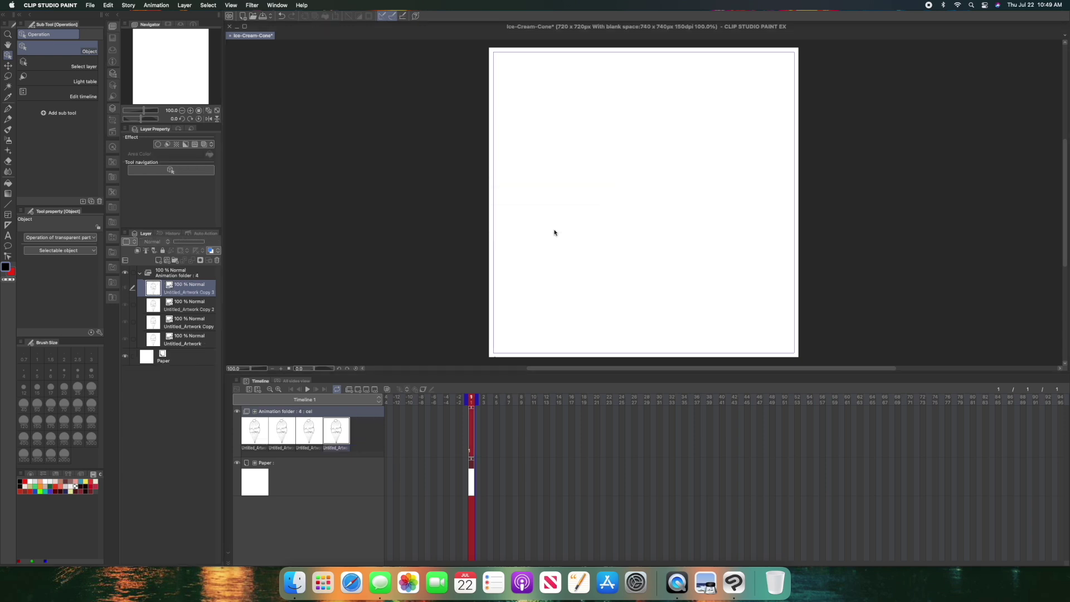
click(204, 304)
click(197, 318)
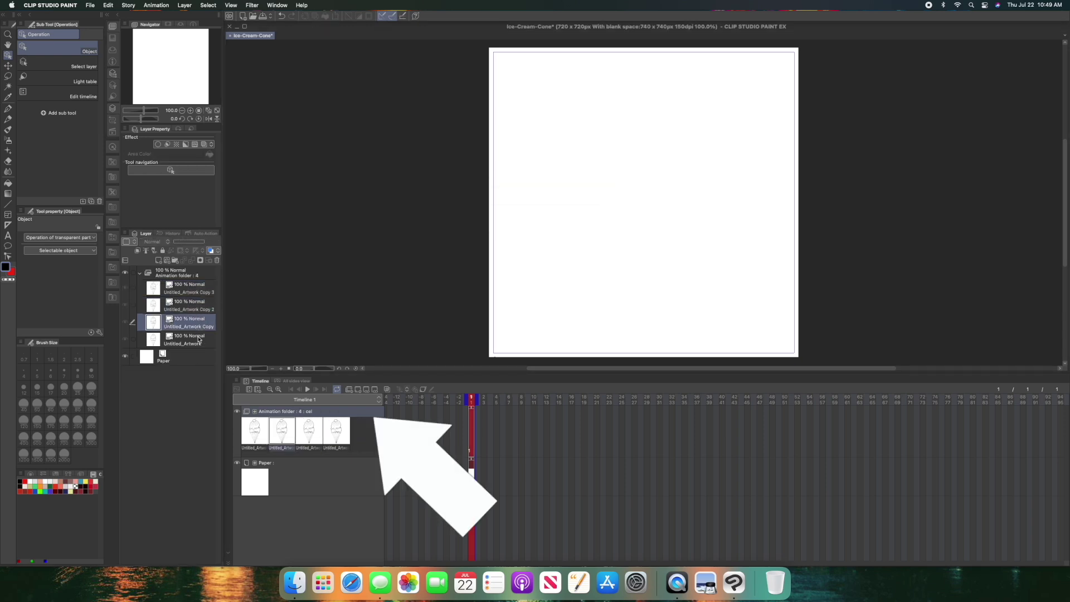
click(197, 341)
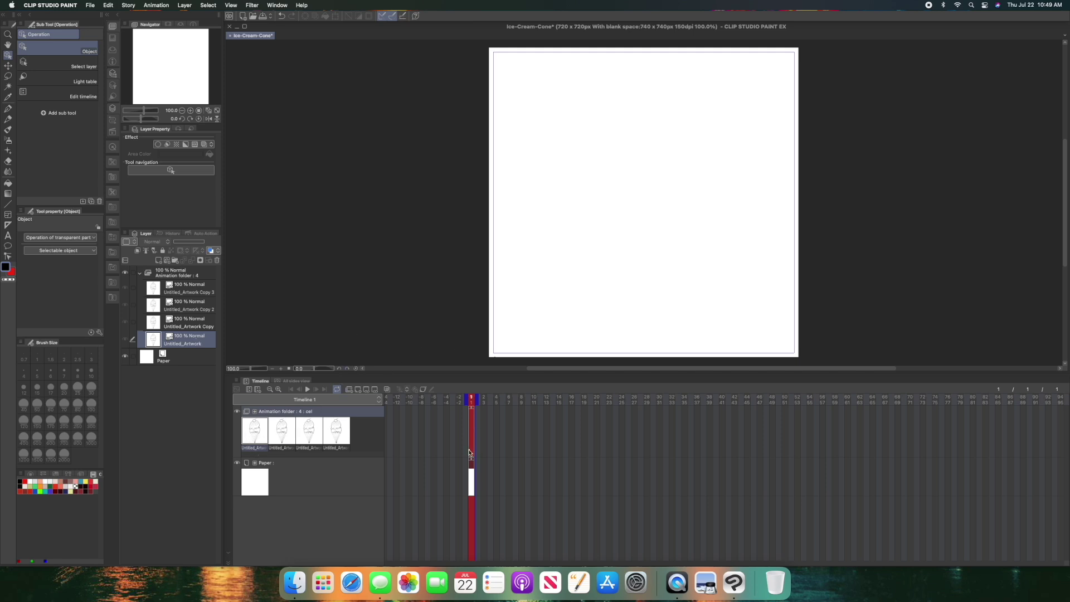
- Rename the two lowest sketch cels, from the bottom up, as Ice-cream-1 and Ice-cream-2
double_click(197, 346)
text(Ice-cream-1)
key(Return)
click(192, 325)
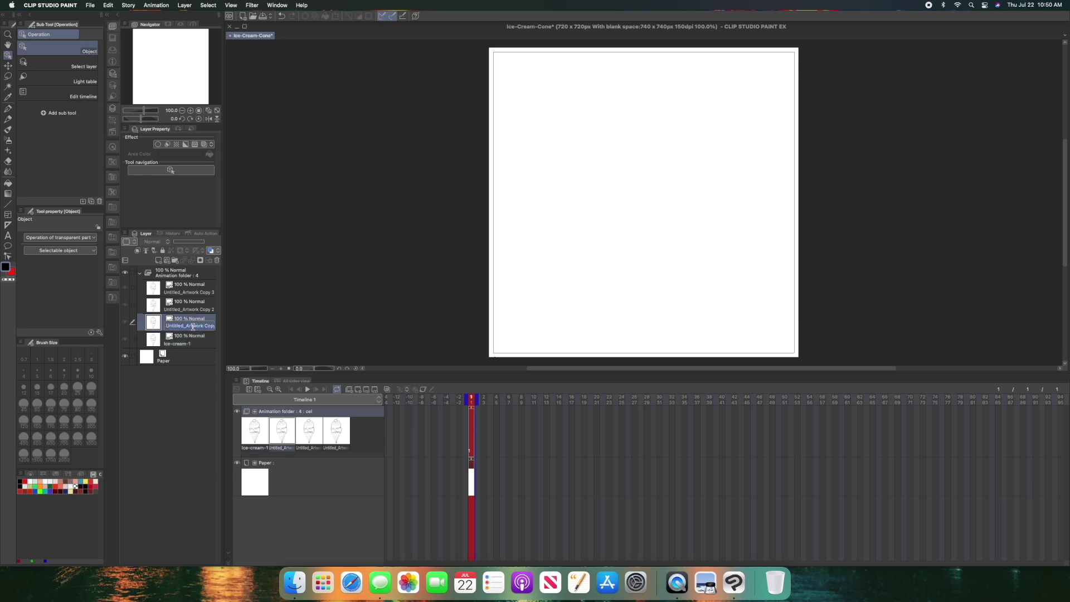
text(Ice-cream-2)
key(Return)
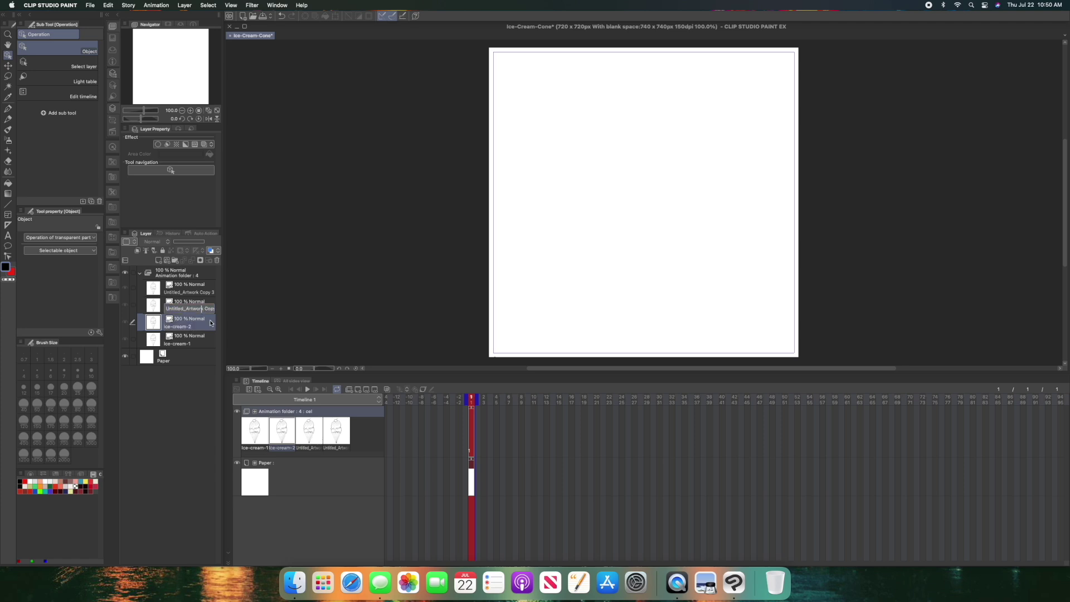
- Rename the two upper sketch cels as Ice-cream-3 and Ice-cream-4, finishing with Ice-cream-1 selected
click(207, 307)
key(super+a)
text(Ice-cream-34)
key(Return)
double_click(194, 291)
click(205, 292)
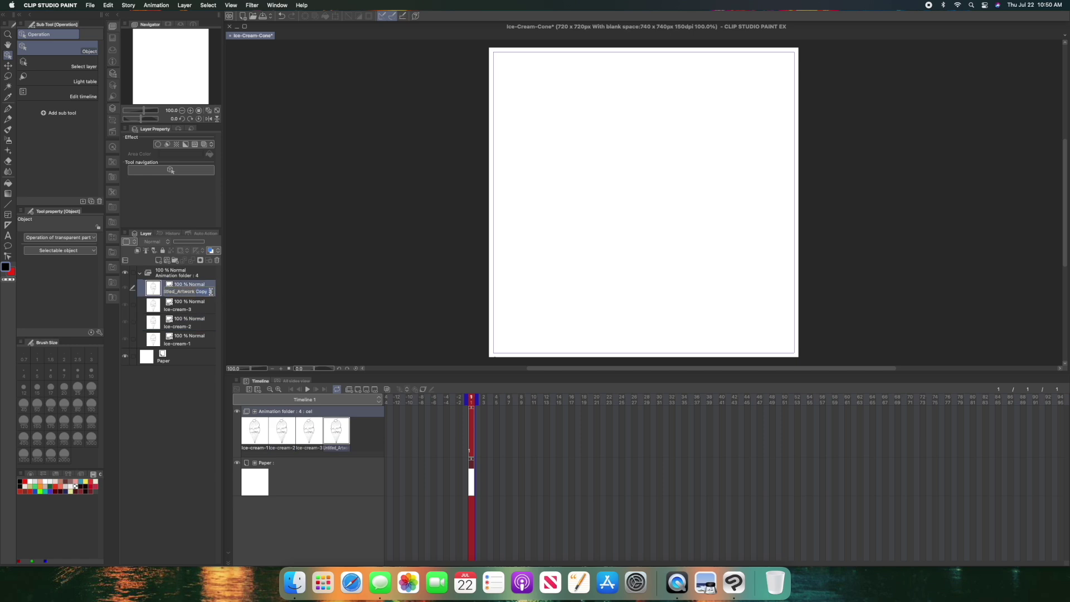
click(80, 312)
key(BackSpace)
text(Ice-crea)
key(Return)
click(188, 340)
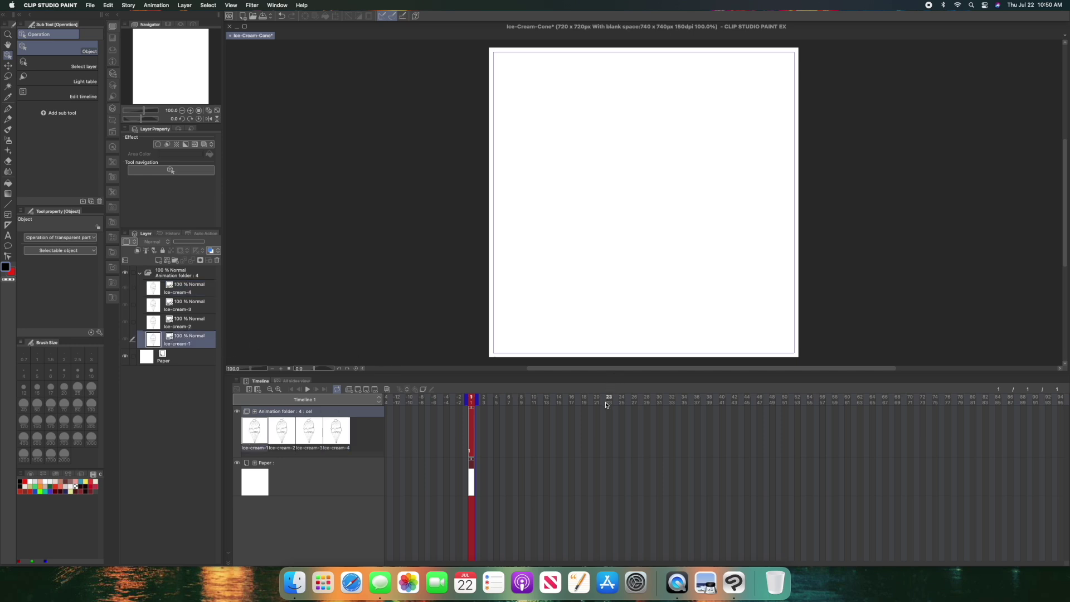
- Enable onion skin for the animation cels
click(164, 7)
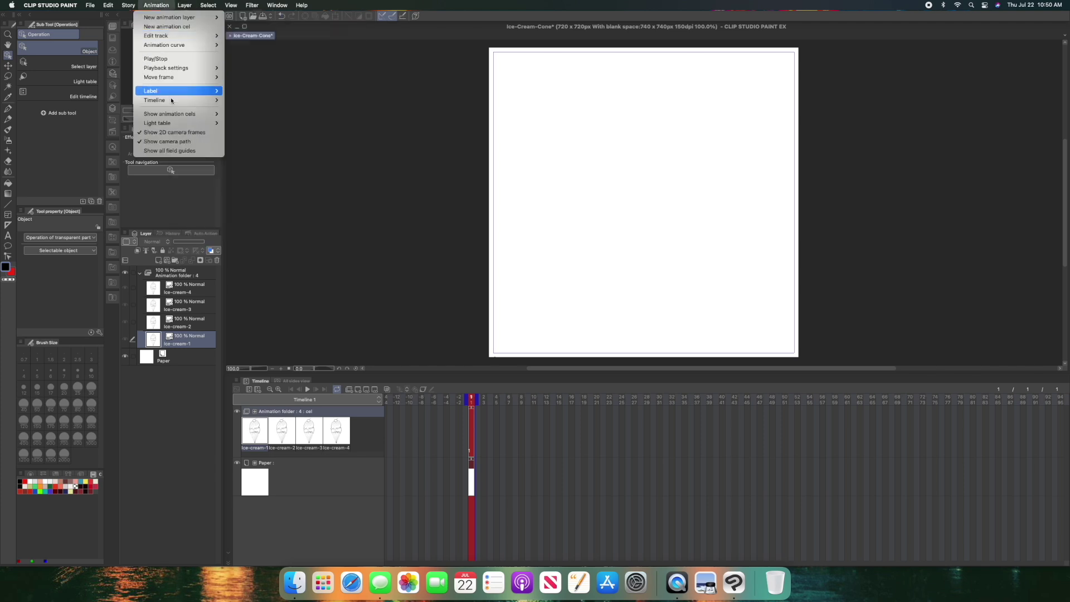
mouse_move(174, 115)
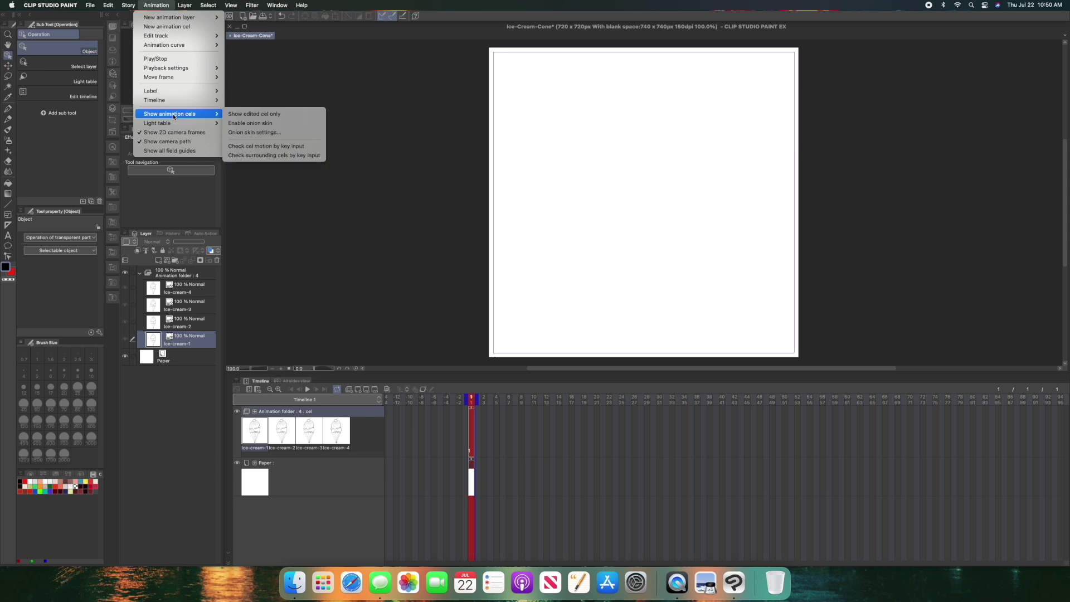
click(277, 124)
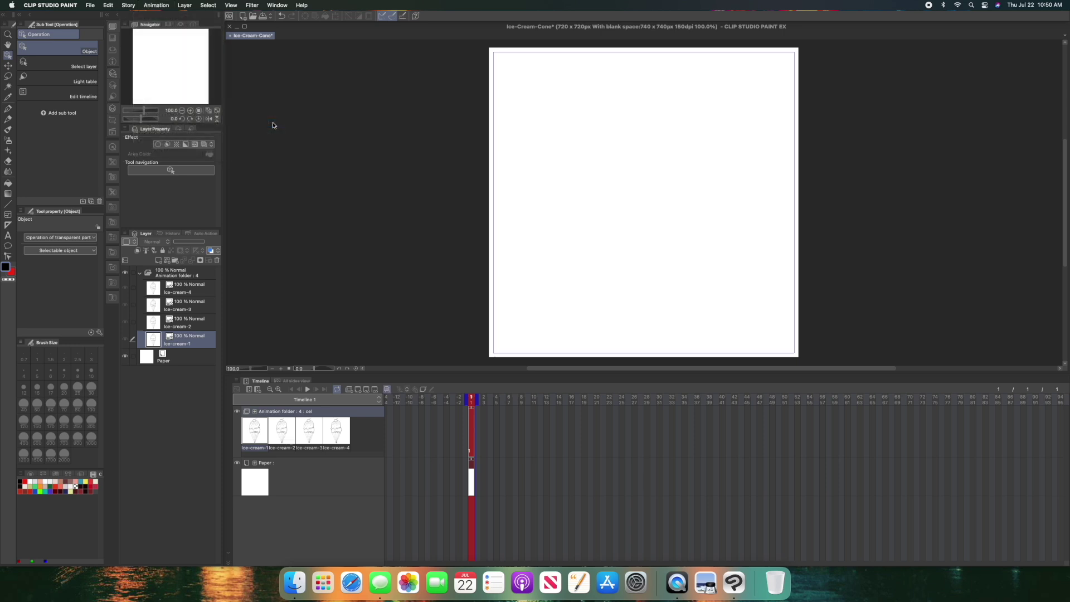
- Set the onion skin colour mode to Monochrome
click(157, 5)
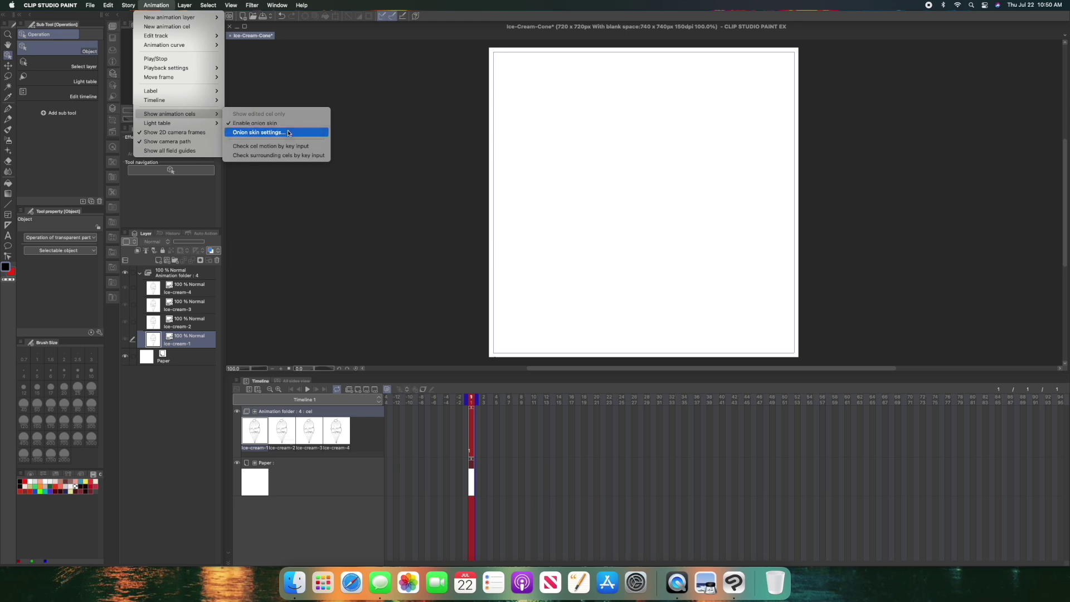
click(289, 132)
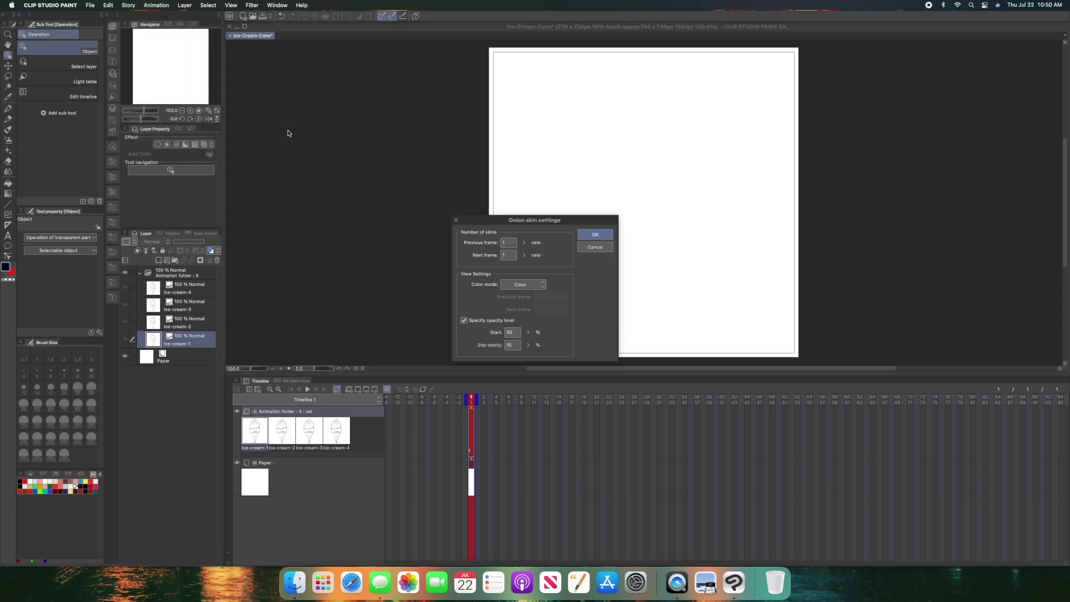
click(528, 286)
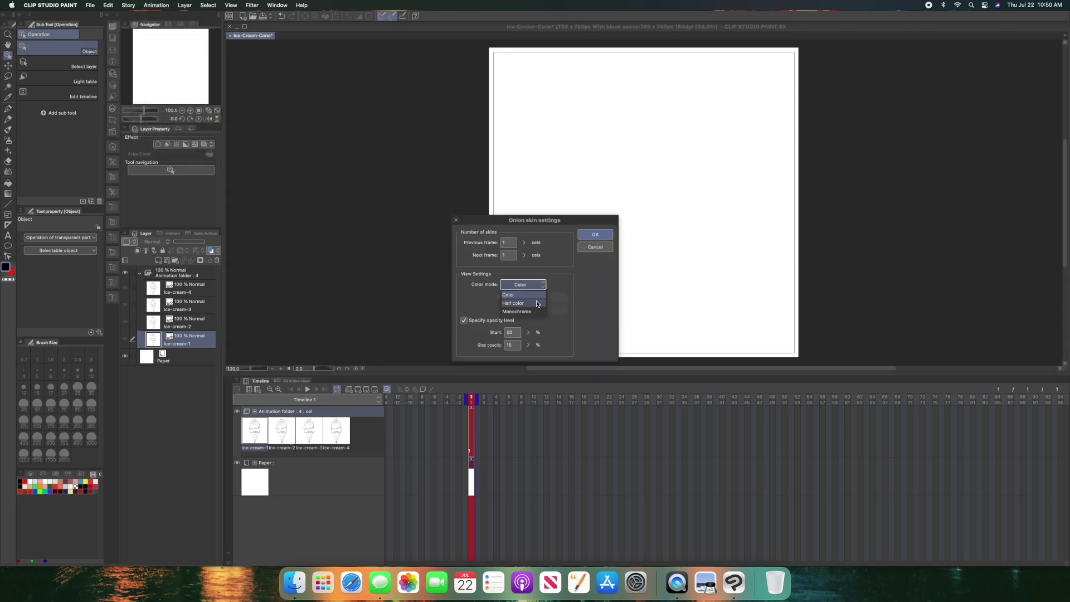
click(534, 303)
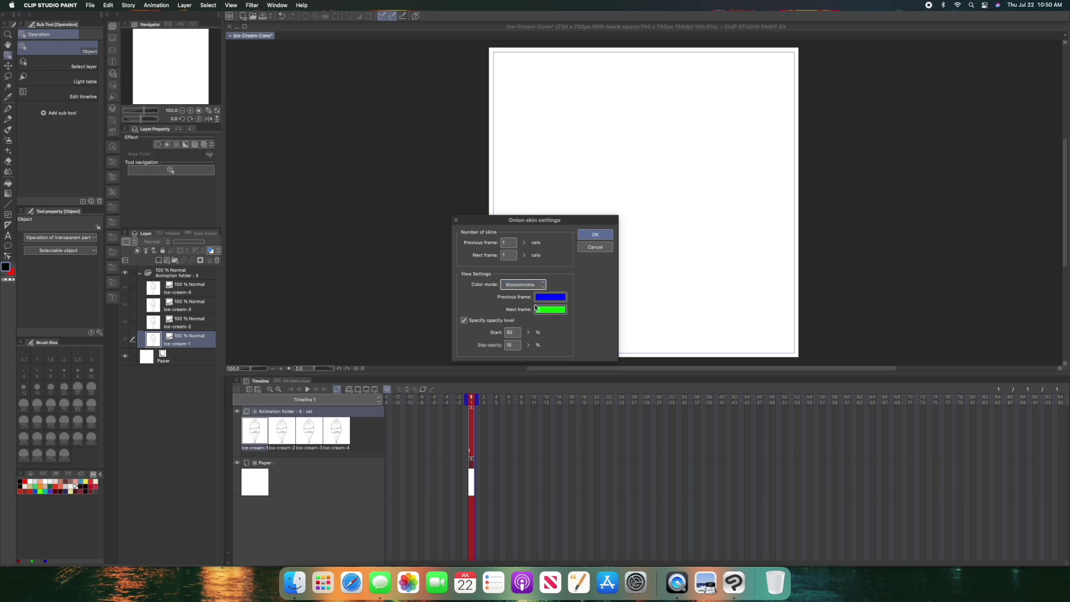
click(599, 235)
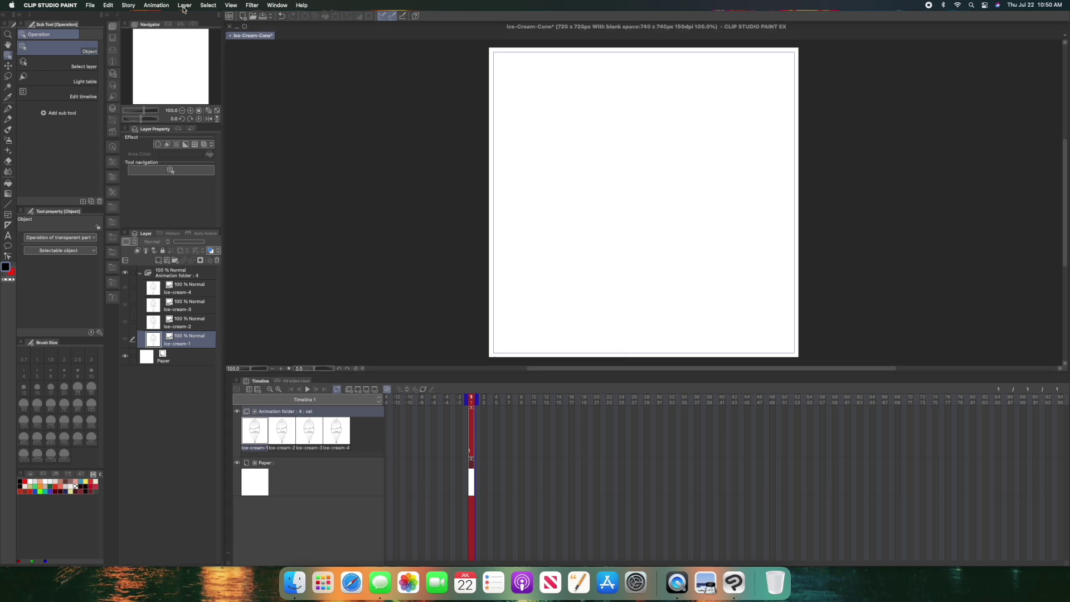
click(159, 6)
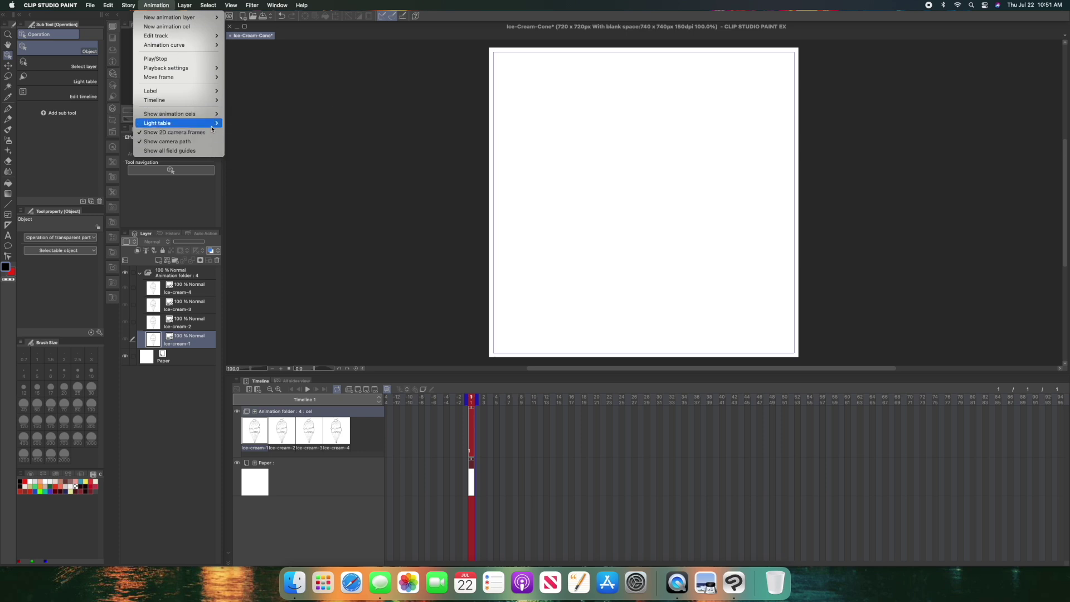
mouse_move(208, 126)
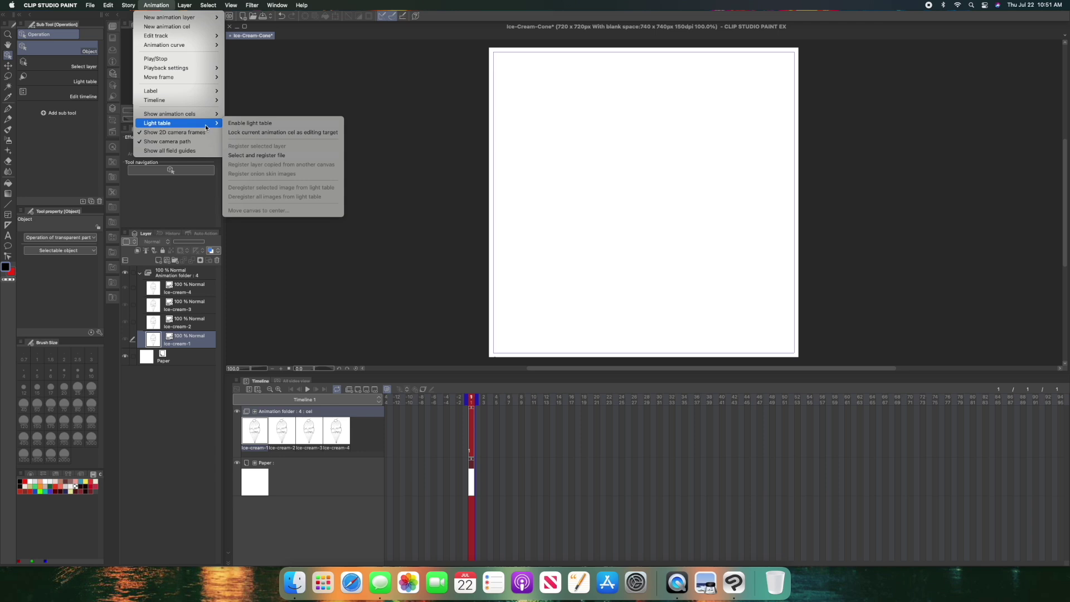
key(Escape)
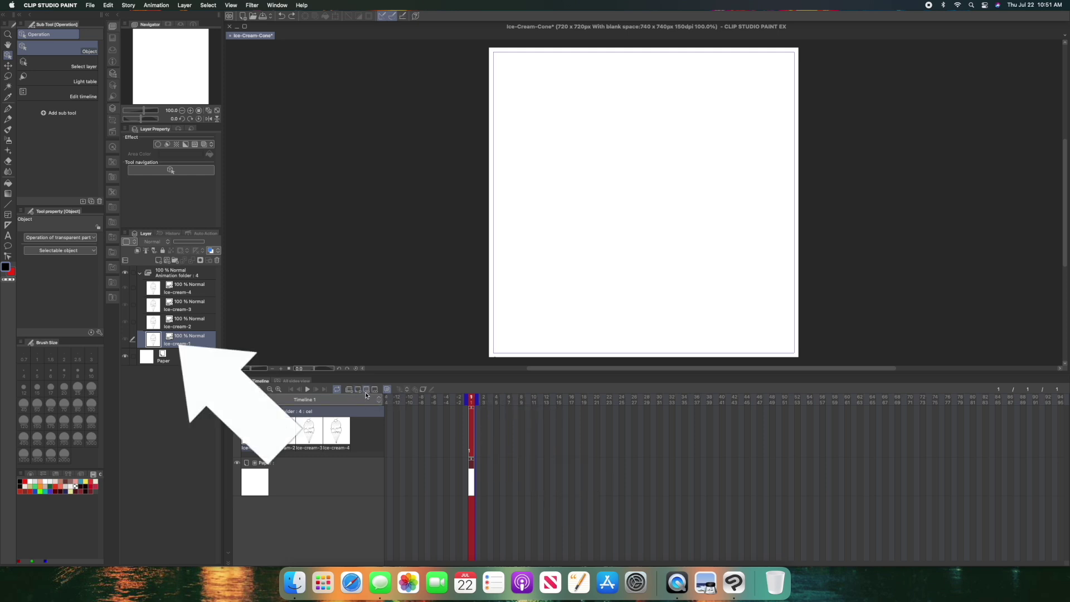
- Assign the Ice-cream-1 cel to frame 1 of the animation folder's track
click(369, 390)
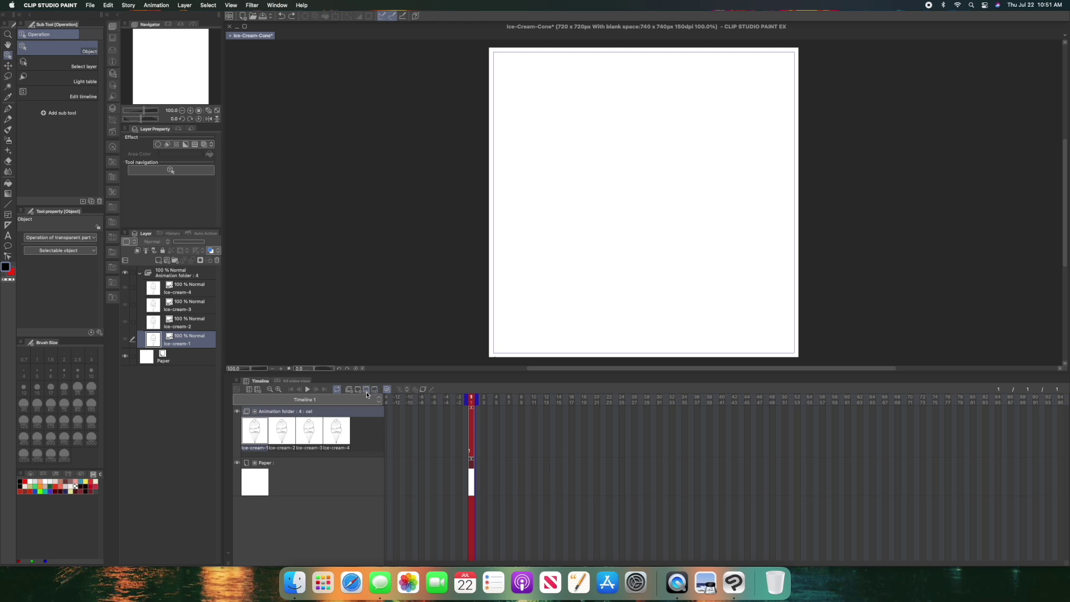
click(366, 392)
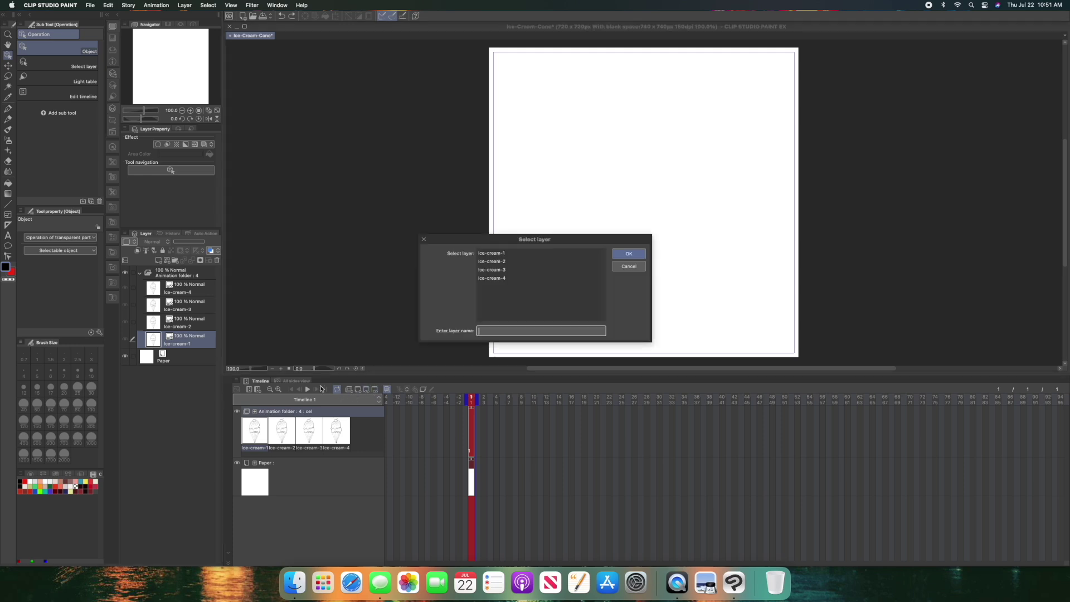
click(510, 253)
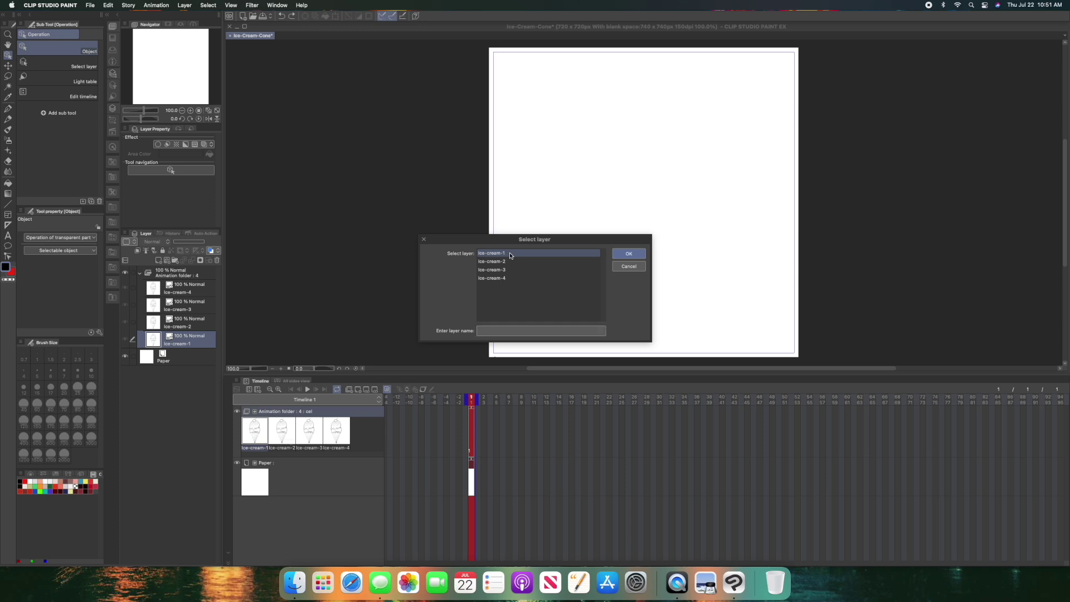
click(639, 254)
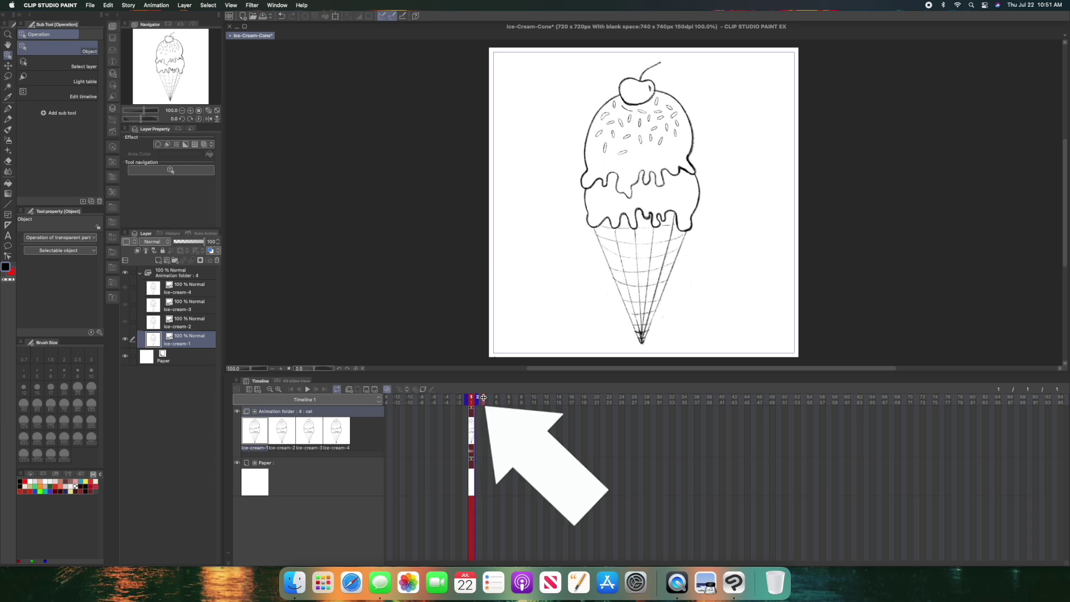
- Extend the timeline's playback range to 4 frames and go to frame 2 with the Ice-cream-2 cel selected
key(alt+bracketleft)
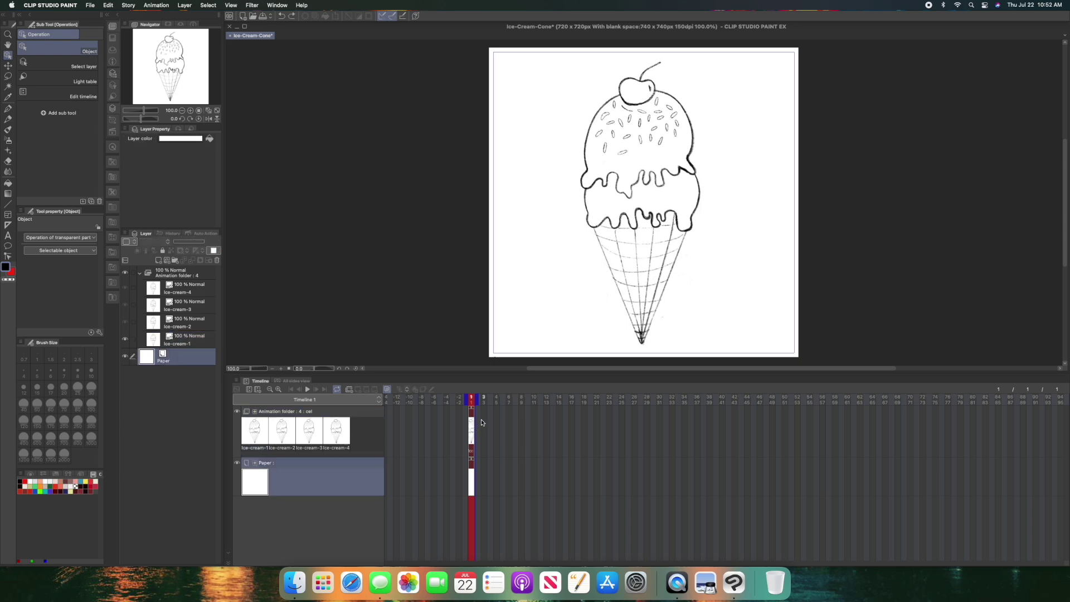
drag(482, 402, 488, 409)
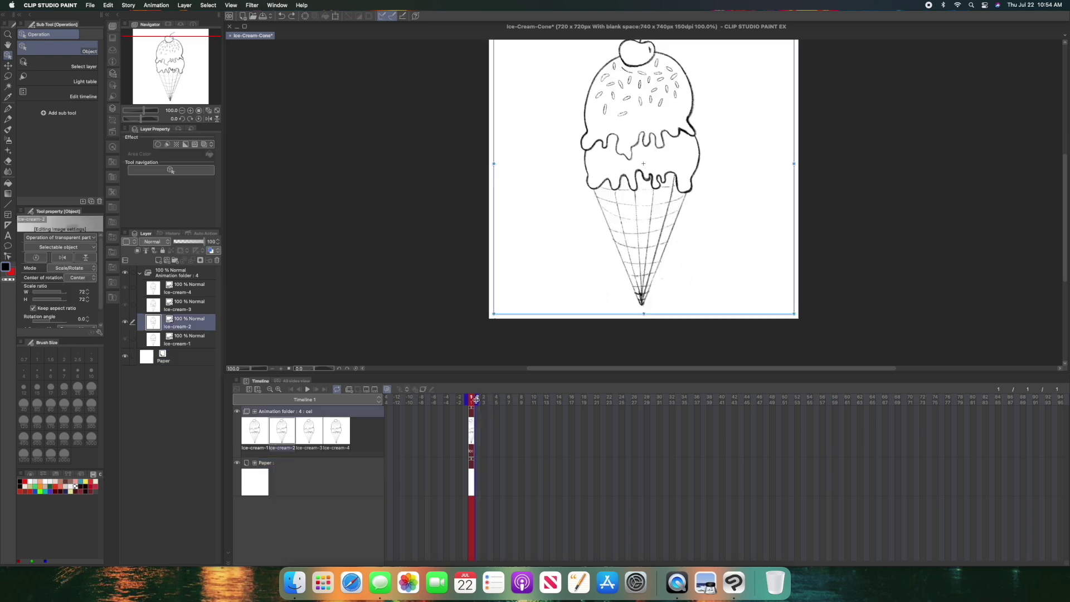
drag(476, 399, 499, 399)
click(483, 399)
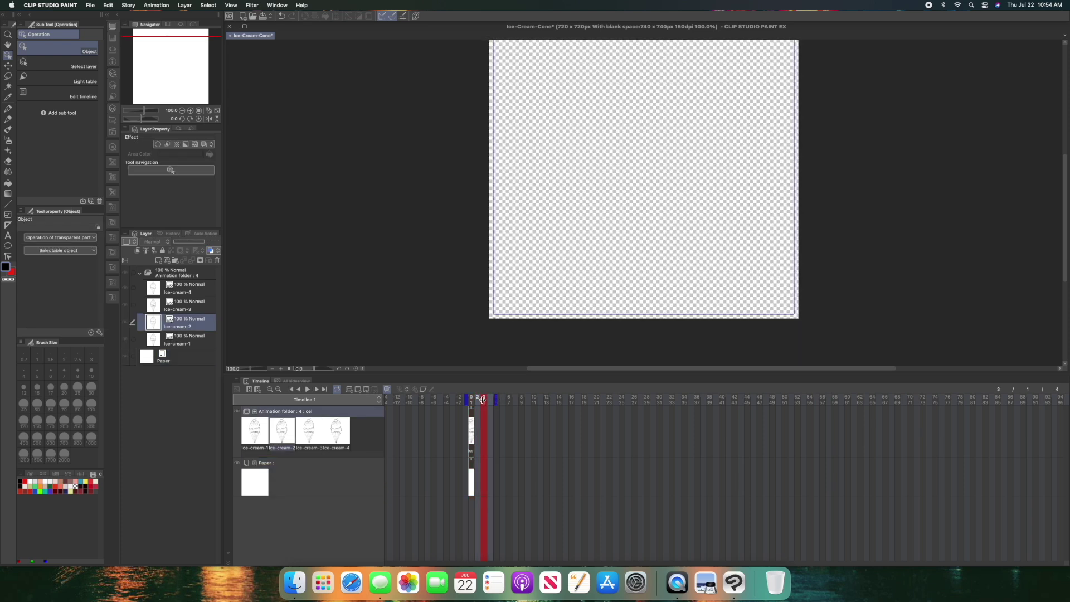
click(478, 399)
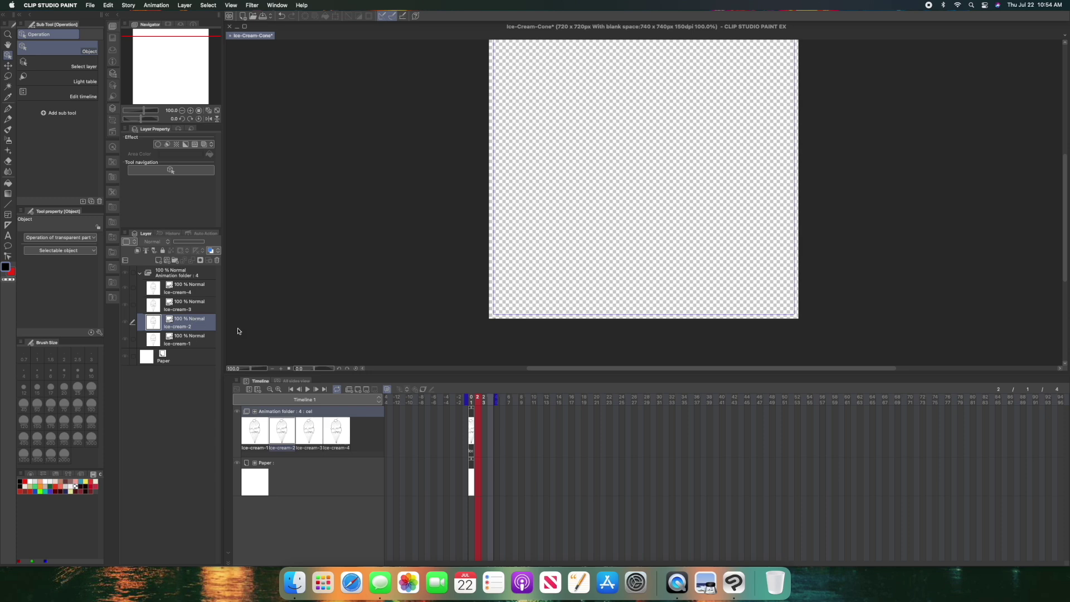
- Assign the Ice-cream-2 cel to frame 2 of the animation folder's track and shorten it to last a single frame
click(366, 390)
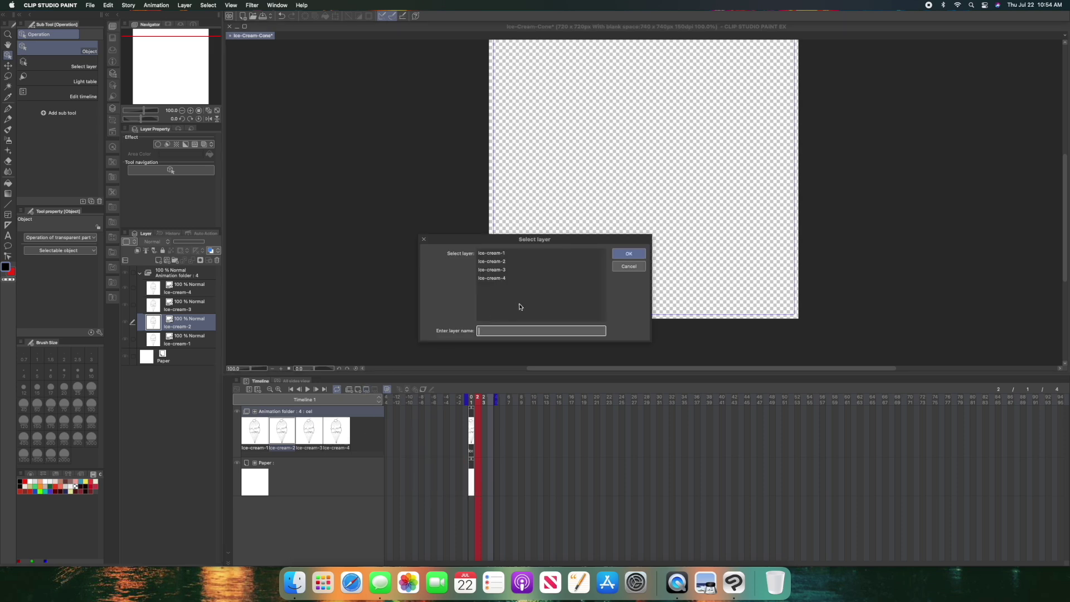
click(503, 262)
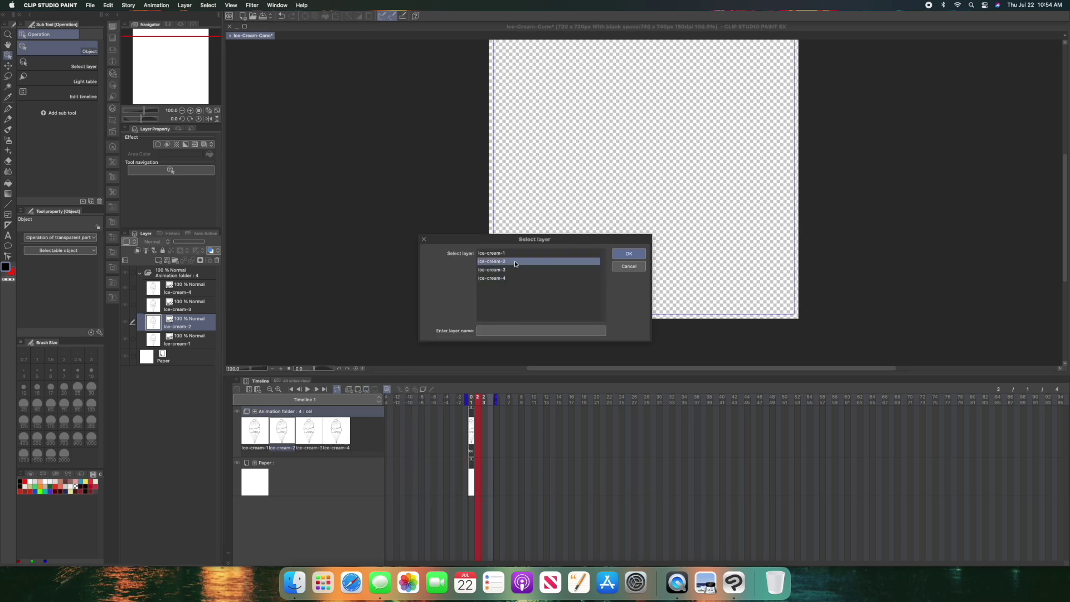
click(618, 255)
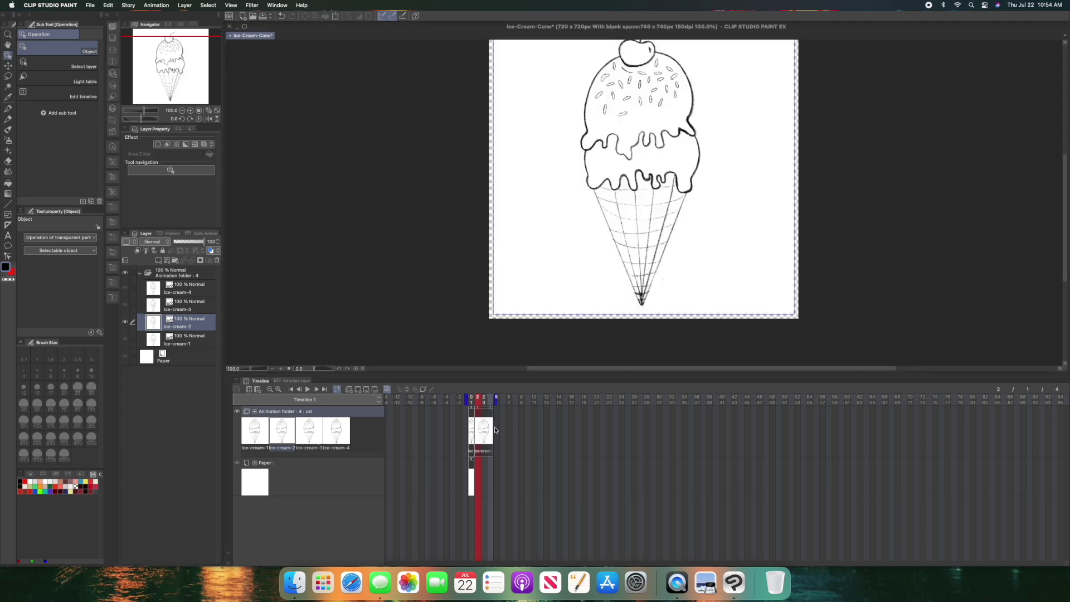
click(489, 409)
drag(489, 409, 481, 410)
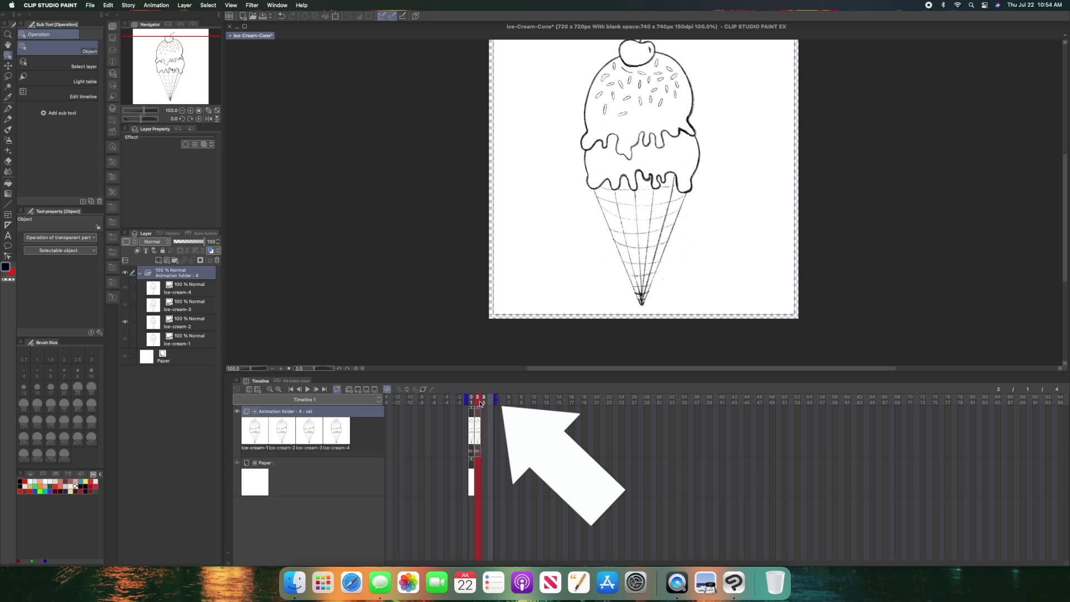
- Assign the Ice-cream-3 cel to frame 3 of the animation folder's track
click(484, 398)
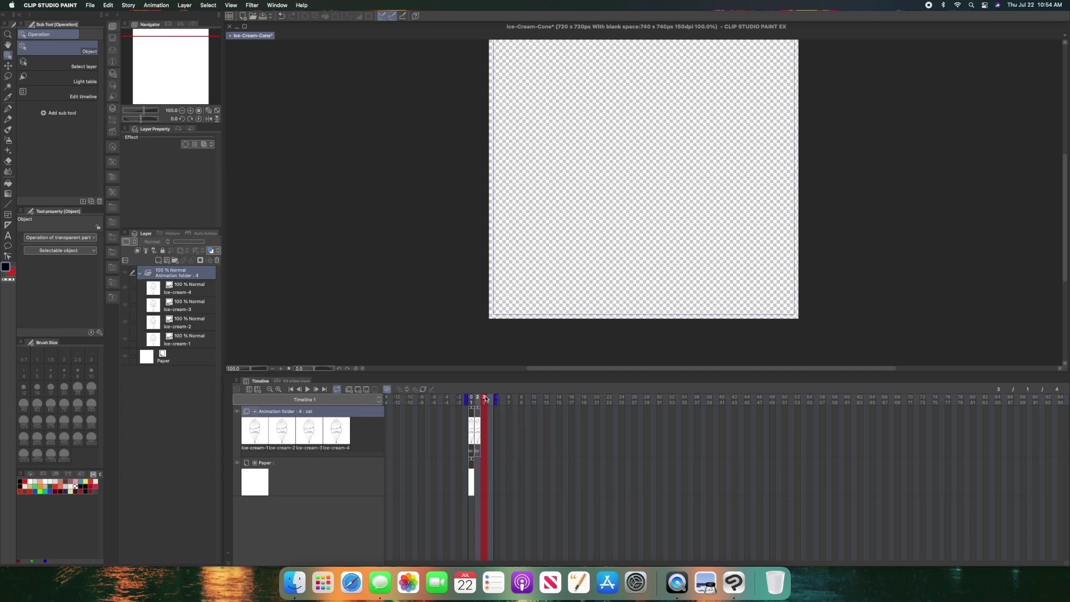
click(366, 389)
double_click(486, 270)
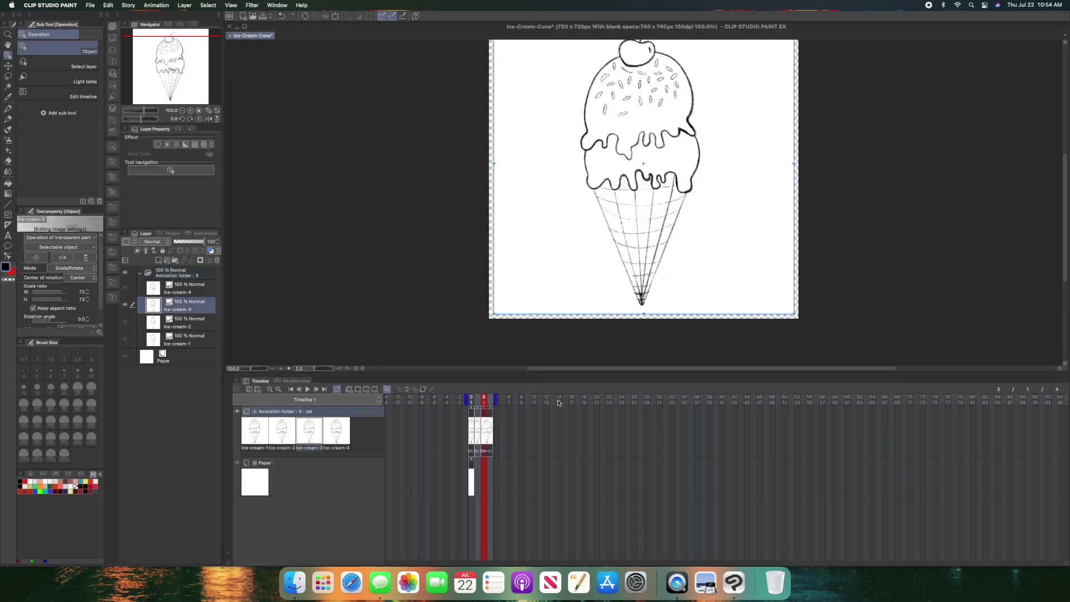
- Assign the Ice-cream-4 cel to frame 4 of the animation folder's track
click(490, 399)
click(366, 389)
click(490, 278)
double_click(490, 278)
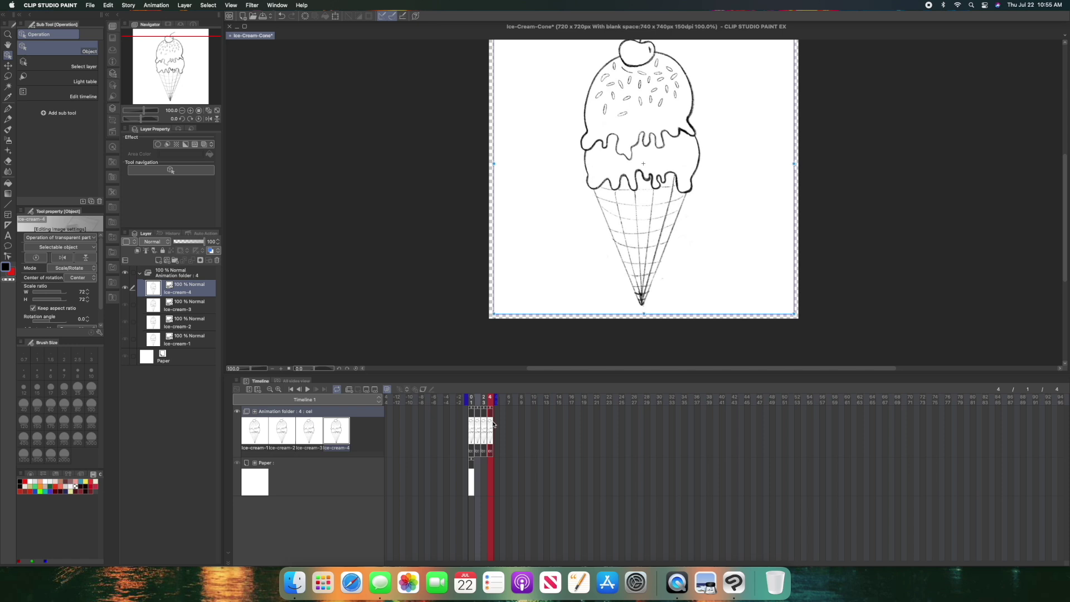
- Try to delete the selected Ice-cream-4 cel
key(Delete)
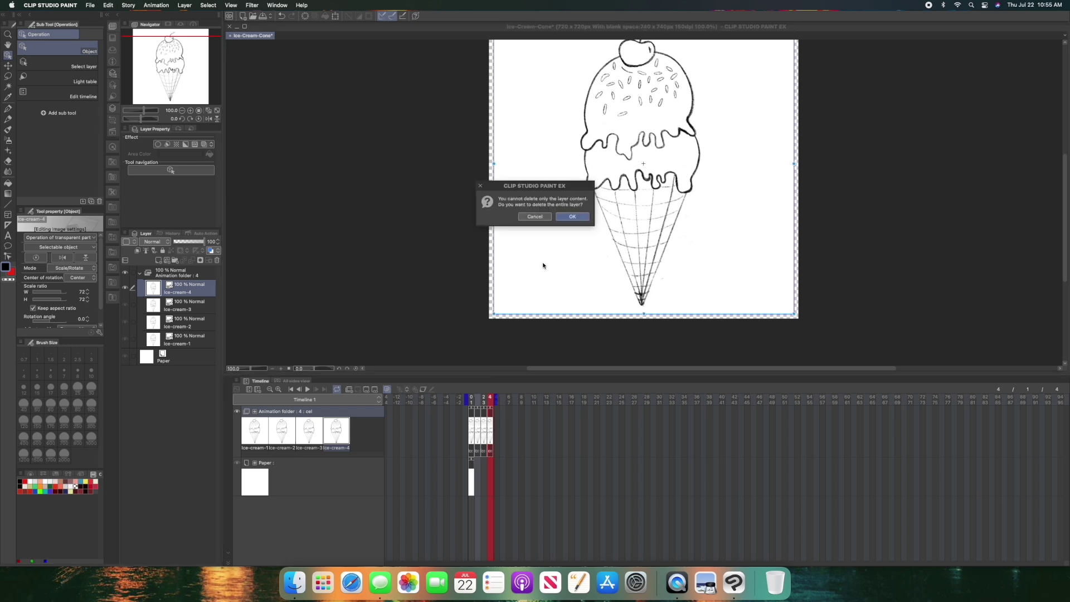
click(562, 223)
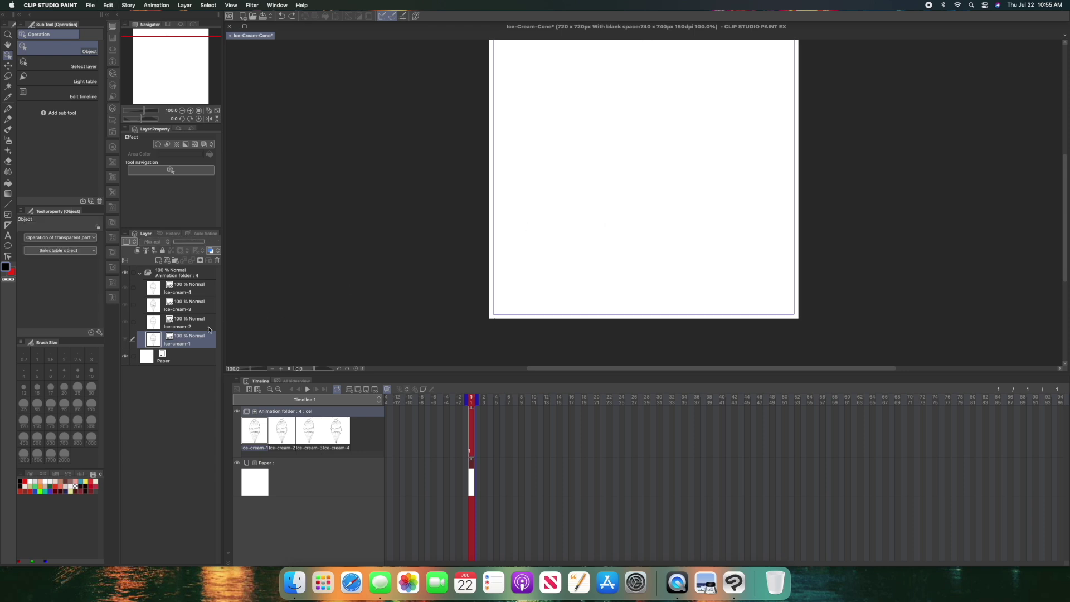
- Delete the Ice-cream-1, Ice-cream-2 and Ice-cream-3 layers from the animation folder, keeping only Ice-cream-4
click(183, 328)
click(183, 301)
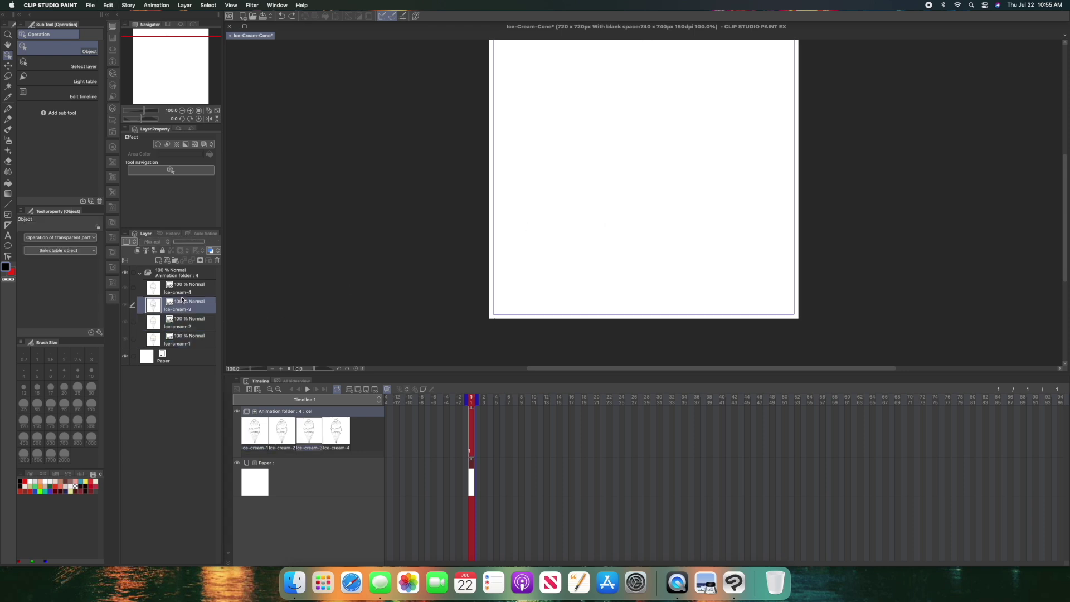
click(174, 334)
shift+click(174, 304)
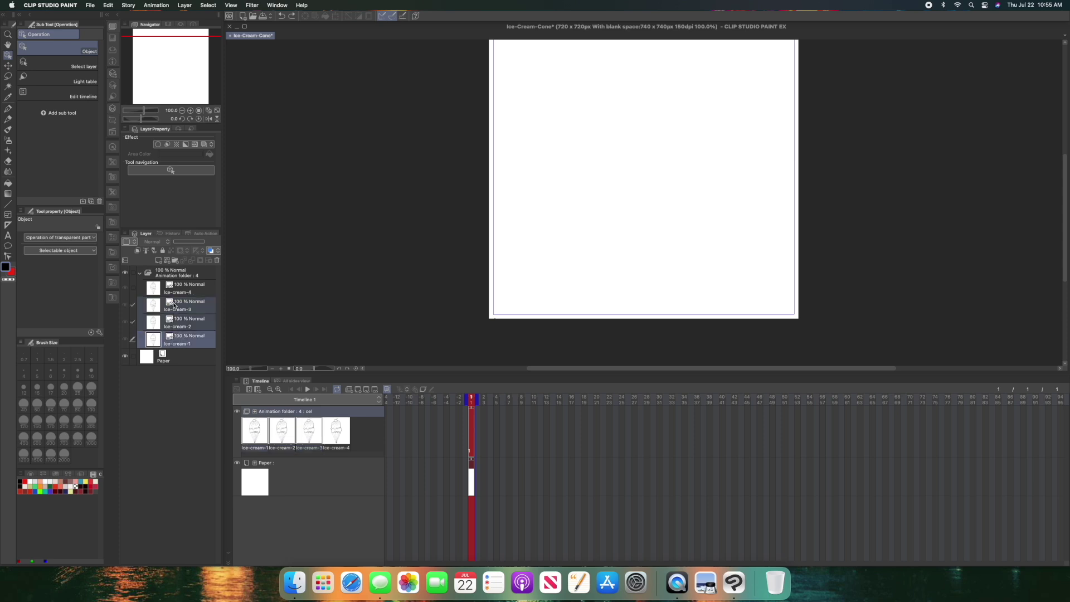
click(217, 260)
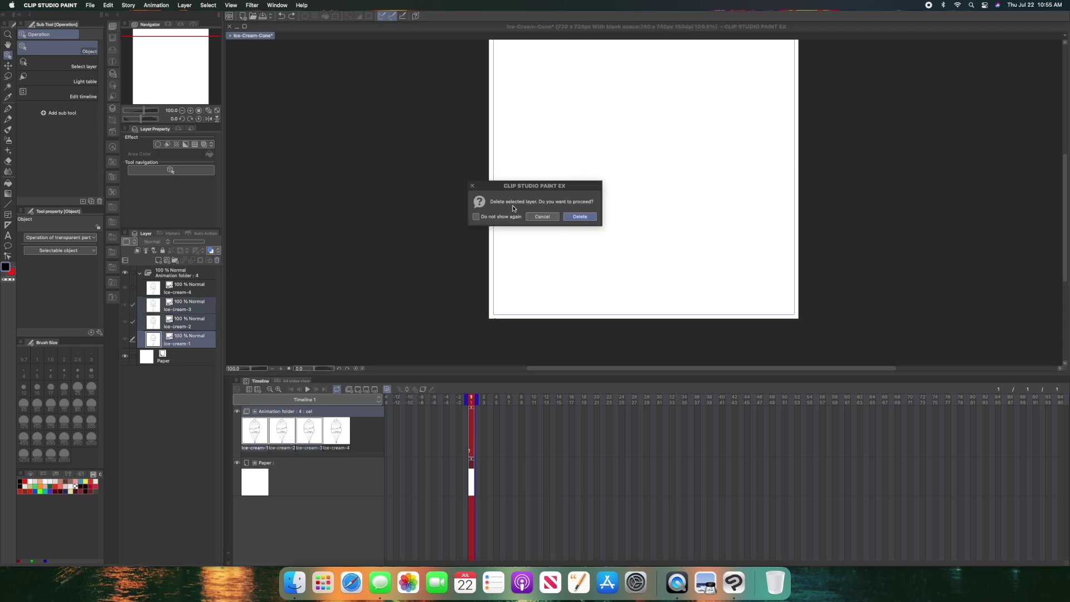
click(579, 217)
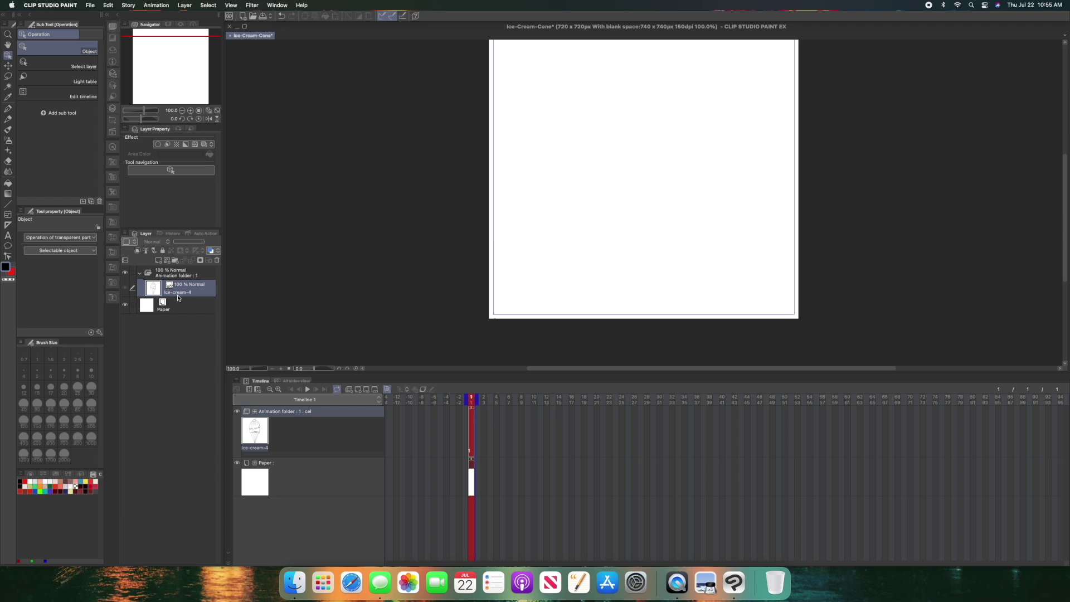
- Move the Ice-cream-4 layer out of and above the animation folder, and shrink the timeline to give the canvas more room
drag(174, 286, 169, 266)
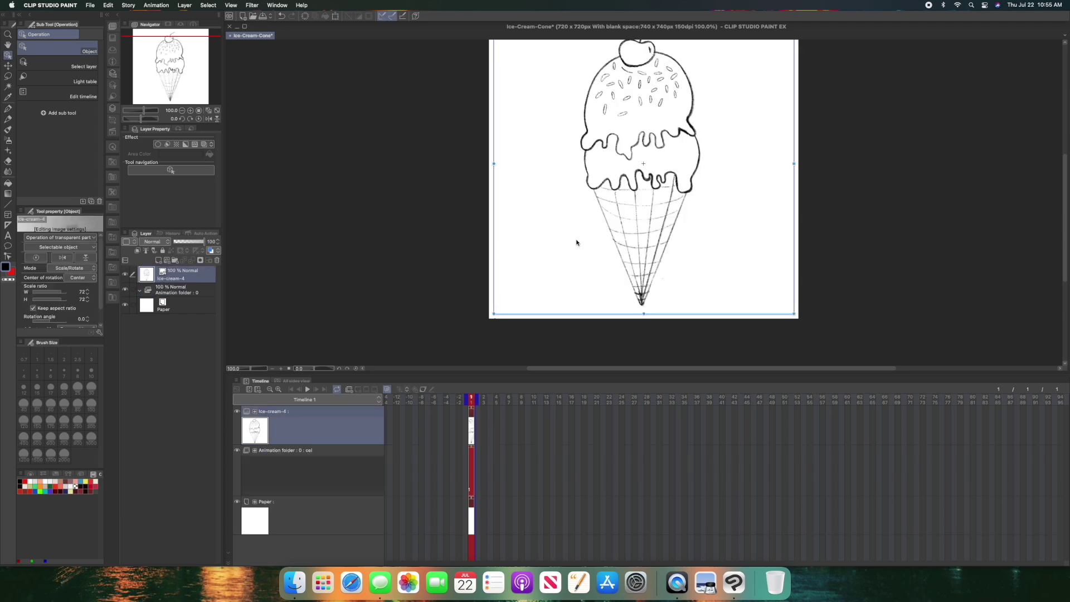
scroll(577, 242, up, 5)
scroll(576, 242, down, 5)
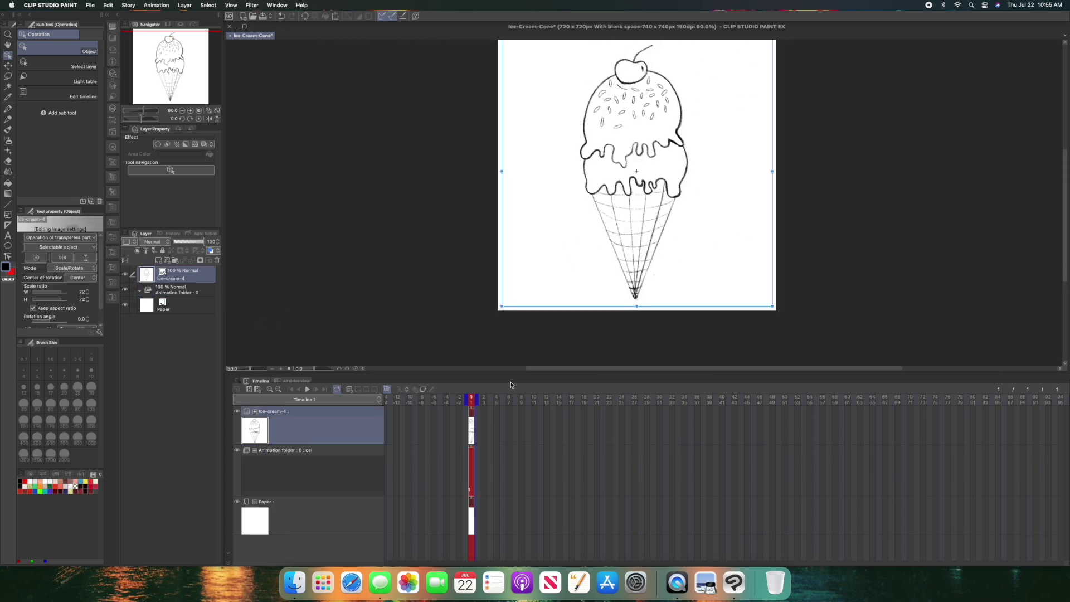
scroll(495, 378, up, 2)
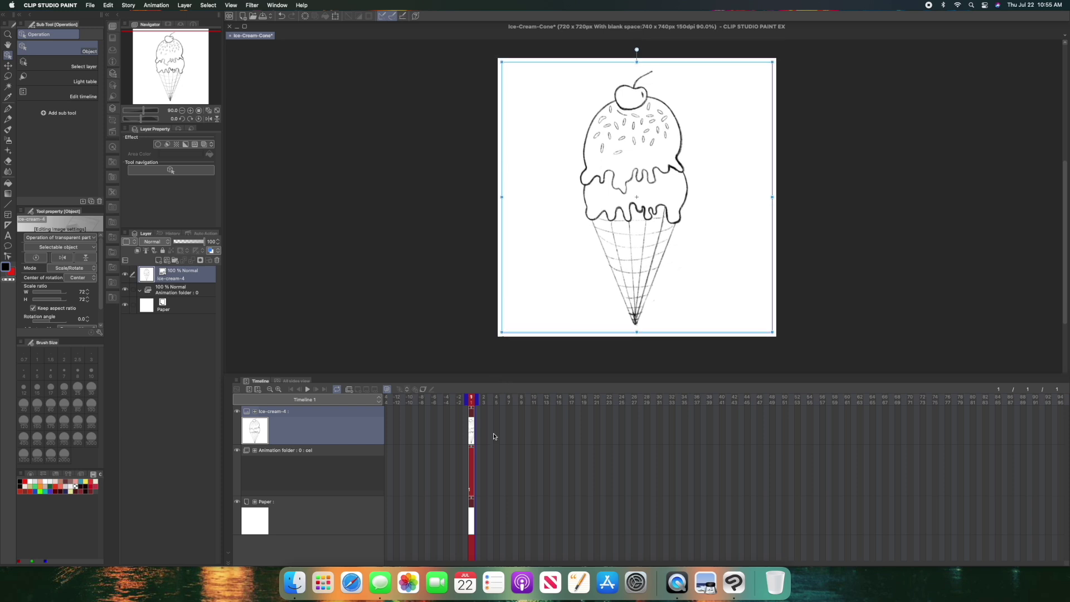
scroll(496, 391, down, 1)
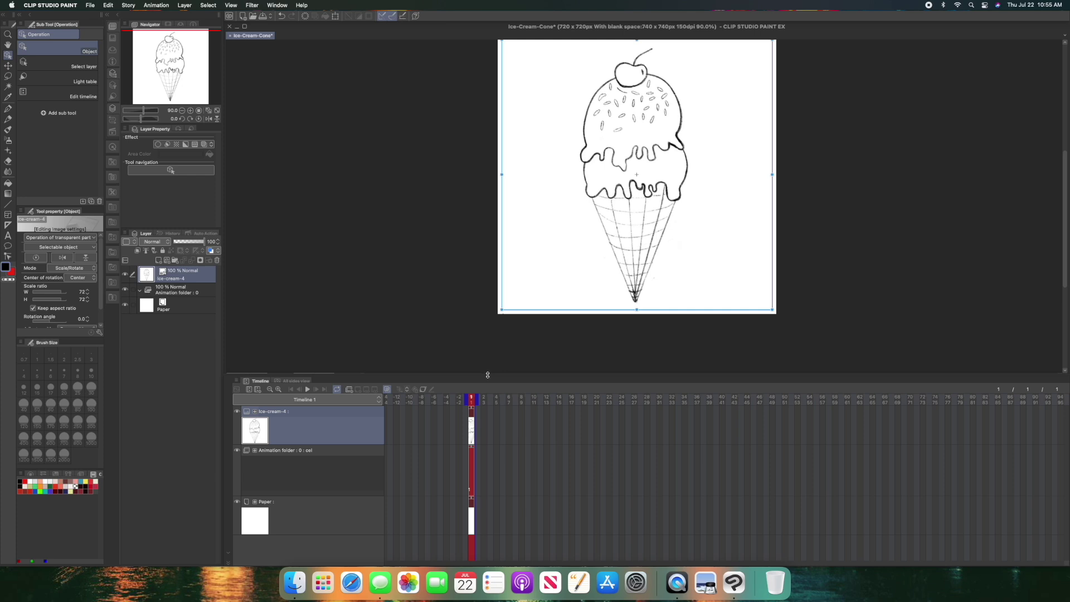
drag(487, 375, 489, 425)
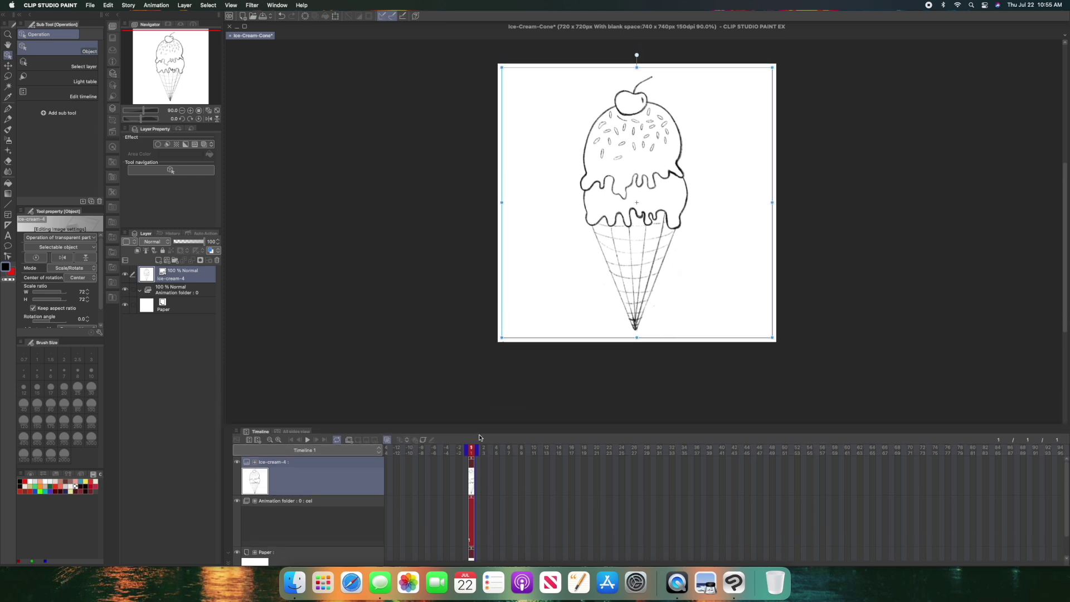
- Add a new vector layer above the Ice-cream-4 sketch, and draw and undo a test stroke with the Turnip pen
scroll(689, 313, up, 5)
scroll(690, 313, down, 4)
scroll(696, 309, up, 3)
scroll(1044, 164, up, 5)
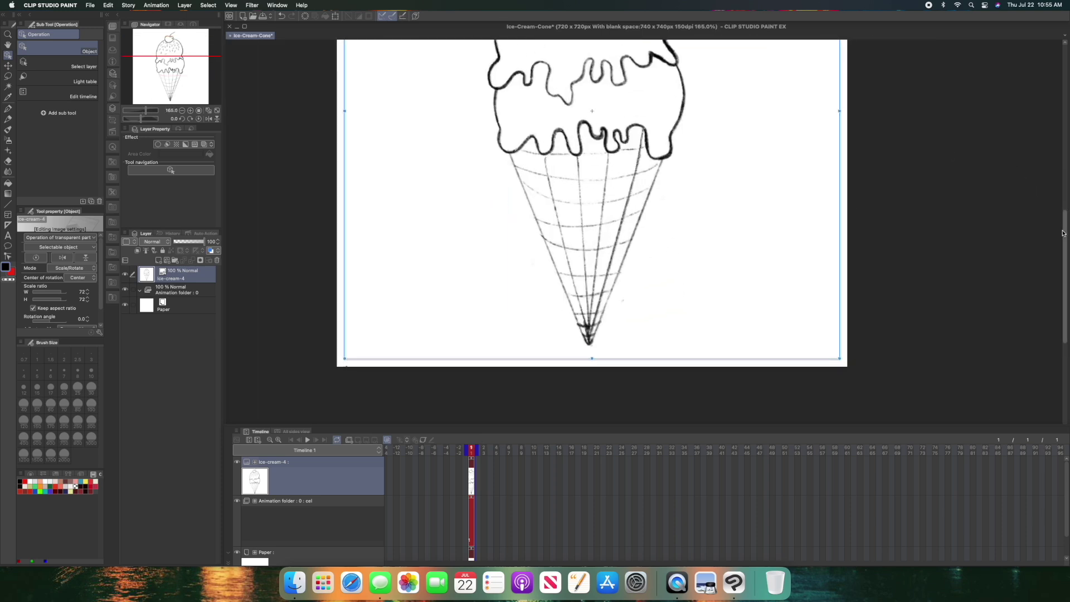
scroll(1044, 165, down, 1)
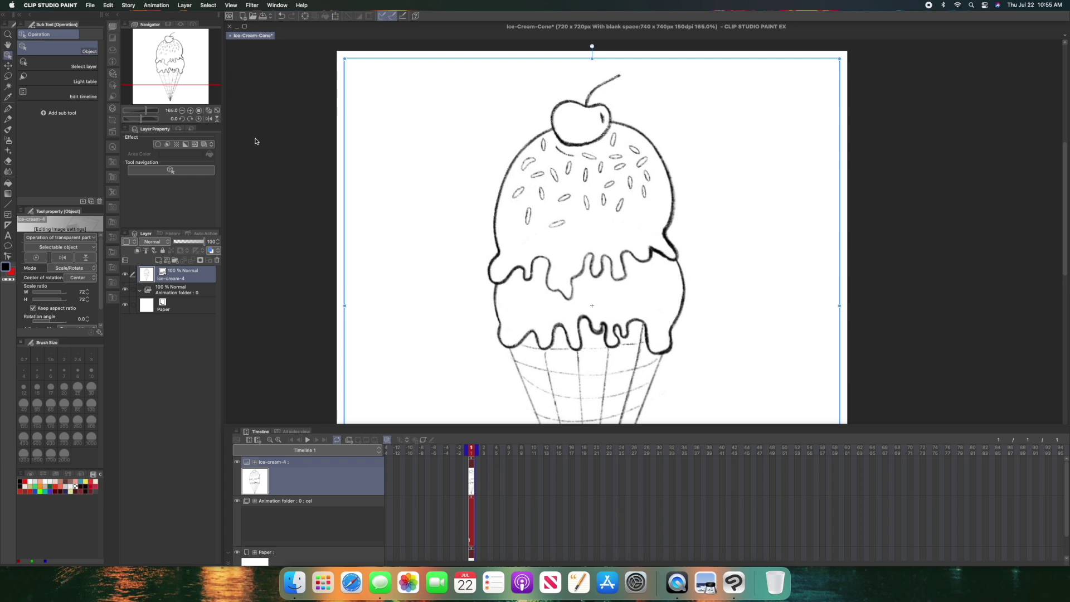
click(167, 261)
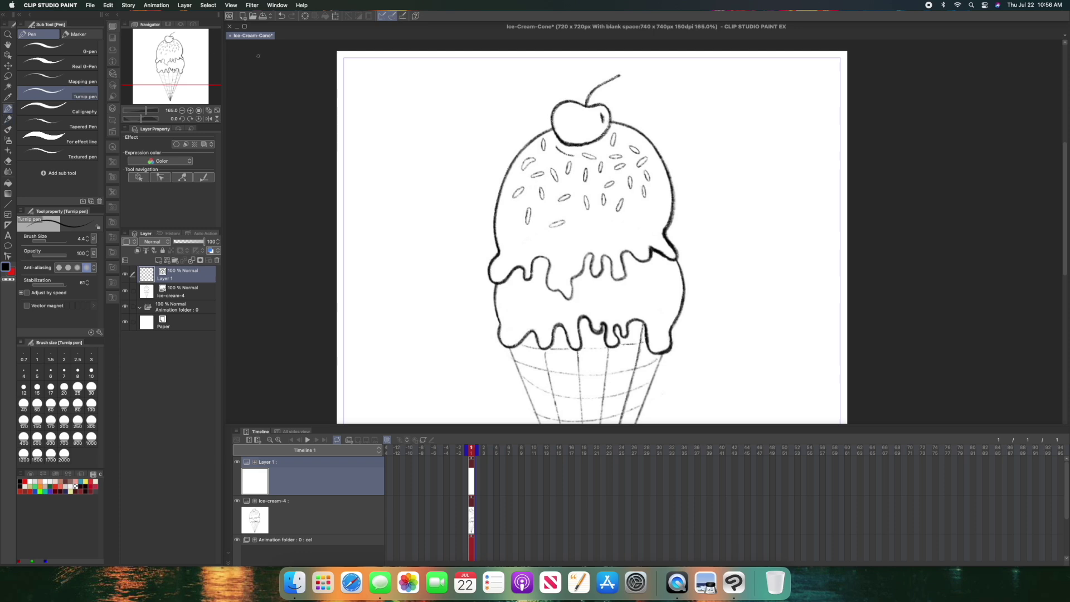
mouse_move(369, 146)
mouse_down()
mouse_move(389, 158)
mouse_move(436, 255)
mouse_up()
key(super+z)
- Lower the Ice-cream-4 sketch layer's opacity to 32% and reselect the new vector layer for inking
scroll(452, 237, up, 3)
drag(172, 68, 172, 34)
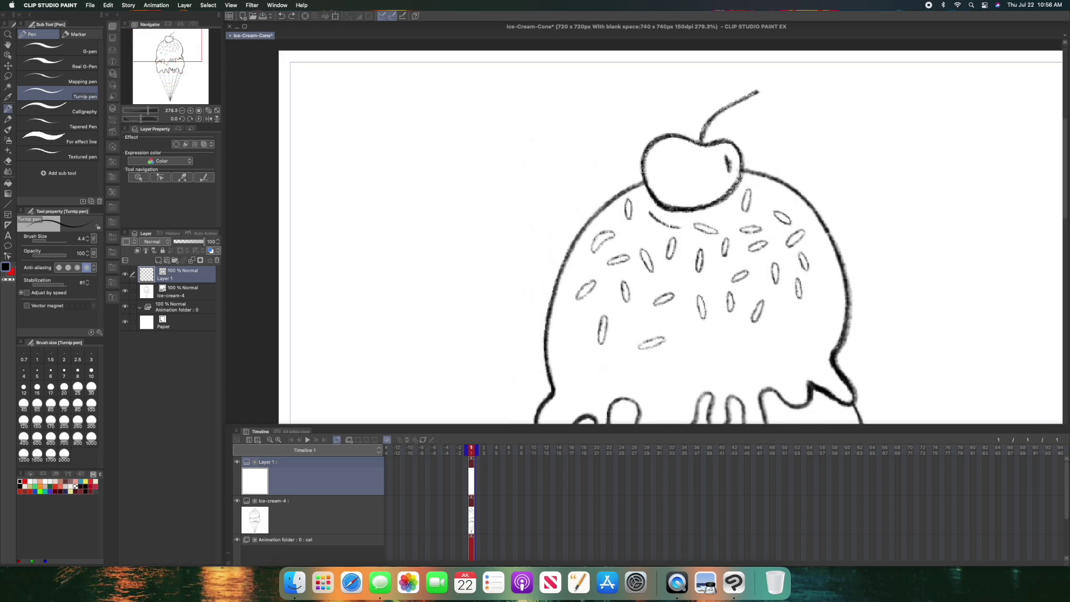
click(180, 294)
drag(204, 242, 184, 244)
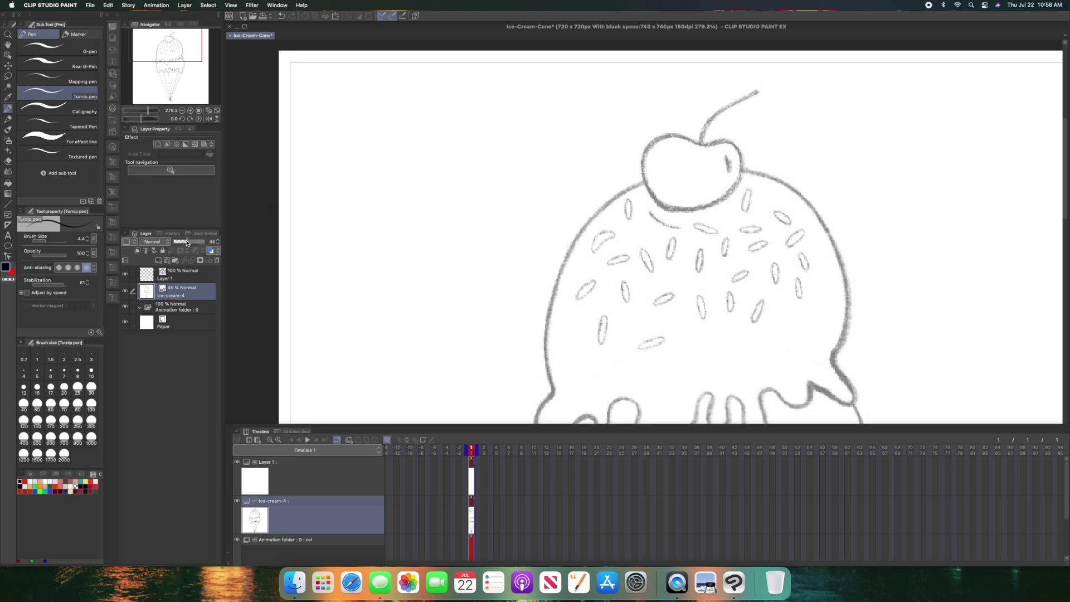
click(191, 279)
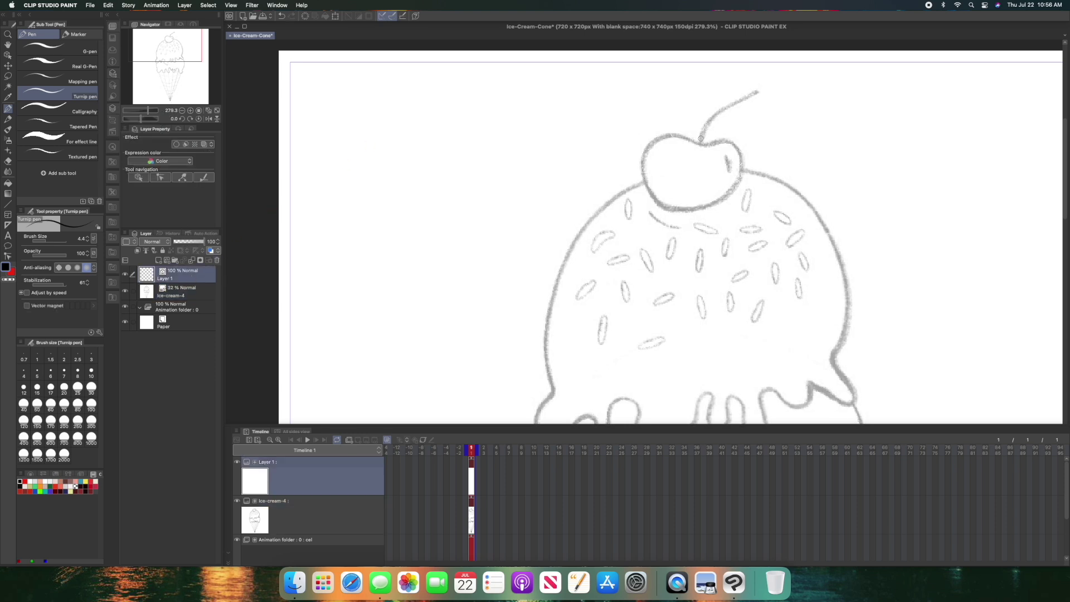
- Ink the cherry and its stem over the sketch with the Turnip pen at size 4.4 and stabilization 81
mouse_move(701, 144)
mouse_down()
mouse_move(656, 135)
mouse_move(646, 149)
mouse_move(671, 197)
mouse_up()
key(super+z)
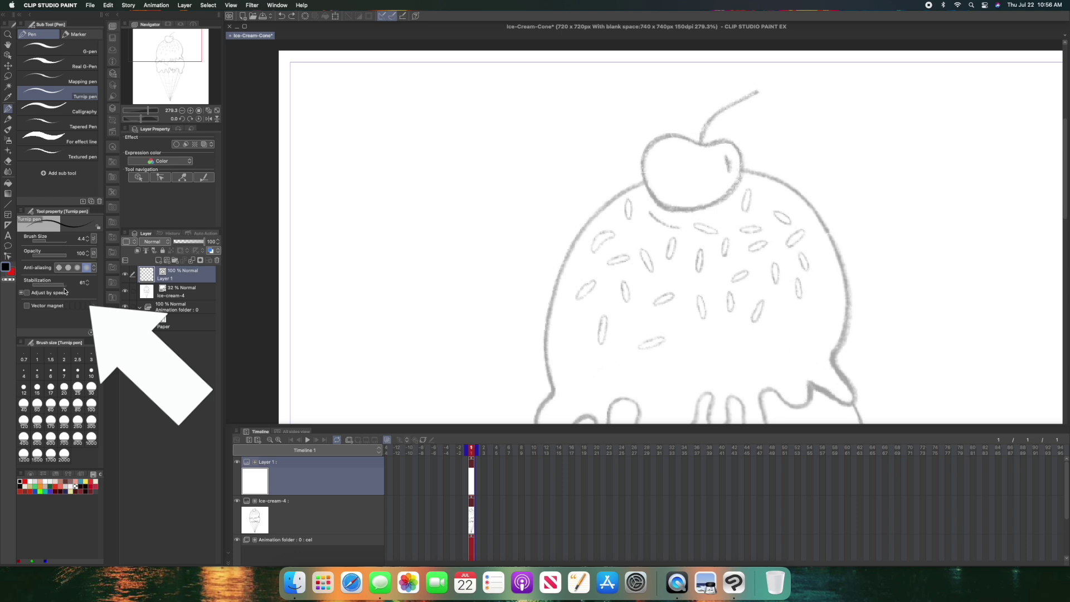
drag(64, 286, 63, 286)
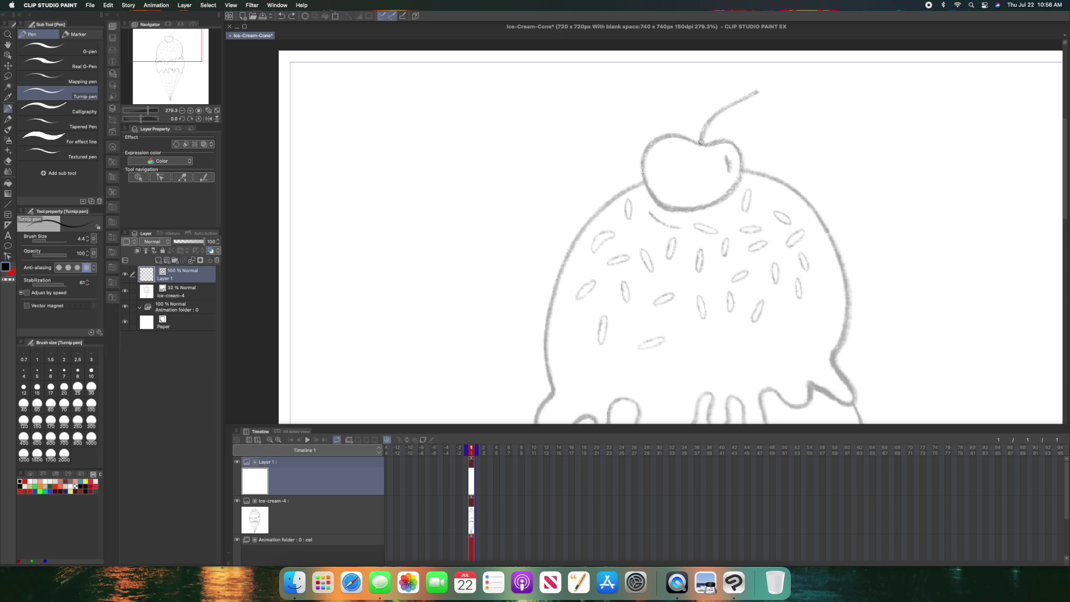
mouse_move(700, 145)
mouse_down()
mouse_move(662, 135)
mouse_move(645, 159)
mouse_move(659, 196)
mouse_move(699, 209)
mouse_move(726, 196)
mouse_move(742, 152)
mouse_move(722, 139)
mouse_move(702, 143)
mouse_move(706, 114)
mouse_move(757, 91)
mouse_up()
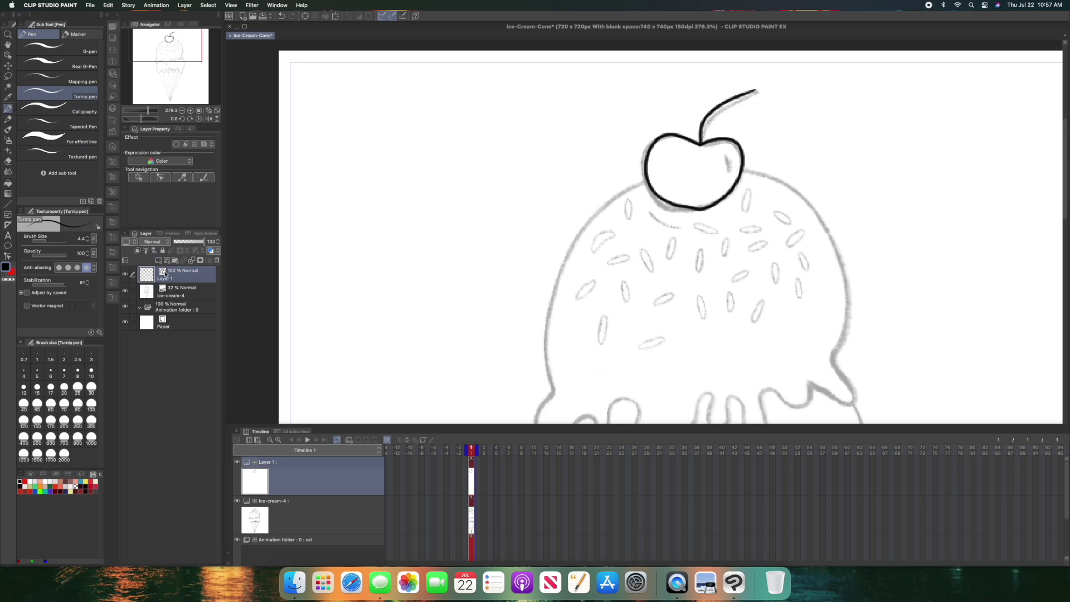
- Select the inked cherry outline and stem with the Object tool to examine their vector control points
click(8, 55)
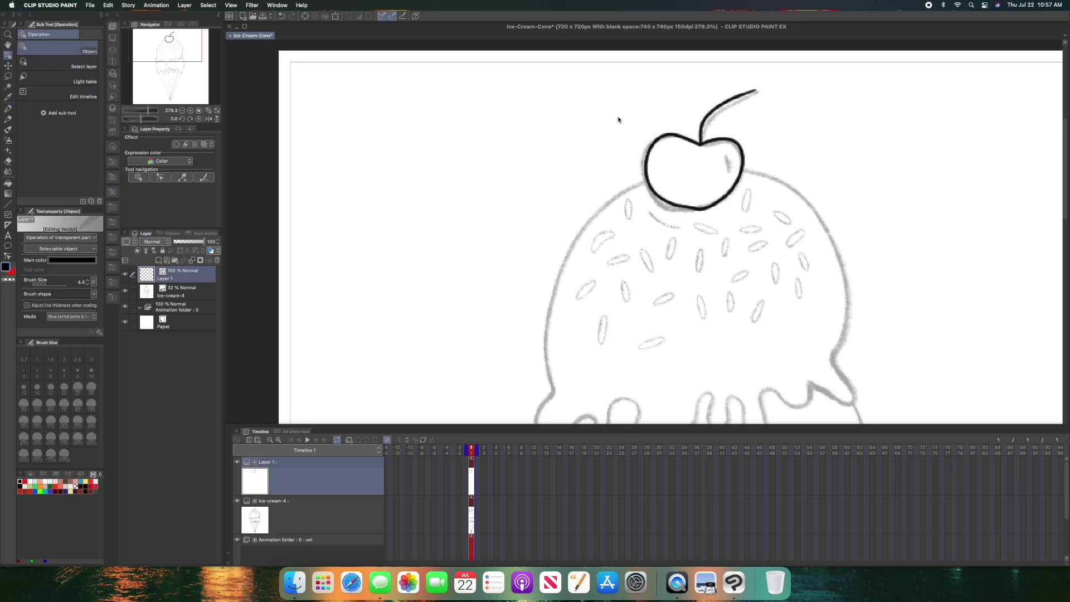
click(690, 139)
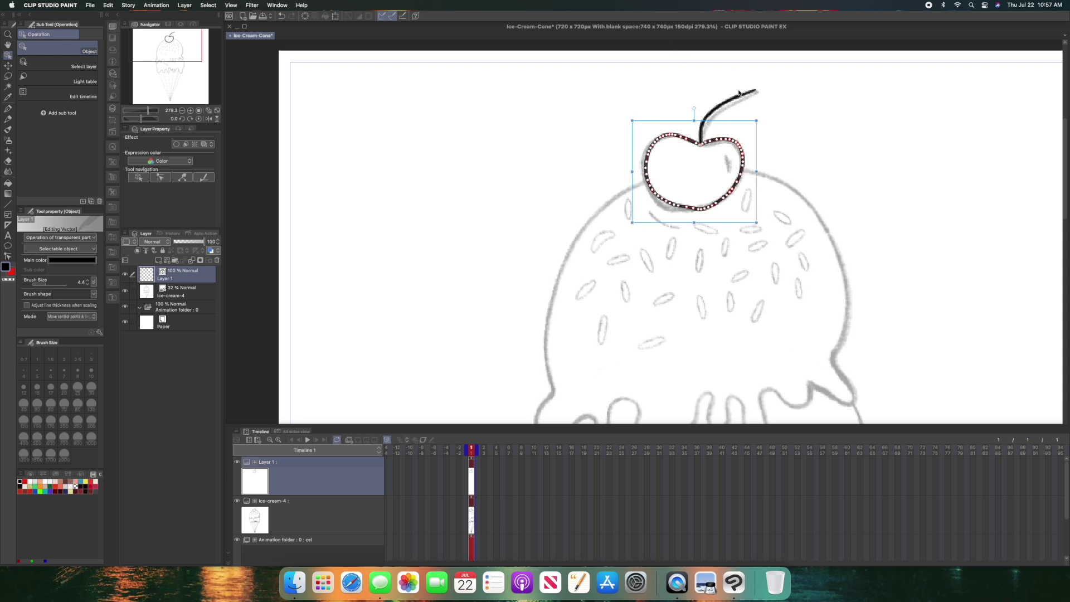
click(732, 108)
click(716, 141)
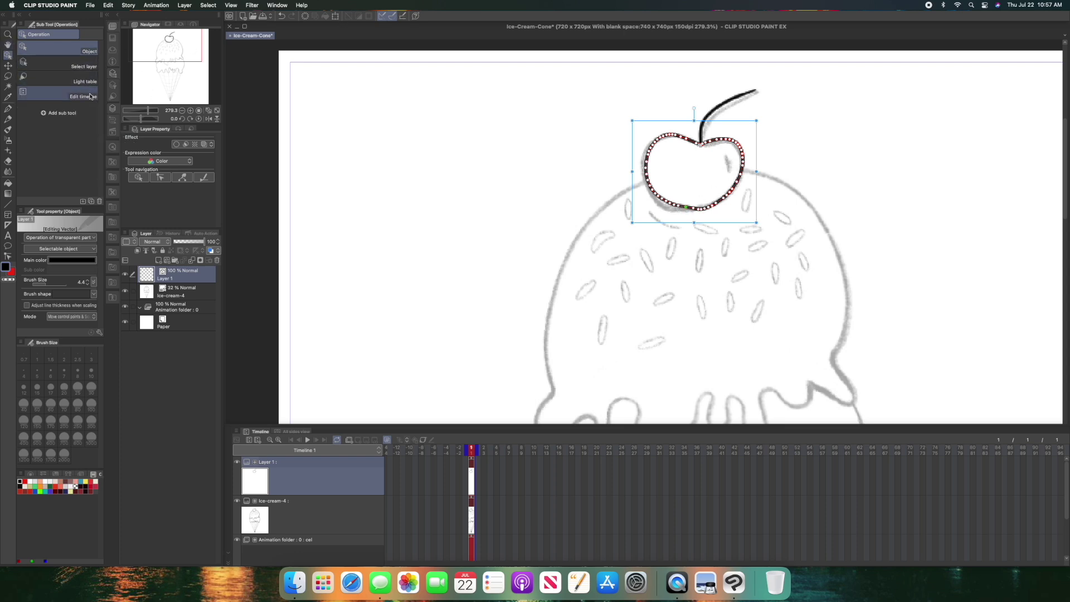
- Ink the left contour of the top scoop, from the cherry down to the drips, with the Turnip pen
click(9, 107)
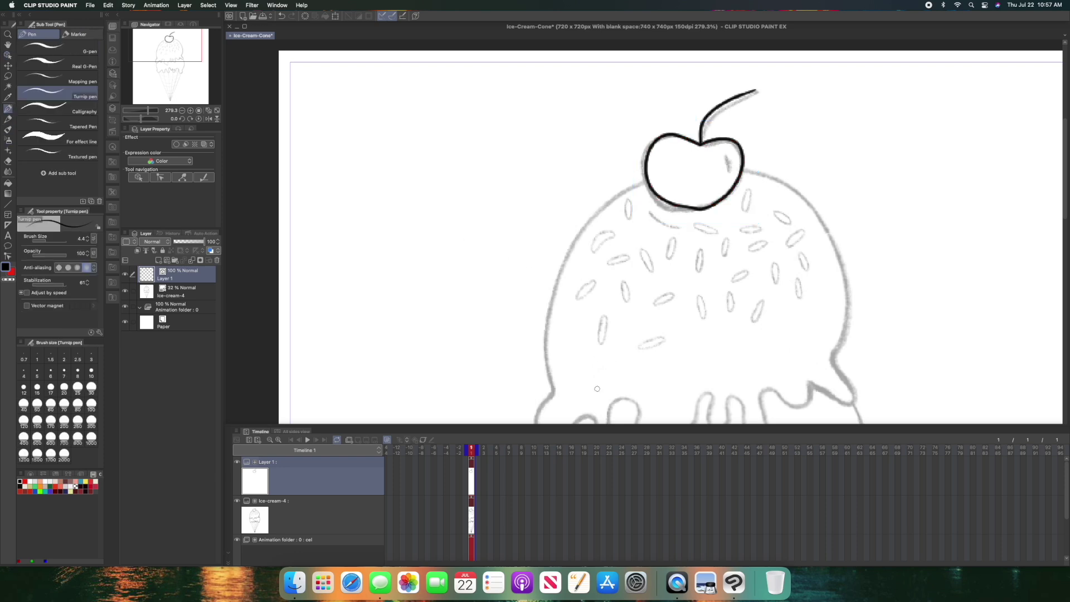
drag(184, 44, 185, 52)
mouse_move(670, 95)
mouse_down()
mouse_move(607, 144)
mouse_move(585, 180)
mouse_move(570, 240)
mouse_move(577, 308)
mouse_up()
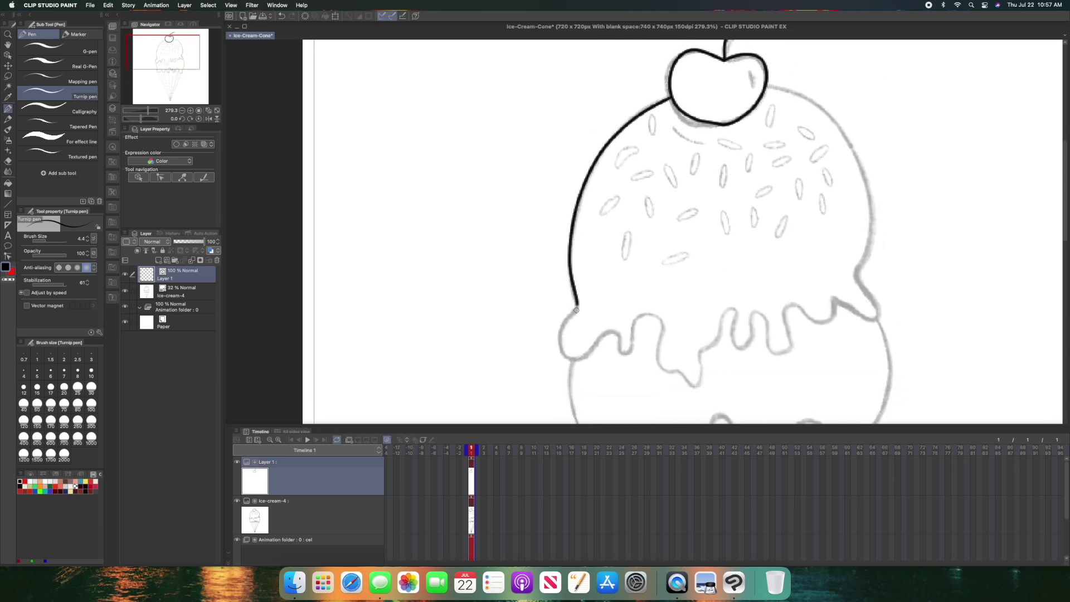
- Ink the top scoop's dripping lower edge and its right contour over the sketch with the Turnip pen
scroll(573, 310, down, 5)
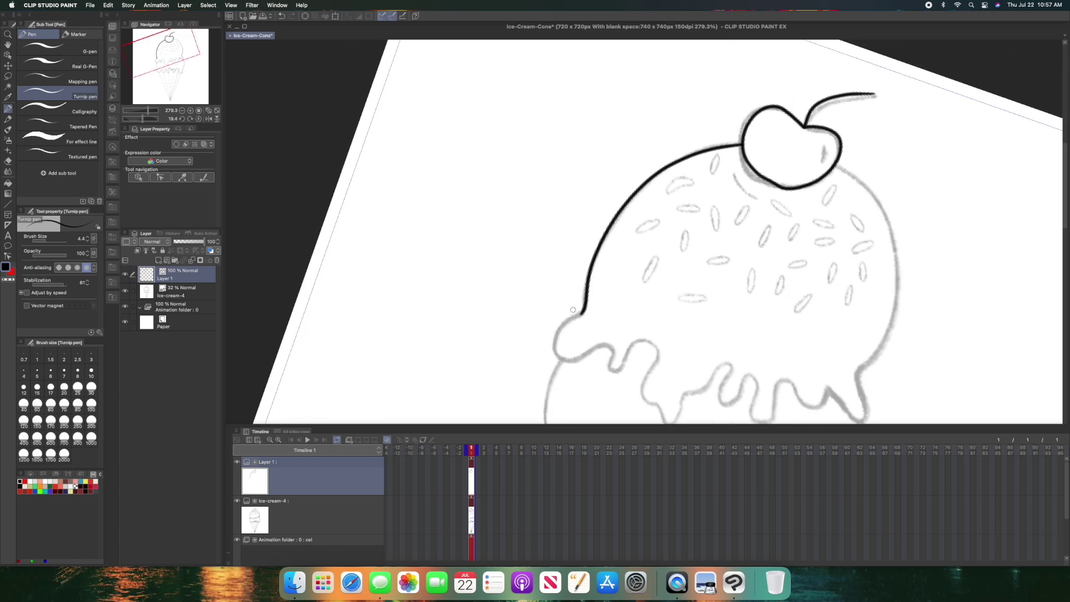
scroll(573, 321, down, 5)
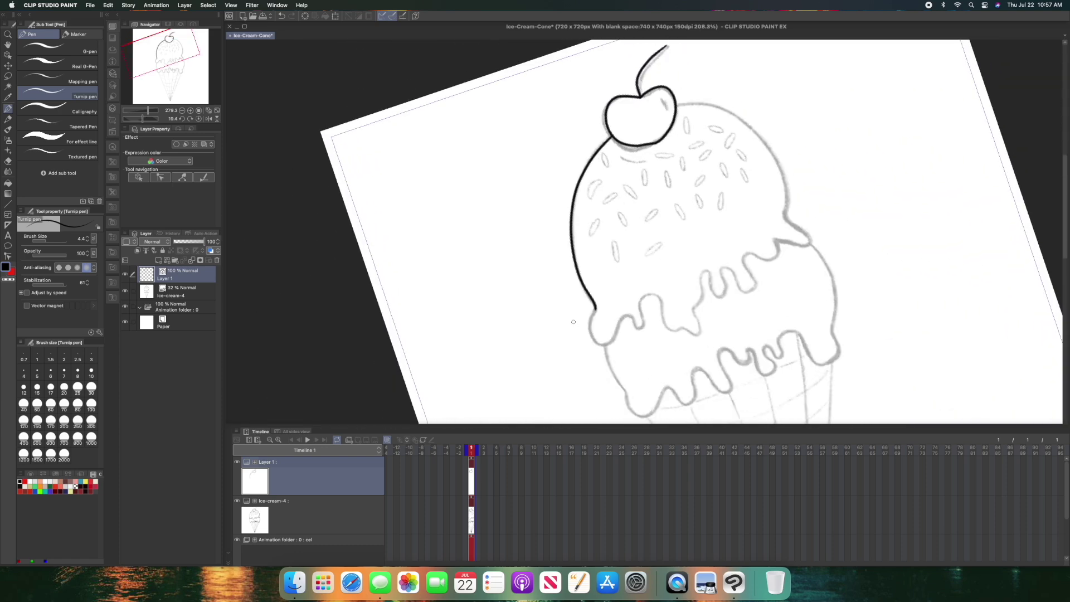
scroll(576, 322, down, 3)
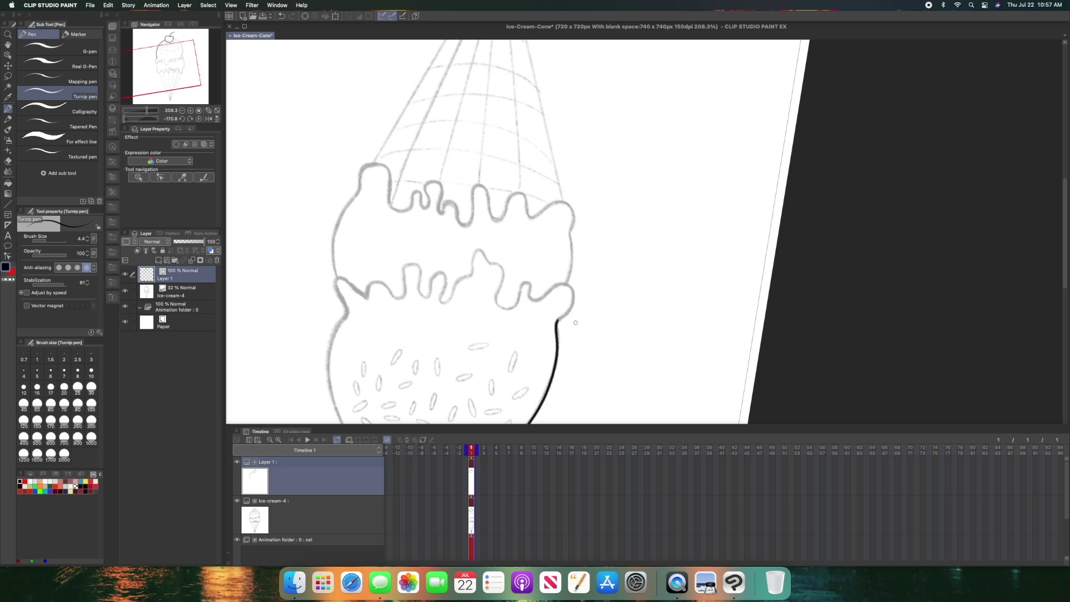
scroll(576, 323, down, 5)
scroll(641, 142, up, 5)
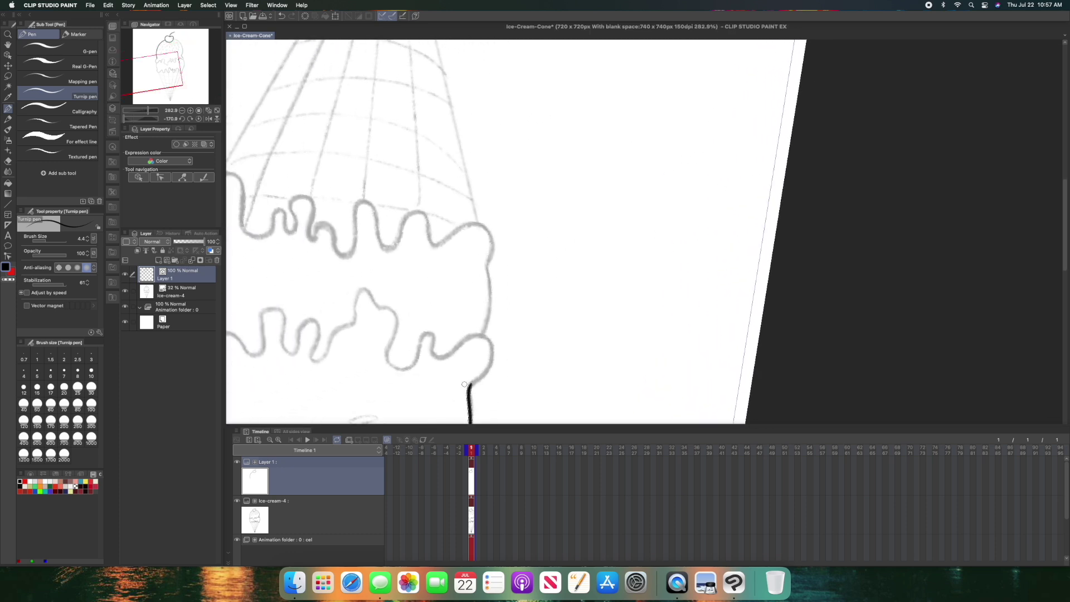
mouse_move(471, 382)
mouse_down()
mouse_move(494, 348)
mouse_move(478, 333)
mouse_move(443, 361)
mouse_move(430, 336)
mouse_move(406, 370)
mouse_move(385, 332)
mouse_up()
scroll(385, 332, up, 2)
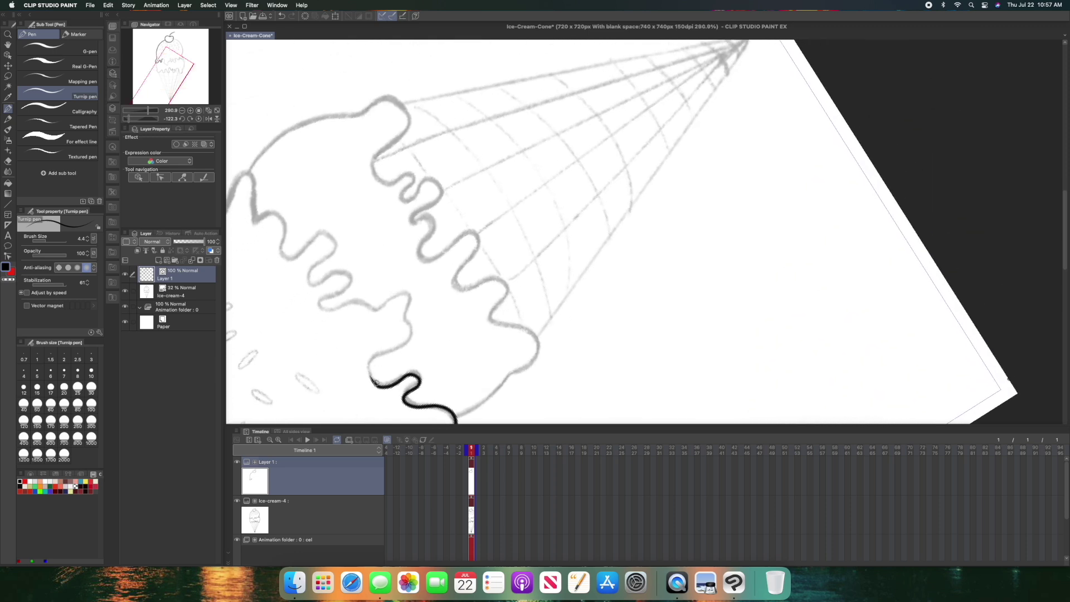
mouse_move(372, 378)
mouse_down()
mouse_move(369, 355)
mouse_move(400, 345)
mouse_move(408, 296)
mouse_move(388, 294)
mouse_move(370, 312)
mouse_up()
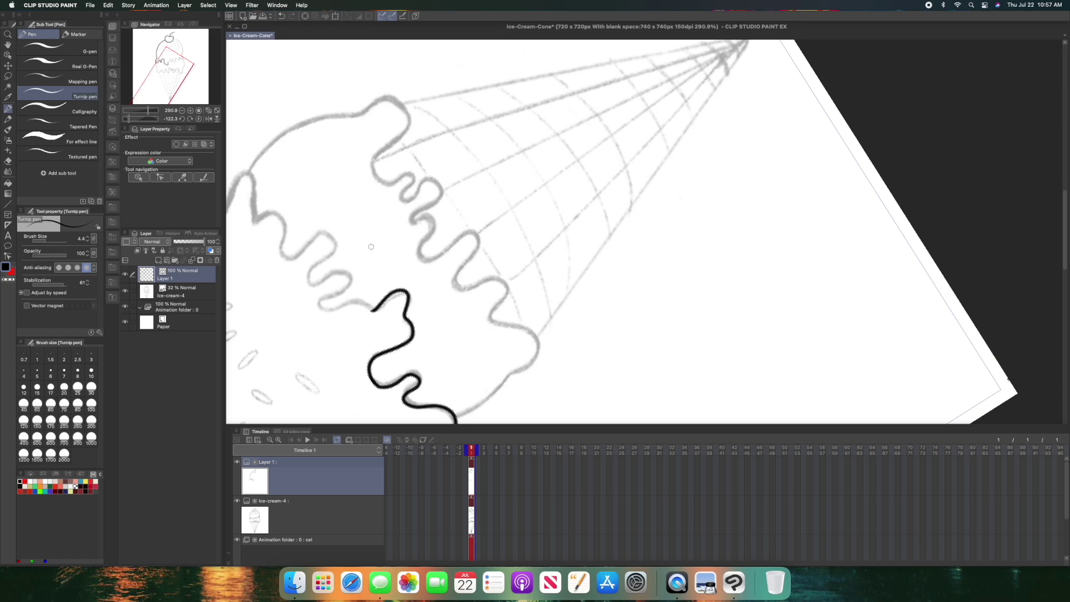
mouse_move(371, 246)
mouse_down()
mouse_move(539, 196)
mouse_move(487, 189)
mouse_move(521, 166)
mouse_move(503, 158)
mouse_move(474, 167)
mouse_move(504, 137)
mouse_move(497, 119)
mouse_move(448, 145)
mouse_move(455, 113)
mouse_move(437, 97)
mouse_move(421, 109)
mouse_move(425, 65)
mouse_move(381, 105)
mouse_move(357, 102)
mouse_move(335, 136)
mouse_move(308, 239)
mouse_move(334, 302)
mouse_up()
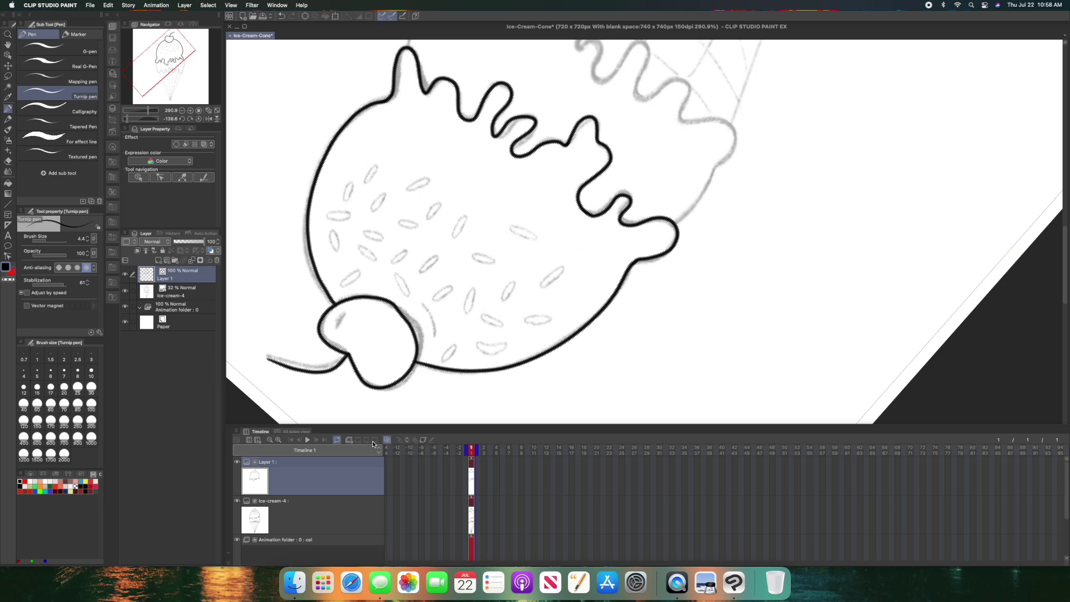
- Ink the second scoop's right contour and dripping lower edge, undoing and redrawing unsatisfactory strokes
scroll(502, 223, up, 5)
mouse_move(399, 186)
mouse_down()
mouse_move(519, 72)
mouse_move(526, 141)
mouse_up()
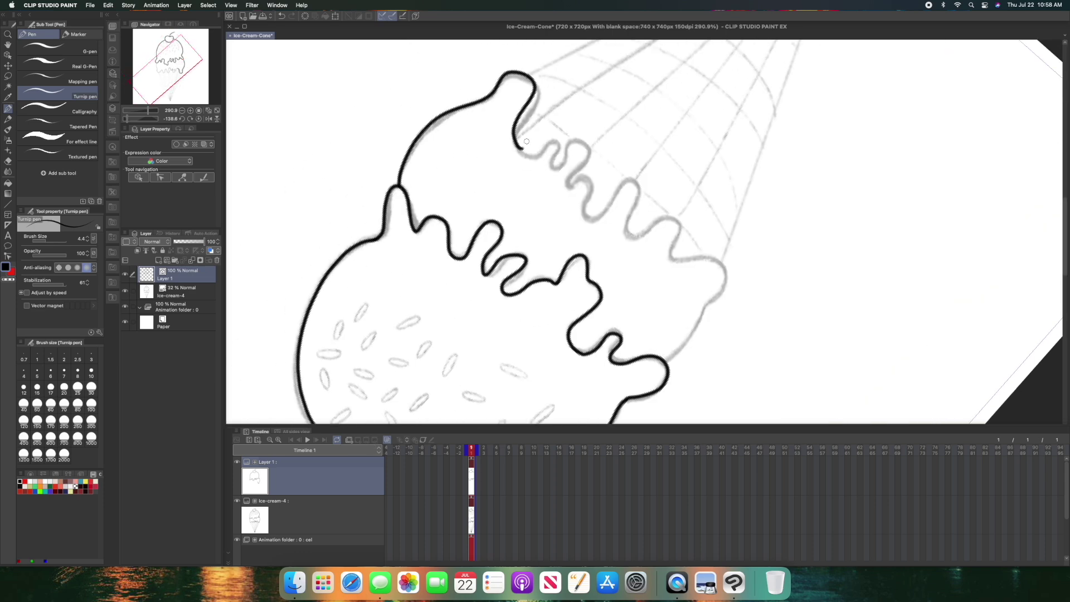
key(super+z)
mouse_move(398, 186)
mouse_down()
mouse_move(503, 77)
mouse_move(533, 247)
mouse_move(598, 262)
mouse_move(613, 240)
mouse_up()
key(super+z)
key(super+z)
mouse_move(534, 226)
mouse_down()
mouse_move(556, 221)
mouse_move(597, 269)
mouse_move(624, 246)
mouse_move(626, 202)
mouse_move(697, 236)
mouse_move(758, 182)
mouse_move(816, 159)
mouse_move(841, 192)
mouse_up()
key(super+z)
mouse_move(534, 226)
mouse_down()
mouse_move(578, 255)
mouse_move(616, 210)
mouse_move(659, 231)
mouse_move(687, 212)
mouse_move(726, 212)
mouse_move(813, 148)
mouse_up()
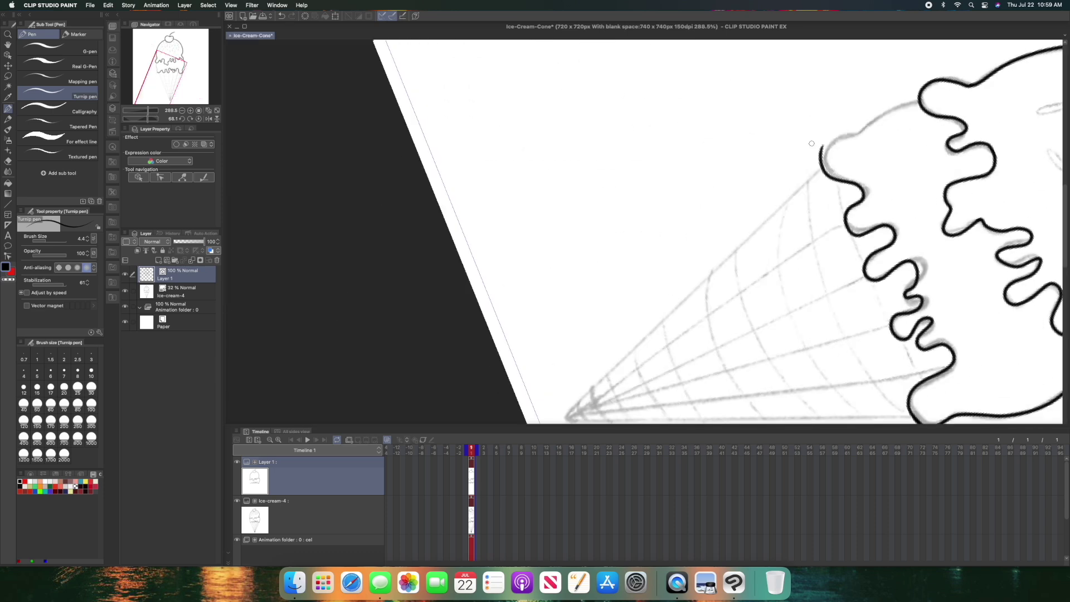
- Ink the left contour of the second scoop to join the top scoop with the lower drips
drag(150, 73, 154, 56)
drag(304, 255, 392, 204)
scroll(558, 251, up, 5)
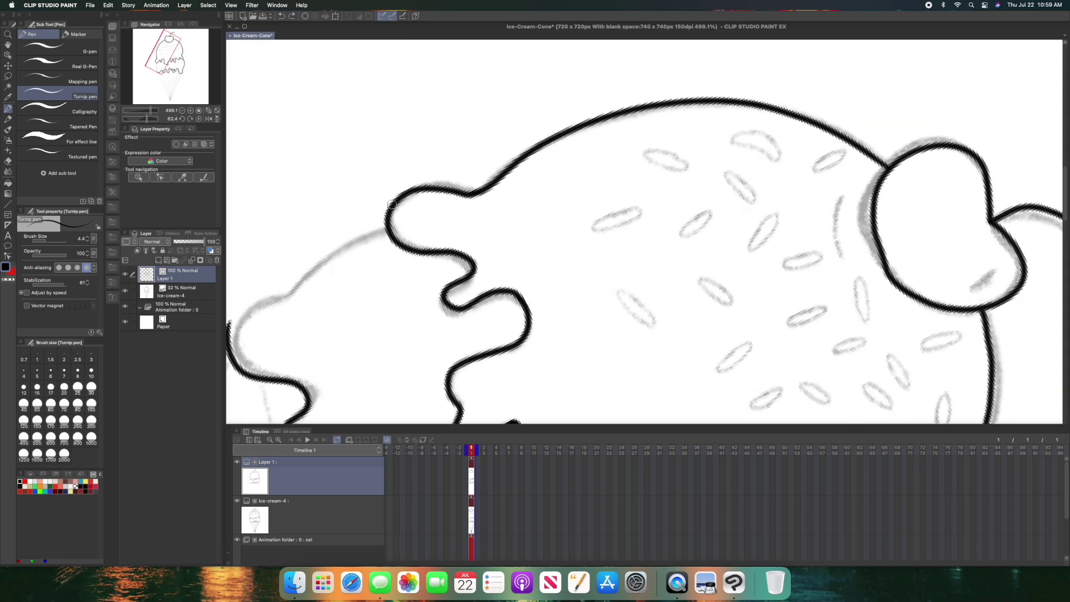
scroll(557, 251, down, 2)
drag(356, 245, 524, 123)
- Draw the cone's left and right edges down to its tip with the Straight line tool at brush size 3.0
scroll(523, 122, down, 3)
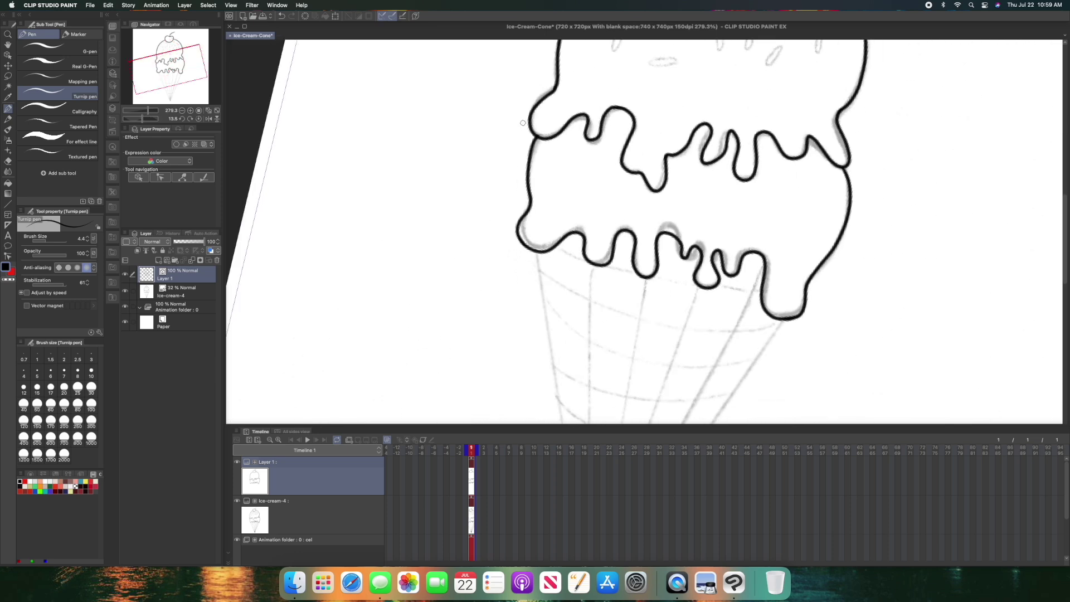
scroll(522, 122, down, 3)
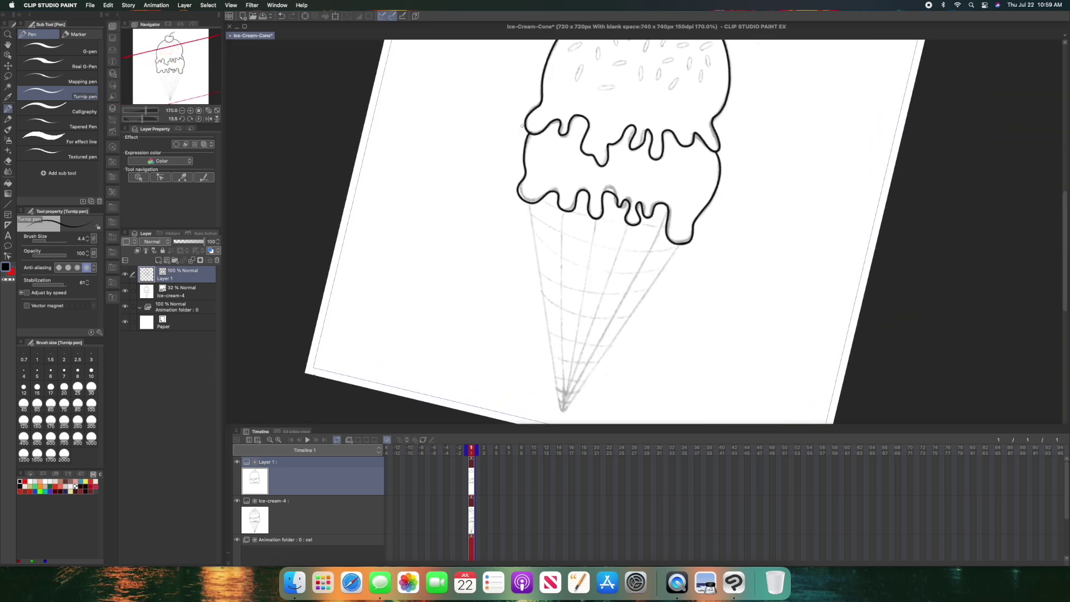
scroll(1053, 234, up, 2)
scroll(1052, 251, down, 5)
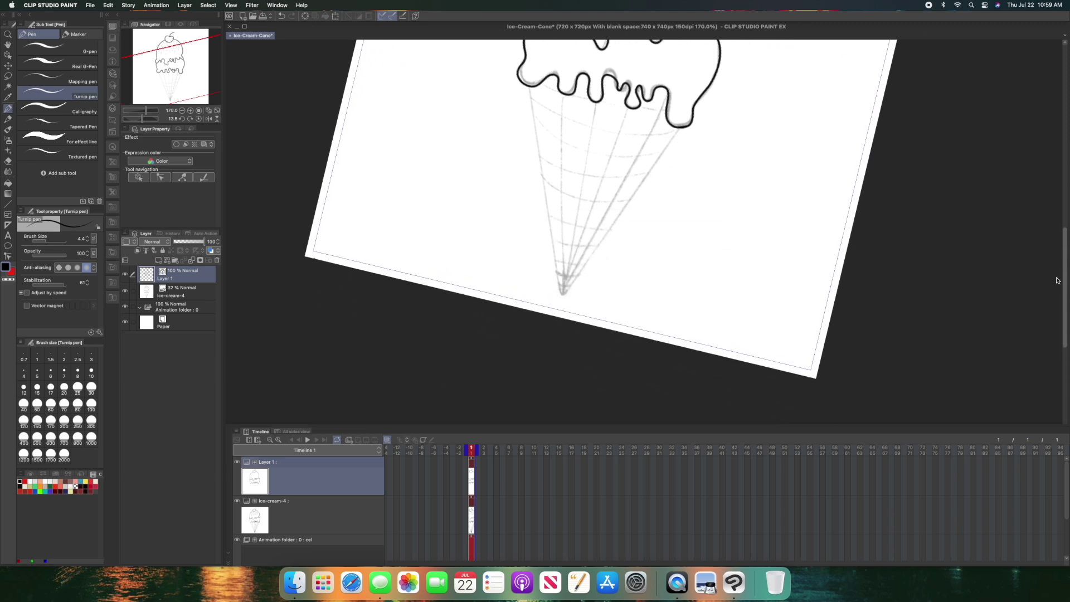
key(u)
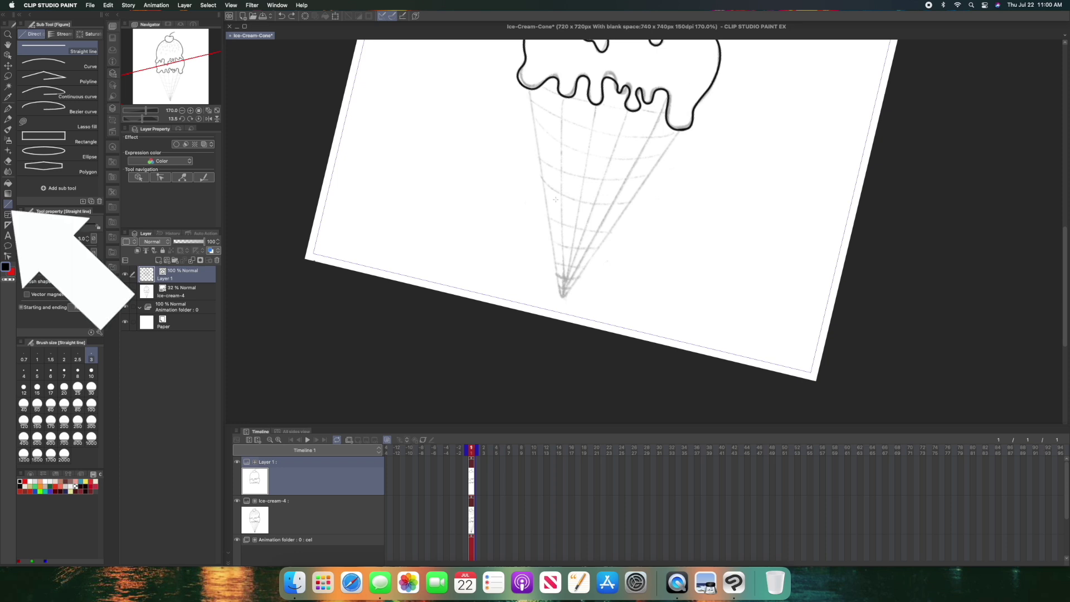
drag(531, 90, 561, 298)
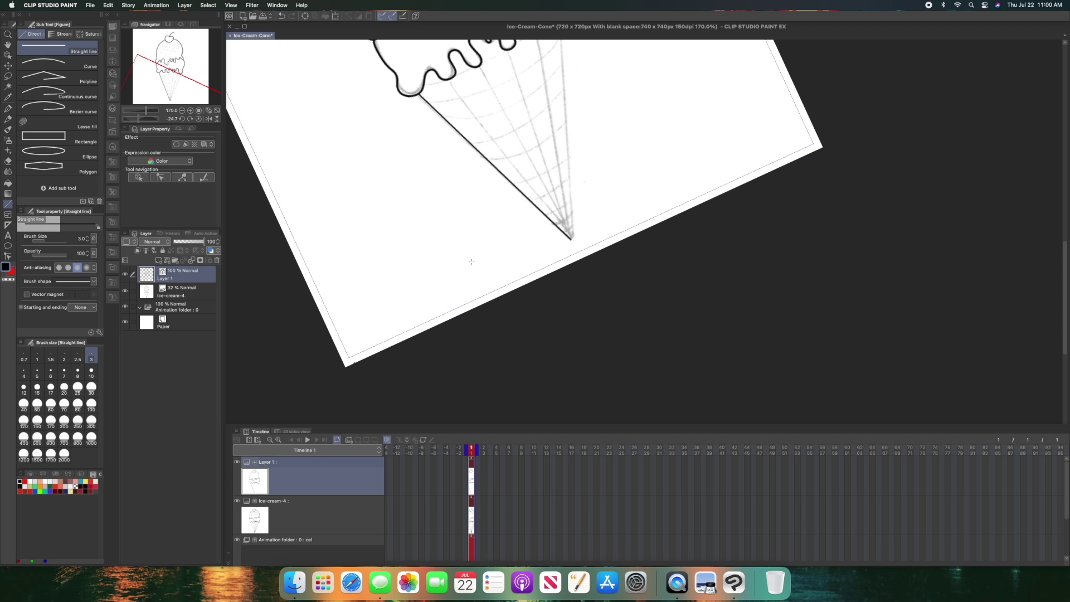
scroll(1057, 302, up, 5)
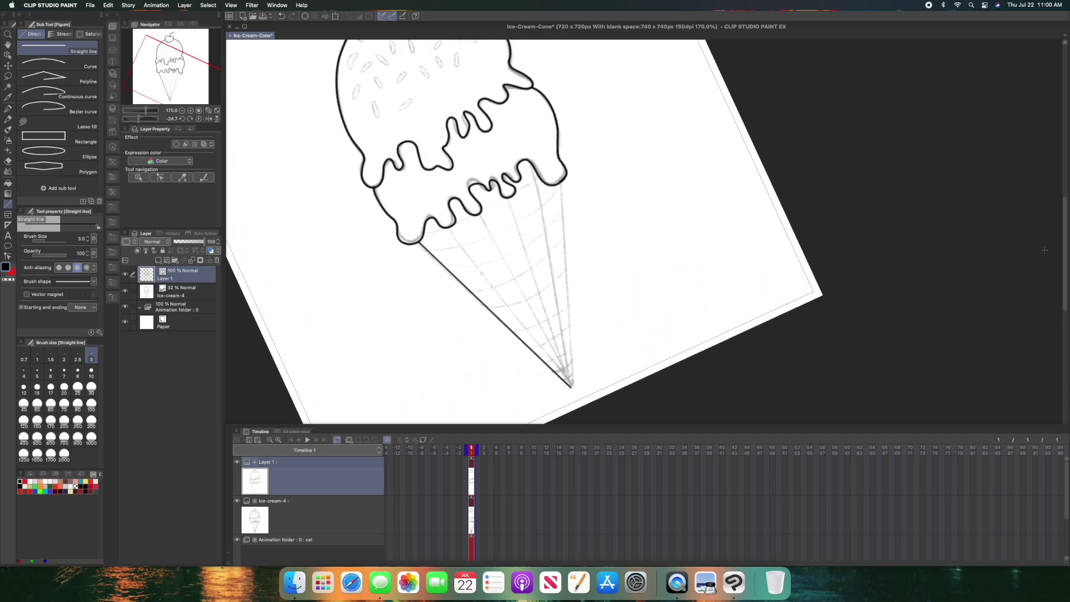
drag(560, 181, 587, 377)
key(super+z)
drag(561, 181, 572, 388)
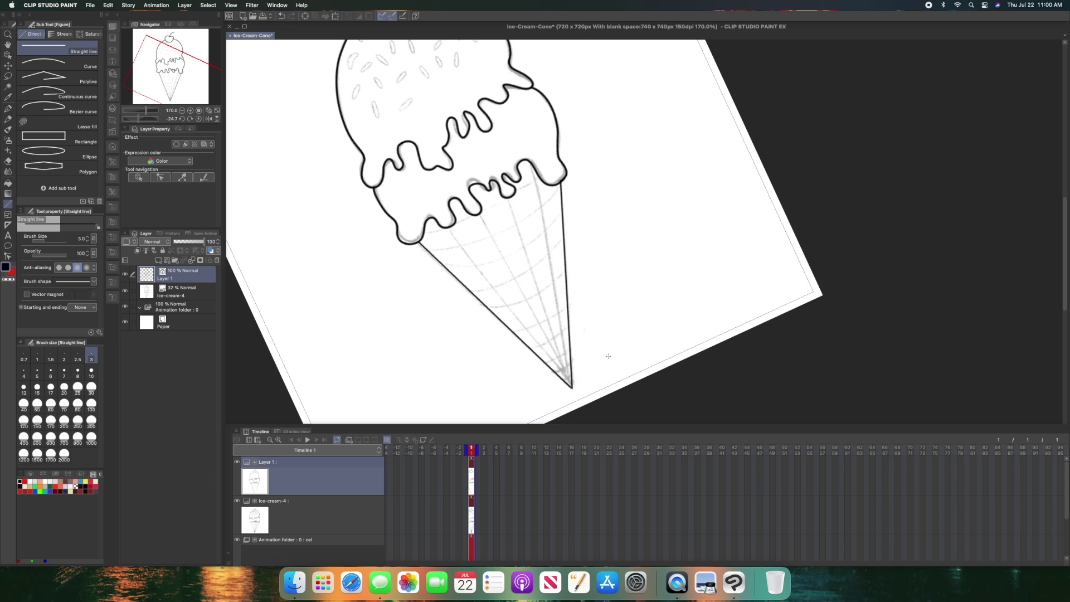
- Adjust the upper endpoint of the cone's right edge line with the Object tool so it meets the scoop
click(11, 55)
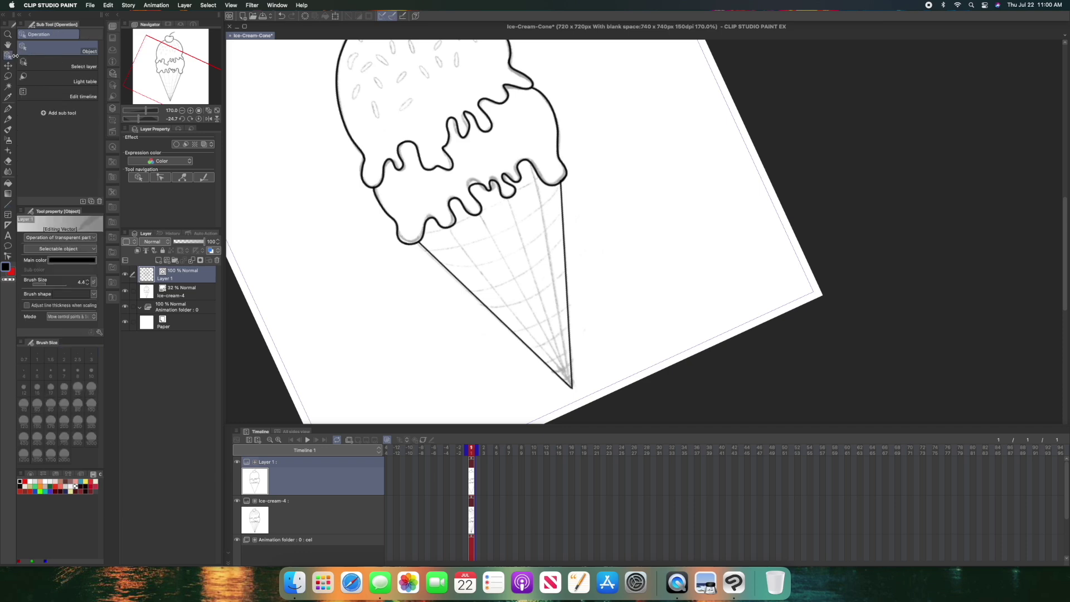
drag(179, 78, 174, 59)
click(618, 278)
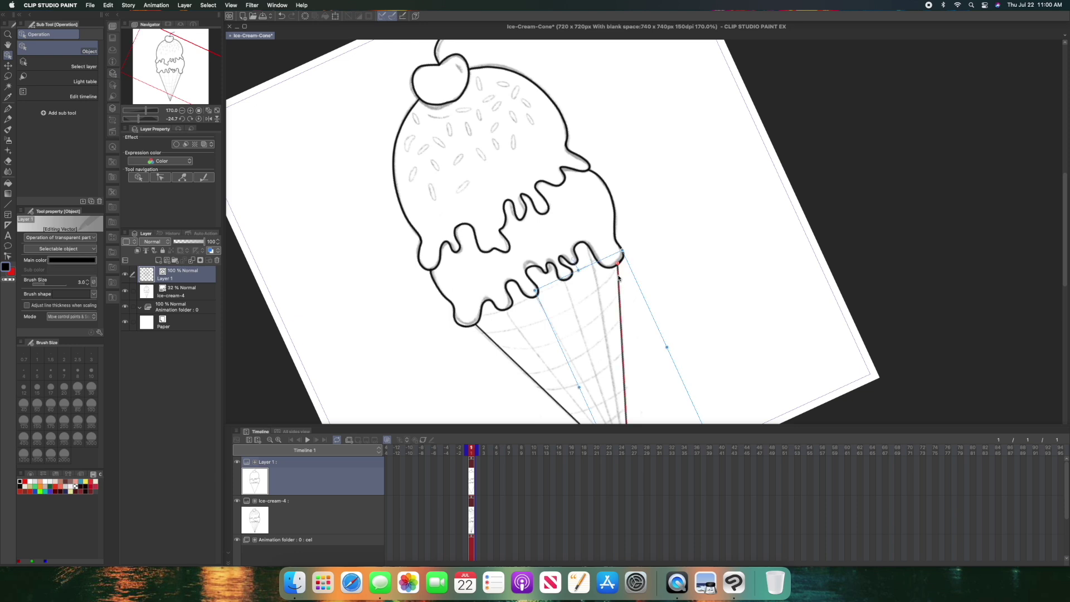
drag(618, 263, 619, 268)
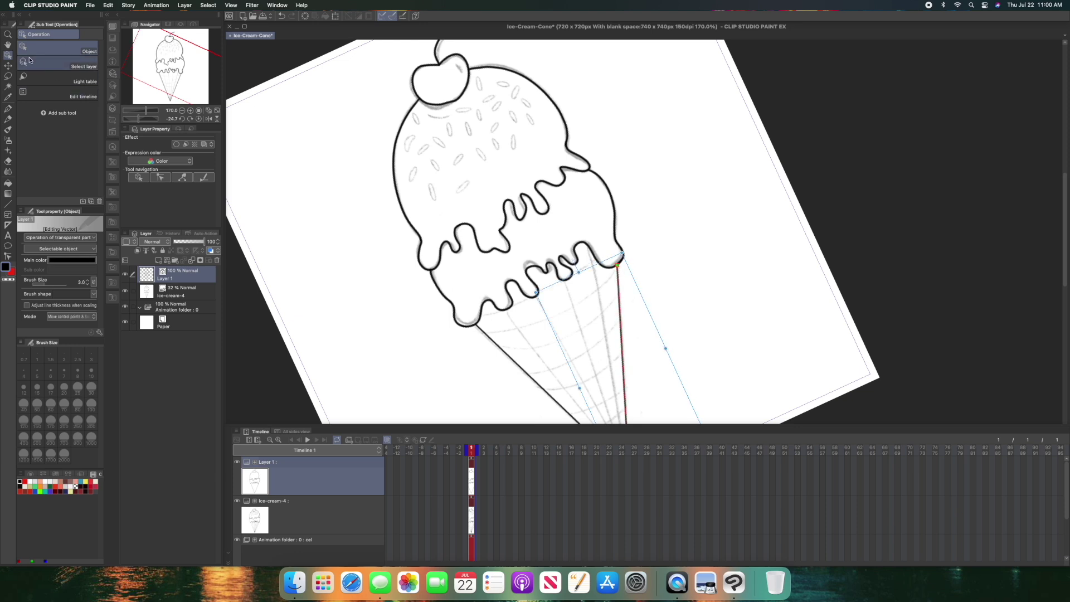
scroll(903, 182, down, 5)
scroll(902, 182, up, 5)
scroll(903, 182, up, 1)
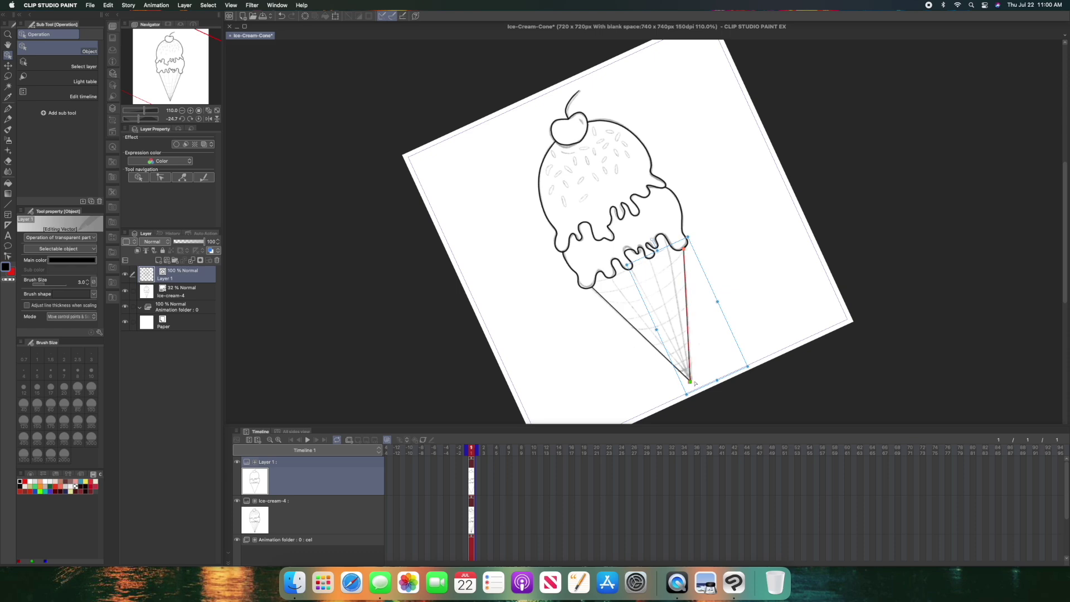
click(327, 241)
- Draw the cone's inner lengthwise waffle lines as straight lines running from the drips to the tip
scroll(644, 232, up, 3)
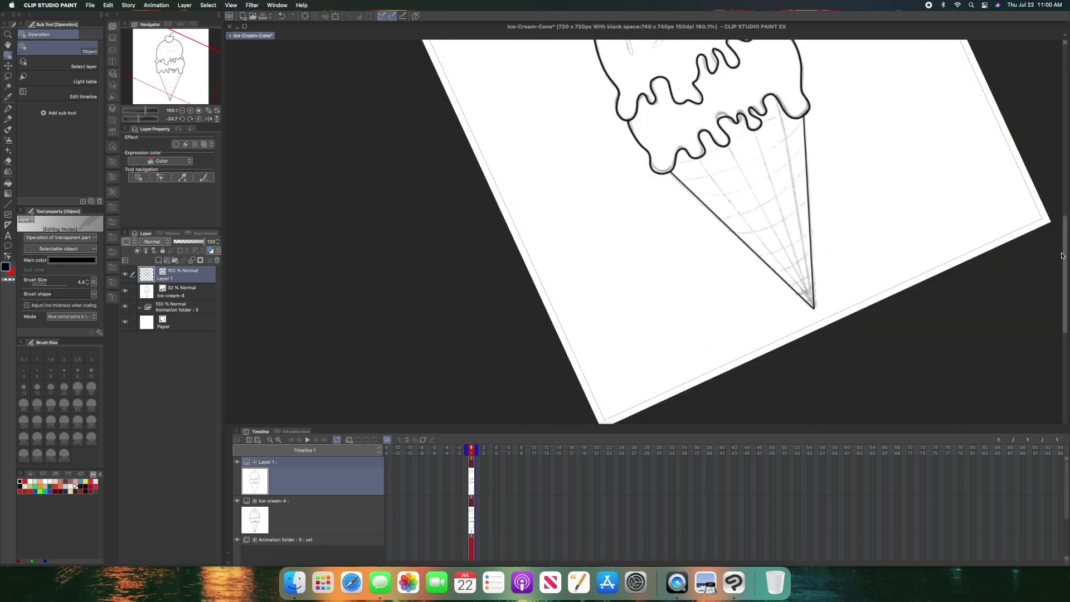
scroll(644, 231, right, 3)
key(u)
drag(609, 105, 645, 306)
drag(586, 126, 644, 306)
drag(559, 146, 644, 306)
- Ink the first curved waffle lines across the cone nearest the scoop with the Turnip pen at size 3.5, undoing the stray stroke
drag(406, 325, 405, 395)
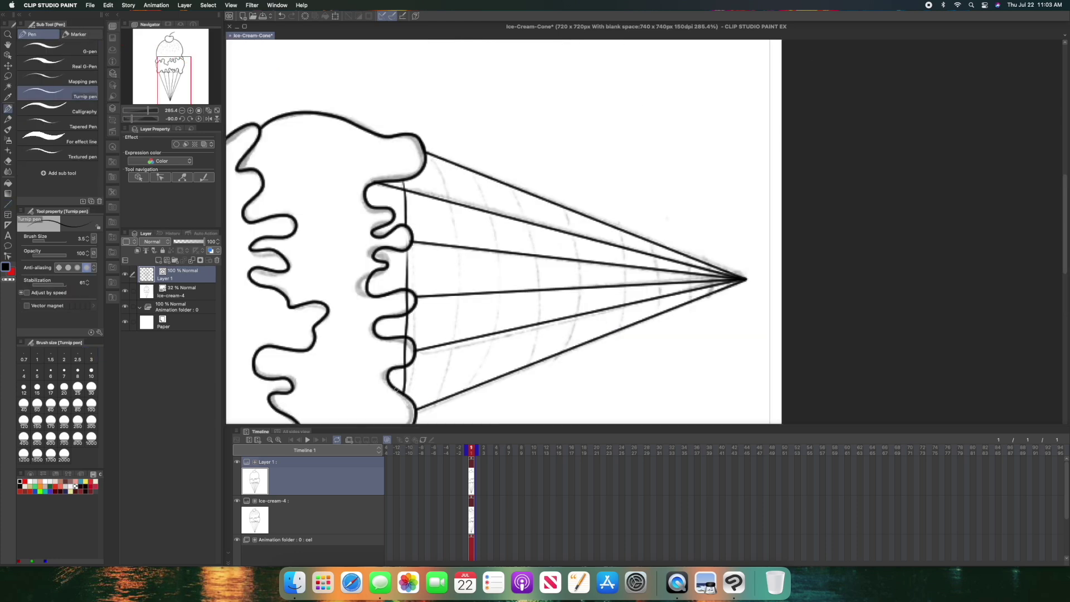
drag(429, 154, 434, 407)
mouse_move(472, 162)
mouse_down()
mouse_move(480, 400)
mouse_move(489, 204)
mouse_move(462, 423)
mouse_up()
key(super+z)
- Ink the remaining curved waffle lines across the cone toward its tip, letting each stroke extend past both edges
key(minus)
key(minus)
key(minus)
key(minus)
key(minus)
key(minus)
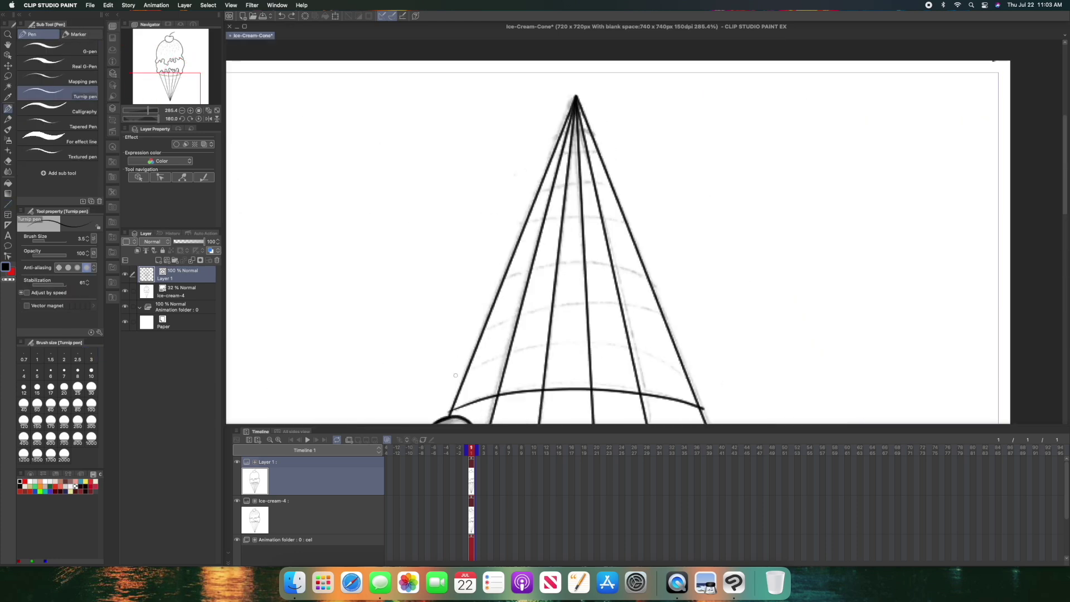
drag(455, 370, 721, 397)
drag(468, 330, 706, 352)
drag(471, 294, 705, 322)
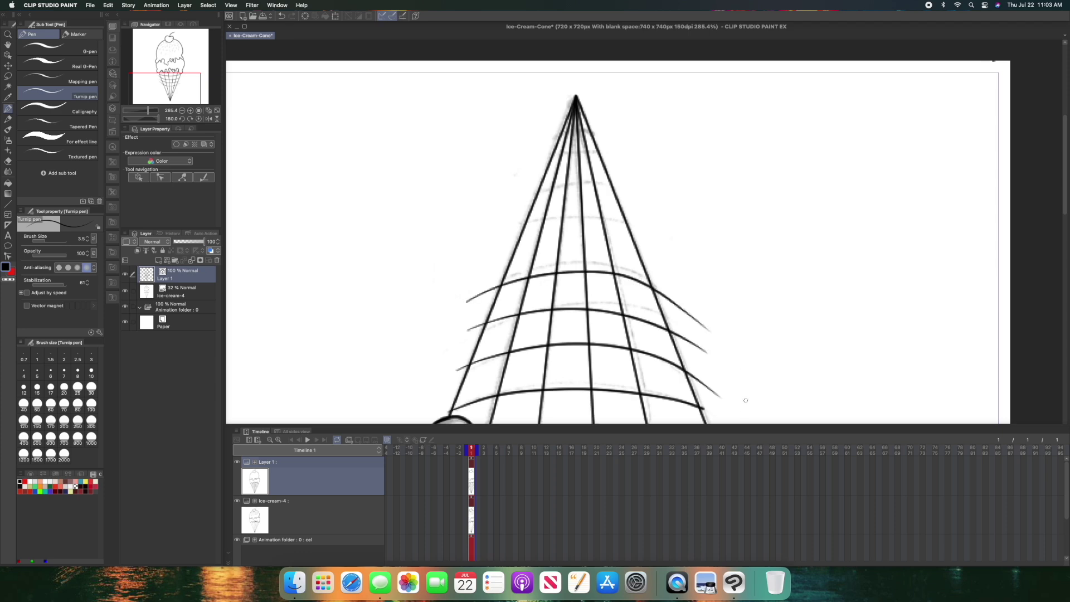
drag(482, 257, 680, 271)
drag(484, 221, 677, 246)
drag(502, 202, 674, 226)
drag(507, 180, 665, 198)
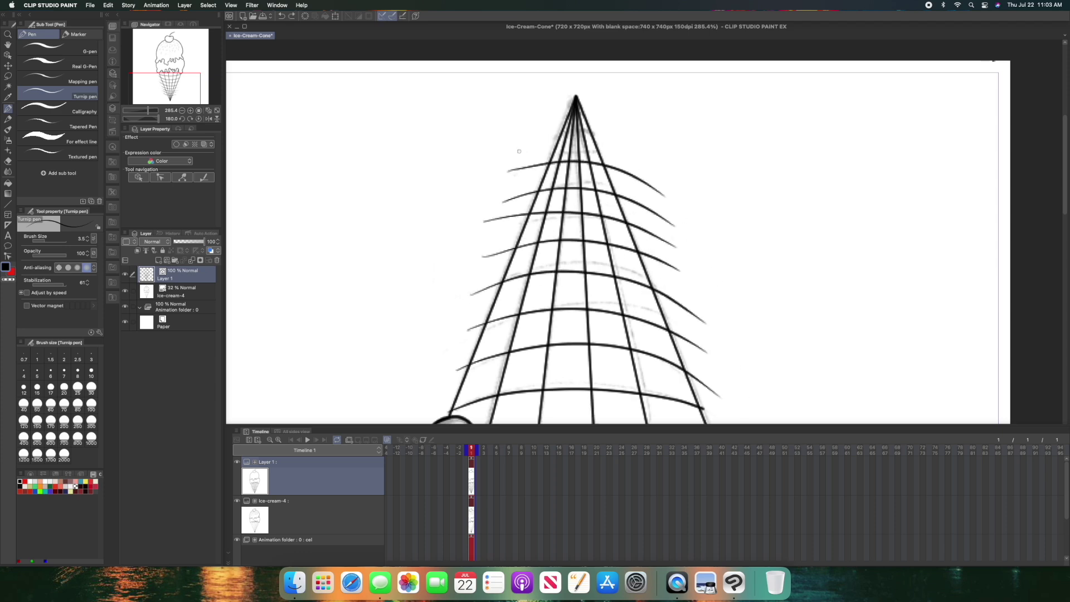
drag(516, 157, 647, 170)
drag(535, 135, 630, 147)
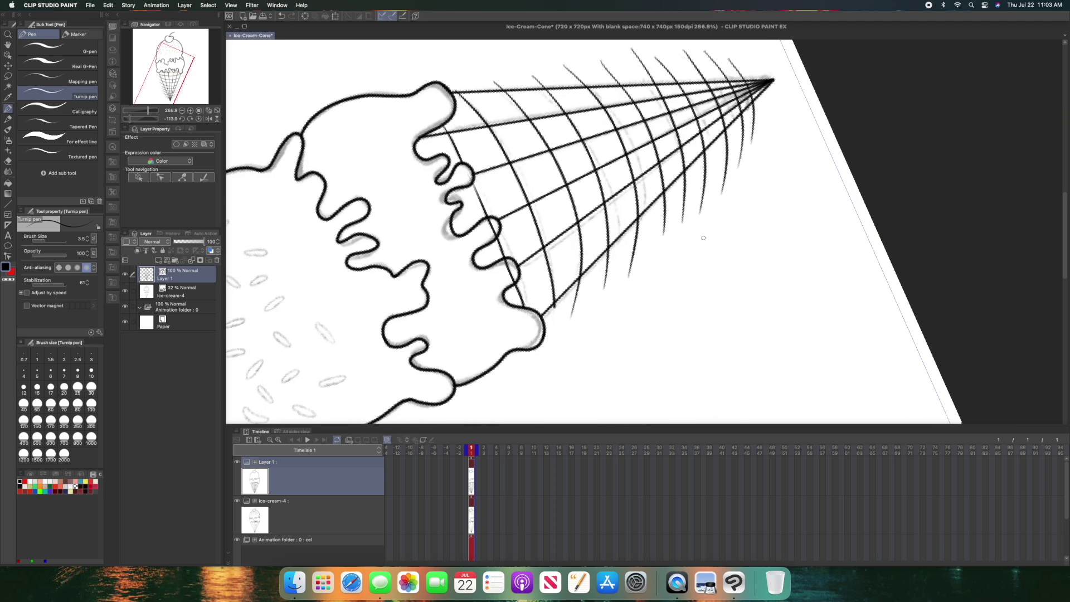
- Select one of the cone's curved waffle lines with the Object tool to examine its control points, and deselect it
key(o)
click(517, 101)
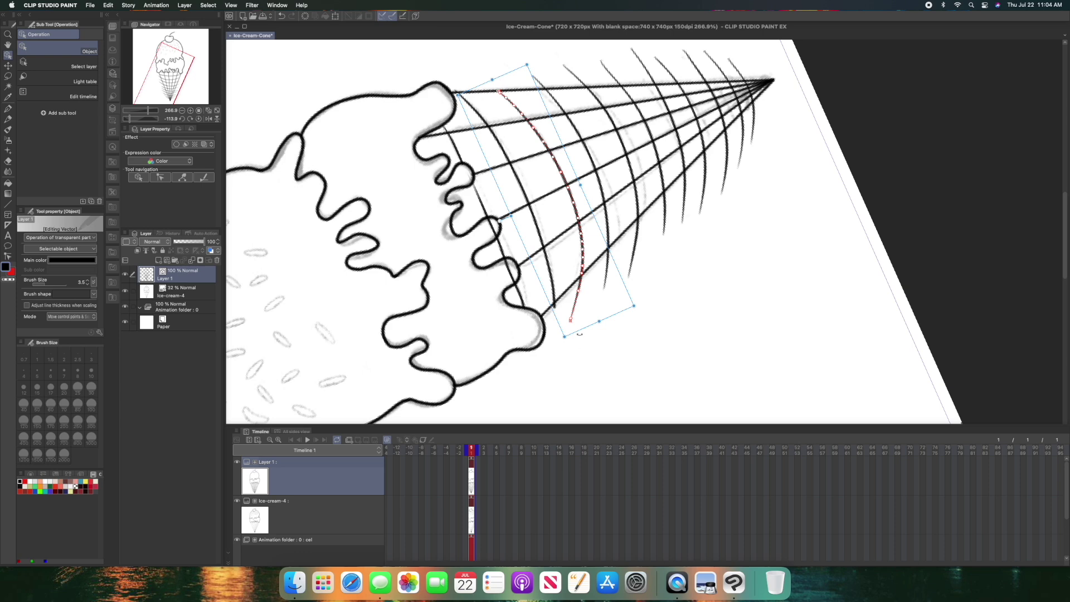
click(587, 274)
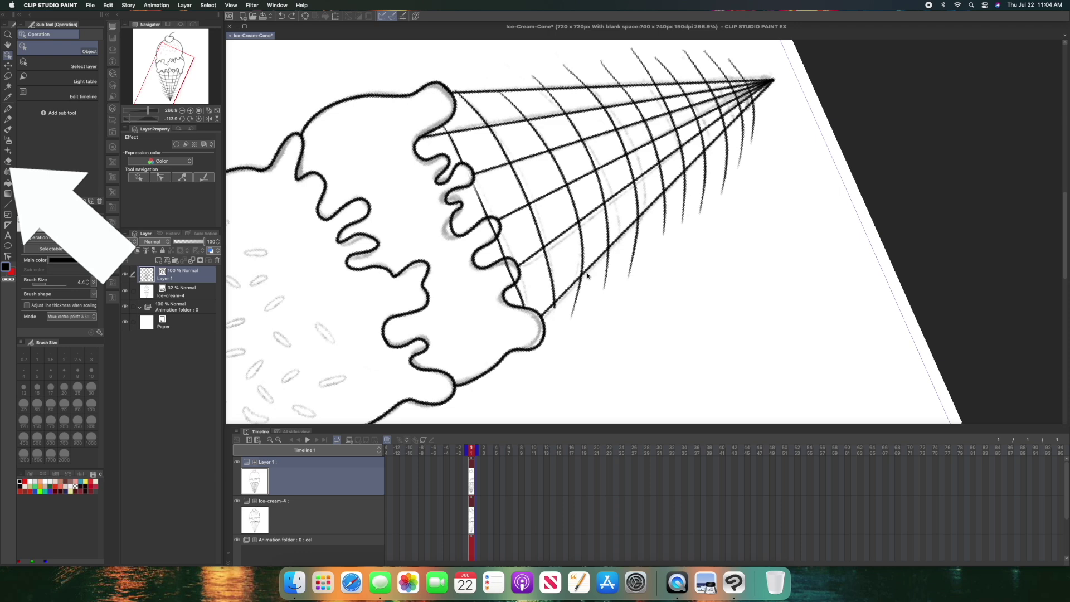
- Trim the waffle lines overhanging the cone's edges and drips using the Rough eraser with Vector eraser set to erase up to intersections
key(e)
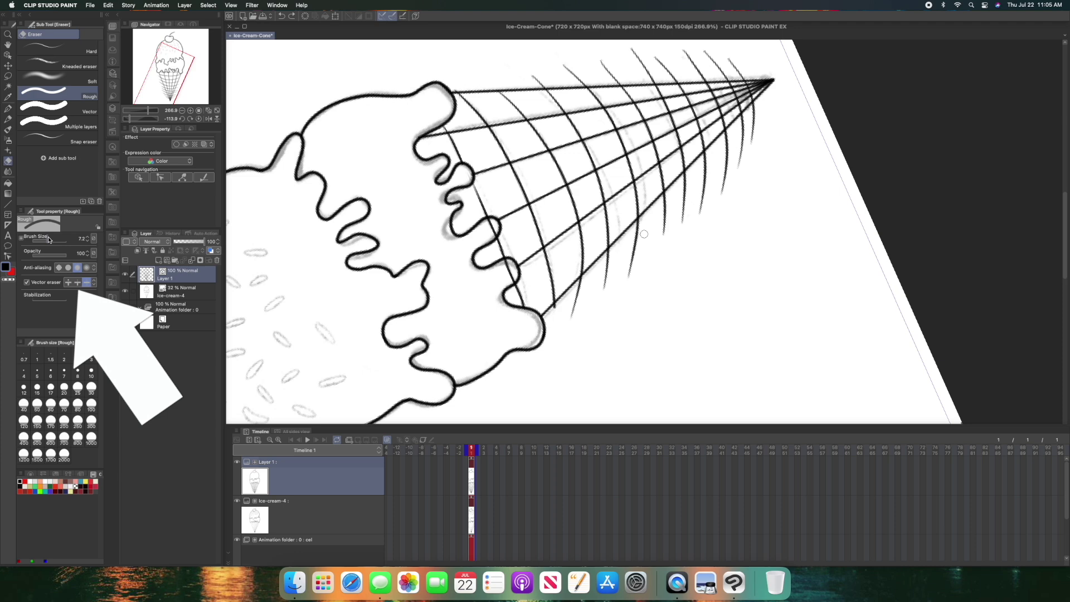
click(557, 308)
key(super+z)
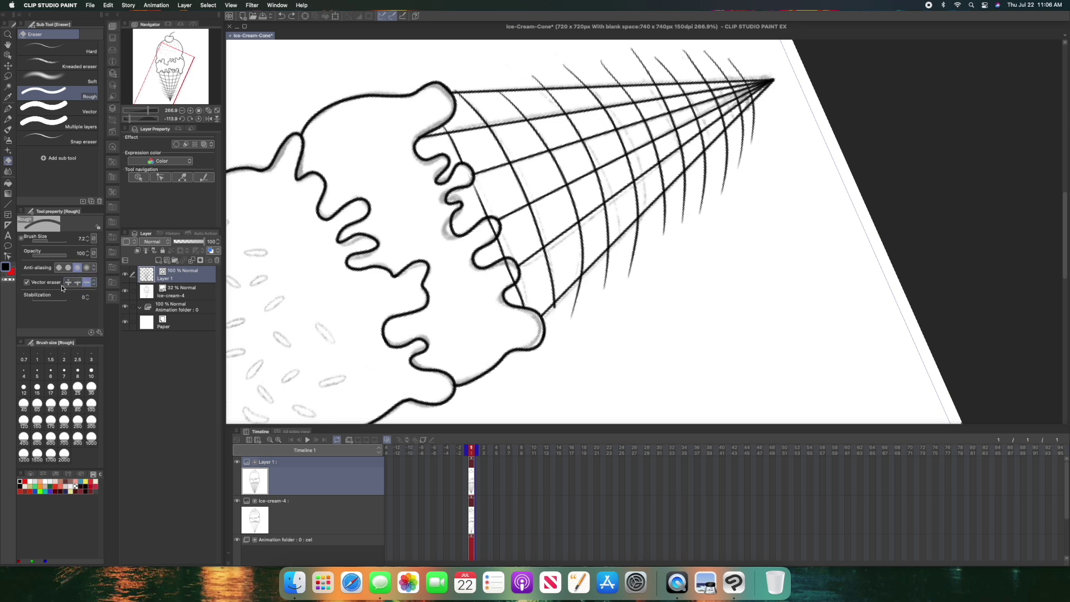
click(68, 283)
click(77, 283)
drag(627, 272, 755, 103)
mouse_move(686, 53)
mouse_down()
mouse_move(654, 61)
mouse_move(645, 48)
mouse_move(535, 78)
mouse_up()
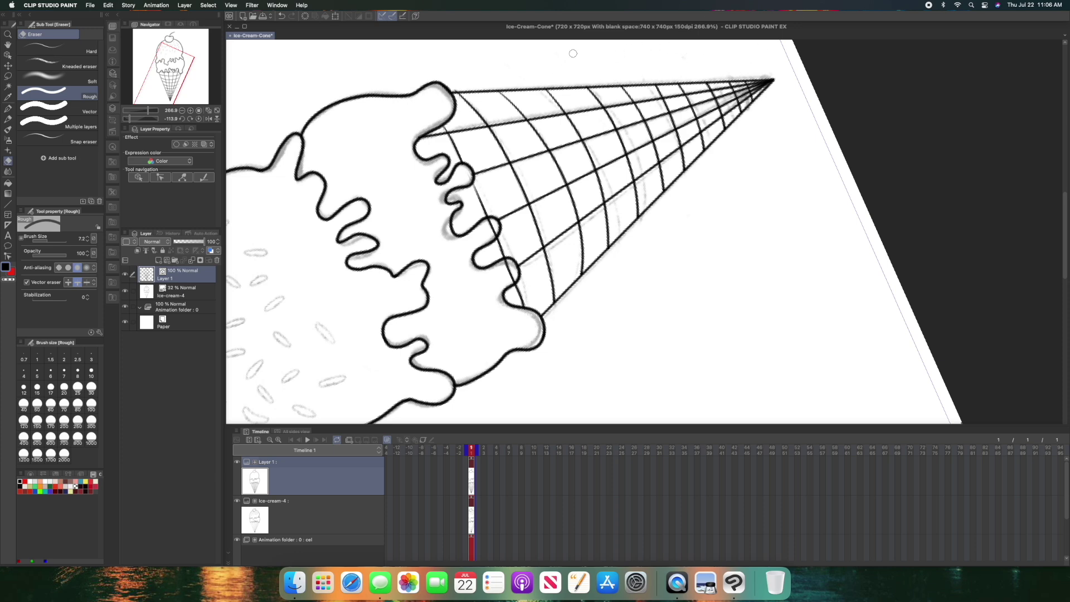
click(508, 272)
- Ink the small highlight mark on the cherry with the Turnip pen at size 3.4
scroll(501, 264, down, 5)
key(p)
scroll(644, 234, up, 10)
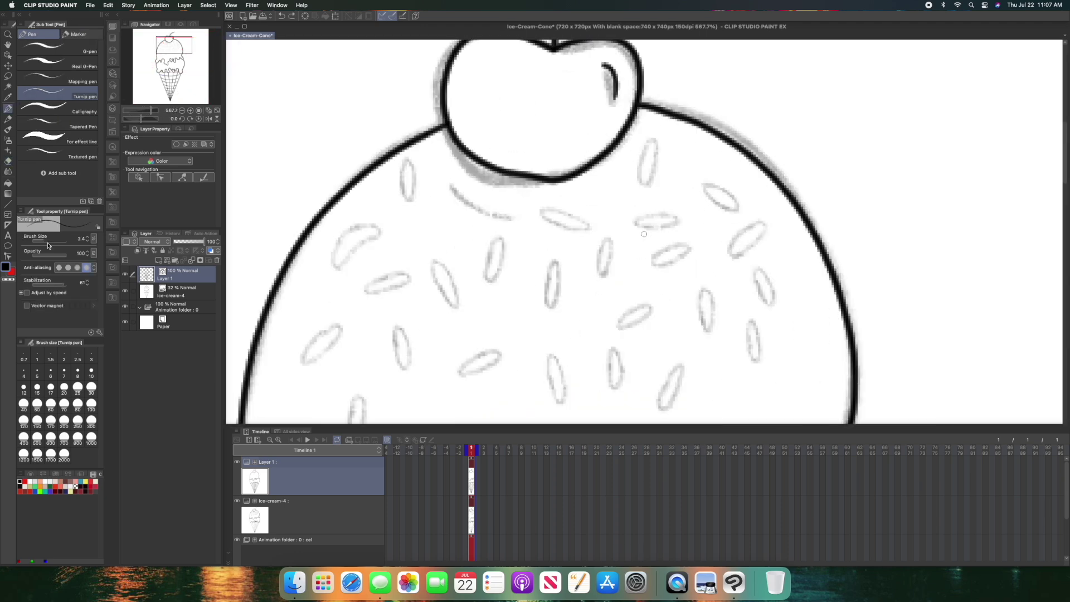
- Reduce the Turnip pen to size 3.1 and ink the scoop's first sprinkles and the curved line beneath the cherry
drag(45, 242, 46, 242)
drag(408, 160, 408, 161)
drag(379, 227, 378, 229)
drag(368, 288, 368, 289)
drag(434, 261, 435, 262)
drag(502, 238, 503, 240)
drag(451, 186, 513, 218)
drag(541, 211, 542, 212)
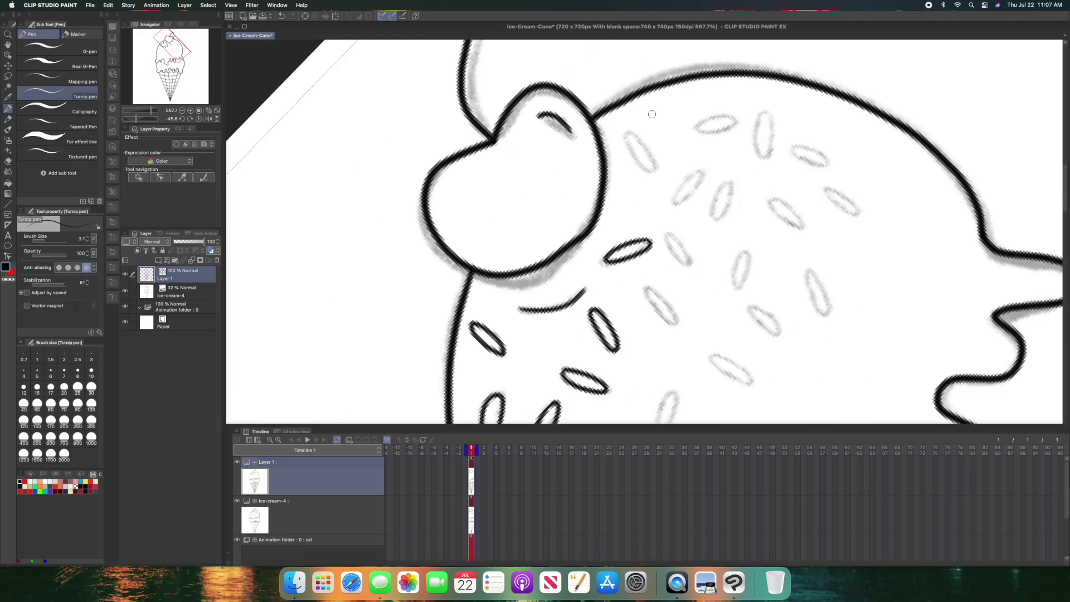
- Ink the remaining sketched sprinkles across the top scoop as small closed ovals
drag(629, 136, 630, 137)
drag(699, 127, 700, 128)
drag(701, 172, 702, 174)
drag(725, 182, 716, 217)
drag(764, 114, 764, 155)
drag(669, 237, 690, 265)
drag(650, 291, 677, 320)
drag(751, 252, 735, 287)
drag(774, 200, 806, 227)
mouse_move(796, 147)
mouse_down()
mouse_move(833, 165)
mouse_move(859, 215)
mouse_up()
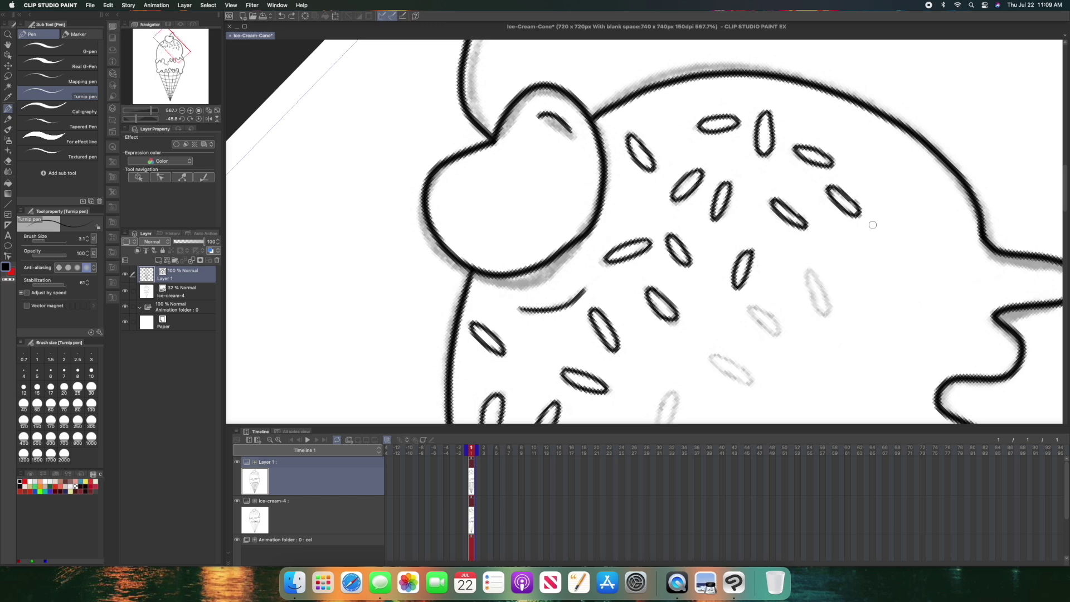
scroll(873, 225, down, 3)
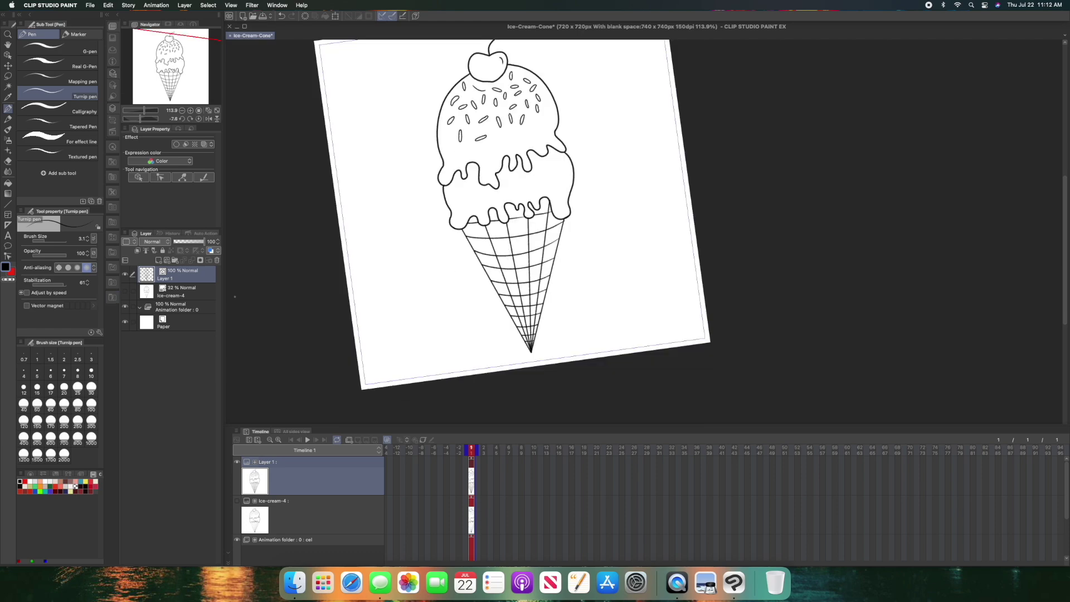
- Straighten and centre the finished line art in view and delete the rough sketch layer
scroll(488, 156, up, 3)
key(o)
click(488, 155)
scroll(489, 155, up, 3)
click(626, 162)
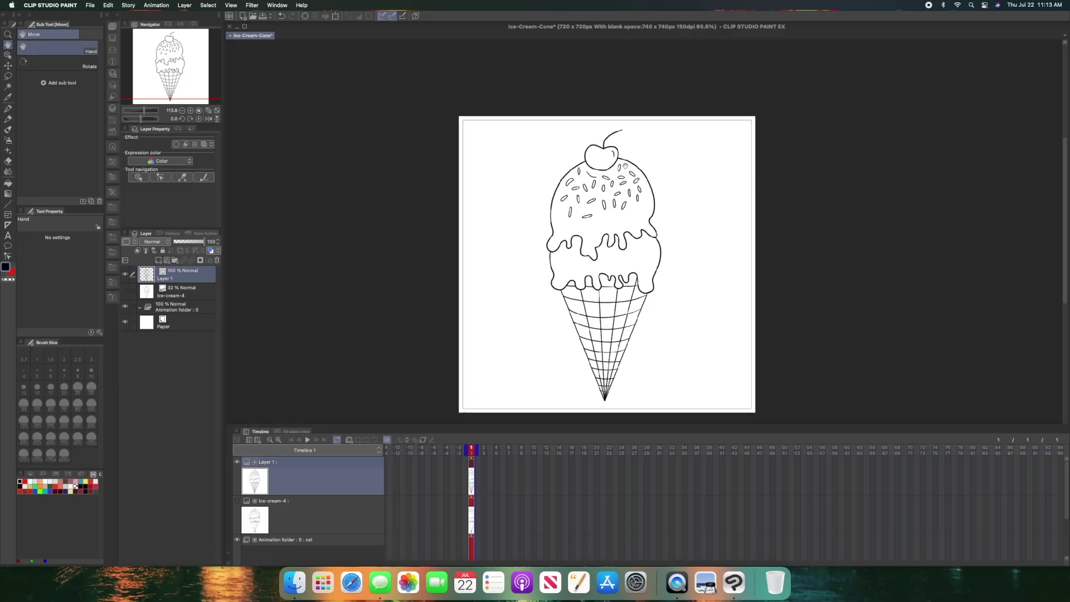
scroll(626, 166, up, 1)
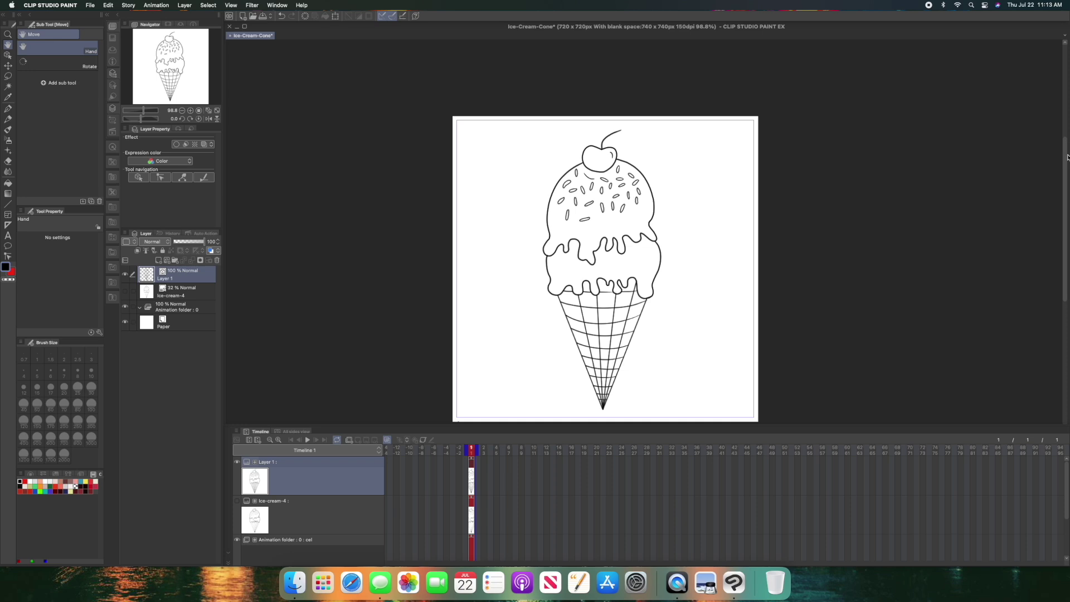
drag(1066, 182, 1067, 208)
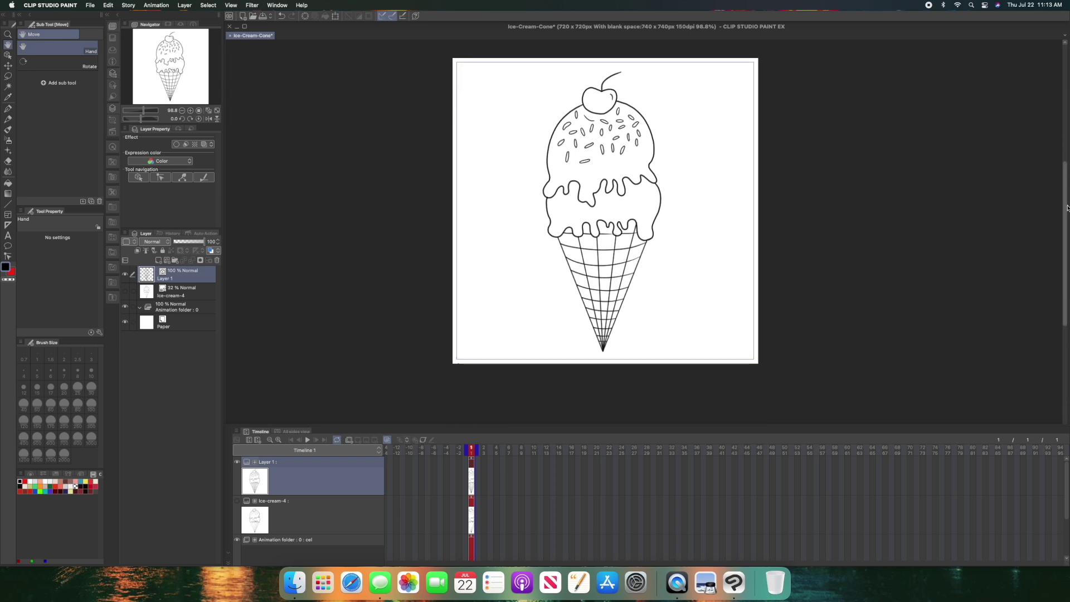
click(180, 294)
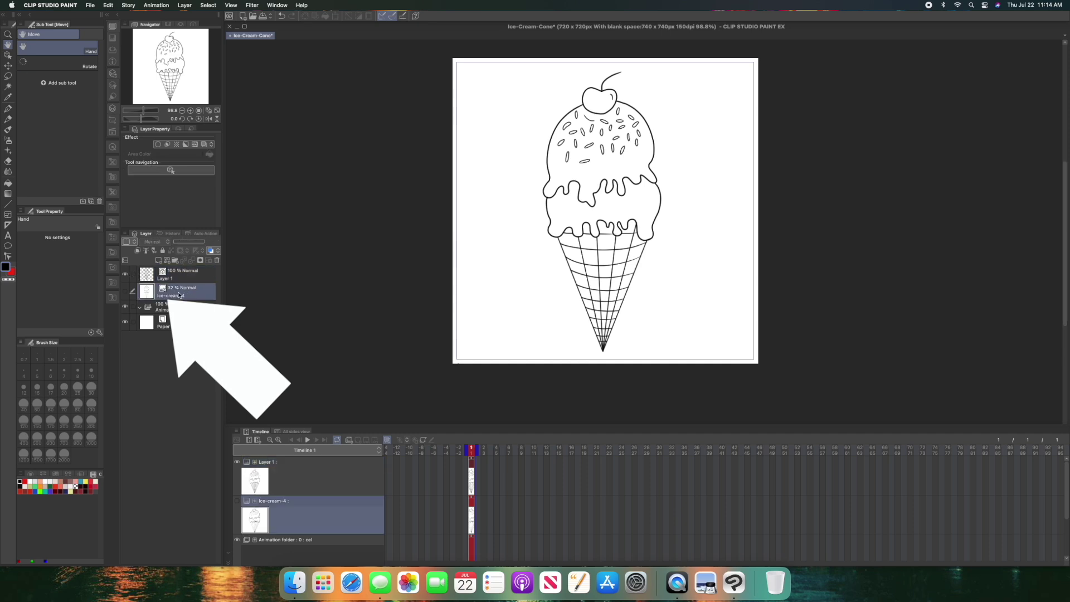
click(217, 260)
click(579, 217)
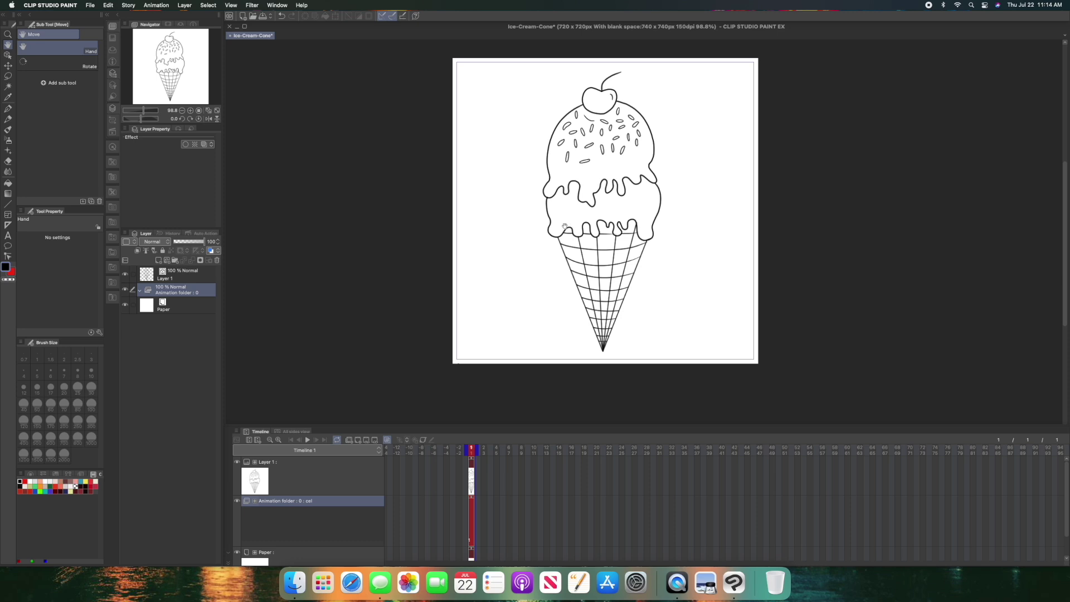
- Check the line art with the Paper layer hidden, show the paper again, and move Layer 1 into the animation folder
click(125, 304)
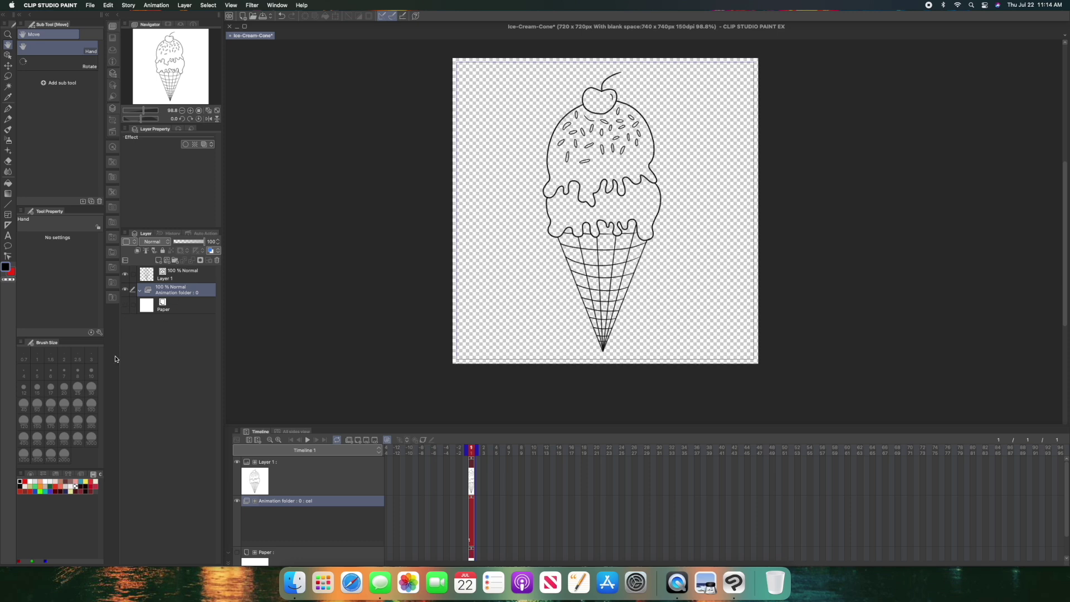
click(126, 304)
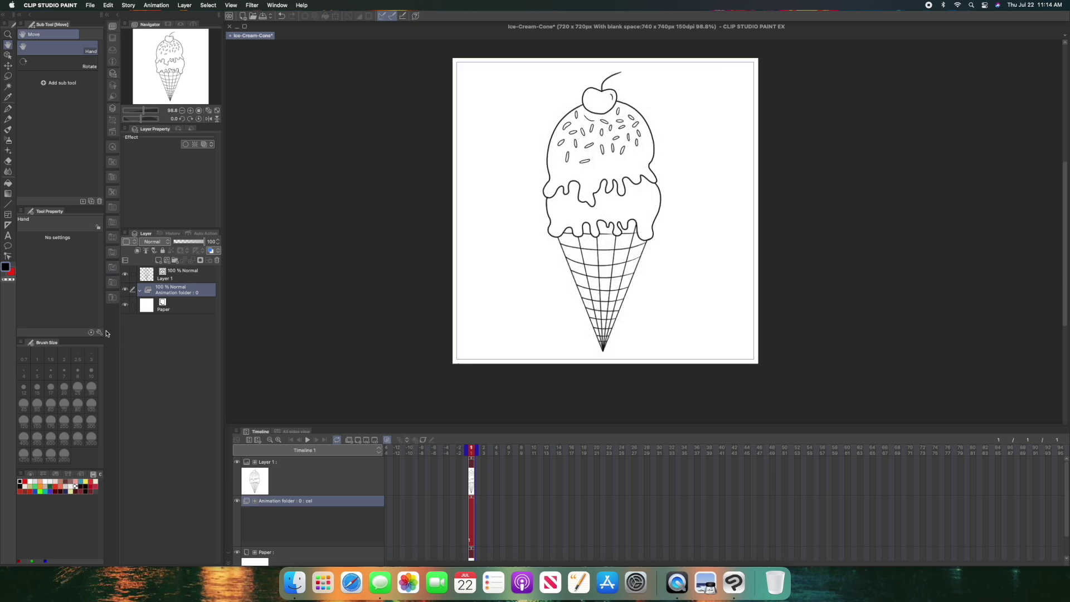
click(188, 274)
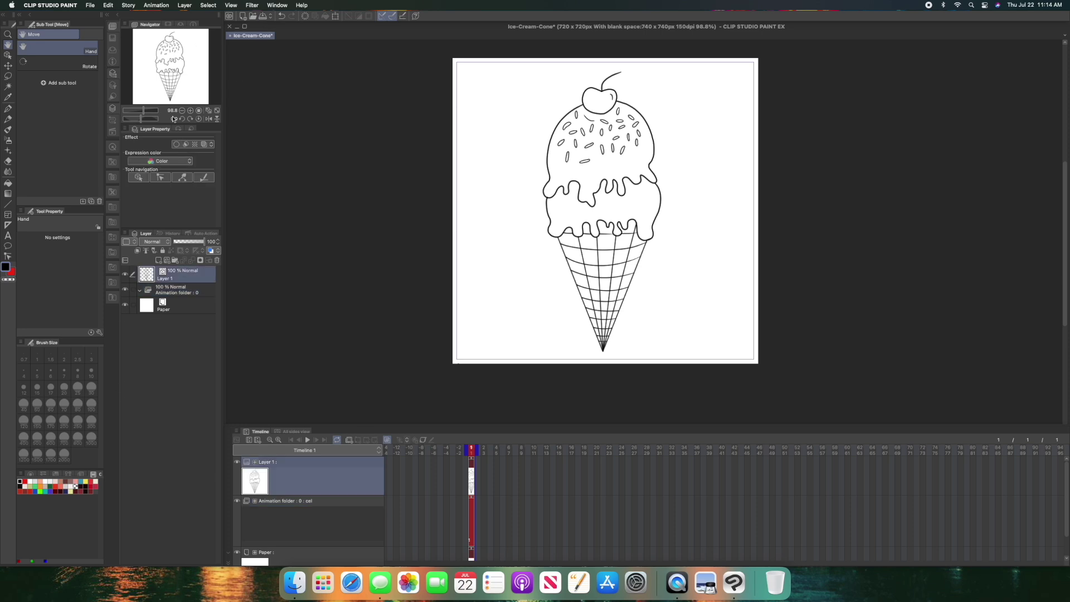
drag(188, 275, 183, 291)
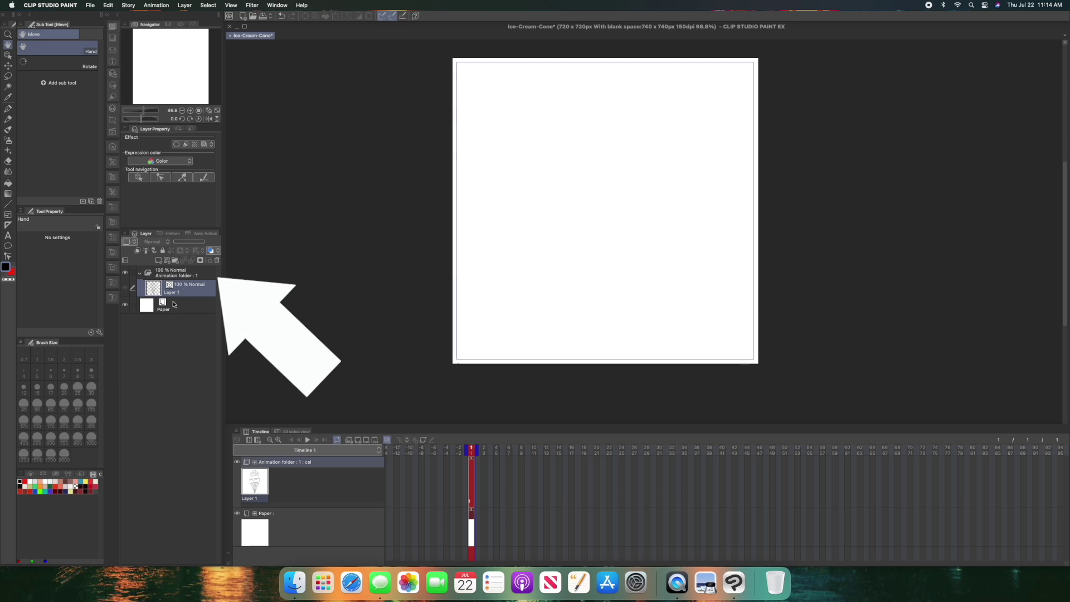
- Copy Layer 1 and paste it three times inside the animation folder
click(111, 5)
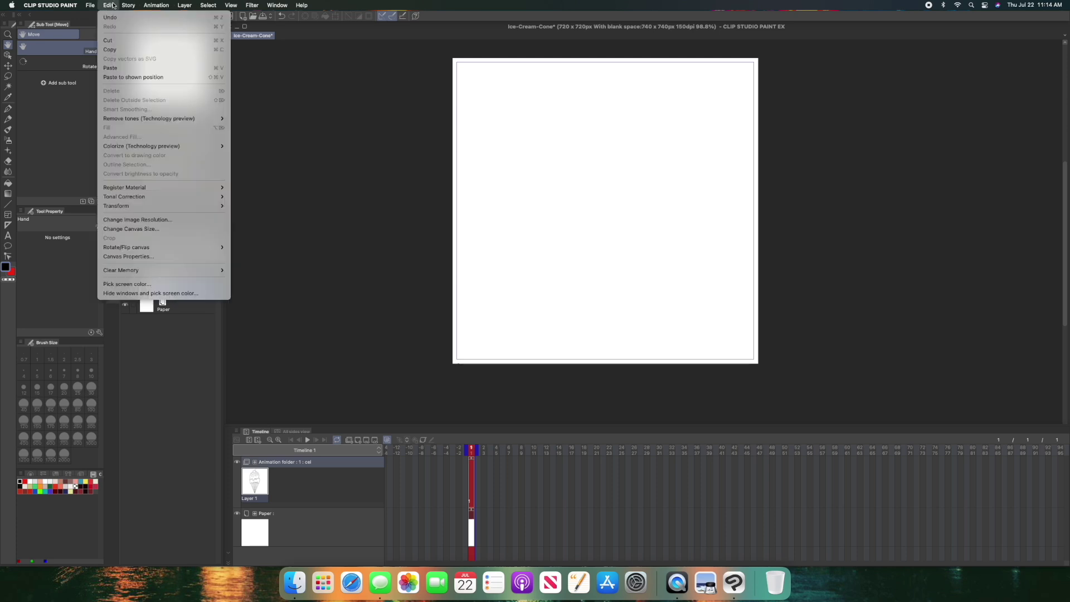
click(110, 68)
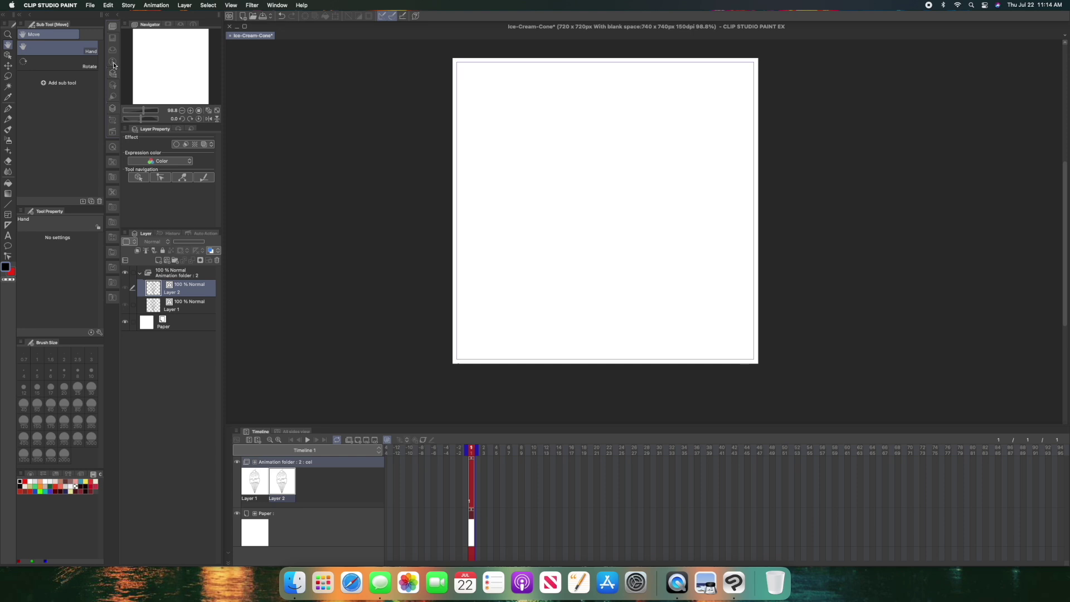
key(super+v)
key(super+v)
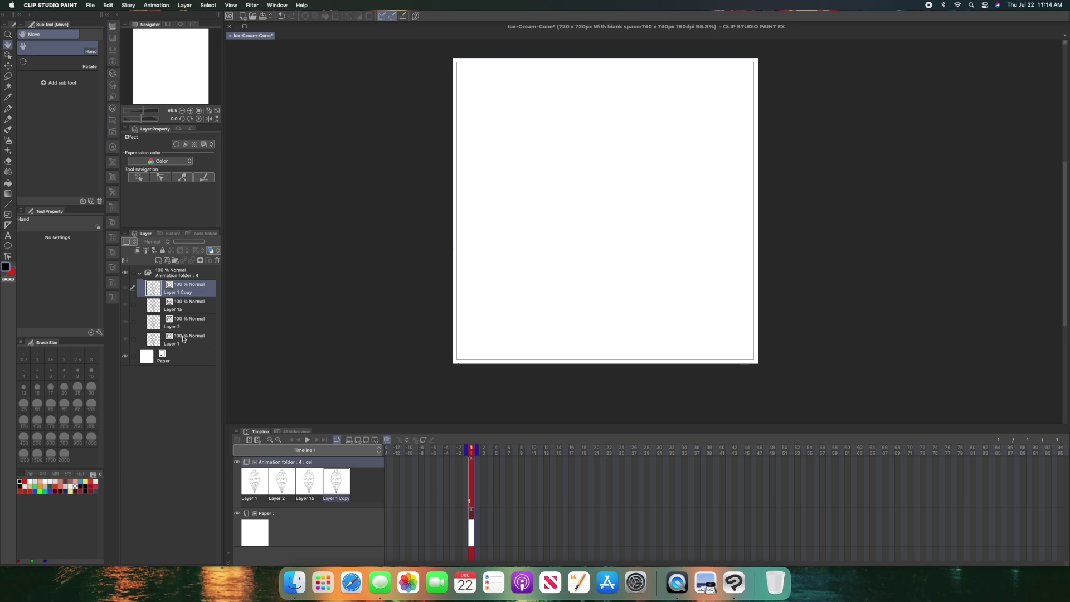
- Rename the two lowest layers in the animation folder to Ice-cream-1 and Ice-cream-2, from the bottom up
click(187, 344)
double_click(179, 343)
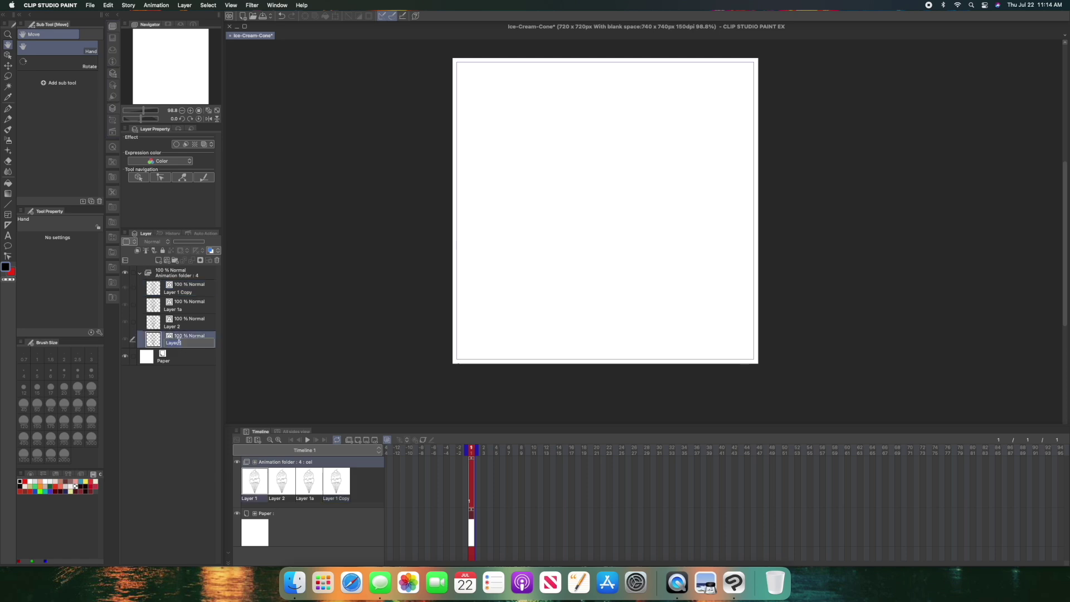
text(Ice-cream-1)
key(Tab)
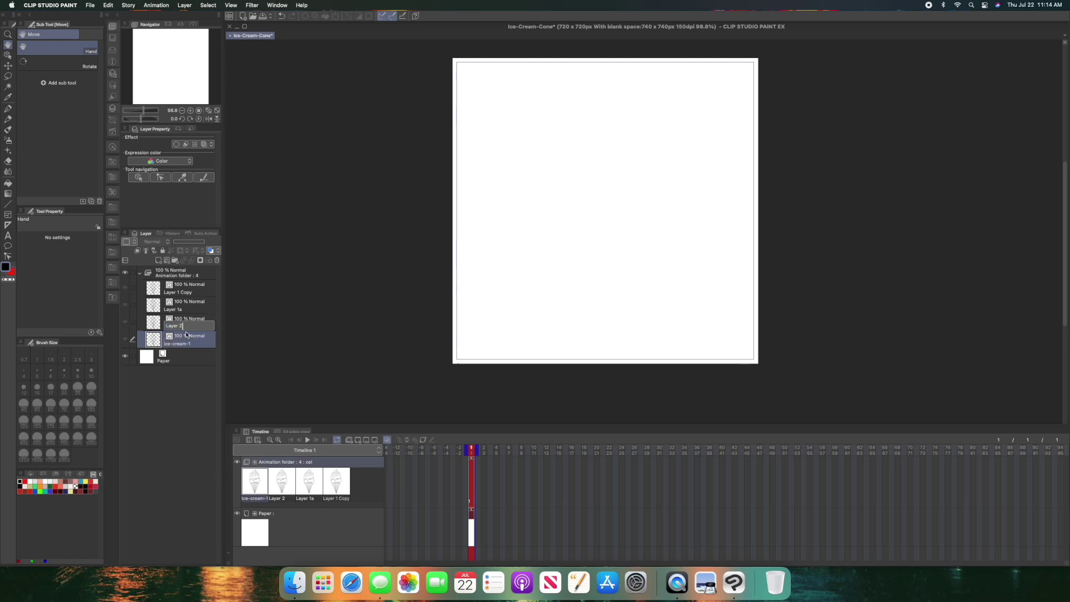
key(BackSpace)
key(BackSpace)
key(BackSpace)
text(Ice-cream-2)
key(Return)
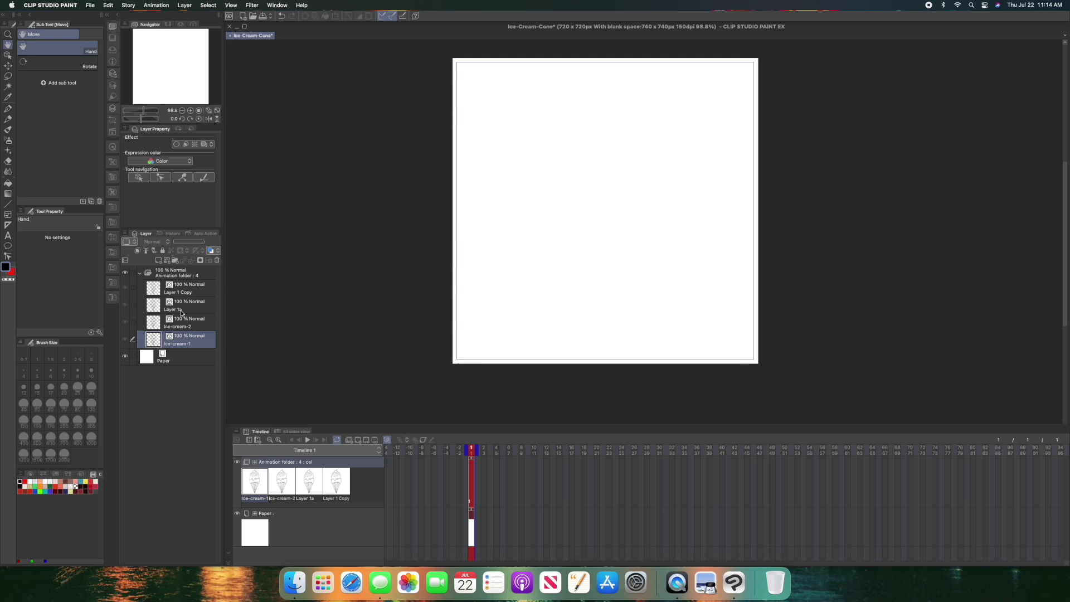
- Rename the third layer from the bottom of the animation folder to Ice-cream-3
double_click(185, 311)
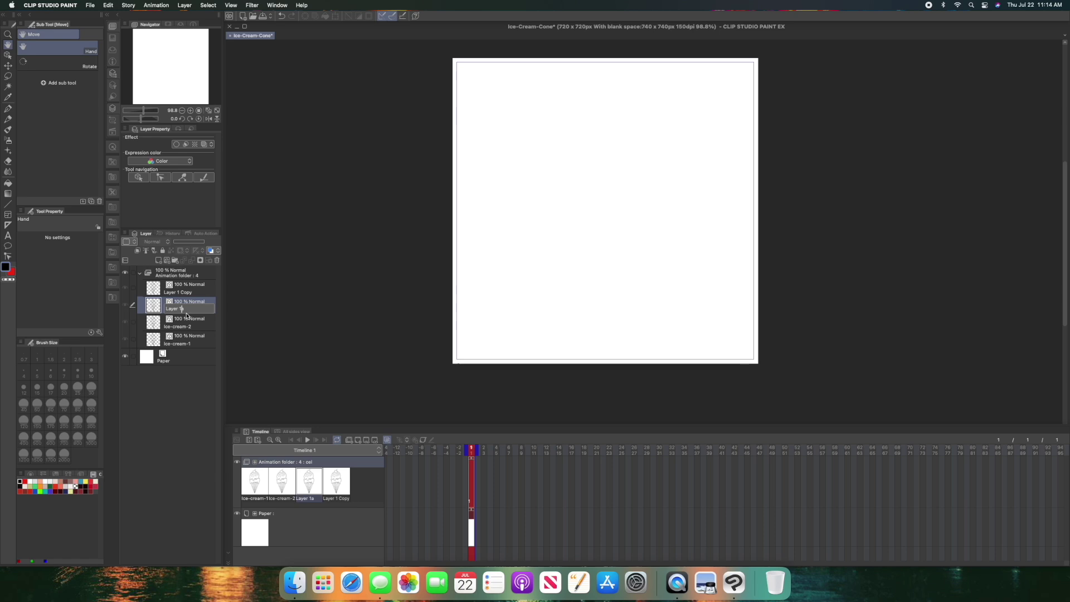
key(BackSpace)
key(BackSpace)
key(BackSpace)
key(BackSpace)
key(BackSpace)
key(BackSpace)
text(Ice-cream-4)
key(Return)
- Rename the uppermost layer in the animation folder to Ice-cream-4
click(189, 292)
double_click(188, 292)
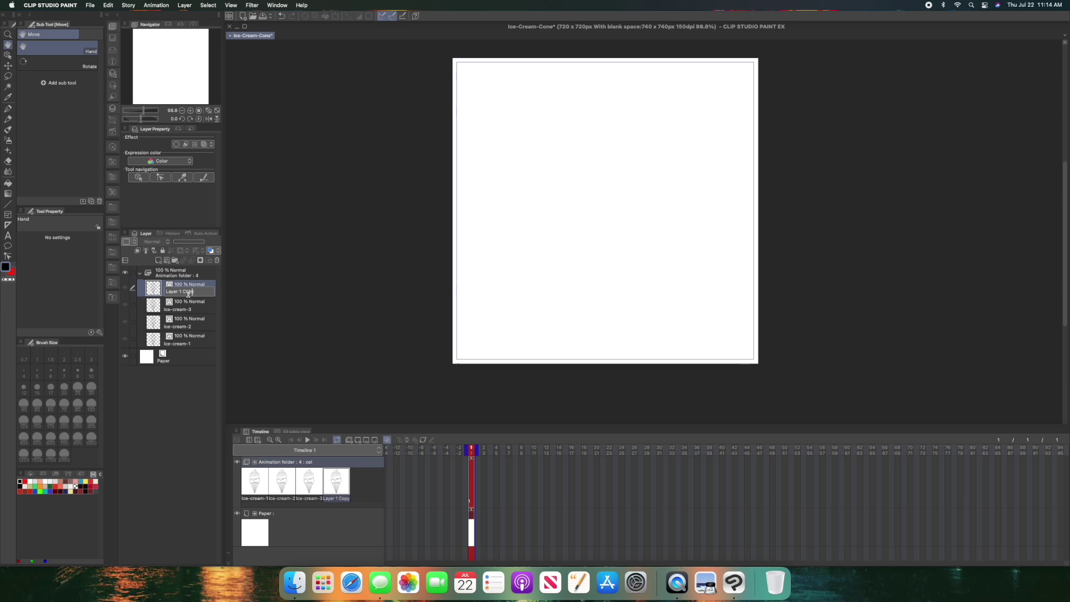
key(BackSpace)
key(BackSpace)
key(BackSpace)
key(BackSpace)
key(BackSpace)
key(BackSpace)
key(BackSpace)
key(BackSpace)
key(BackSpace)
key(BackSpace)
key(BackSpace)
key(BackSpace)
text(Ice-c)
key(Return)
- Assign the Ice-cream-1 cel to frame 1 of the timeline
click(170, 344)
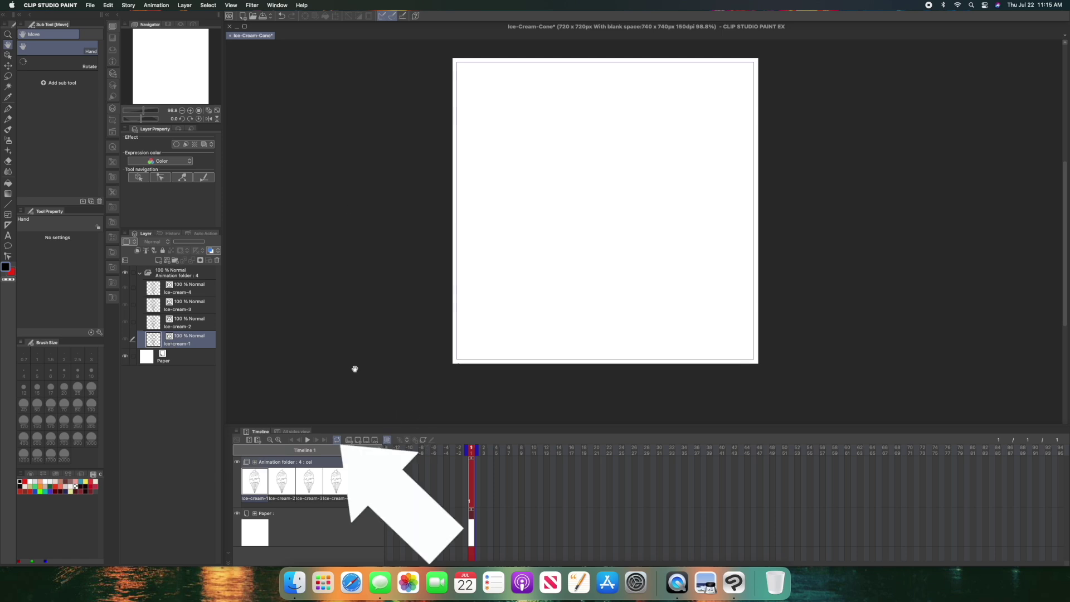
click(366, 441)
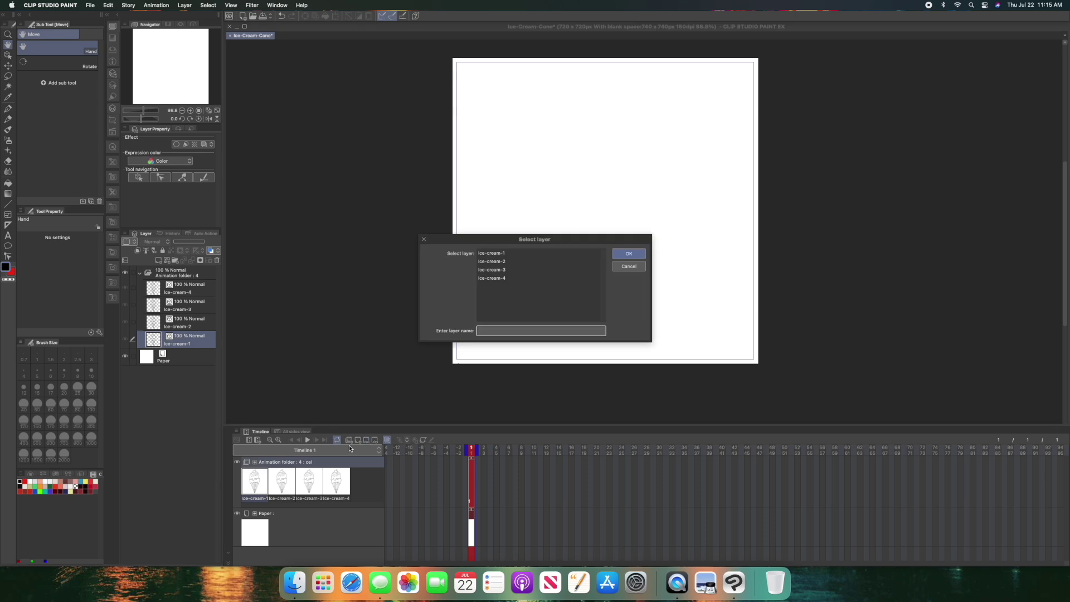
click(491, 253)
click(629, 254)
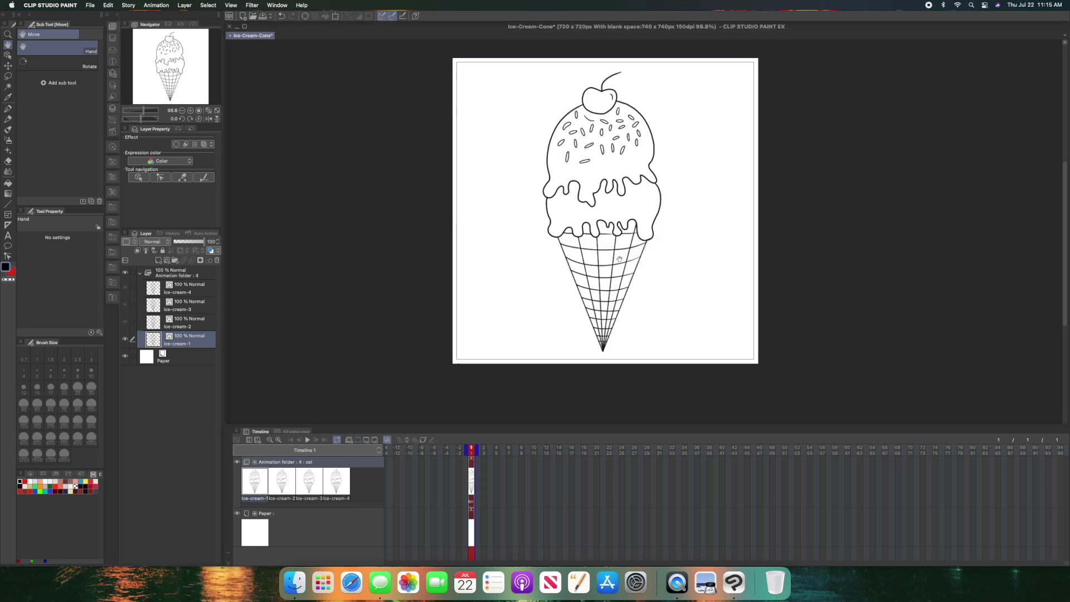
- Extend the timeline's end to frame 2 and assign the Ice-cream-2 cel to that frame
click(488, 449)
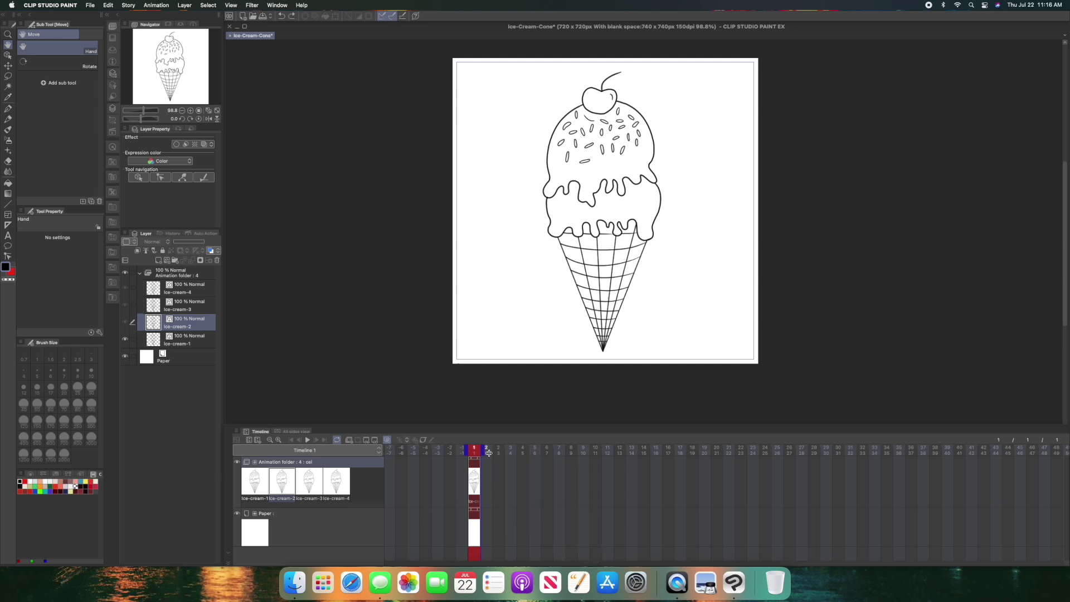
drag(486, 451, 497, 451)
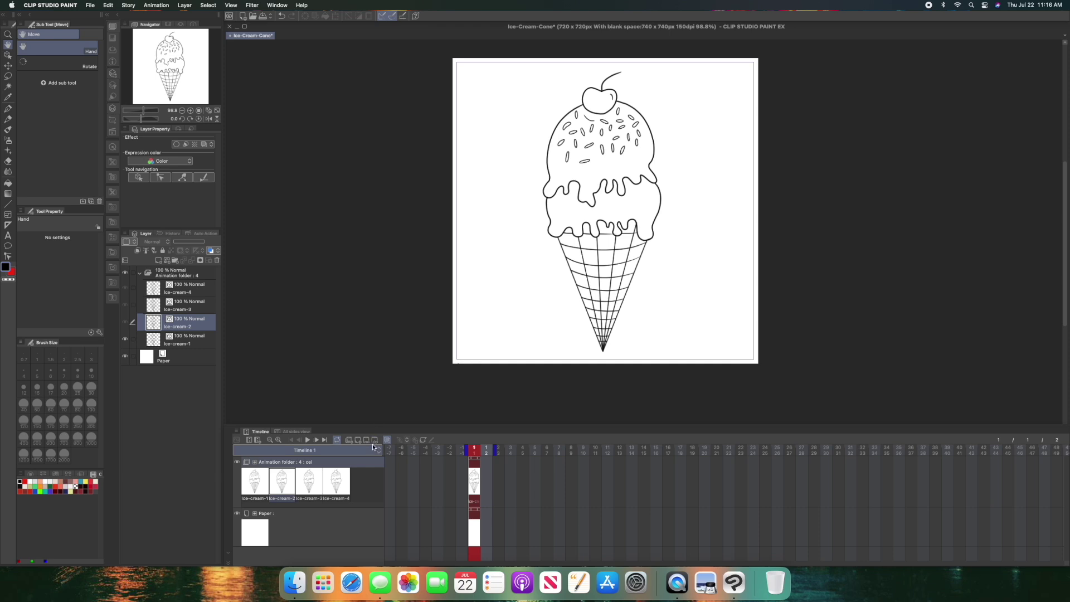
click(488, 452)
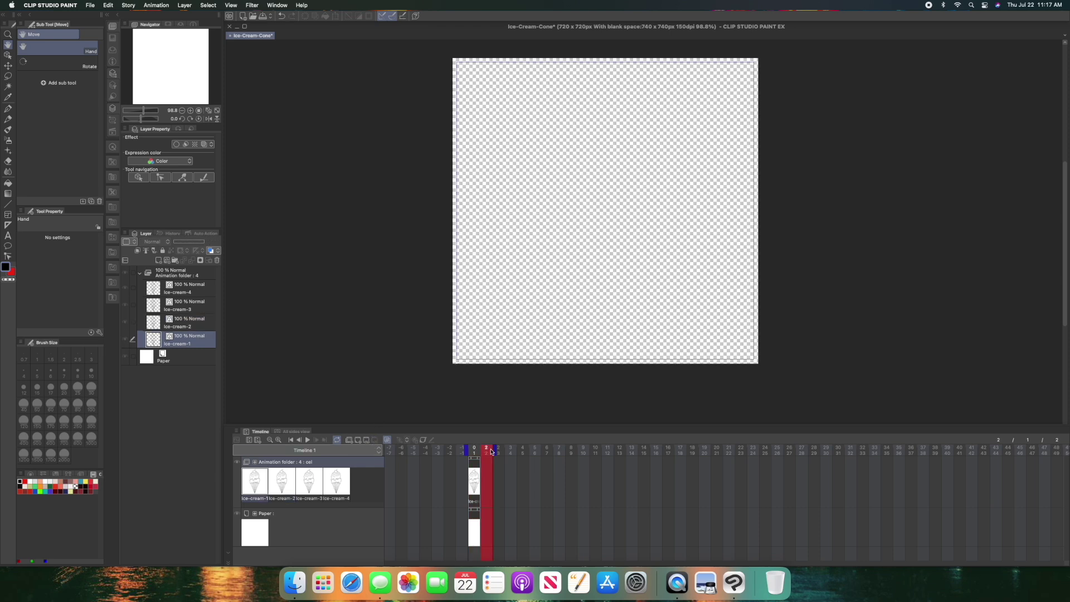
click(199, 321)
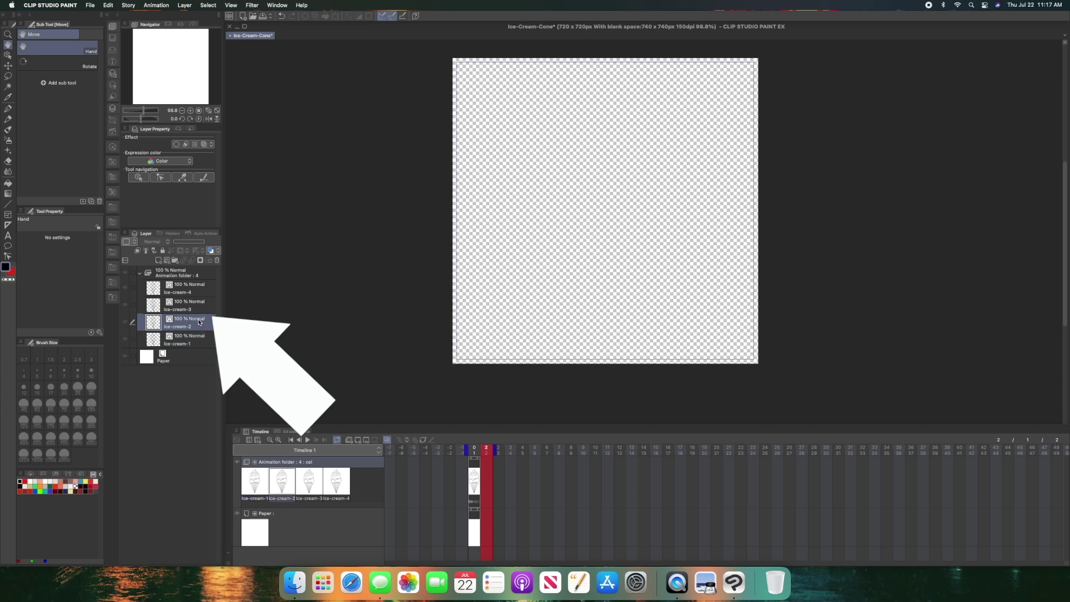
click(366, 442)
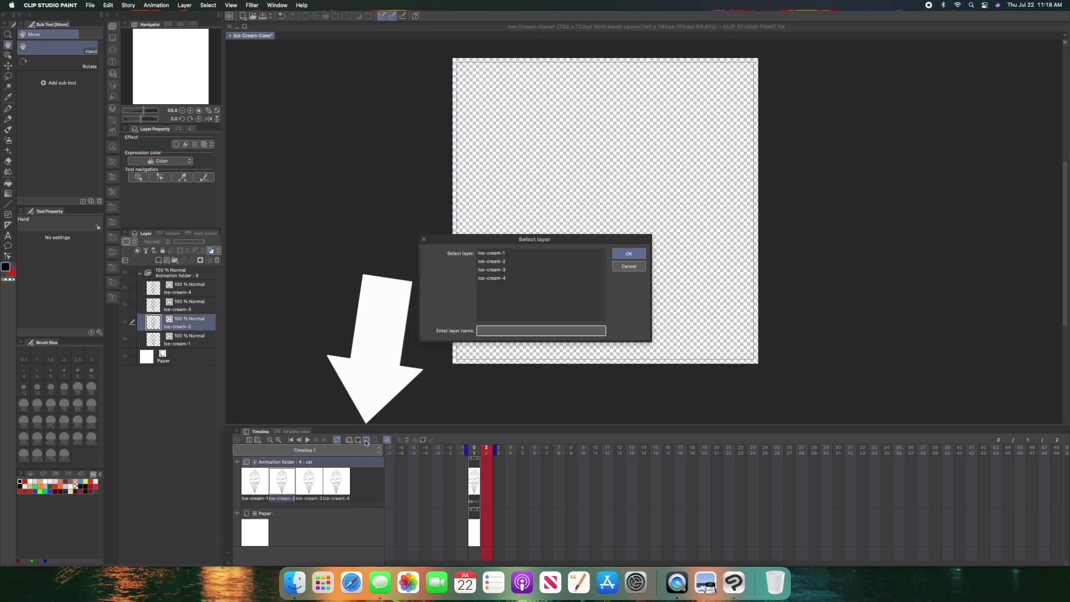
click(492, 261)
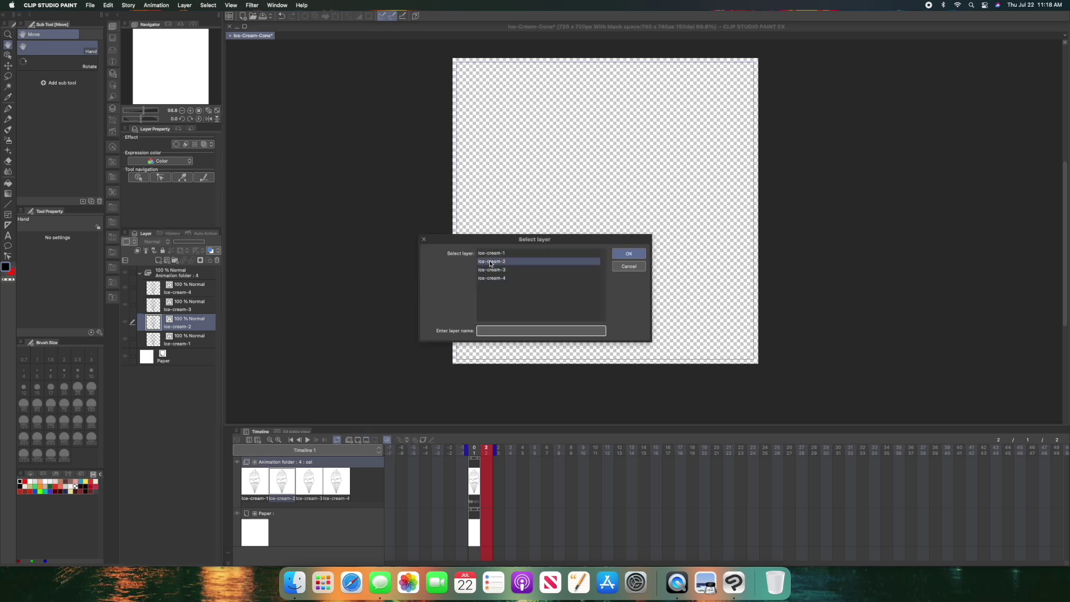
click(629, 254)
- Extend the timeline to four frames and assign Ice-cream-3 to frame 3 and Ice-cream-4 to frame 4
key(Right)
click(366, 442)
key(Down)
key(Return)
click(511, 456)
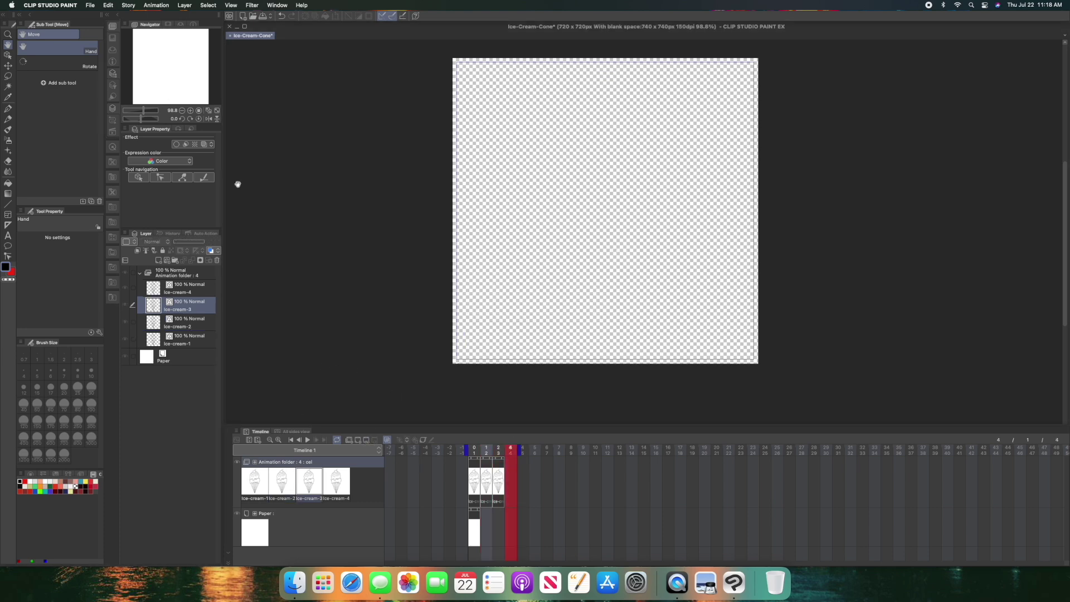
click(366, 442)
key(Down)
click(633, 249)
key(Return)
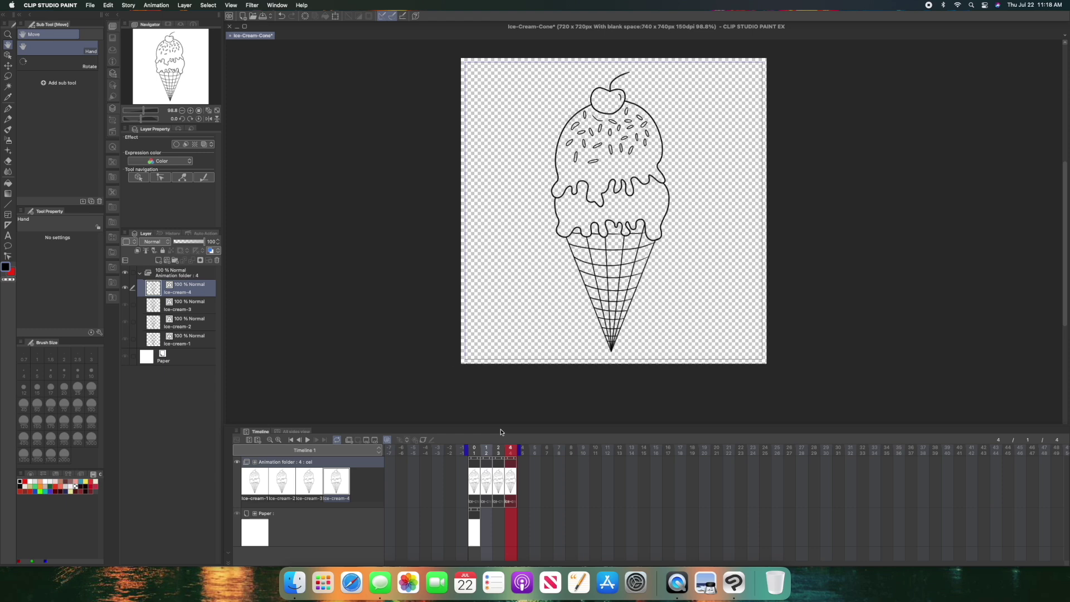
- Extend the Paper layer's clip from frame 1 through frame 4 and select the Ice-cream-4 cel on the timeline
drag(504, 452, 479, 453)
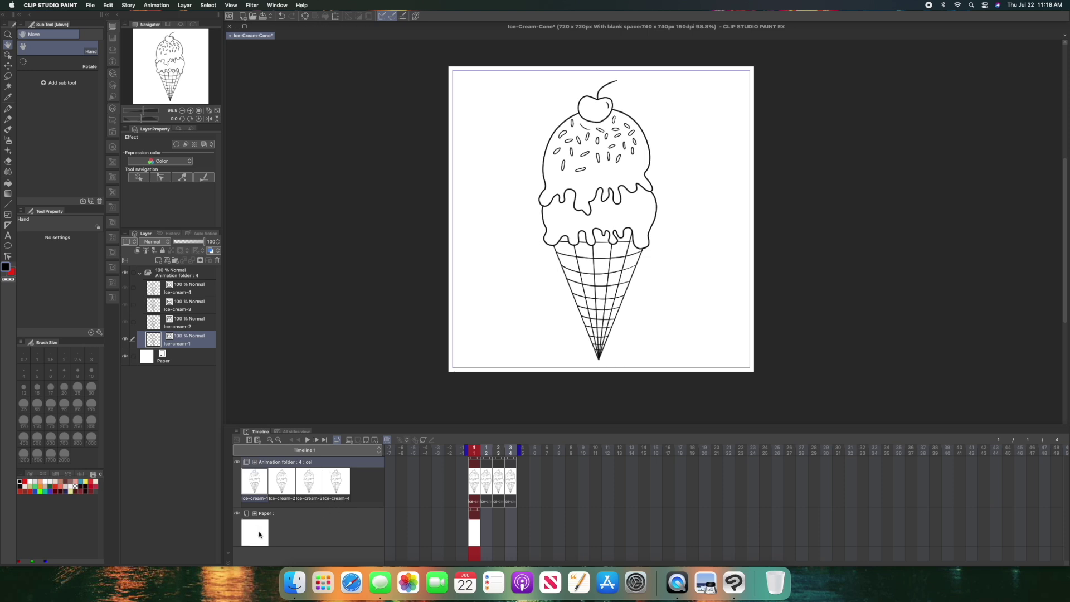
click(478, 518)
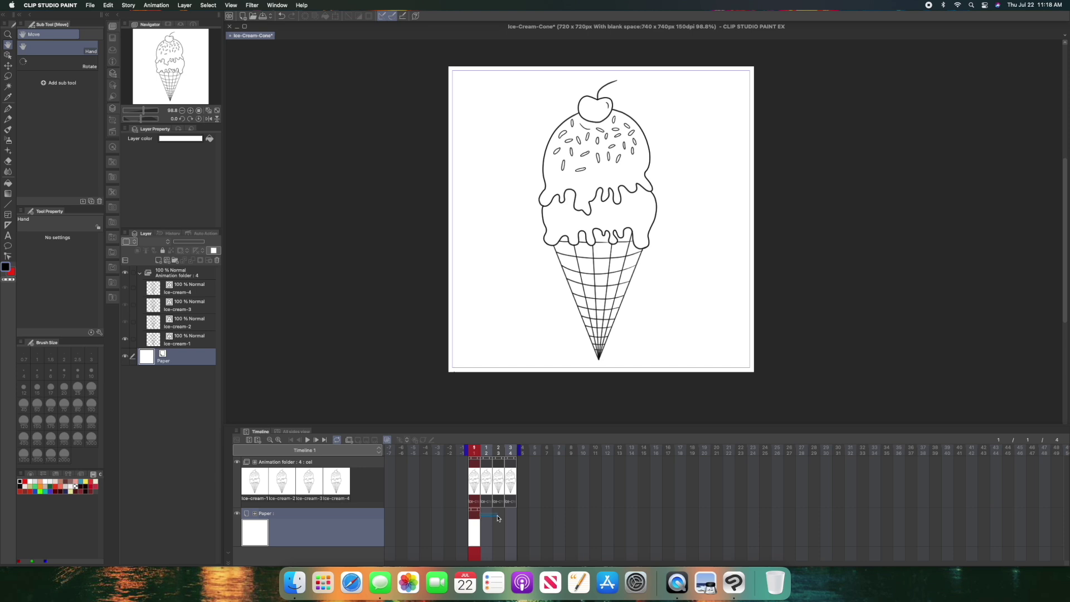
drag(475, 511, 522, 514)
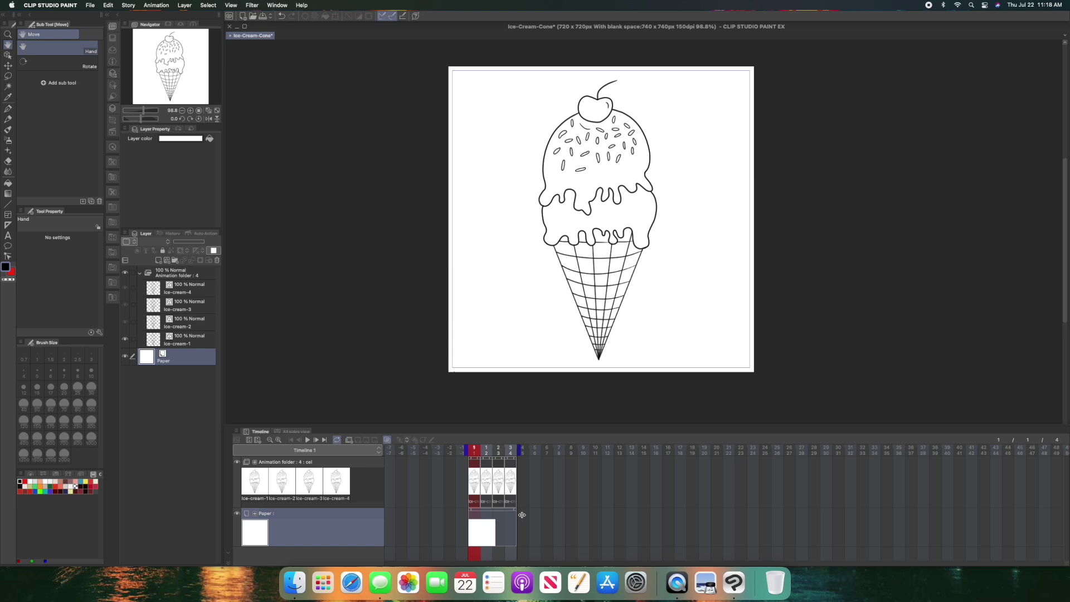
click(516, 521)
click(515, 489)
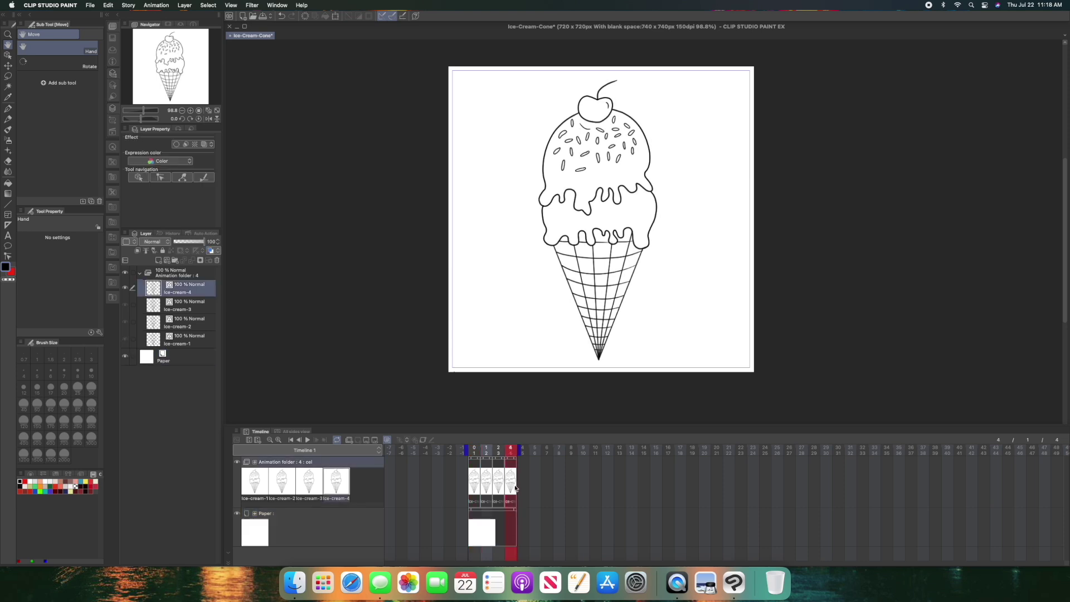
- On the Ice-cream-2 cel, erase the lower scoop's right outline down to the drip over the cone
click(494, 486)
click(485, 486)
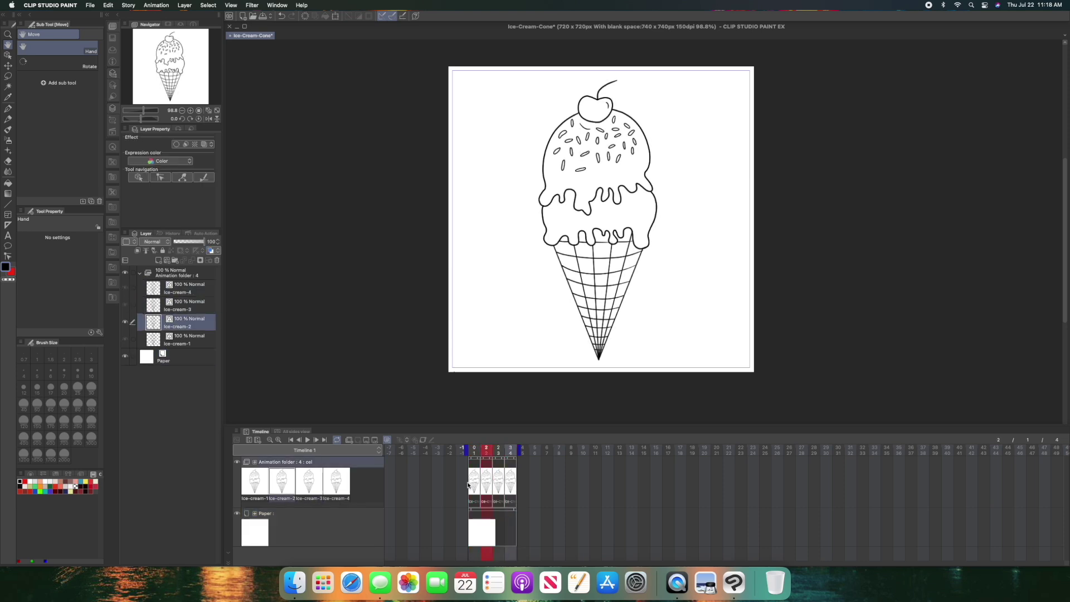
click(468, 485)
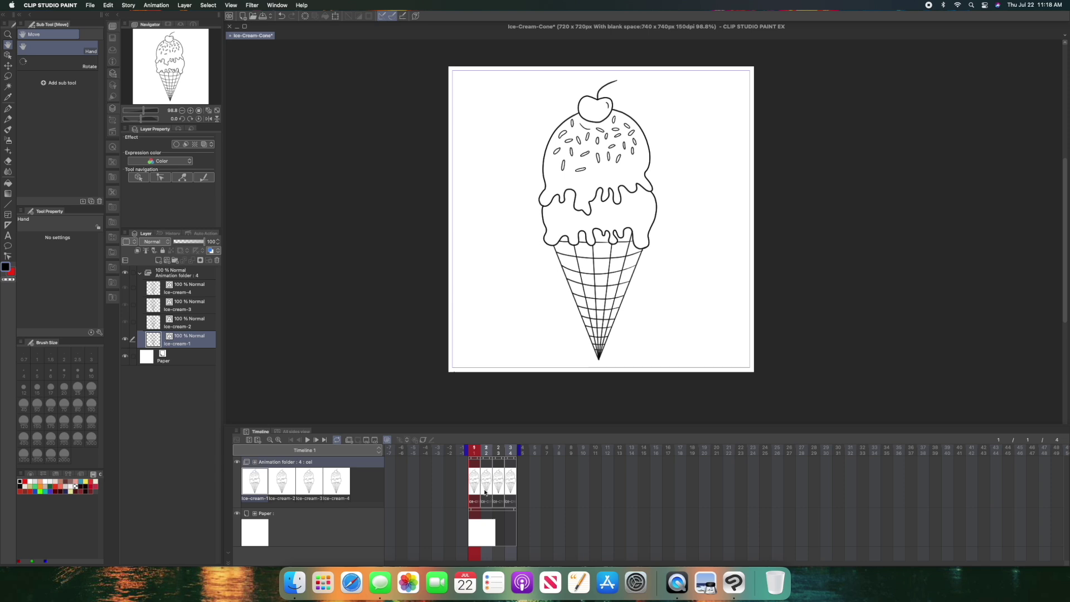
click(484, 479)
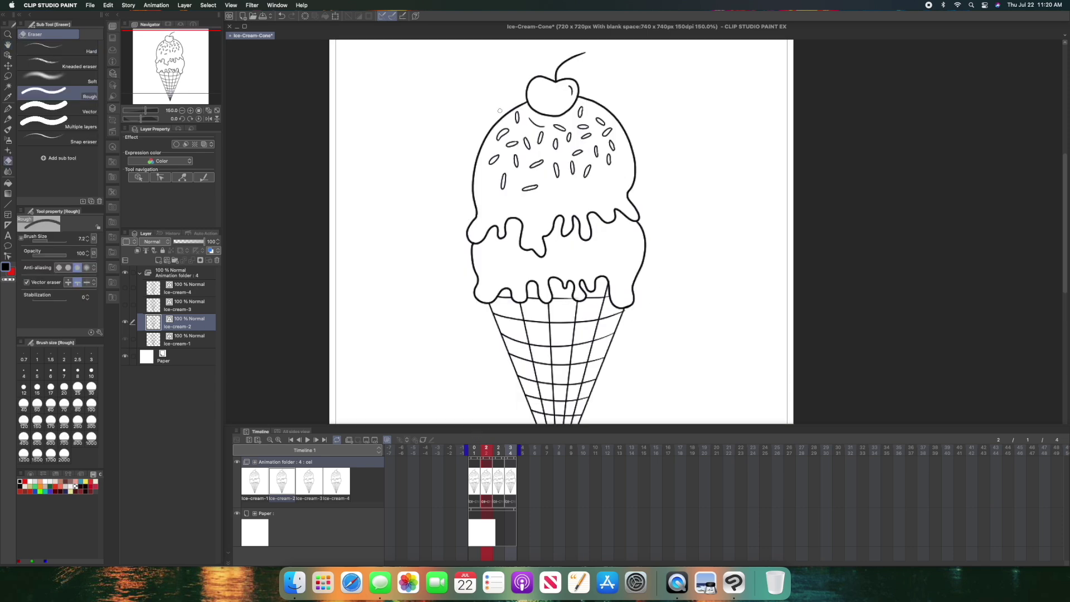
mouse_move(622, 302)
mouse_down()
mouse_move(622, 320)
mouse_move(634, 283)
mouse_up()
drag(638, 271, 642, 223)
scroll(620, 302, up, 3)
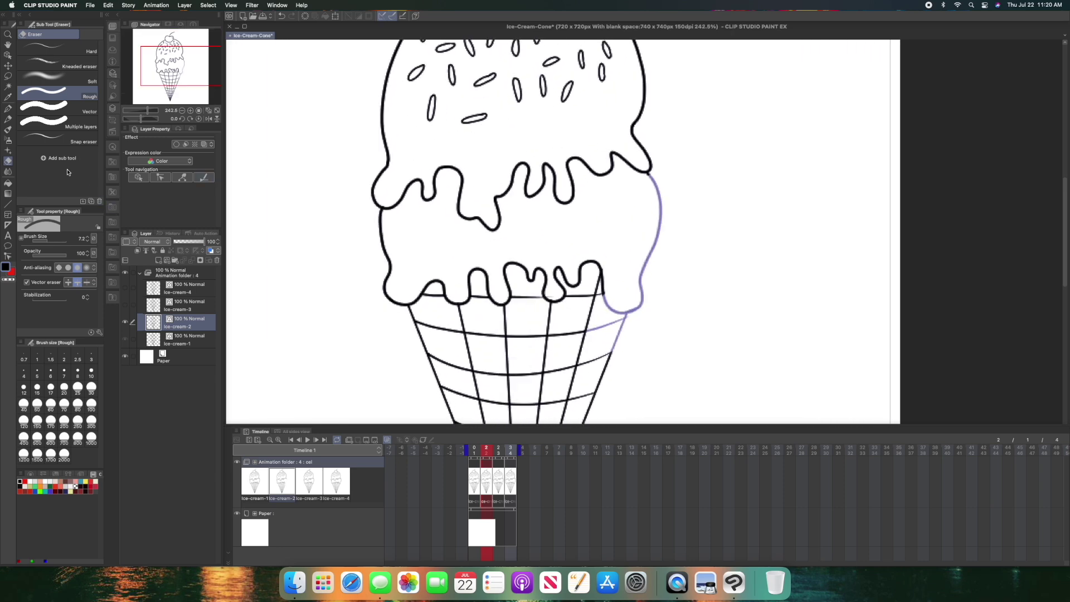
- Redraw the lower scoop's right drip with the Turnip pen at size 3.5 so it hangs further over the cone
click(8, 119)
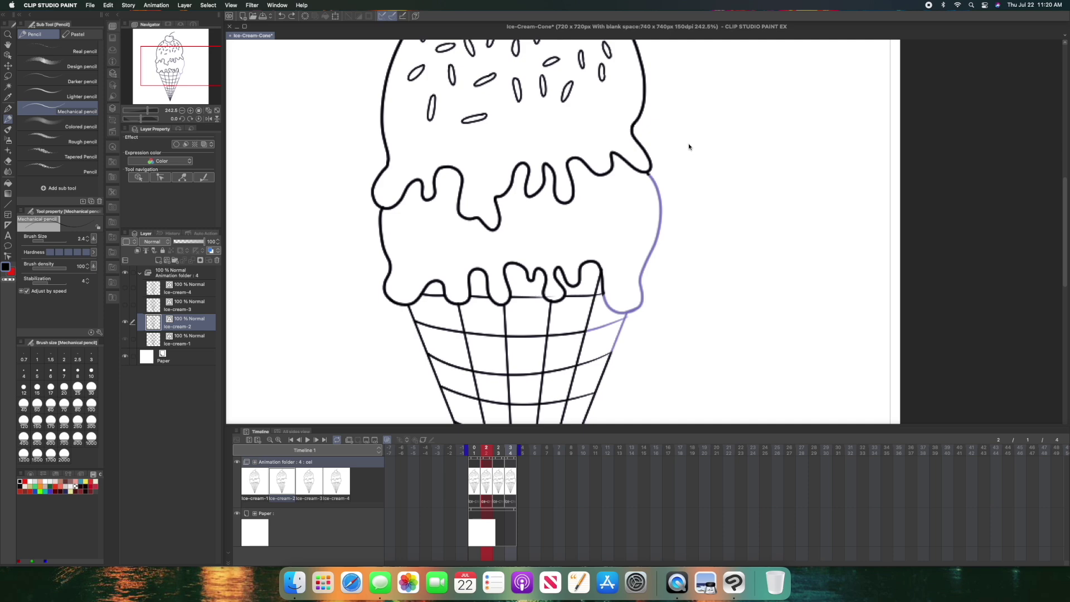
click(8, 109)
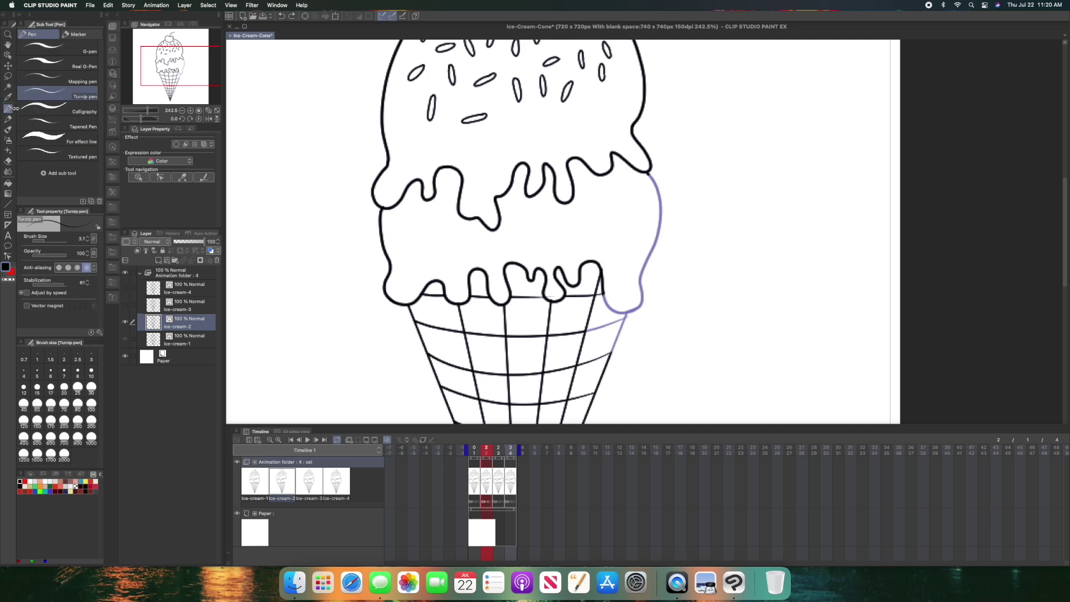
scroll(680, 172, up, 3)
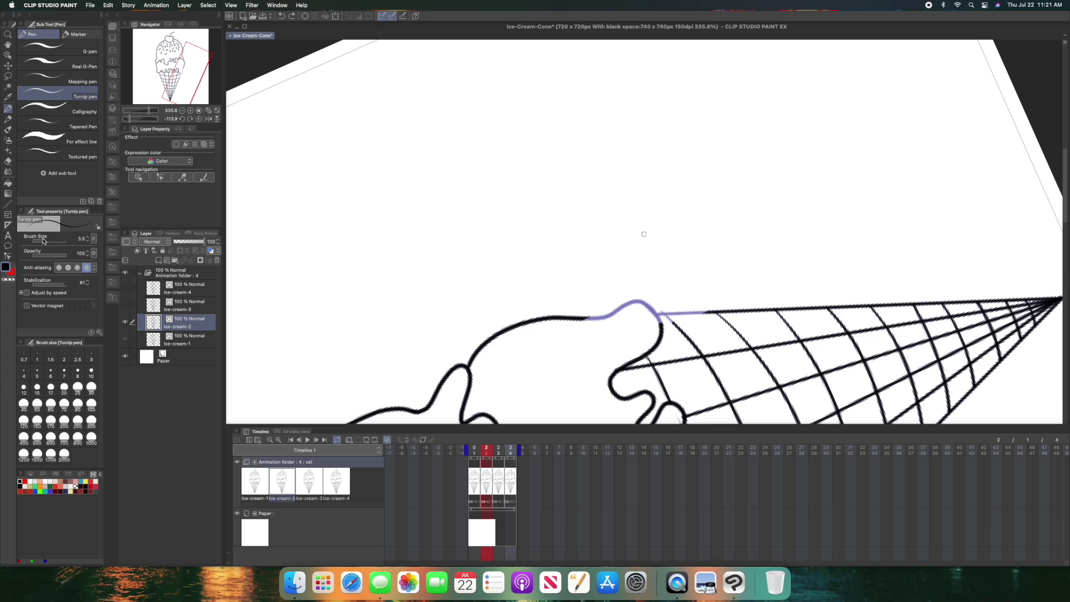
drag(660, 319, 704, 304)
key(super+z)
mouse_move(677, 322)
mouse_down()
mouse_move(593, 254)
mouse_move(627, 197)
mouse_move(559, 183)
mouse_move(503, 225)
mouse_up()
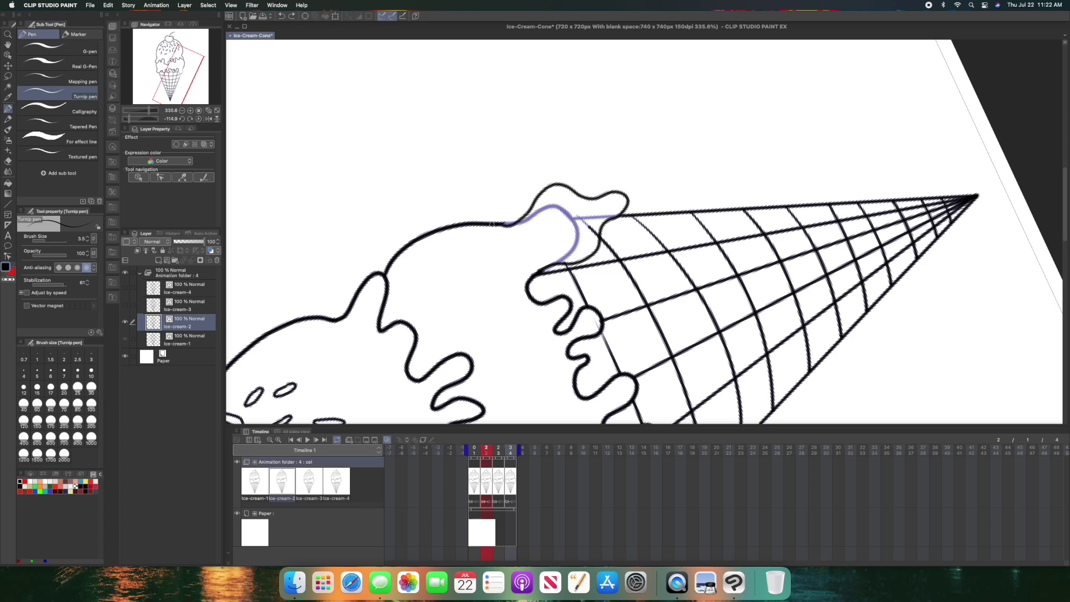
- Erase the rounded drip at the upper scoop's left edge on the Ice-cream-2 cel
key(e)
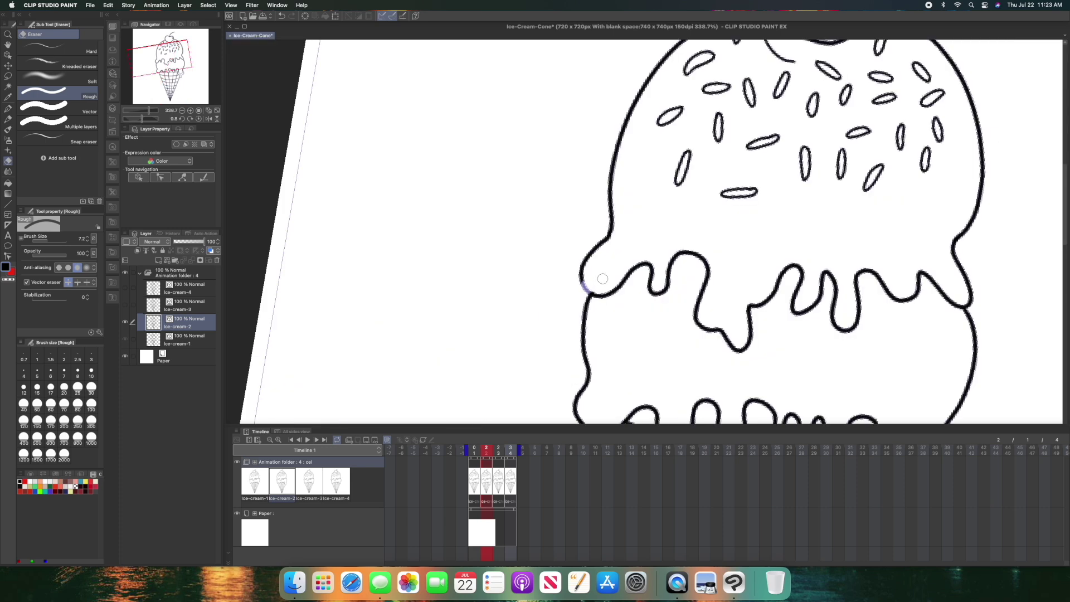
click(588, 289)
mouse_move(587, 289)
mouse_down()
mouse_move(597, 297)
mouse_move(584, 276)
mouse_move(577, 284)
mouse_move(583, 262)
mouse_move(606, 296)
mouse_up()
click(10, 120)
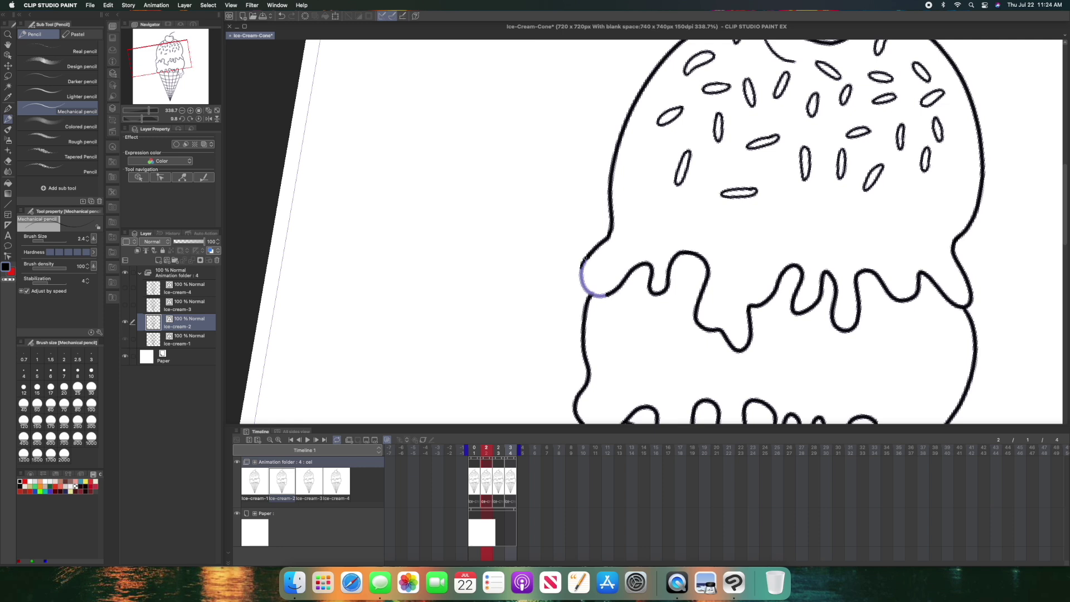
key(e)
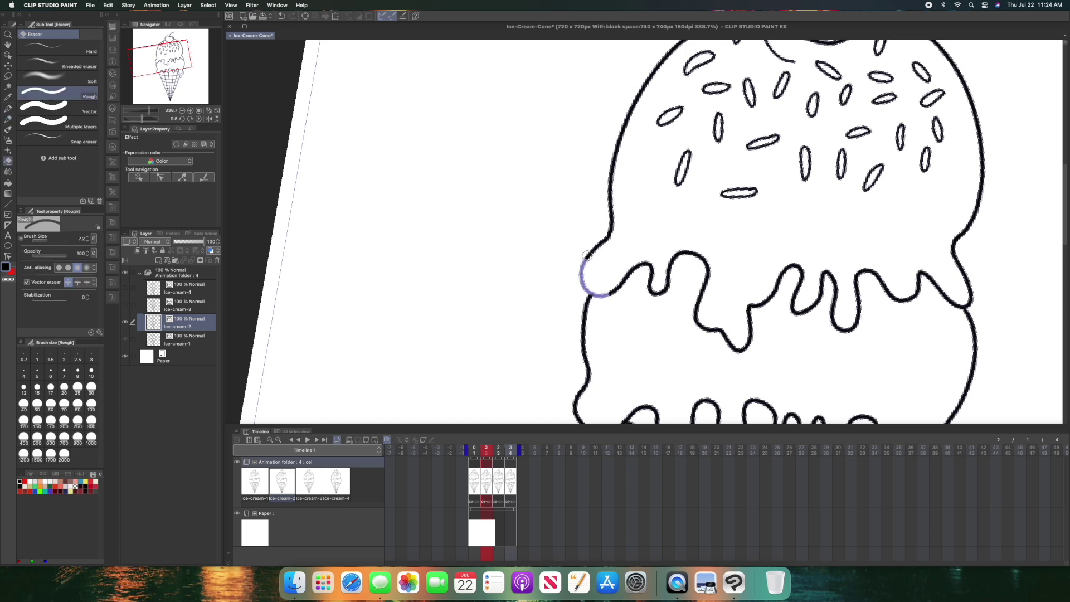
- Draw a longer drip with a falling droplet at the upper scoop's left edge using the Turnip pen at size 4.4
key(p)
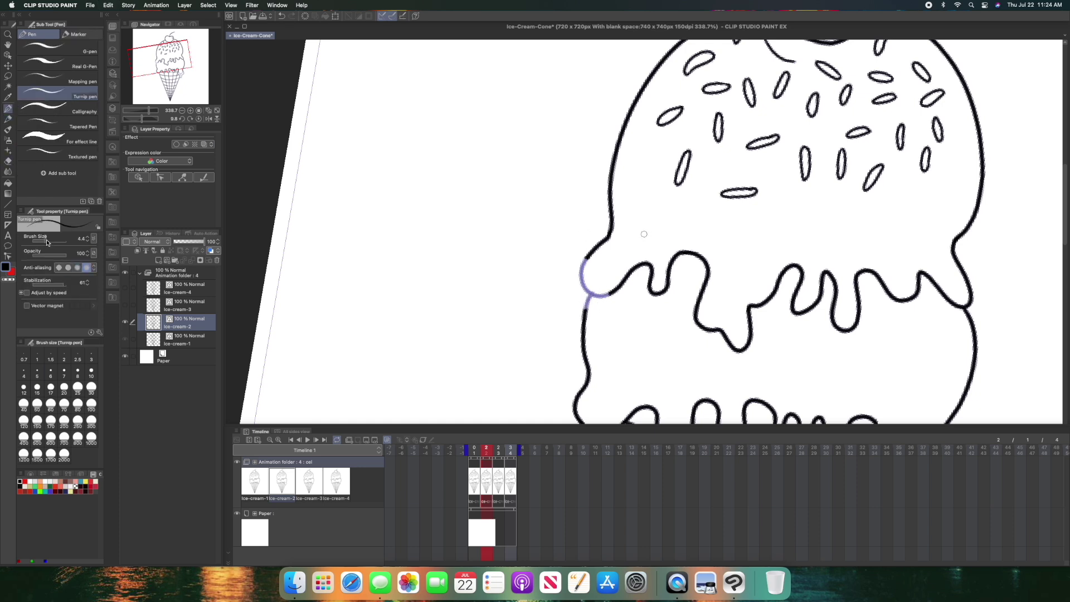
mouse_move(584, 254)
mouse_down()
mouse_move(565, 330)
mouse_move(584, 337)
mouse_move(571, 329)
mouse_move(613, 287)
mouse_move(582, 330)
mouse_move(542, 340)
mouse_up()
key(cmd+z)
key(super+z)
key(e)
click(8, 109)
scroll(543, 341, down, 5)
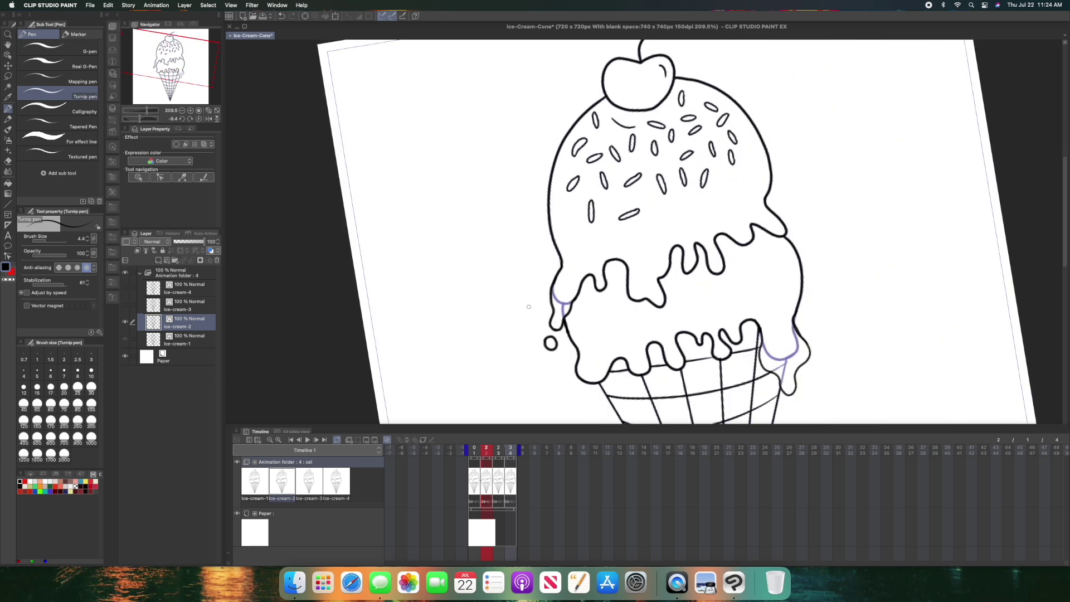
scroll(527, 305, down, 3)
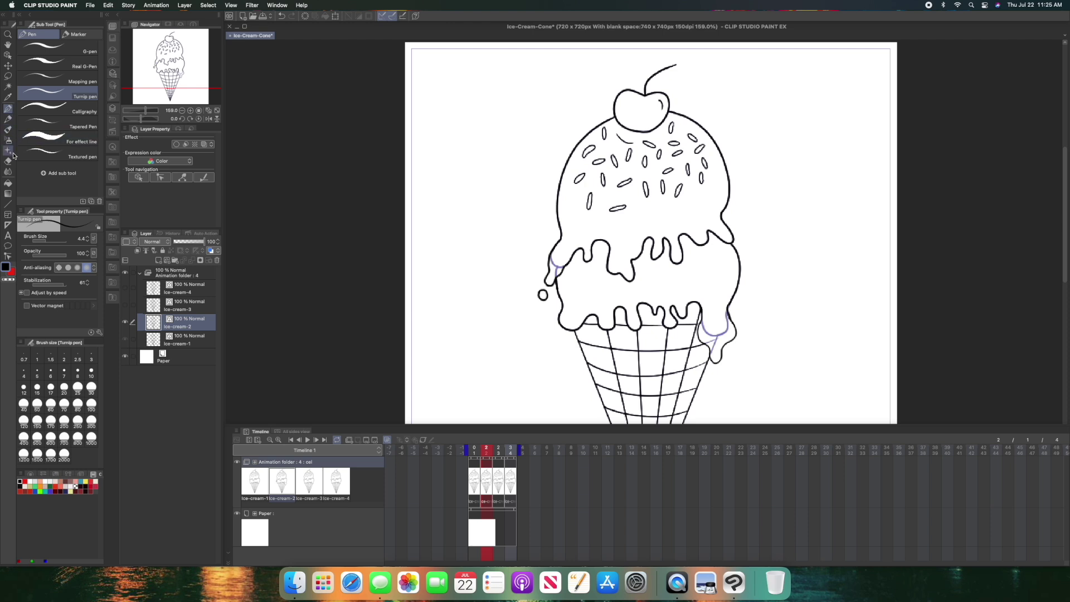
- Lasso the cherry and most of the upper scoop on the Ice-cream-2 cel
click(9, 76)
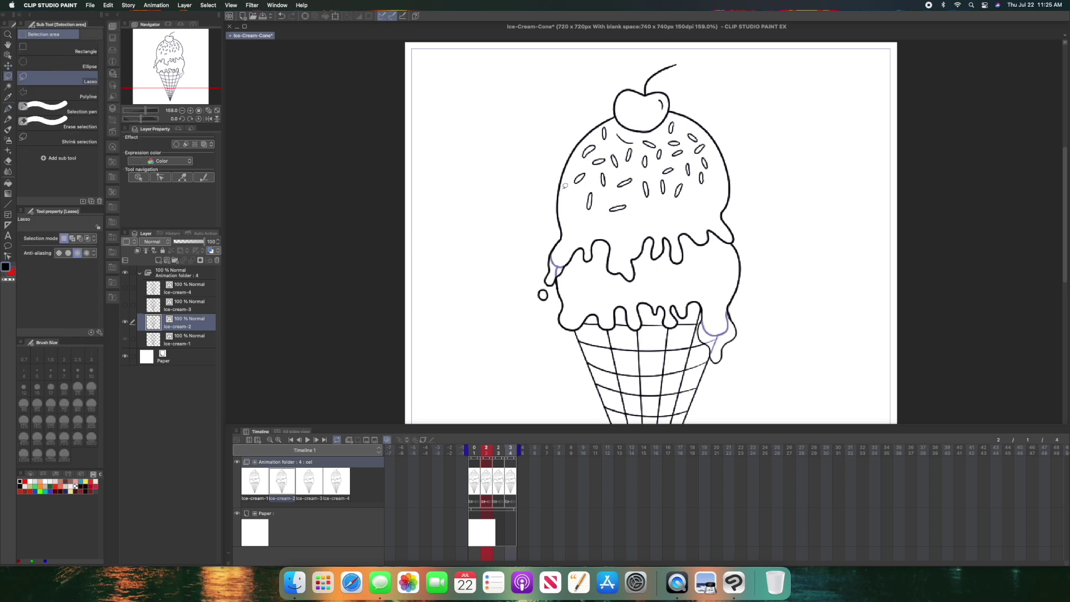
mouse_move(535, 202)
mouse_down()
mouse_move(596, 218)
mouse_move(693, 203)
mouse_move(745, 163)
mouse_move(747, 90)
mouse_move(684, 51)
mouse_move(636, 57)
mouse_move(557, 108)
mouse_move(529, 163)
mouse_move(537, 201)
mouse_up()
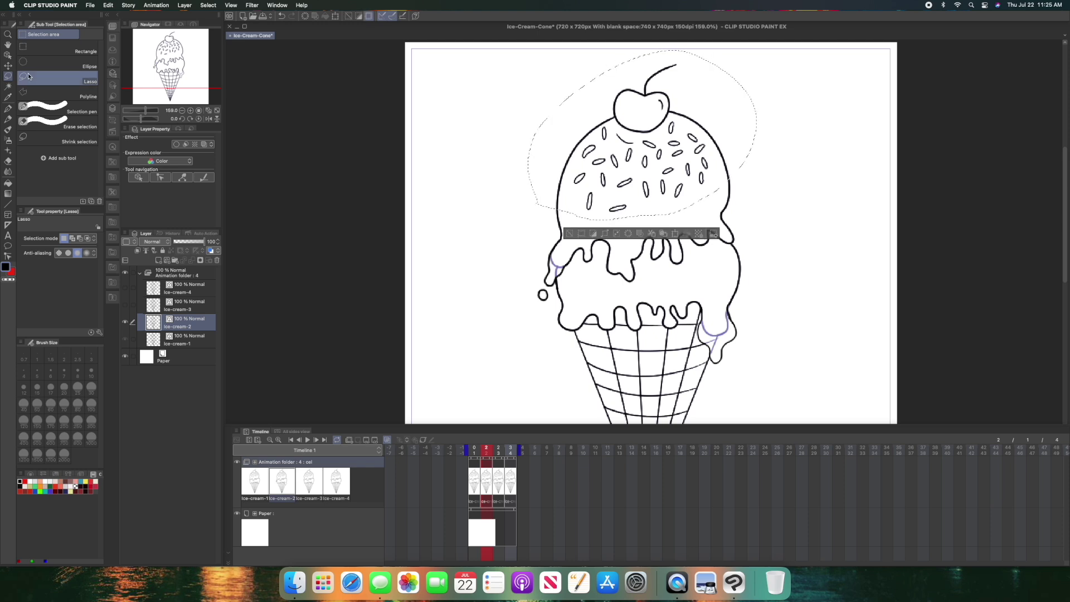
key(o)
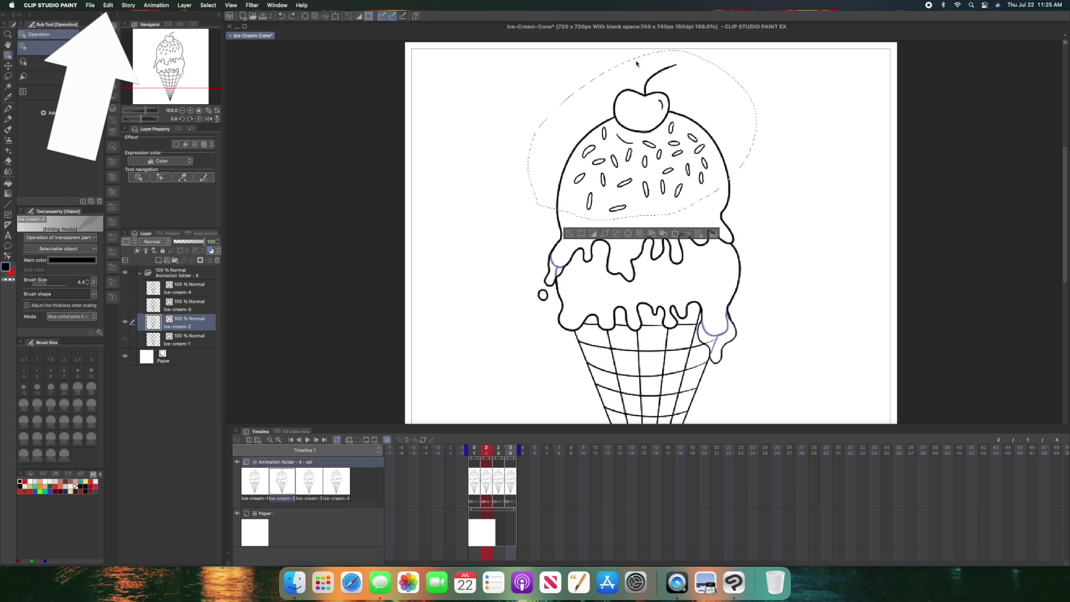
click(115, 5)
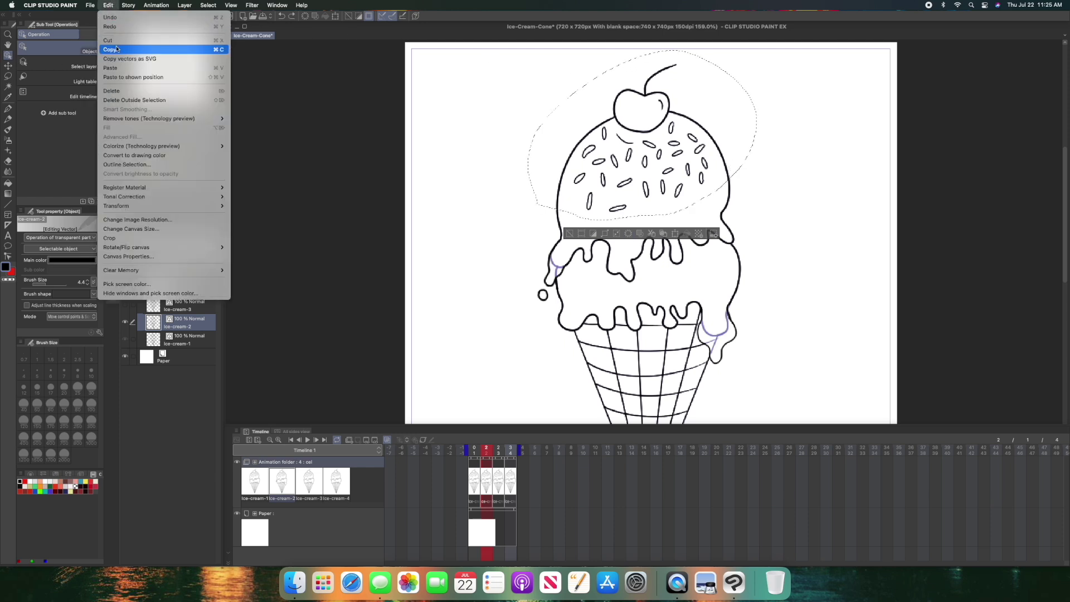
click(113, 68)
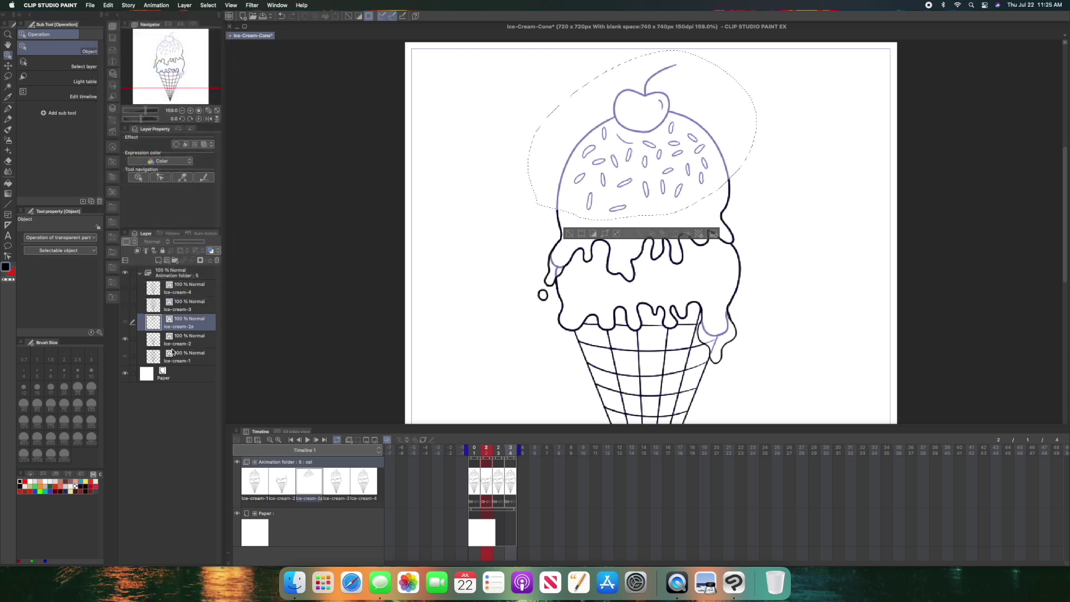
key(super+e)
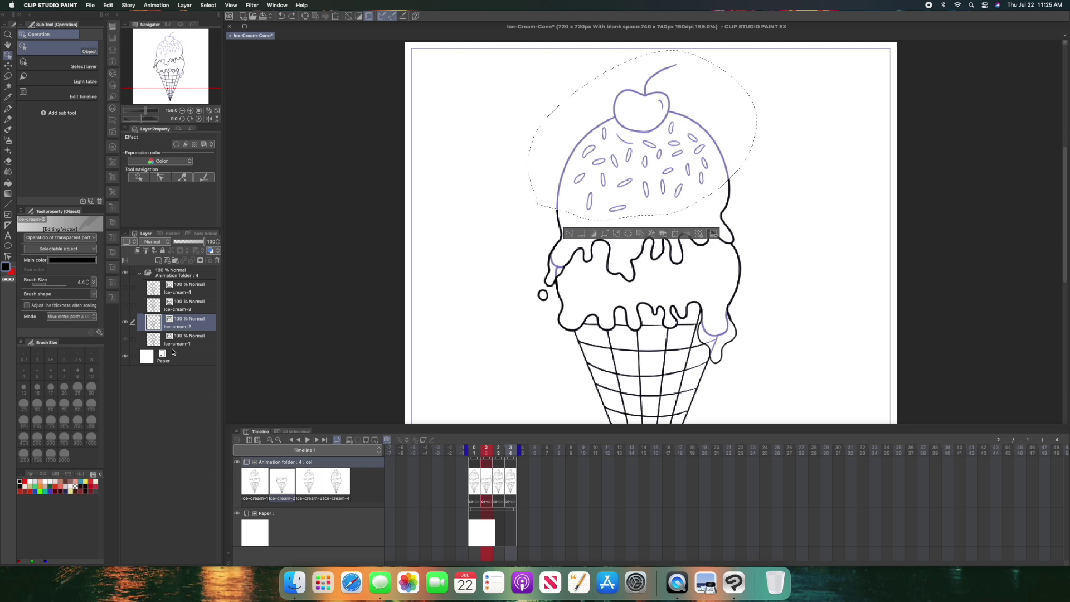
key(super+z)
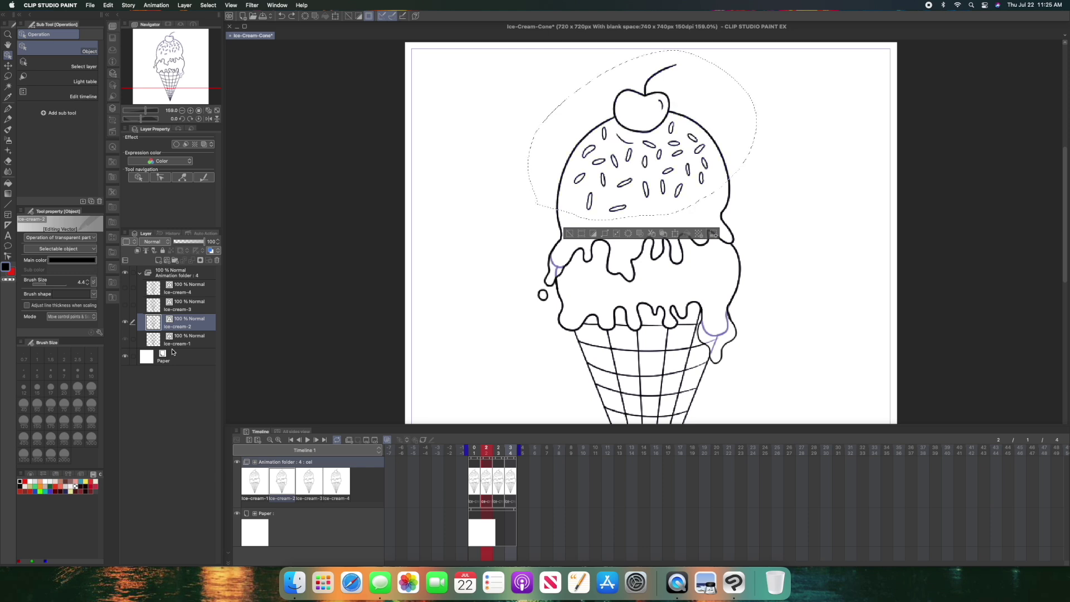
- Cut the selected cherry and scoop top from Ice-cream-2 and paste them as a separate layer
click(118, 5)
click(118, 41)
click(107, 5)
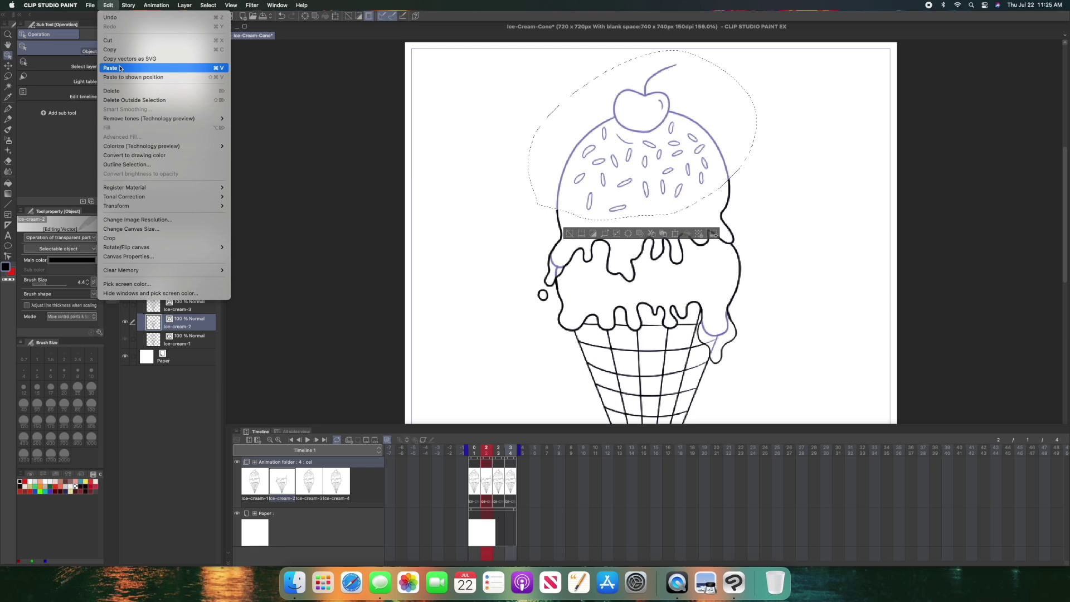
click(121, 69)
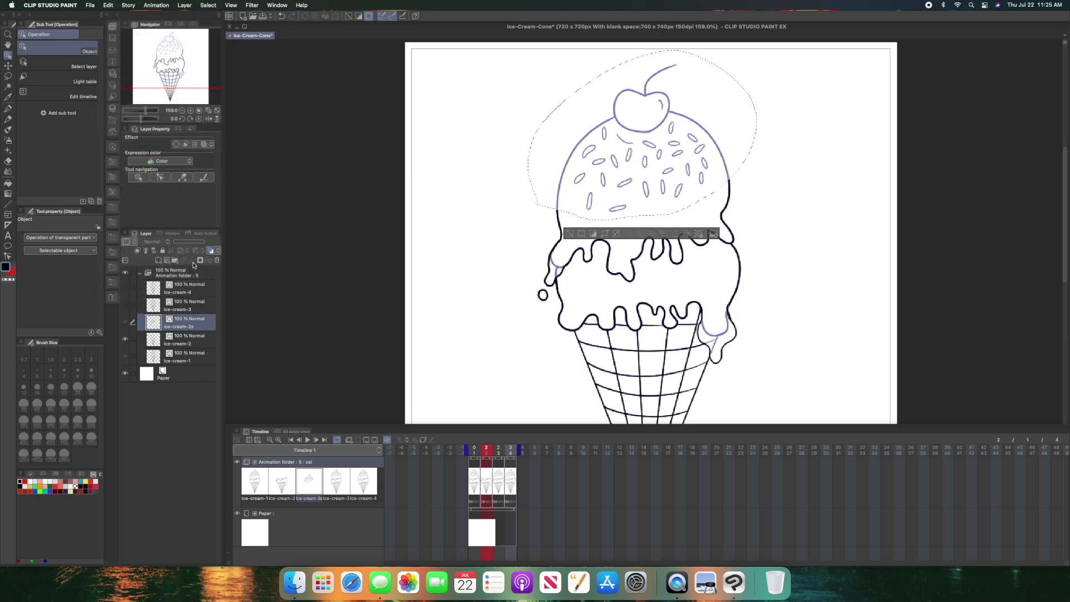
- Lower the pasted scoop top slightly, merge its layer with Ice-cream-2, and clear the selection
shift+click(198, 341)
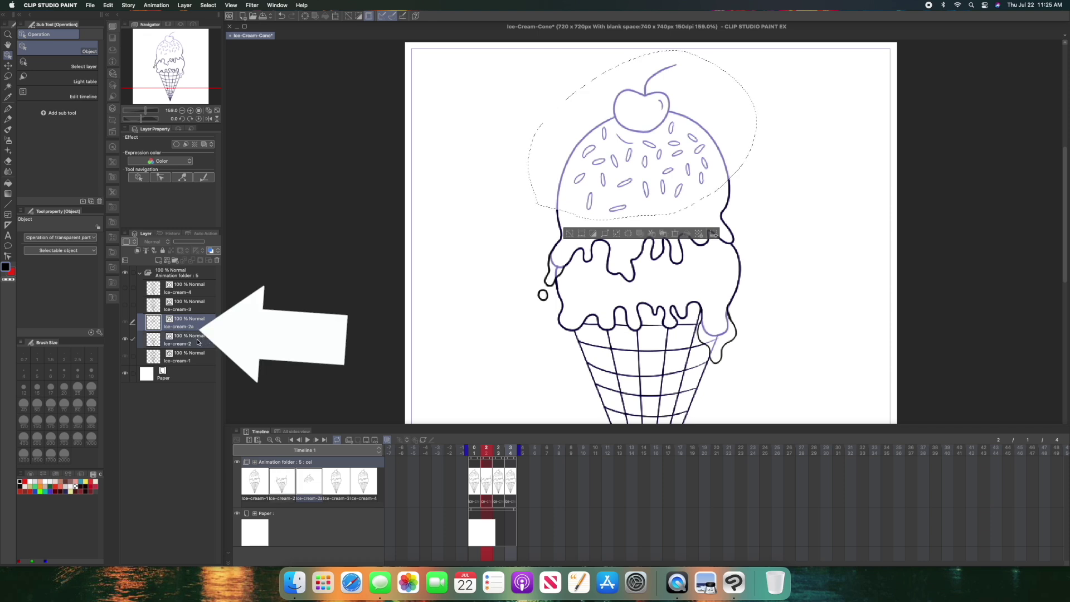
click(125, 5)
mouse_move(107, 5)
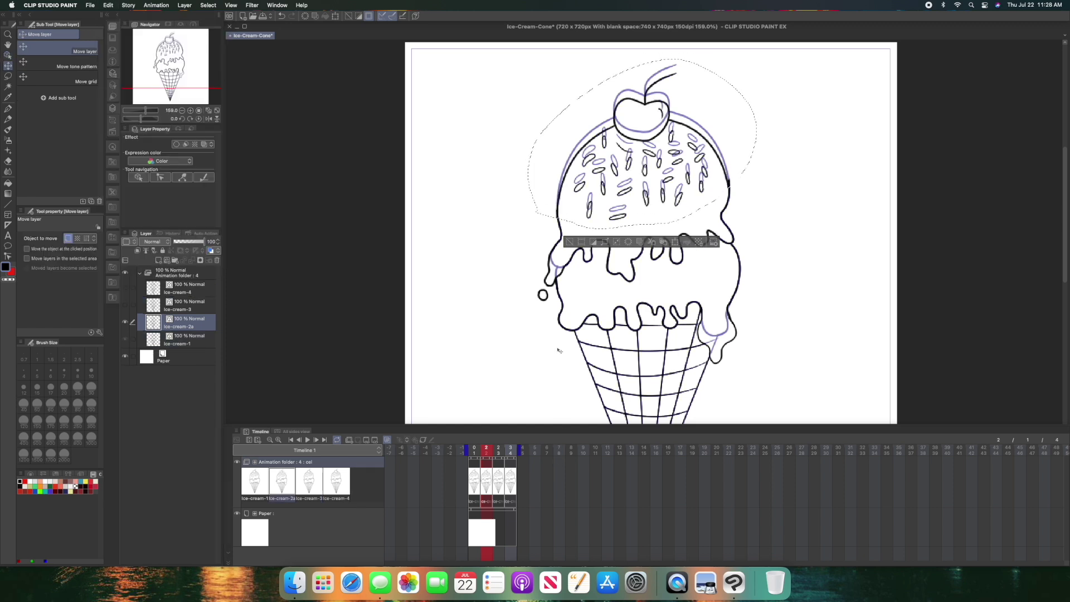
click(209, 4)
click(217, 26)
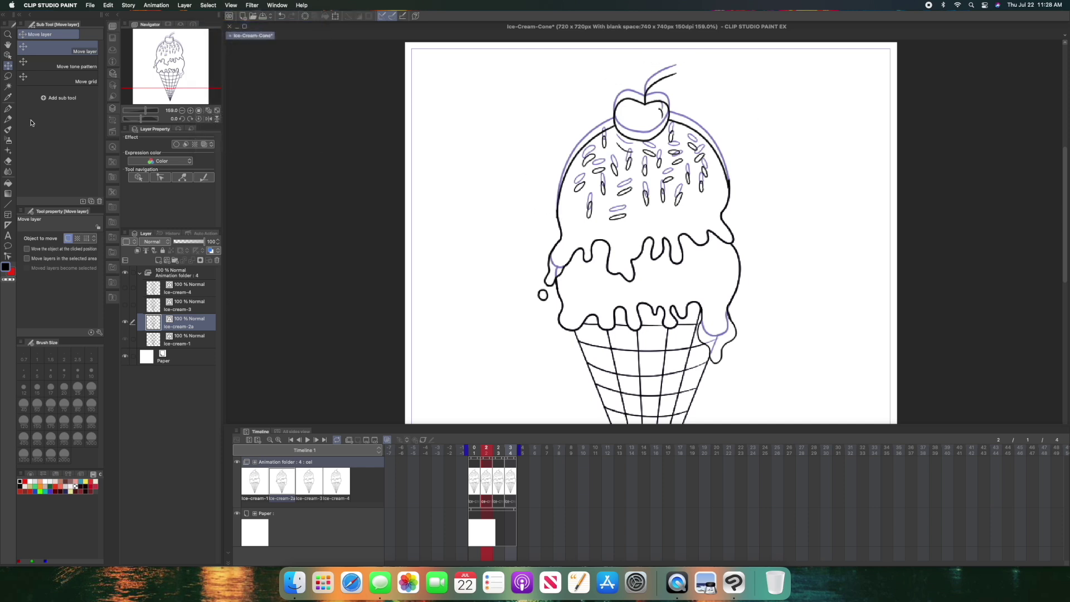
- Show the Ice-cream-3 cel and lasso its cherry and most of the upper scoop
click(17, 162)
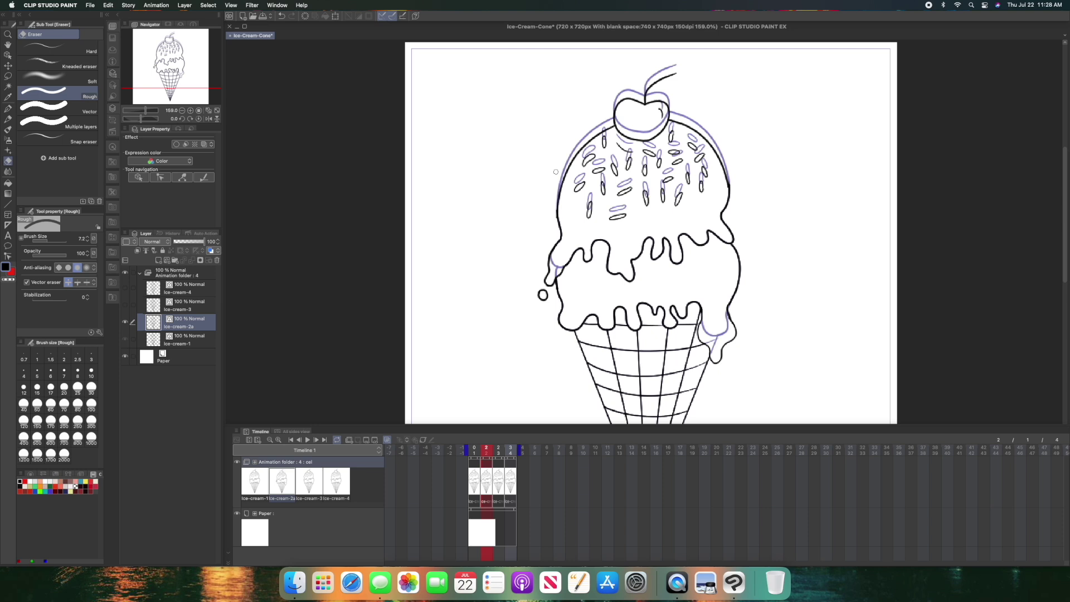
click(187, 308)
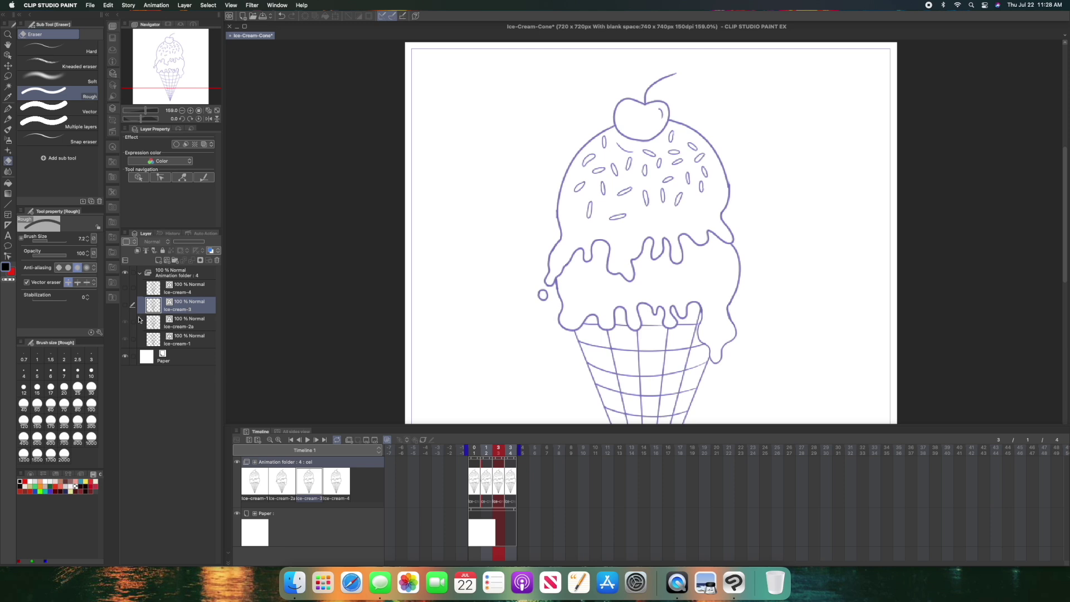
click(124, 305)
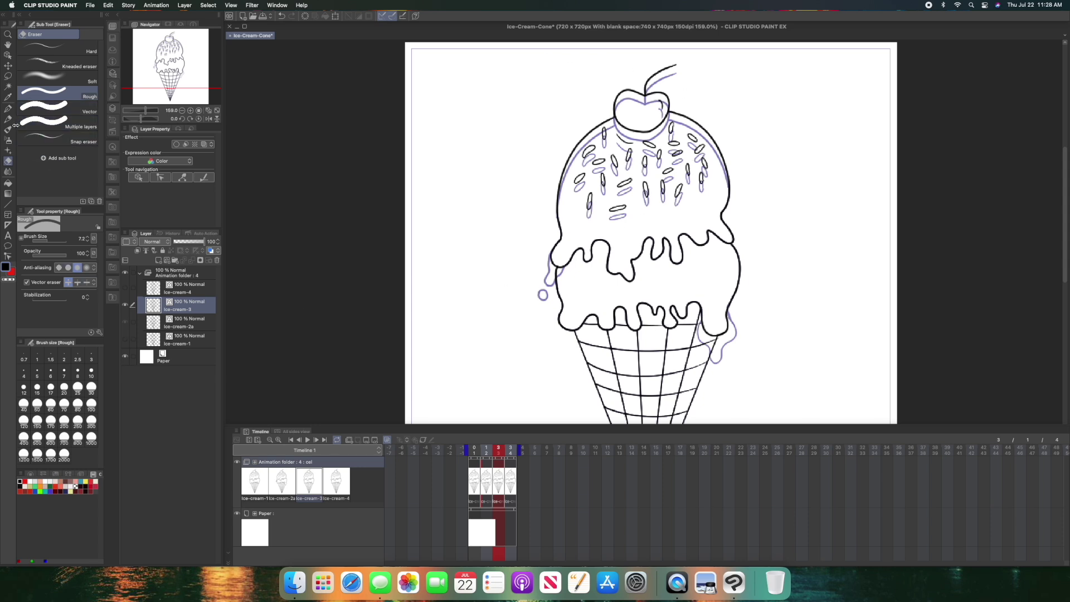
click(8, 76)
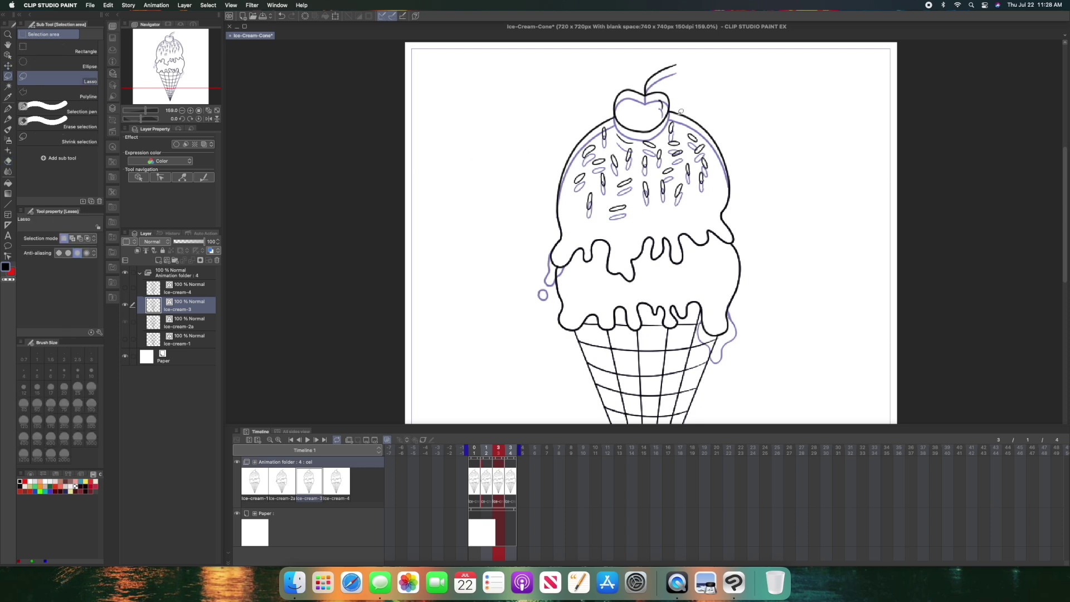
mouse_move(691, 52)
mouse_down()
mouse_move(614, 75)
mouse_move(535, 142)
mouse_move(529, 190)
mouse_move(575, 218)
mouse_move(629, 225)
mouse_move(736, 192)
mouse_move(754, 166)
mouse_move(691, 49)
mouse_up()
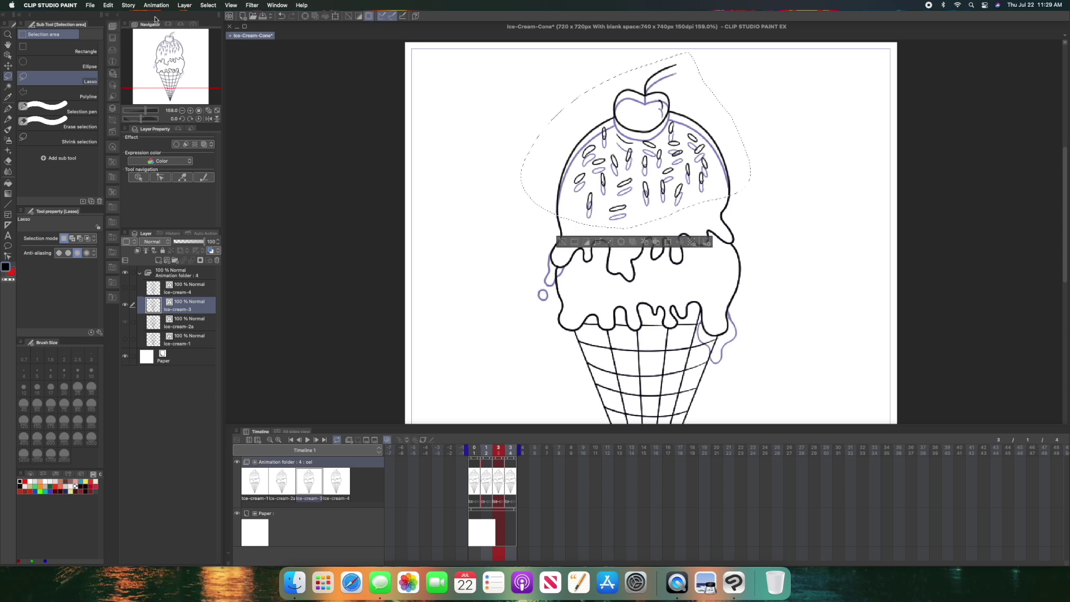
- Cut the selected cherry and scoop top from Ice-cream-3 and paste them as a separate layer
click(110, 6)
click(119, 40)
click(109, 6)
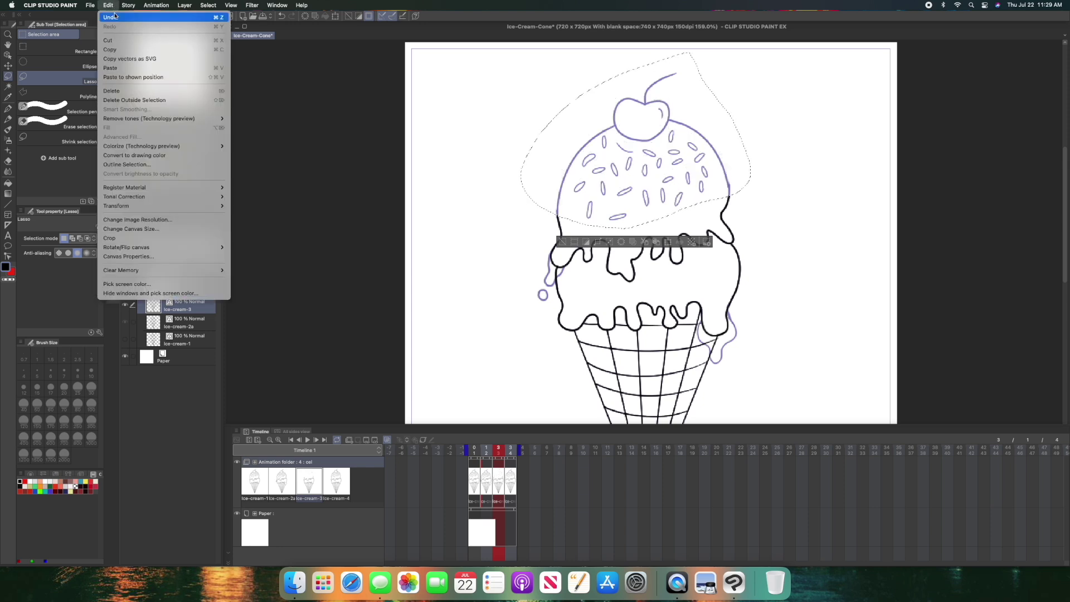
click(110, 68)
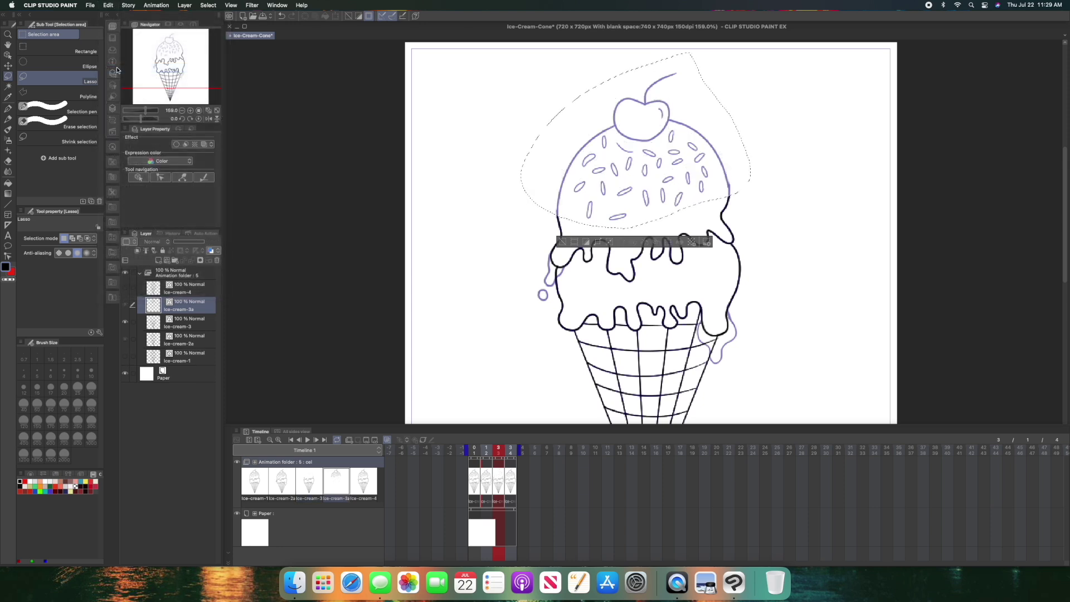
- Merge the pasted scoop top layer with Ice-cream-3
click(8, 65)
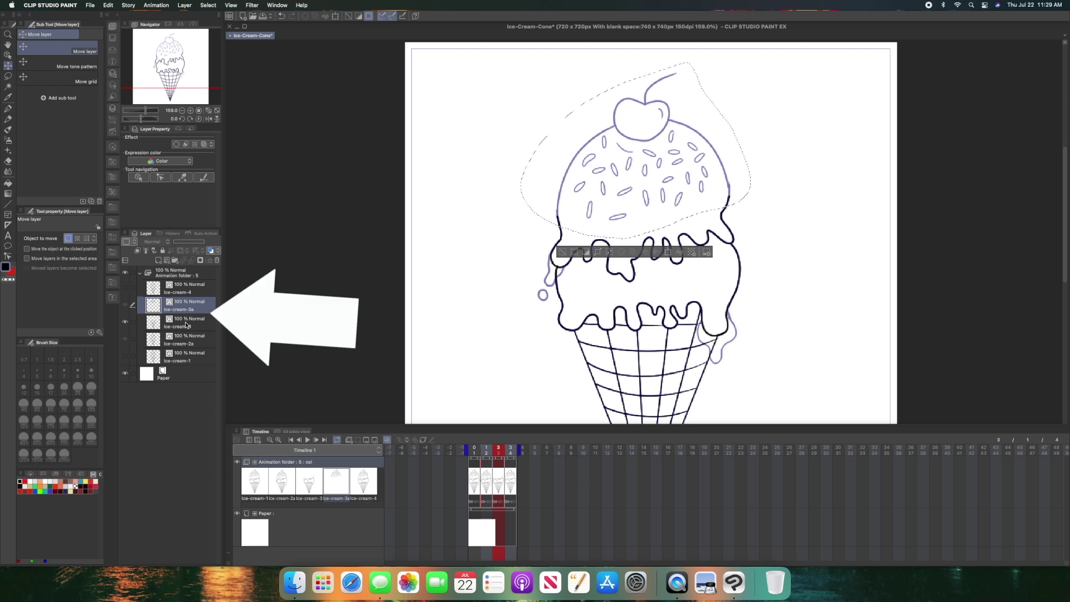
click(188, 325)
shift+click(190, 308)
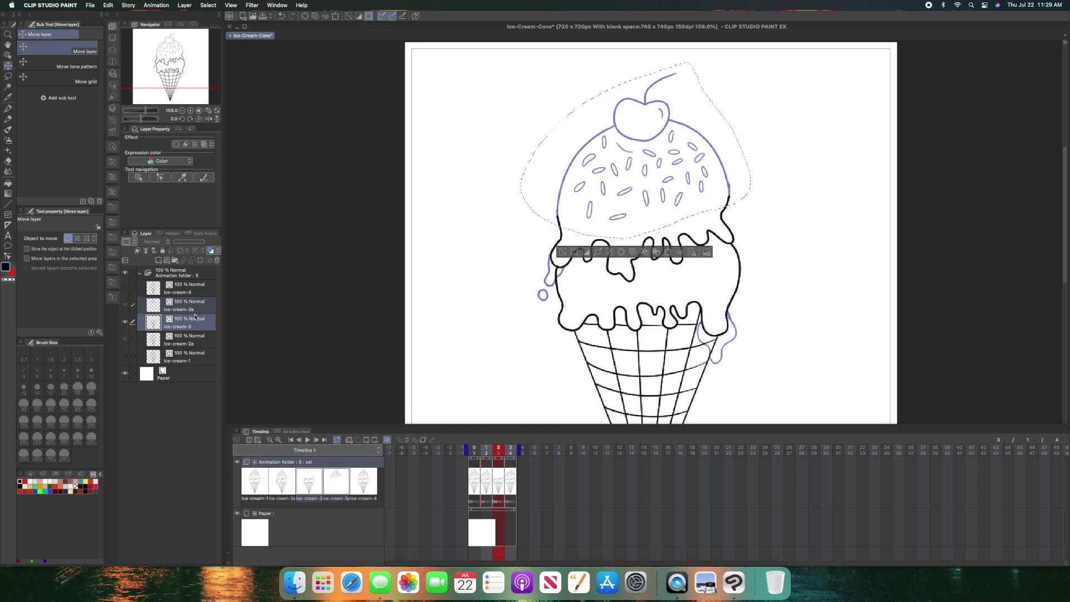
right_click(195, 311)
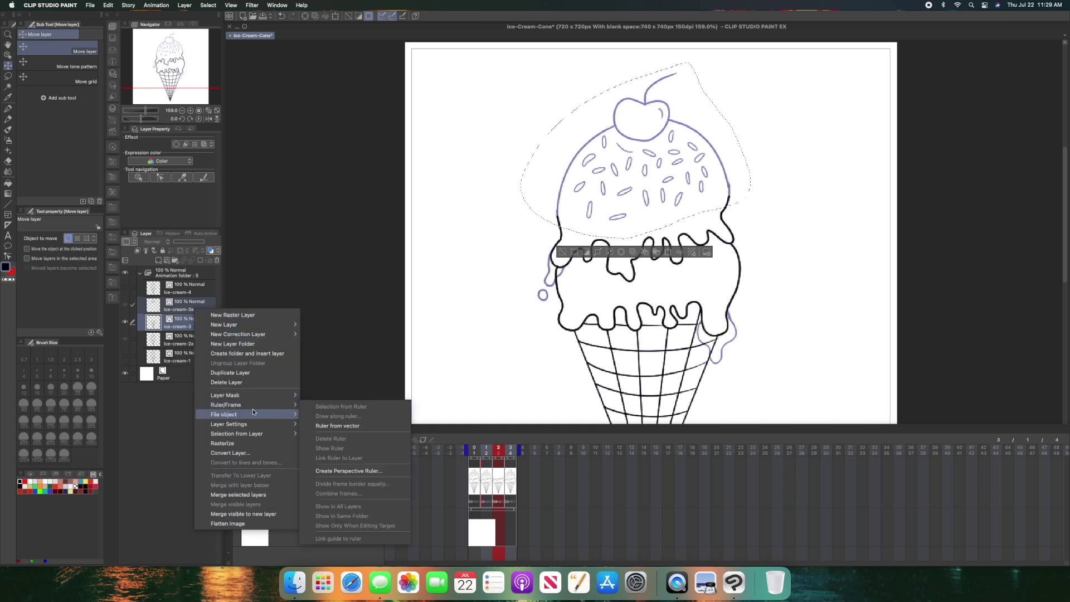
click(255, 495)
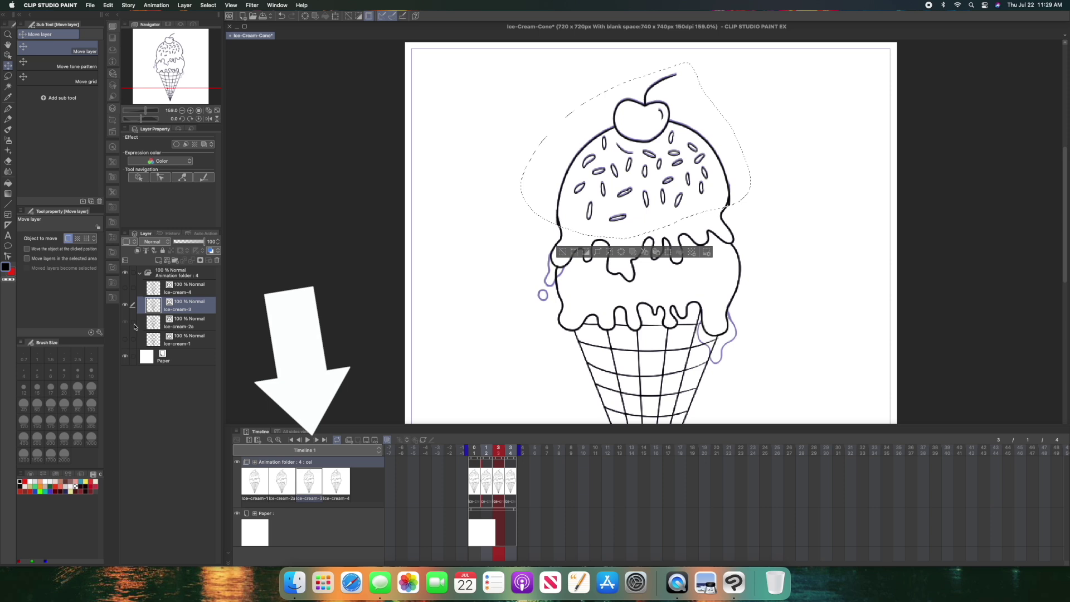
- Compare the Ice-cream-2a and Ice-cream-3 cels and undo the scoop top merge
click(171, 325)
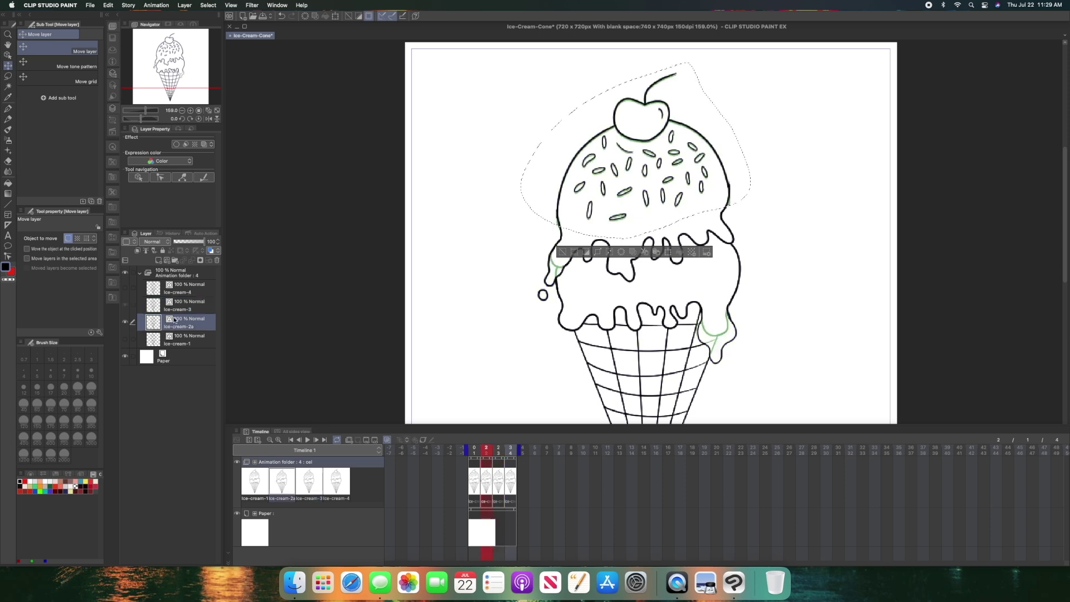
click(182, 309)
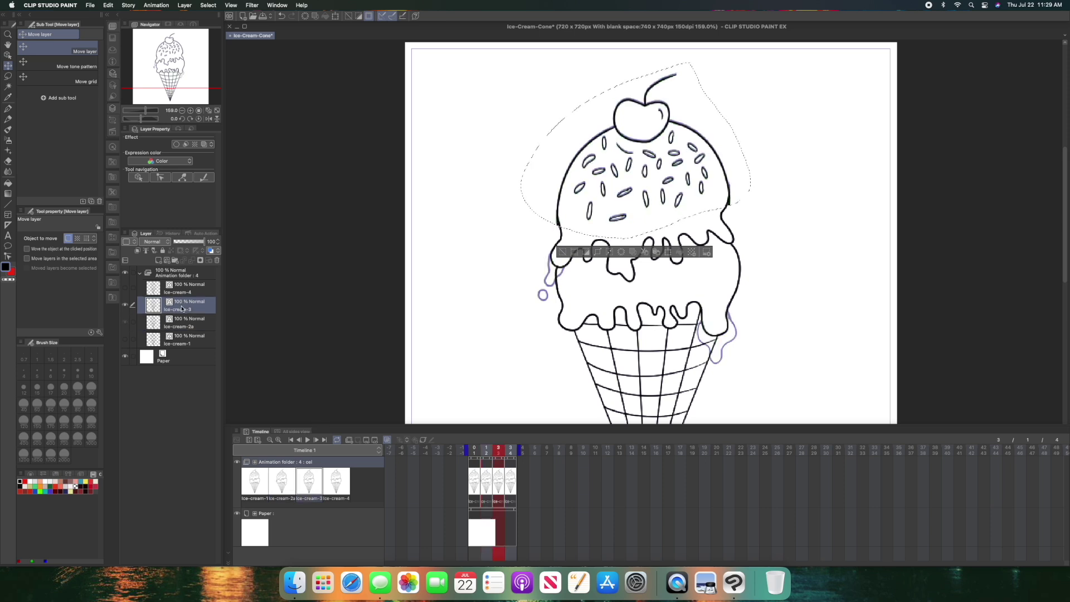
key(super+c)
key(super+v)
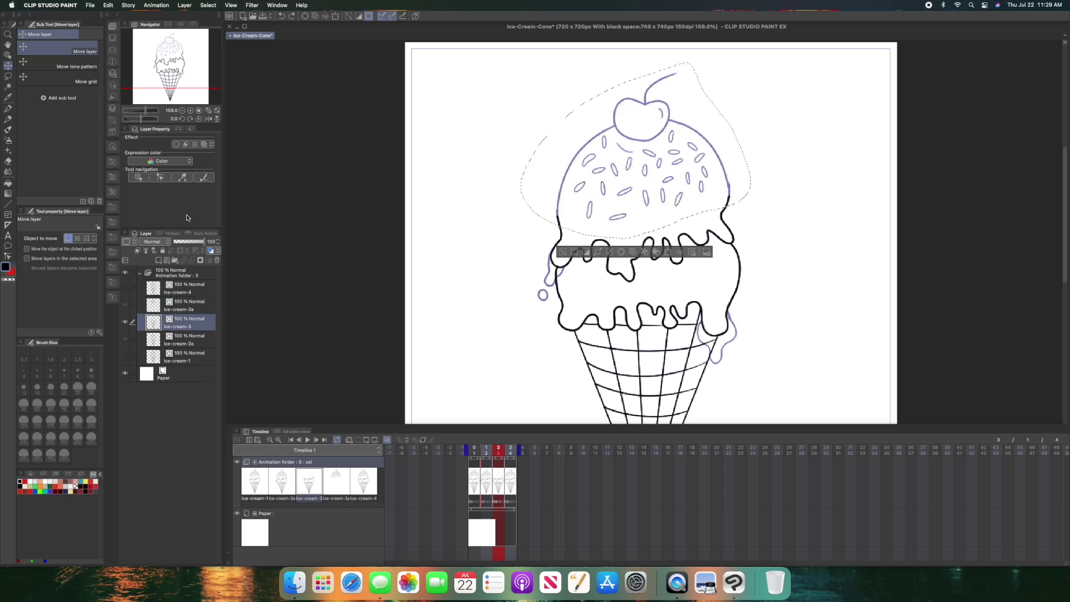
key(super+z)
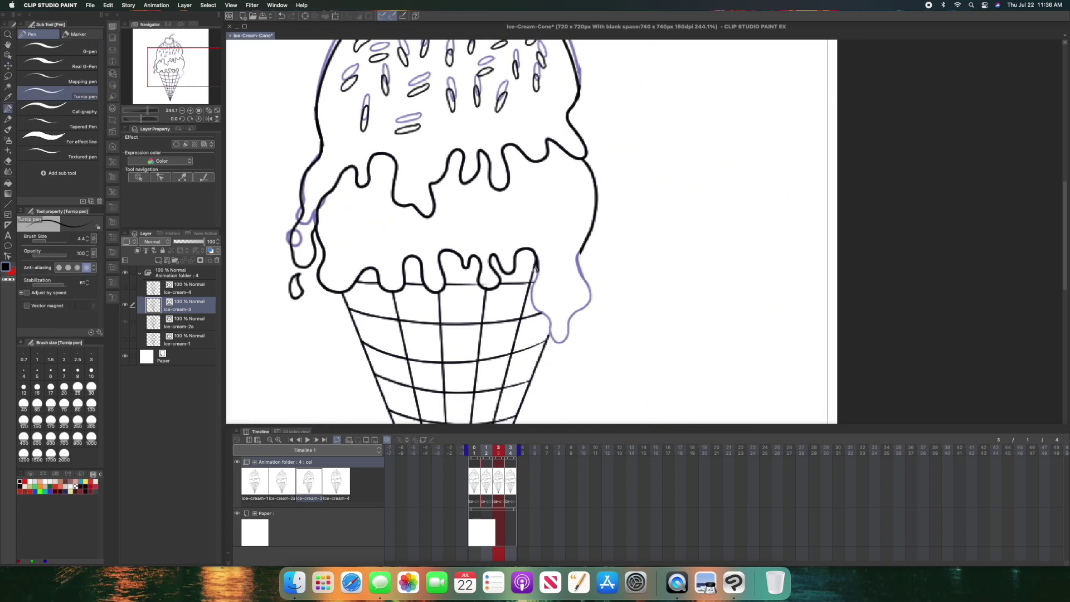
- Draw a longer drip down the right side of the cone on Ice-cream-3, with a falling drop below its tip
mouse_move(537, 260)
mouse_down()
mouse_move(534, 304)
mouse_move(556, 384)
mouse_up()
mouse_move(580, 248)
mouse_down()
mouse_move(592, 346)
mouse_move(553, 387)
mouse_up()
scroll(574, 279, down, 5)
drag(564, 247, 567, 266)
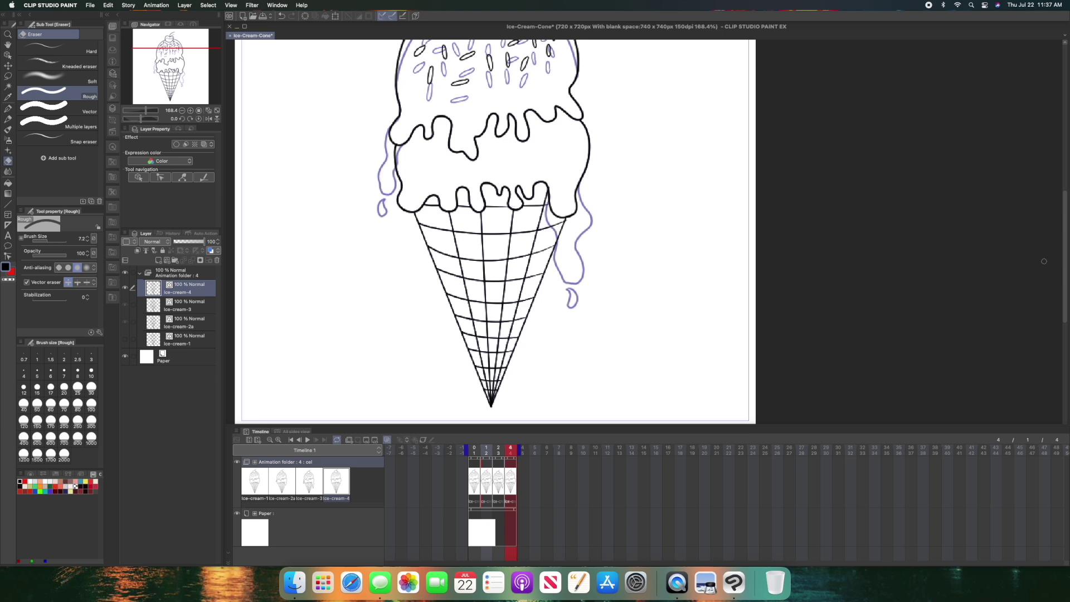
- Lower the cherry and top of the upper scoop slightly on the last cel using a lasso selection
scroll(1061, 284, up, 4)
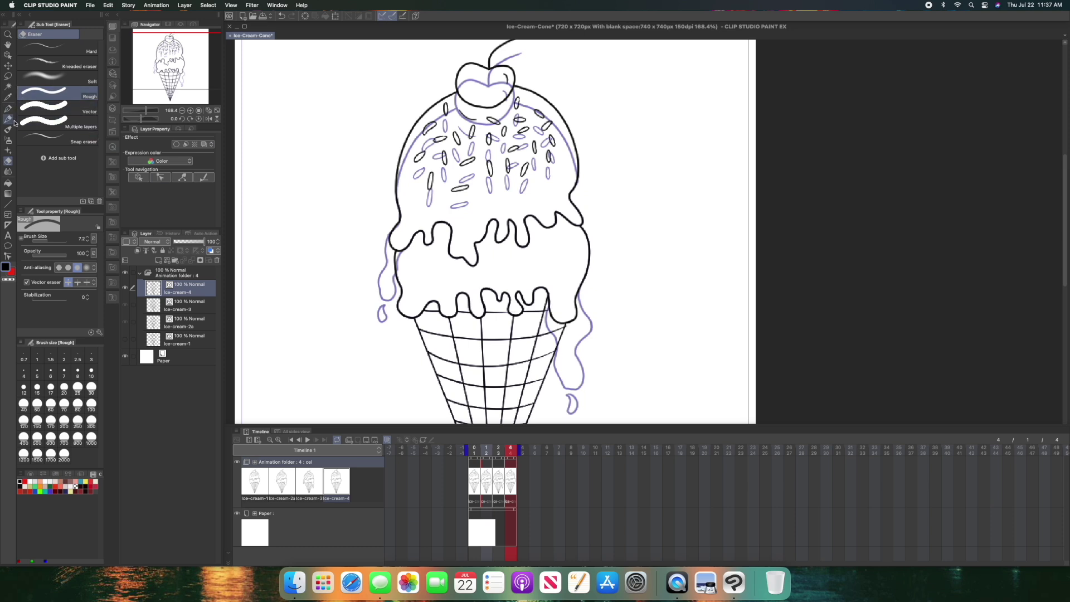
click(9, 79)
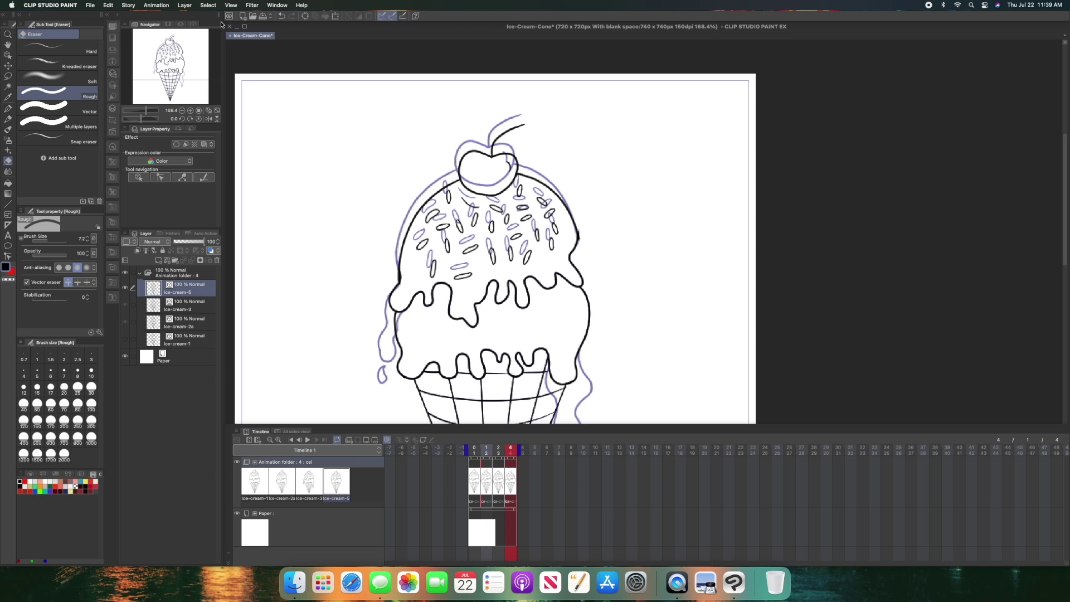
- Erase the short drip outline on the right side of the lower scoop on the Ice-cream-5 cel
key(p)
key(e)
scroll(395, 329, down, 5)
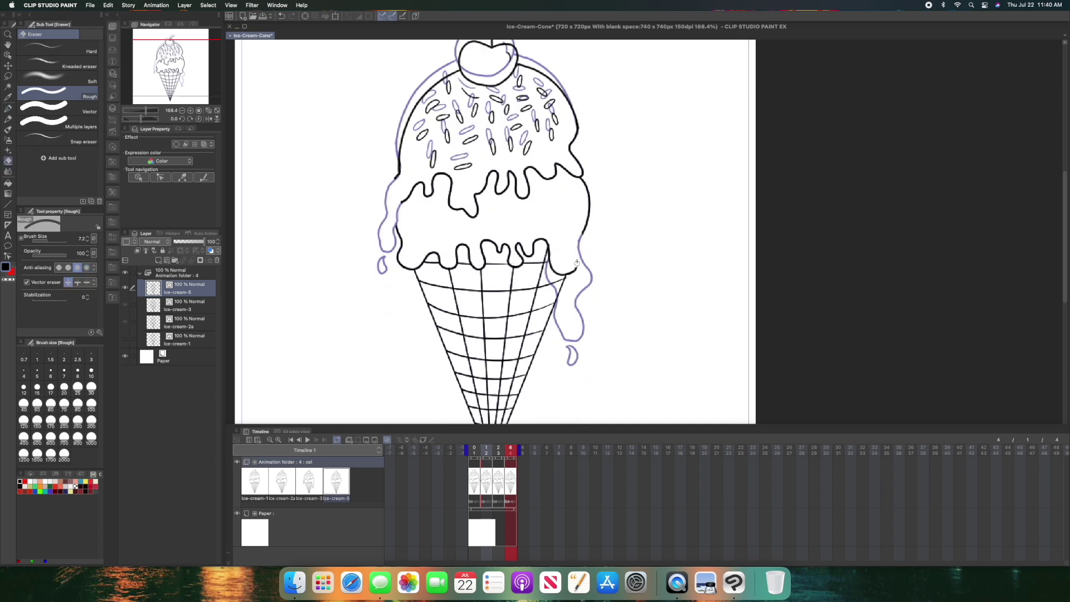
key(p)
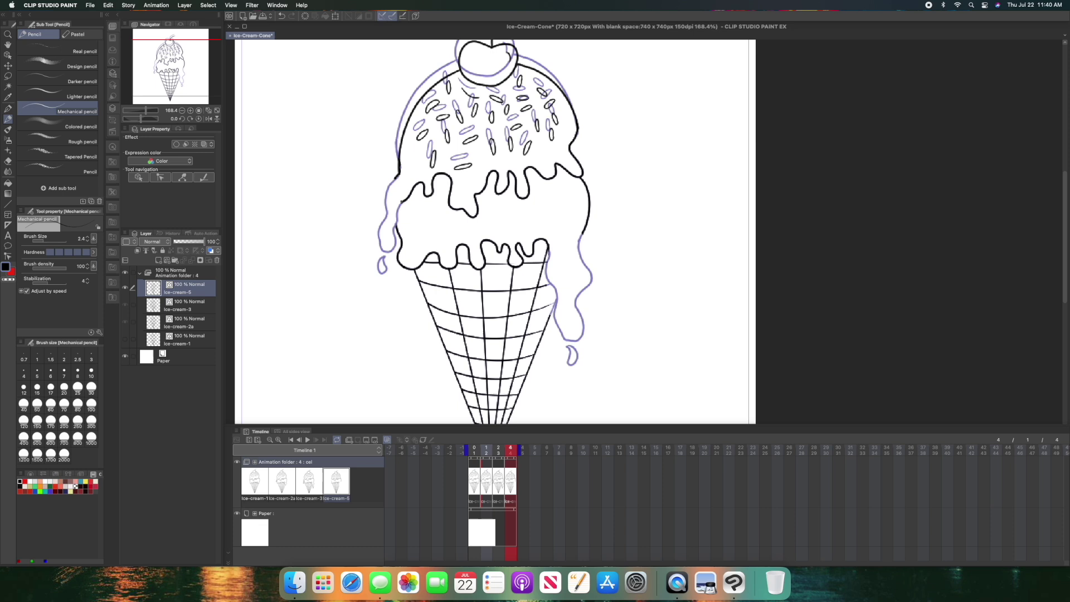
- Draw longer drips on both sides of the Ice-cream-5 cel with the Turnip pen, adding a drop below the right-hand drip
key(p)
mouse_move(402, 201)
mouse_down()
mouse_move(400, 178)
mouse_move(394, 290)
mouse_move(379, 222)
mouse_move(397, 175)
mouse_up()
mouse_move(550, 248)
mouse_down()
mouse_move(549, 309)
mouse_move(567, 340)
mouse_move(582, 233)
mouse_up()
mouse_move(545, 366)
mouse_down()
mouse_move(543, 383)
mouse_move(551, 368)
mouse_up()
key(super+z)
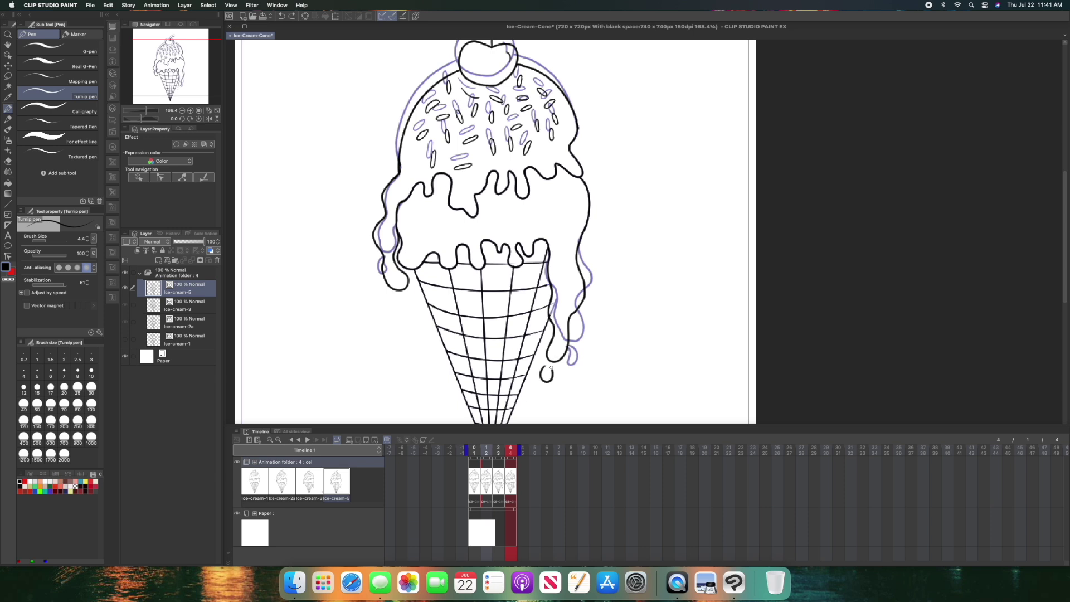
- Play the animation, stop it, and compare the Ice-cream-1 and Ice-cream-2a cels
click(304, 439)
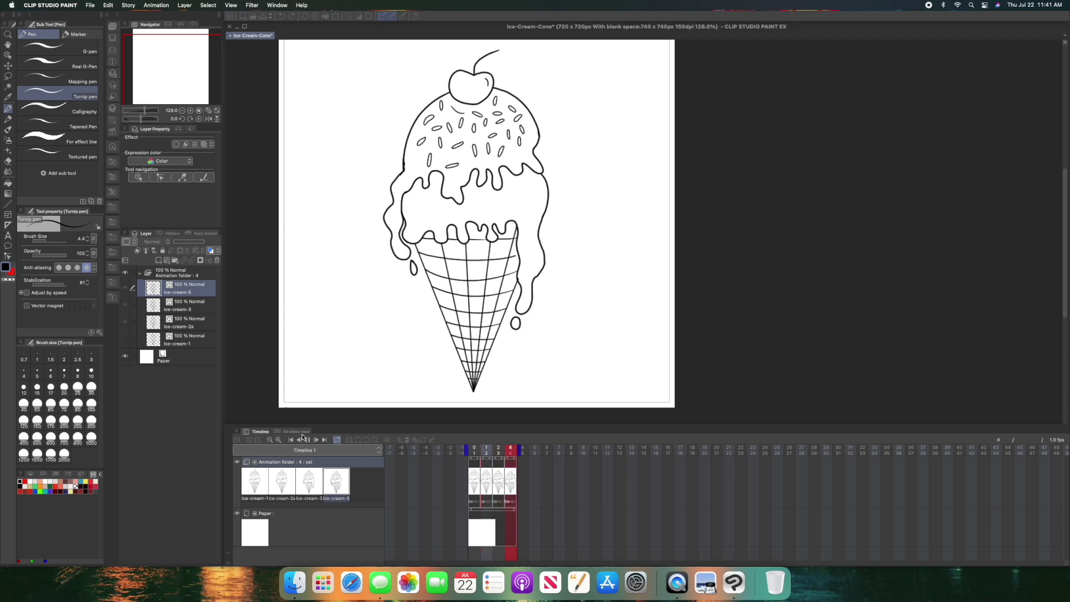
click(304, 439)
click(250, 485)
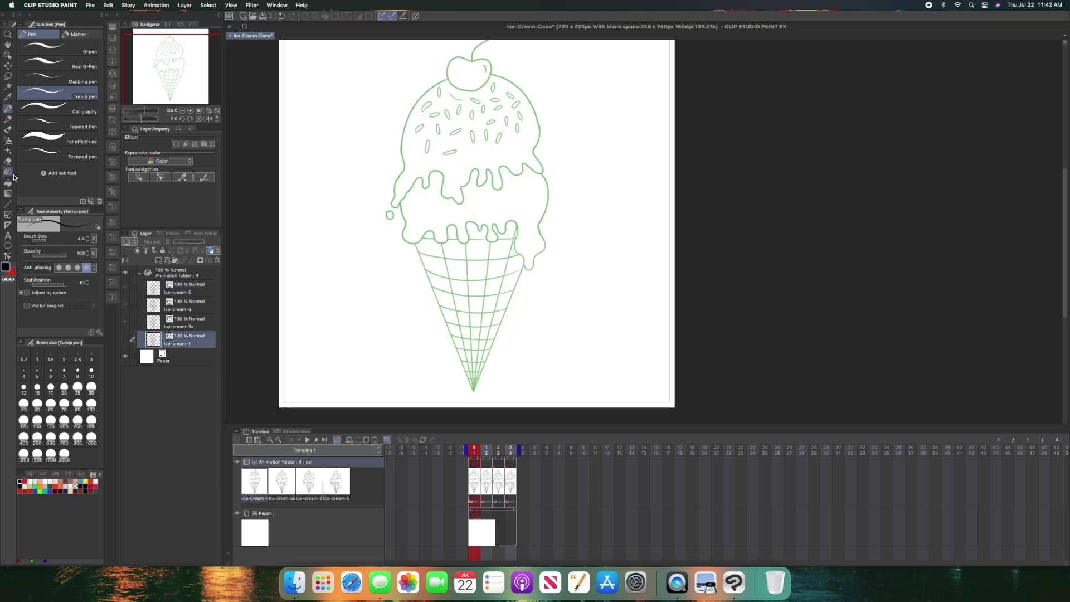
click(288, 487)
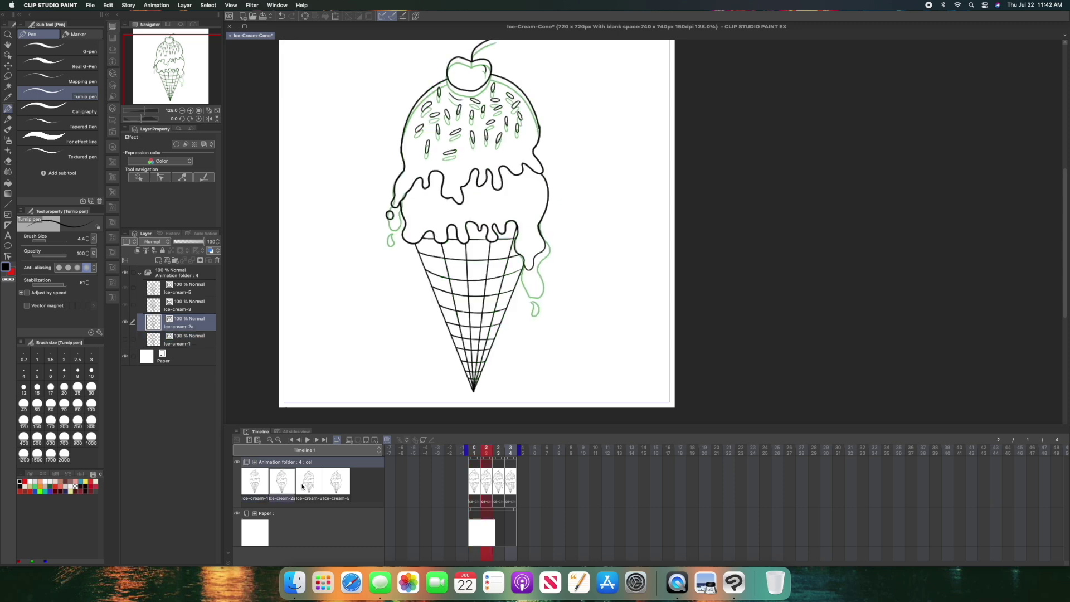
click(268, 488)
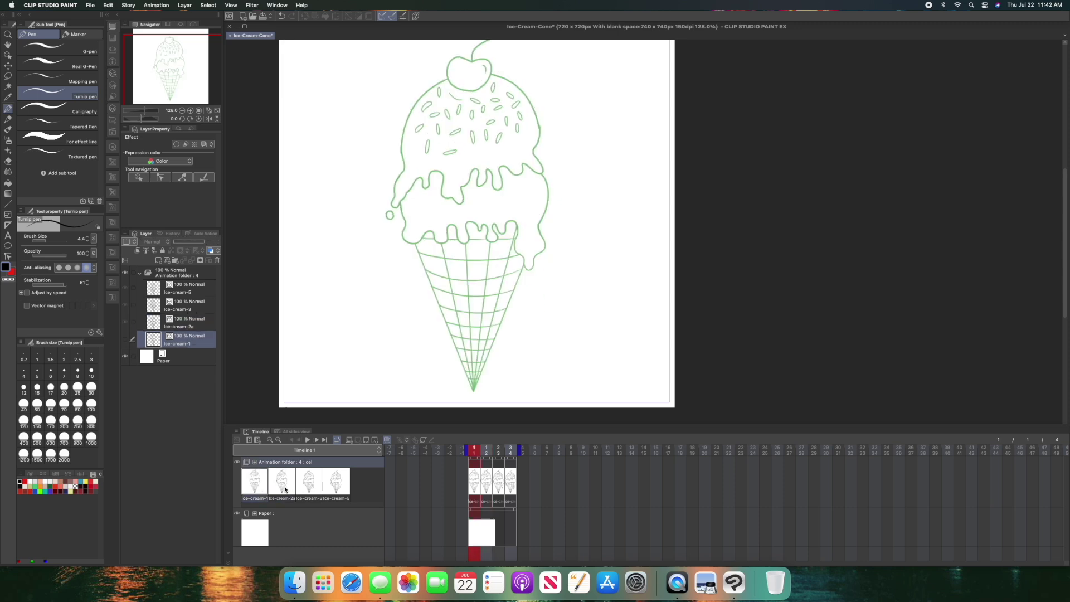
click(286, 489)
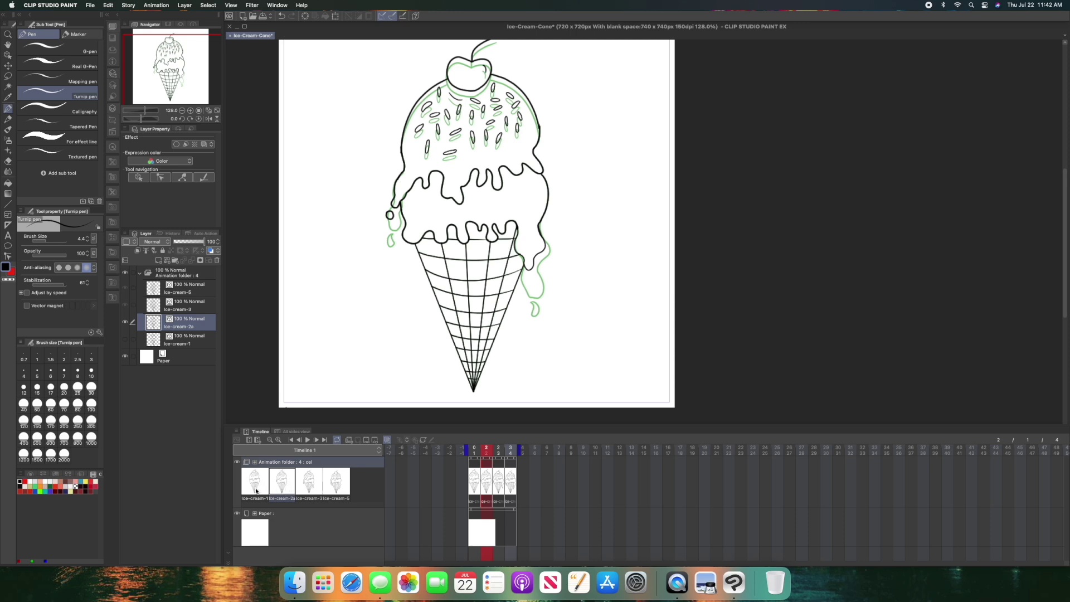
click(256, 491)
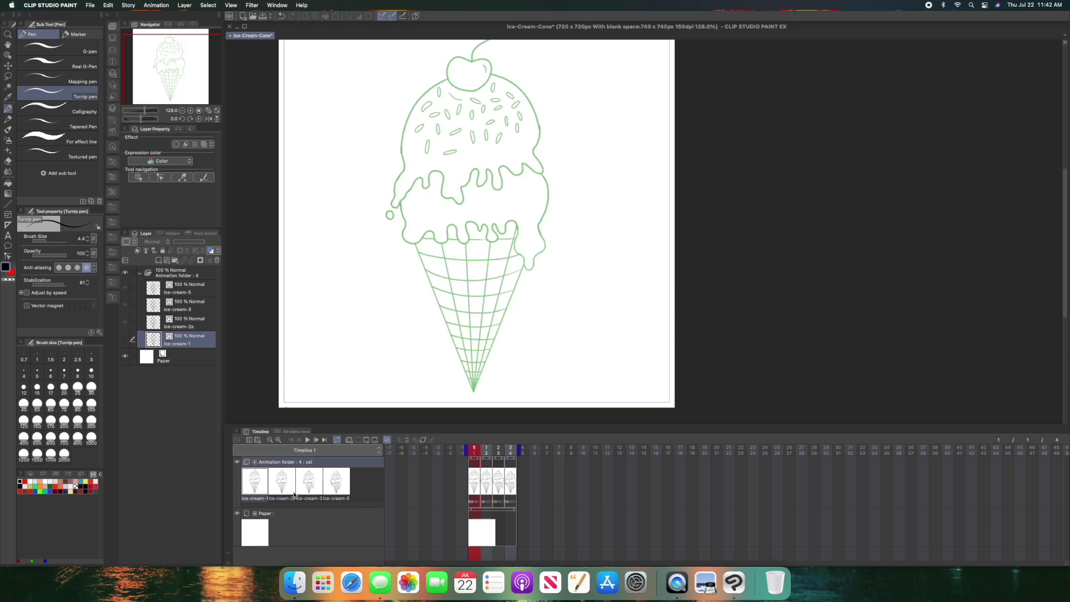
- Flip through the cels from Ice-cream-1 to Ice-cream-5 to check how the drips and upper scoop move
click(189, 329)
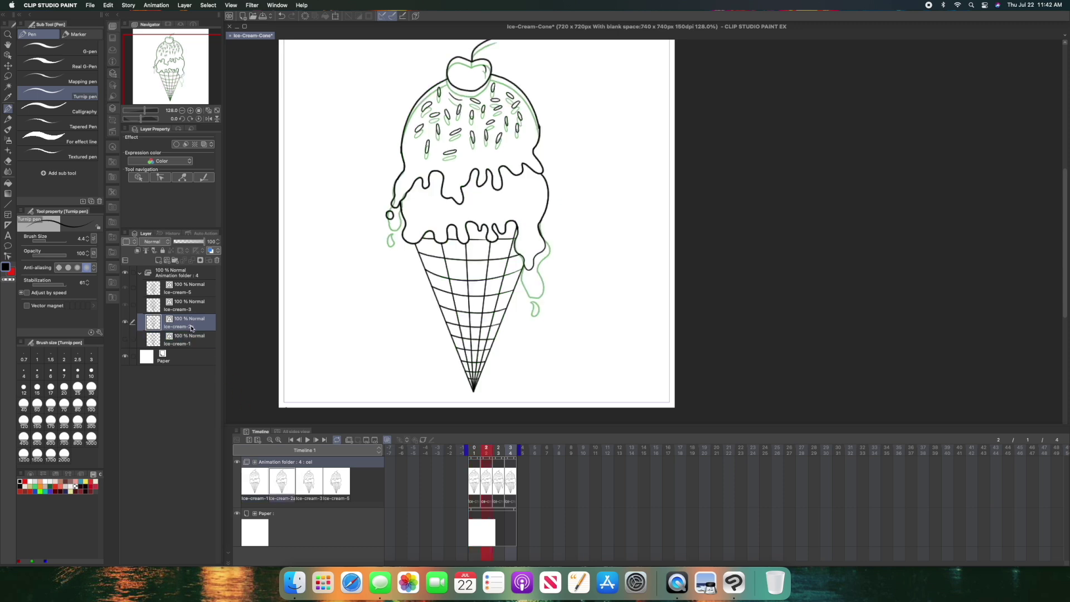
click(192, 339)
click(193, 330)
click(194, 345)
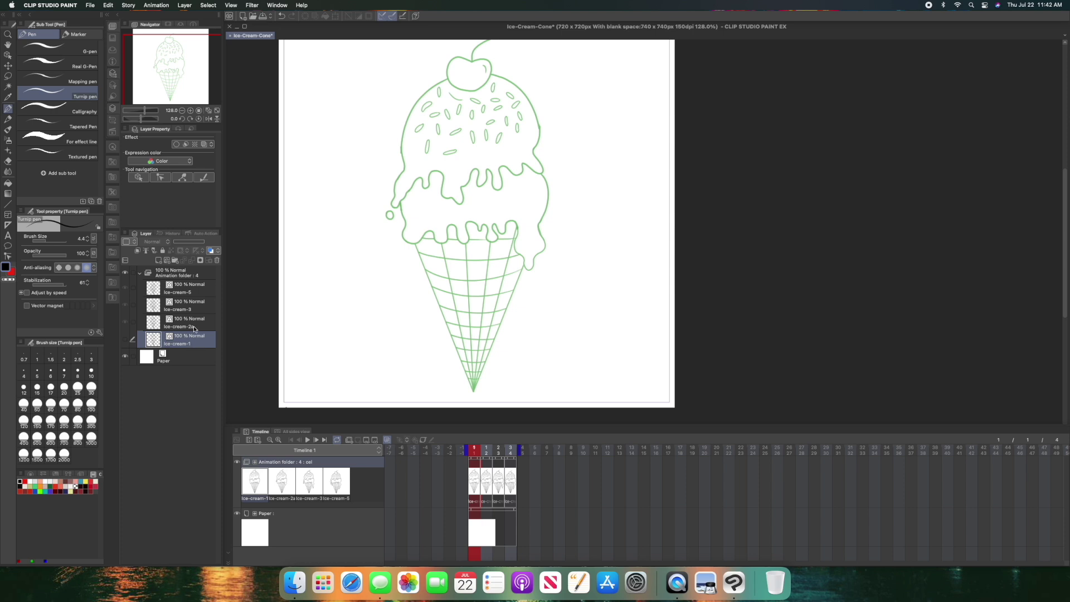
click(193, 325)
click(192, 311)
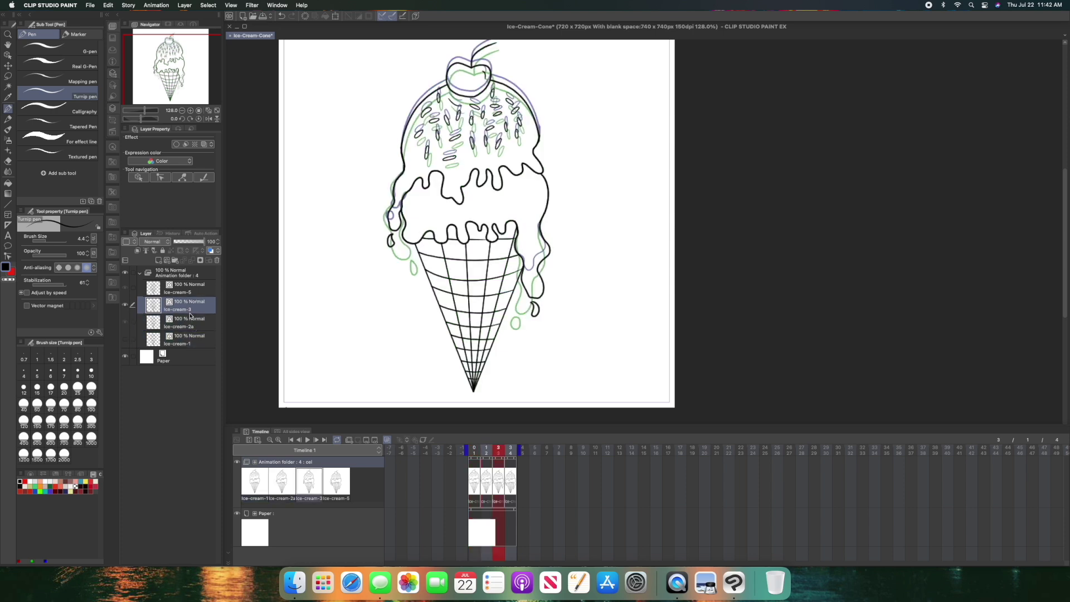
click(196, 295)
click(195, 340)
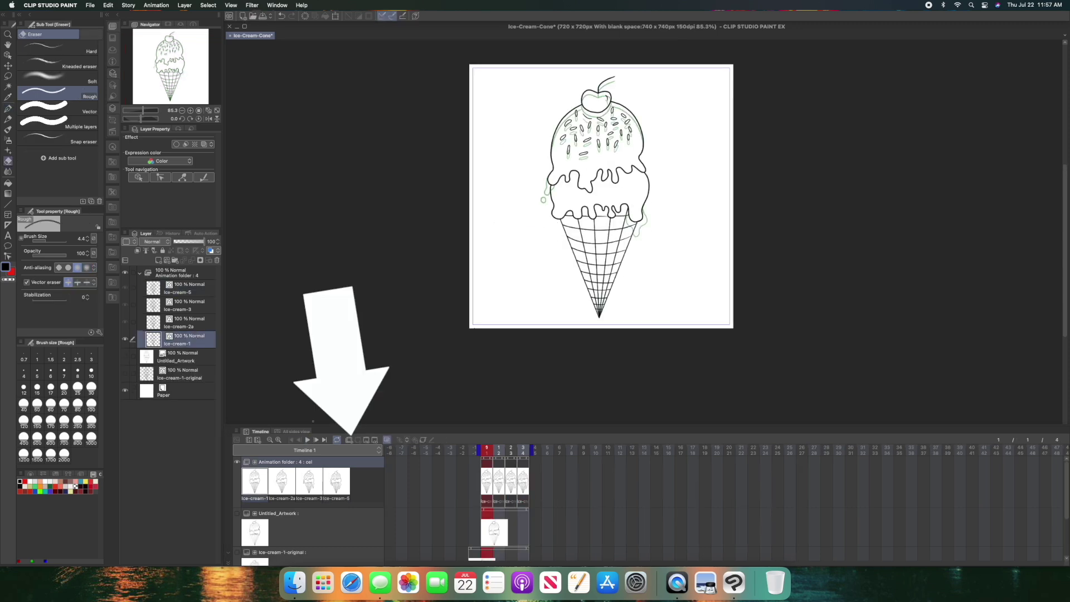
- Add a new animation folder above the existing one and name it Color
click(140, 274)
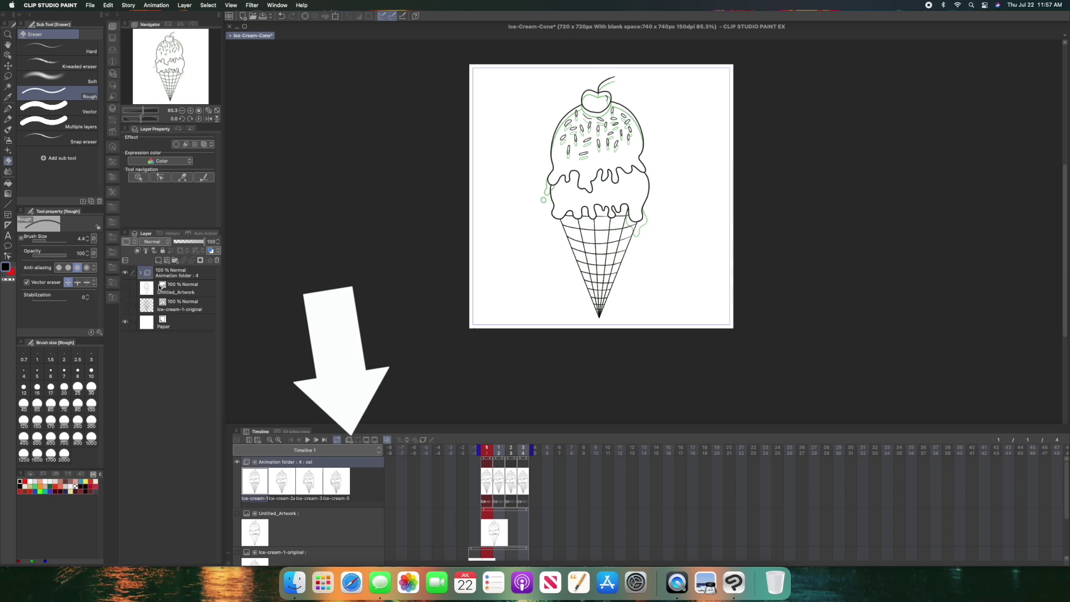
click(349, 440)
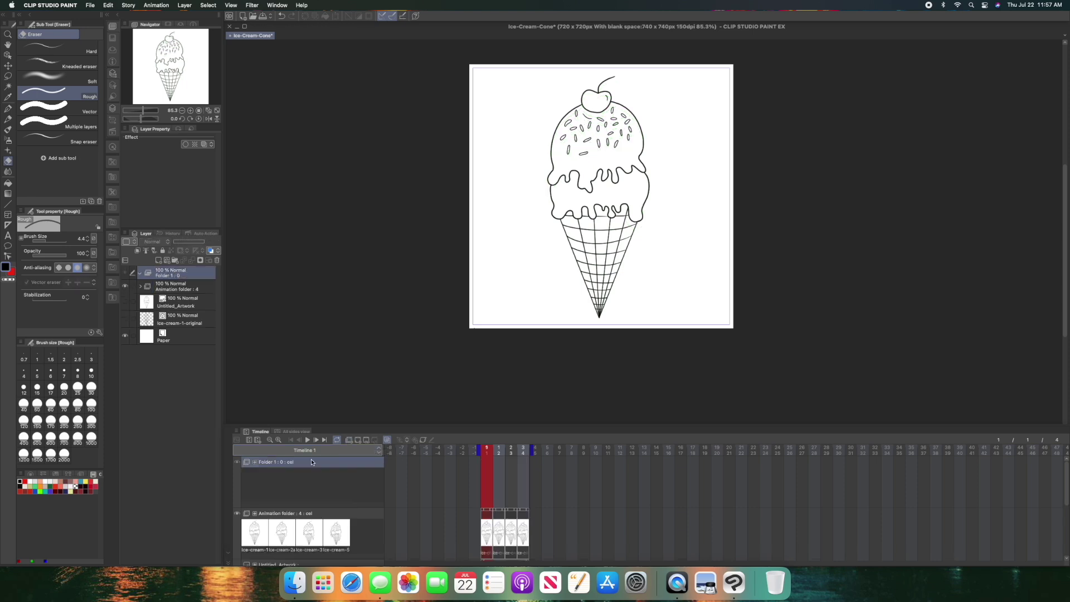
double_click(181, 274)
text(Color)
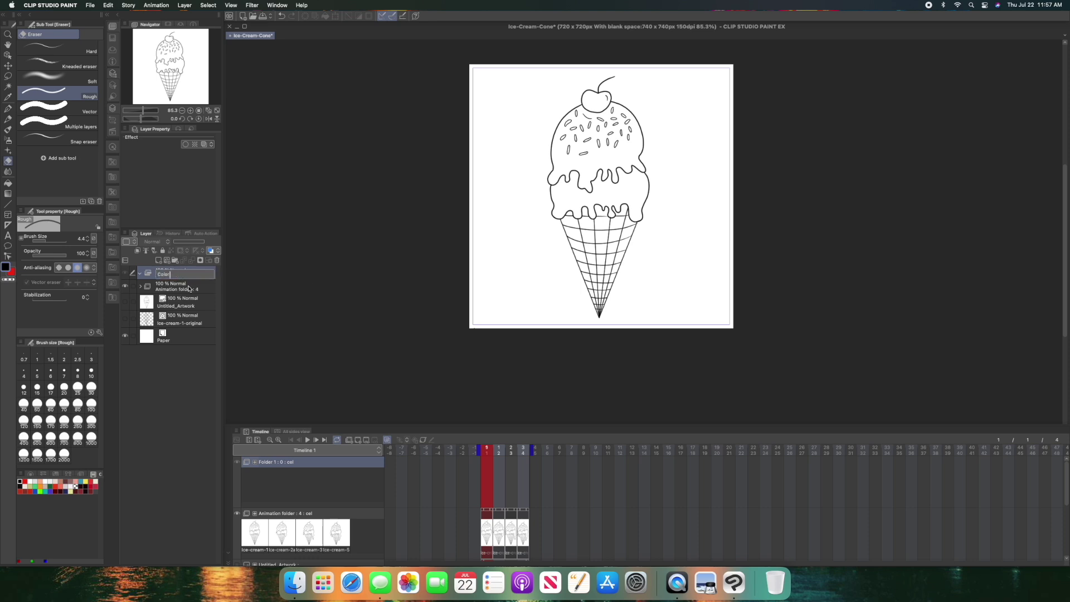
key(Return)
- Rename the animation folder holding the four ice cream cels as Linework, look at its cels, and collapse it
double_click(187, 289)
text(Linework)
key(Return)
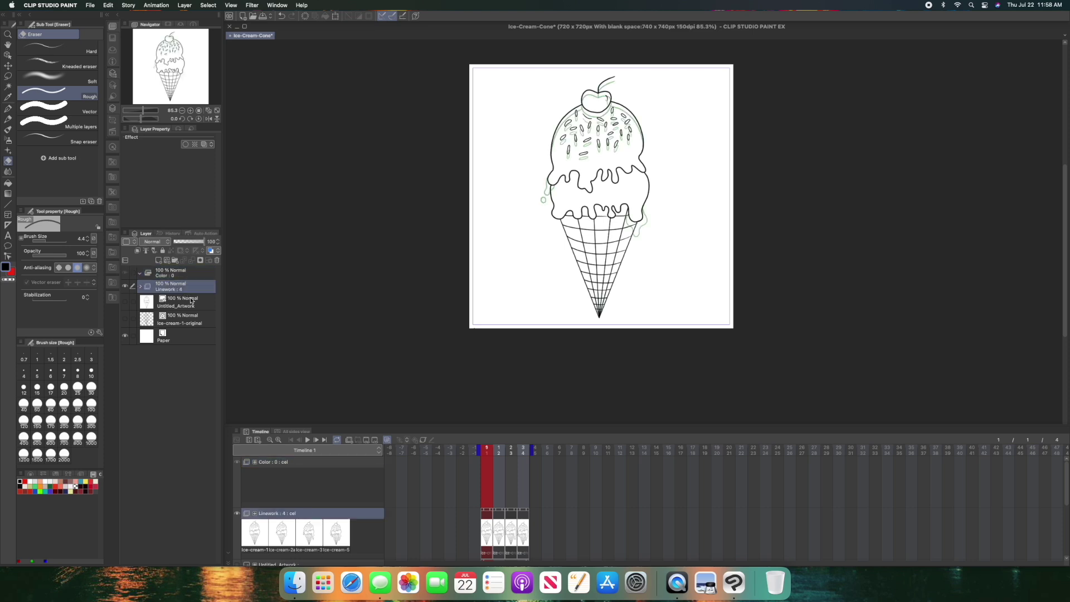
click(142, 288)
click(191, 301)
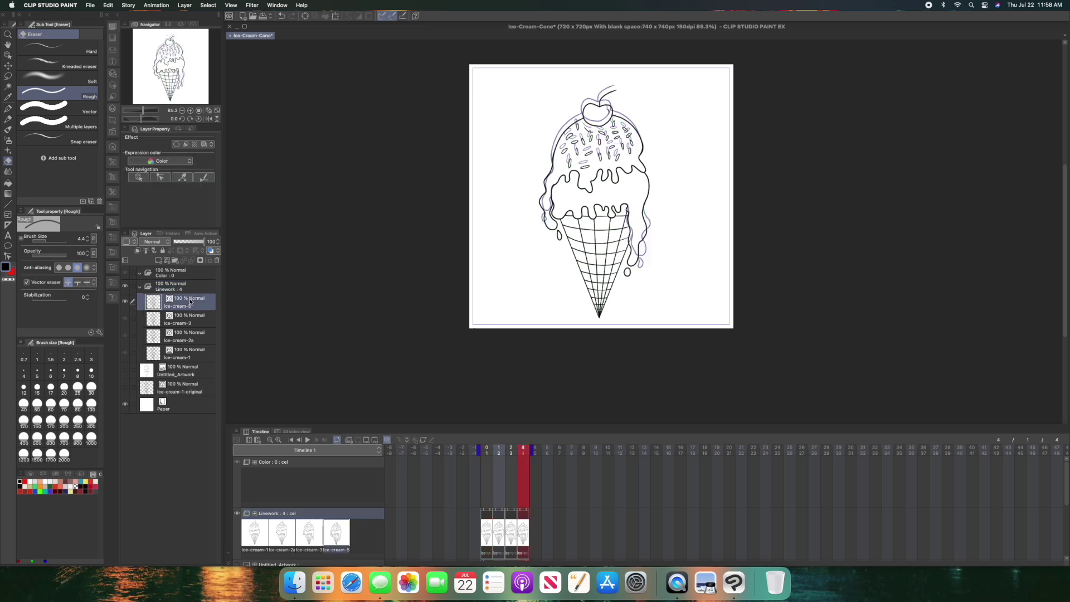
click(142, 287)
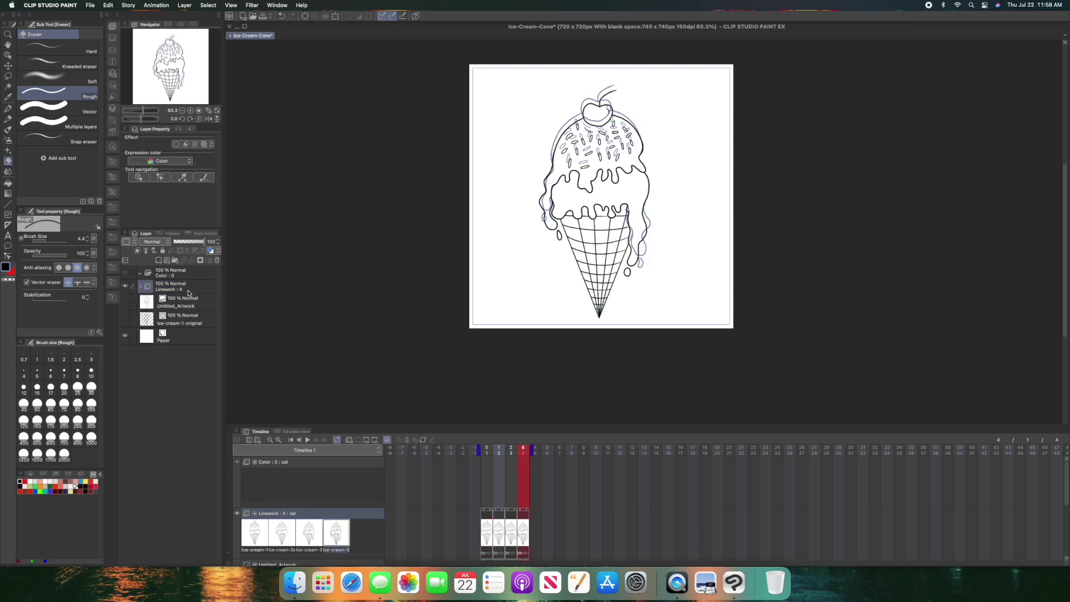
- Set the Linework folder as the reference layer and select the Color folder
right_click(190, 291)
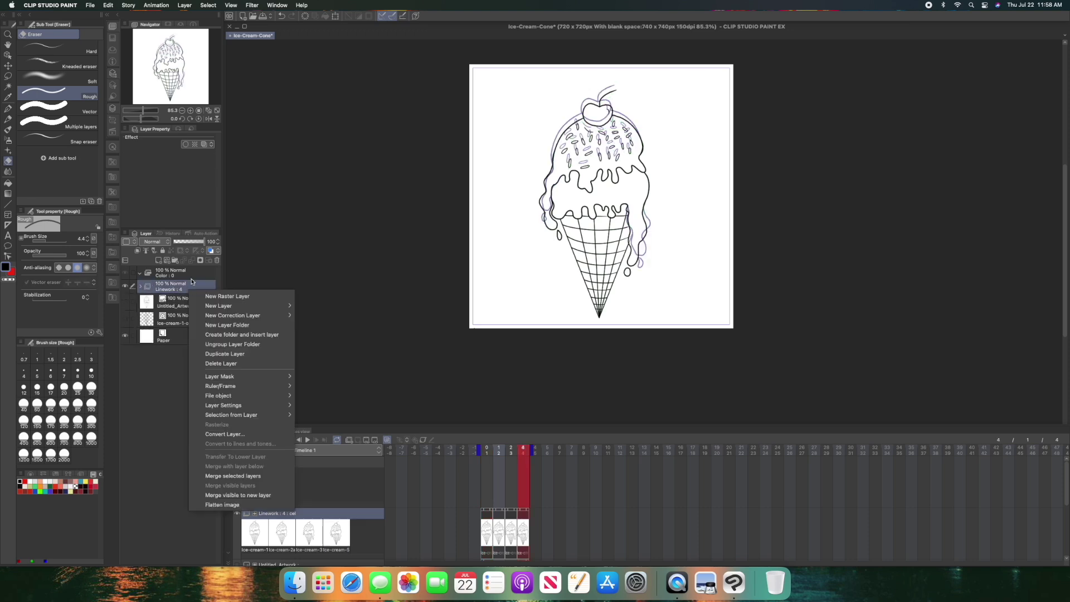
mouse_move(231, 306)
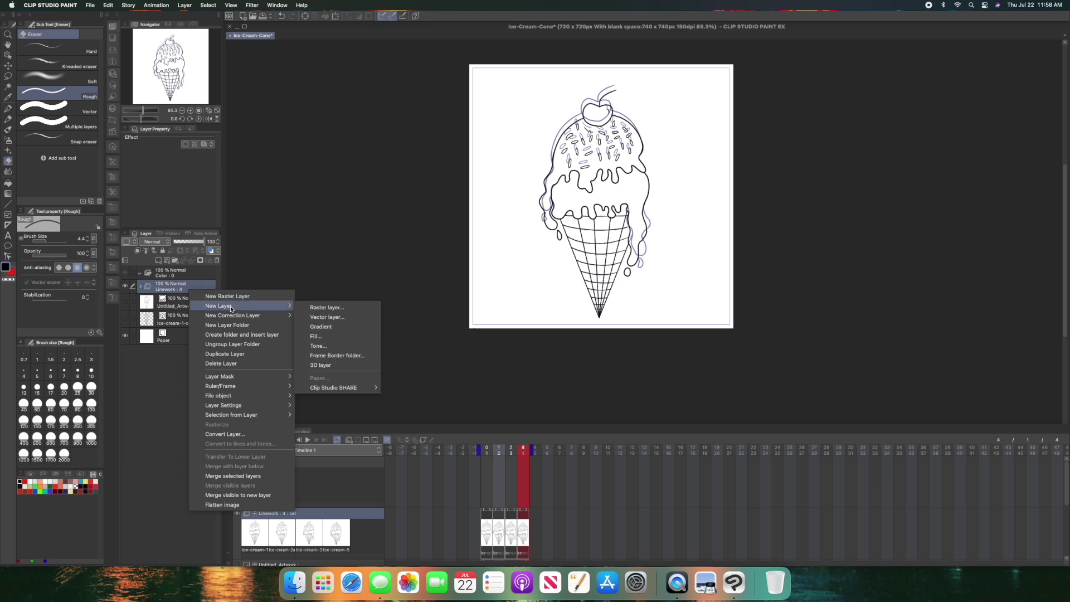
mouse_move(269, 417)
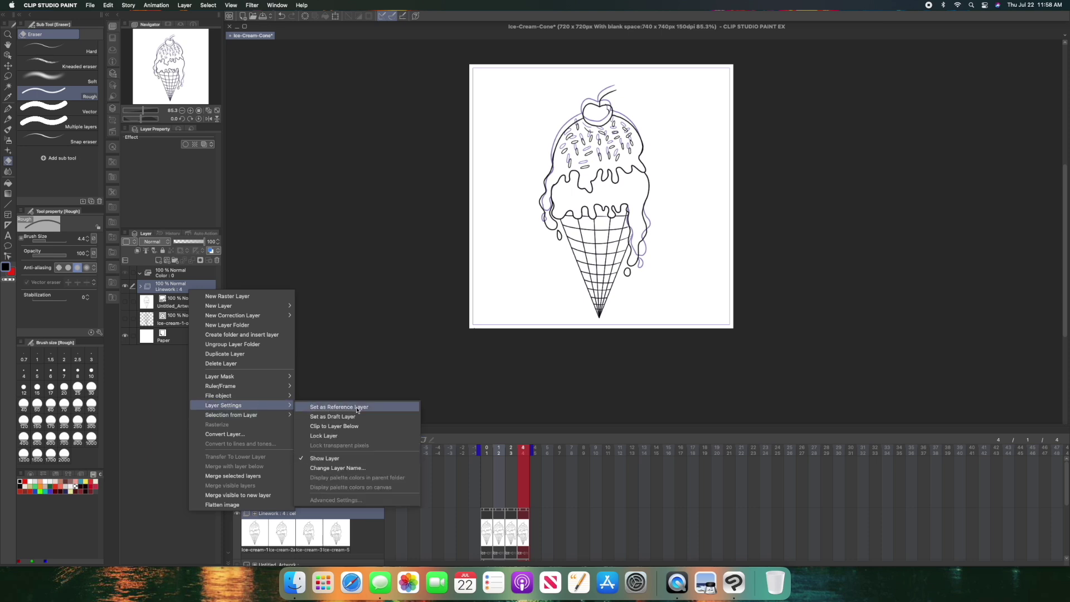
click(345, 405)
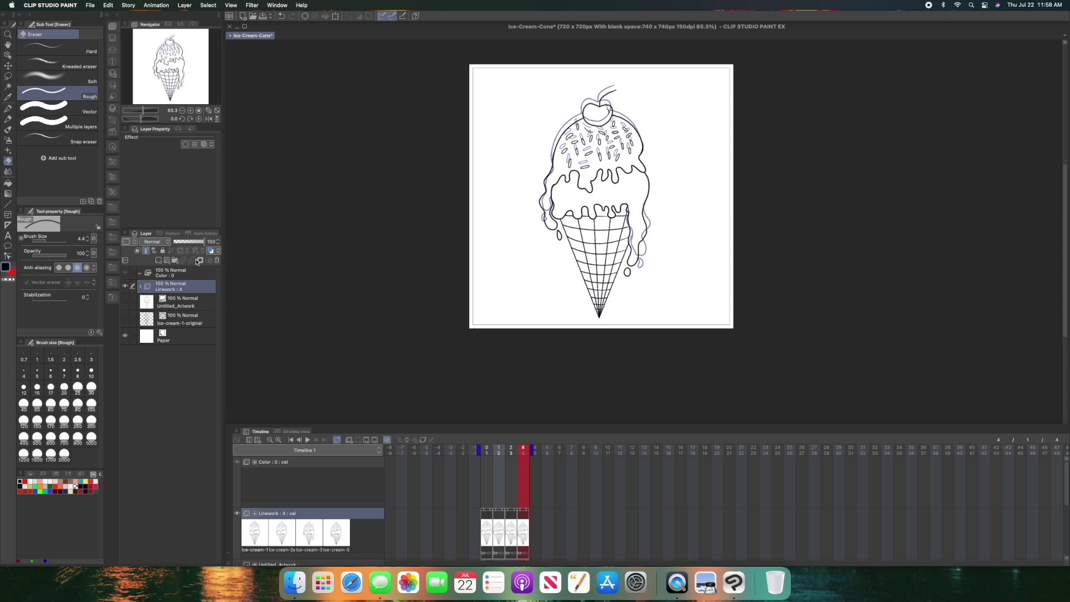
click(190, 275)
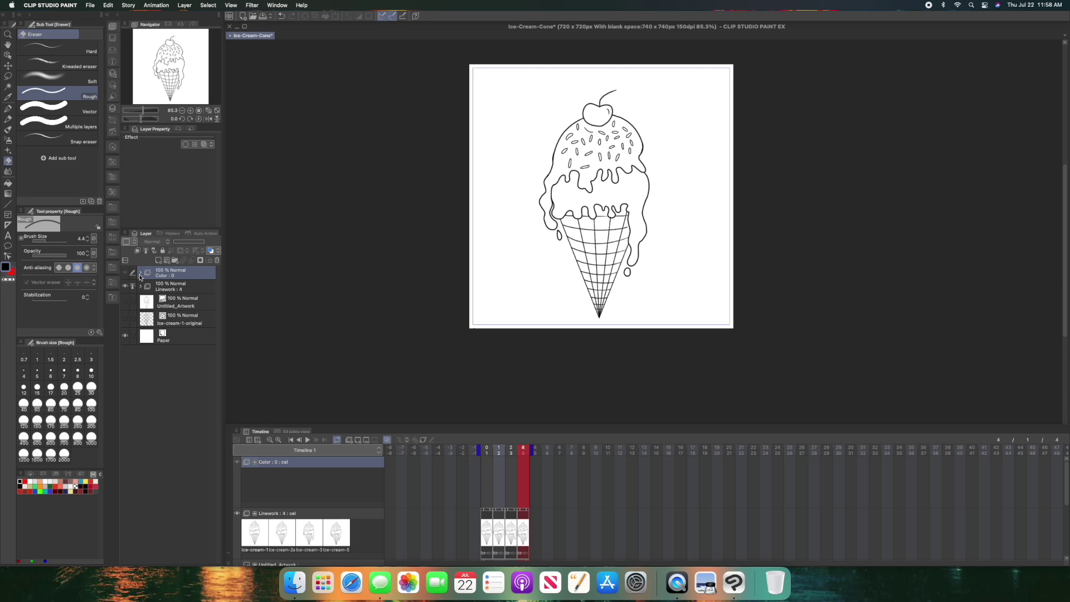
- Add a new animation cel to the Color folder and paste three copies of it, giving four blank cels
click(126, 287)
click(126, 288)
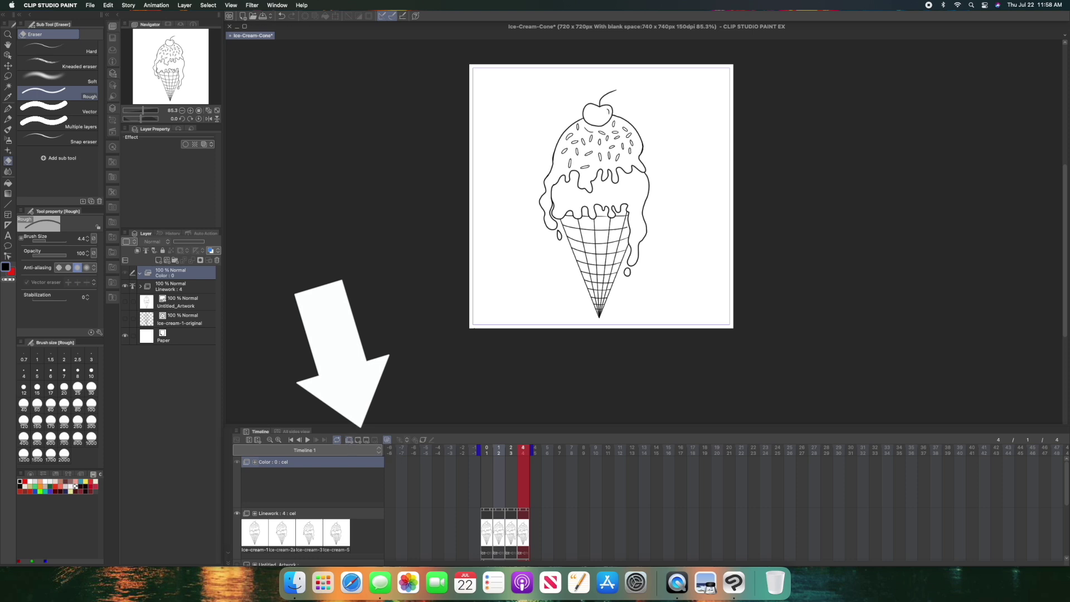
click(359, 441)
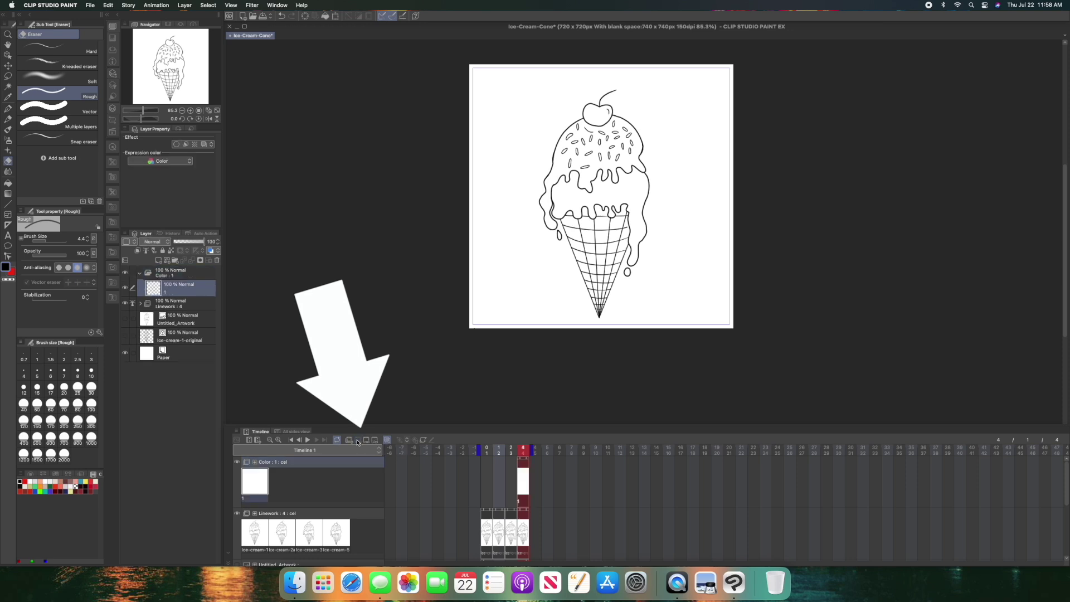
key(super+v)
key(super+v)
key(super+v)
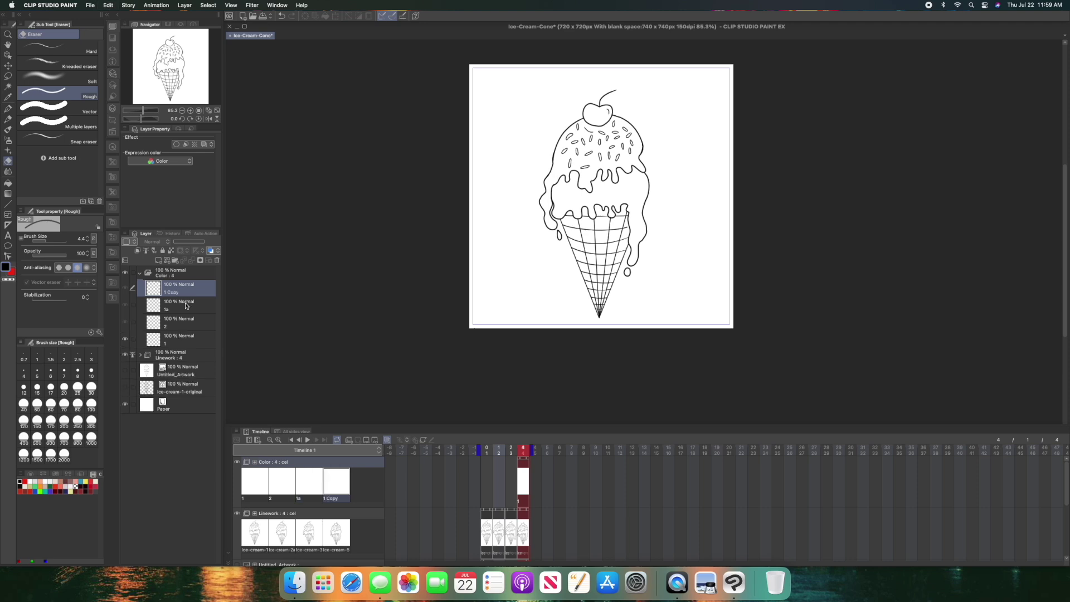
- Rename the four blank Color cels, from the lowest up, as Ice-cream-cone-1-color through Ice-cream-cone-4-color
click(177, 337)
double_click(170, 342)
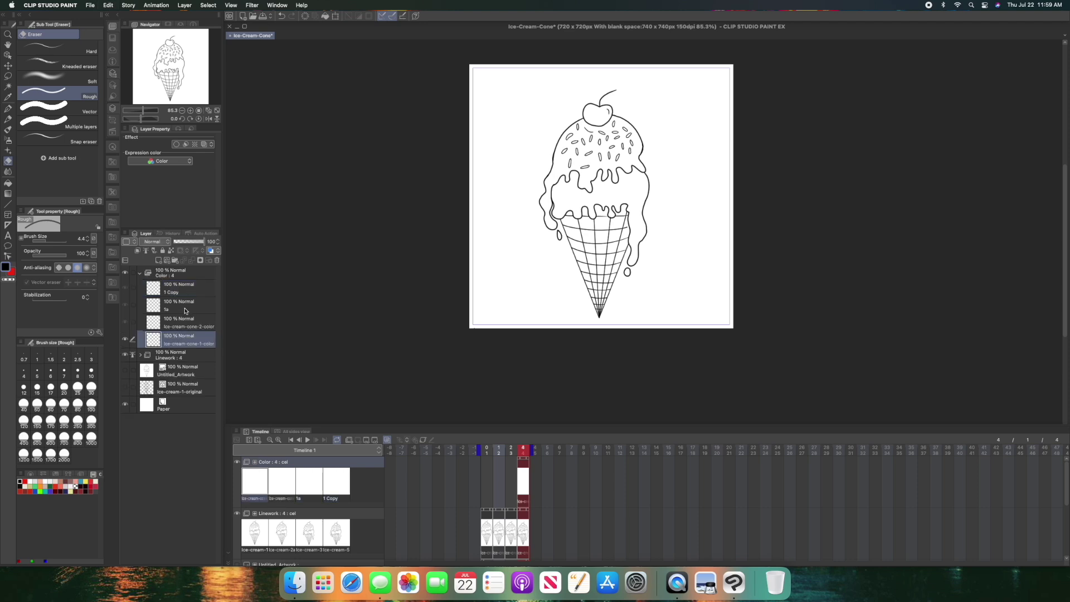
double_click(189, 308)
text(Ice-cream-cone-1-color)
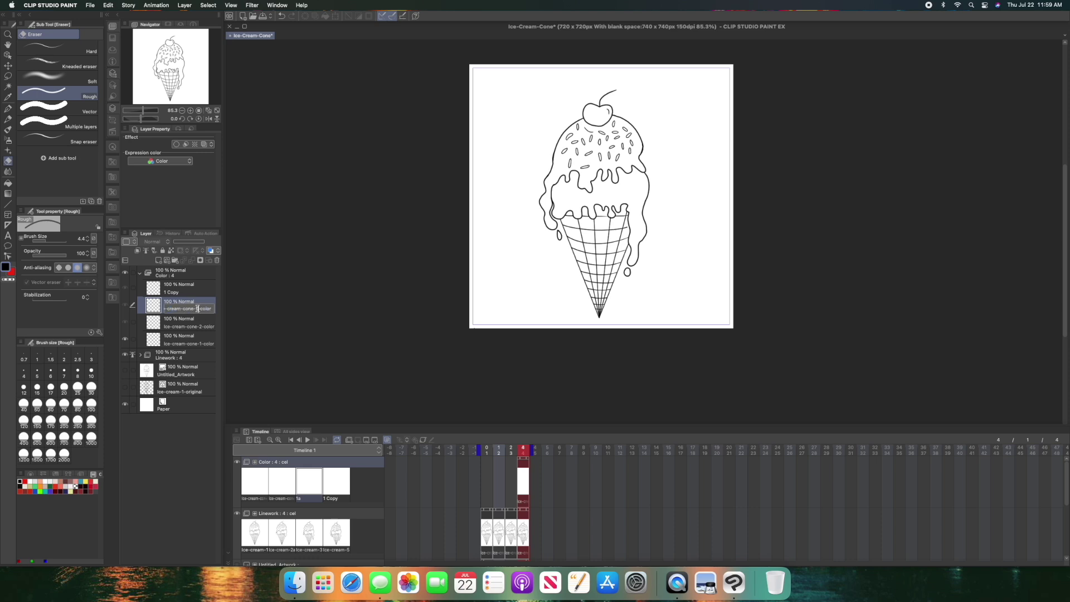
key(BackSpace)
text(3)
double_click(193, 291)
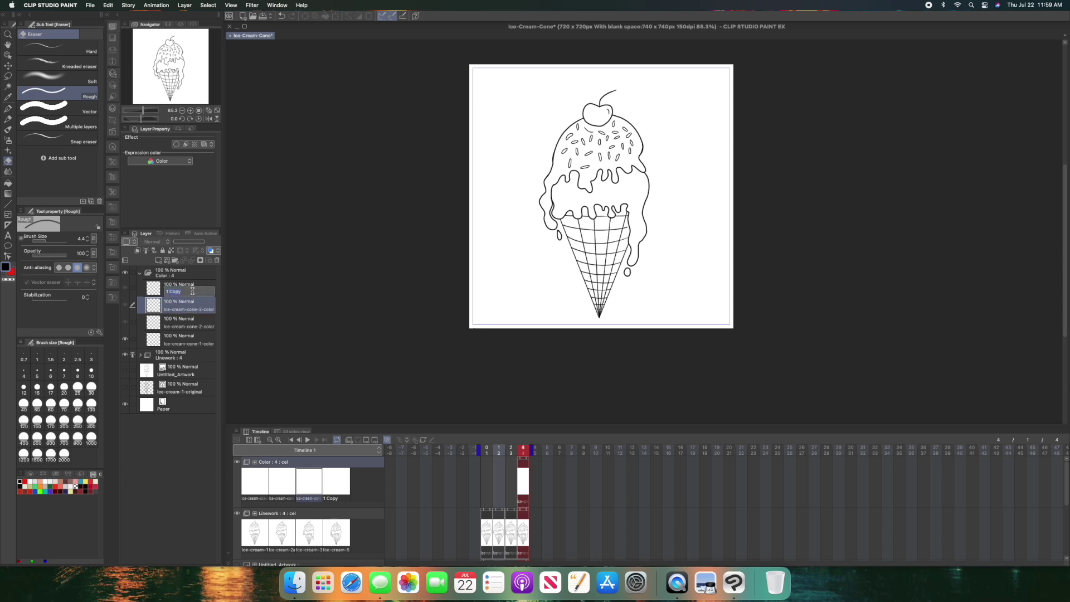
text(Ice-cream-cone-1-color)
key(BackSpace)
text(4)
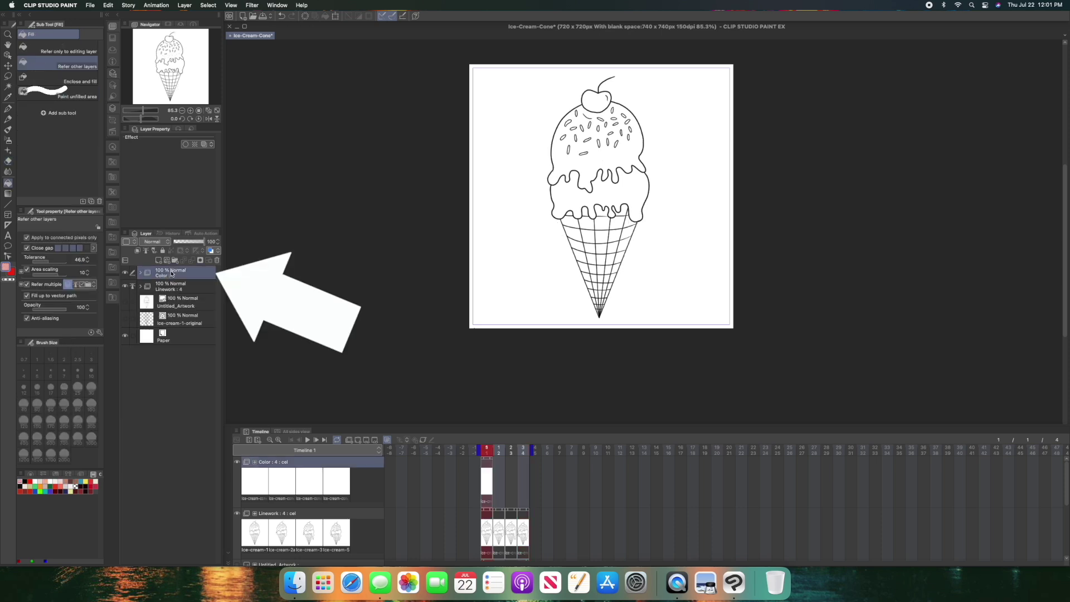
- Move the Color folder below the Linework folder and expand it to show its cels
drag(173, 275, 176, 296)
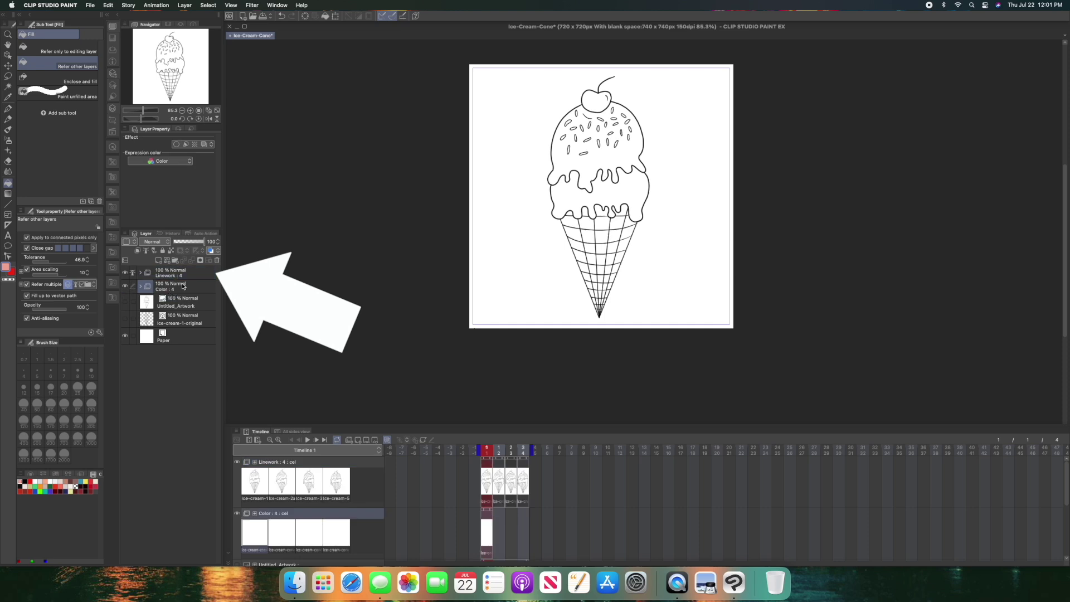
click(140, 288)
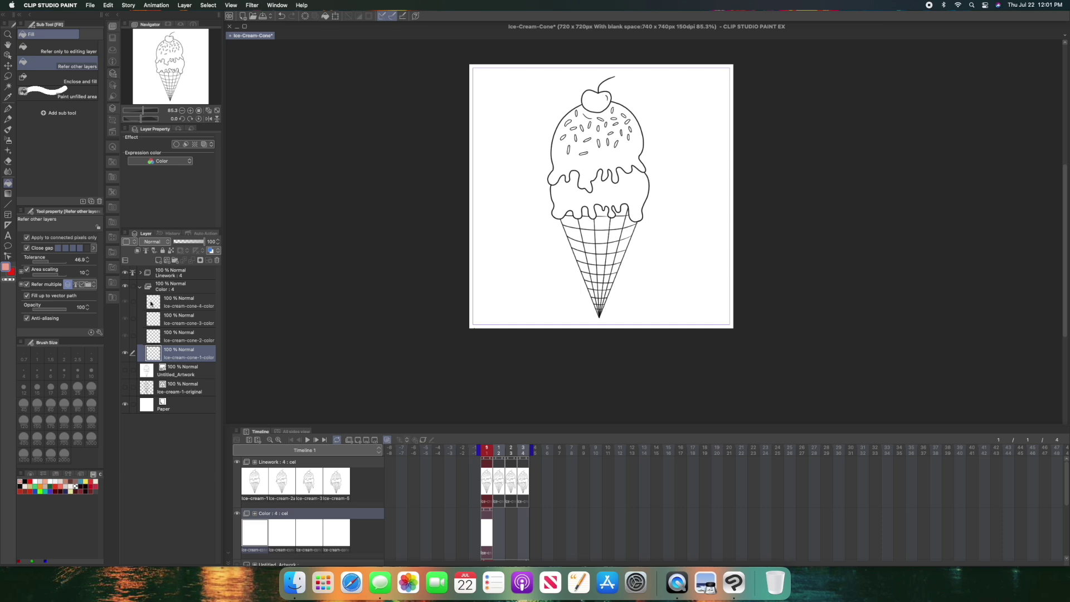
click(146, 275)
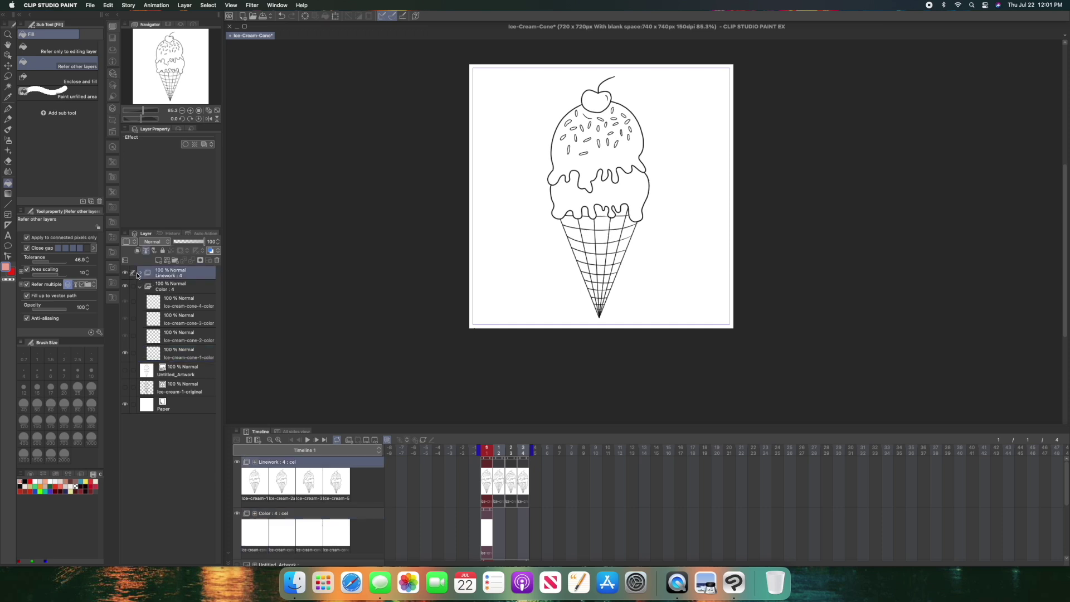
- Fill the upper scoop with pink on the Ice-cream-cone-1-color cel, referring to the other layers
click(176, 353)
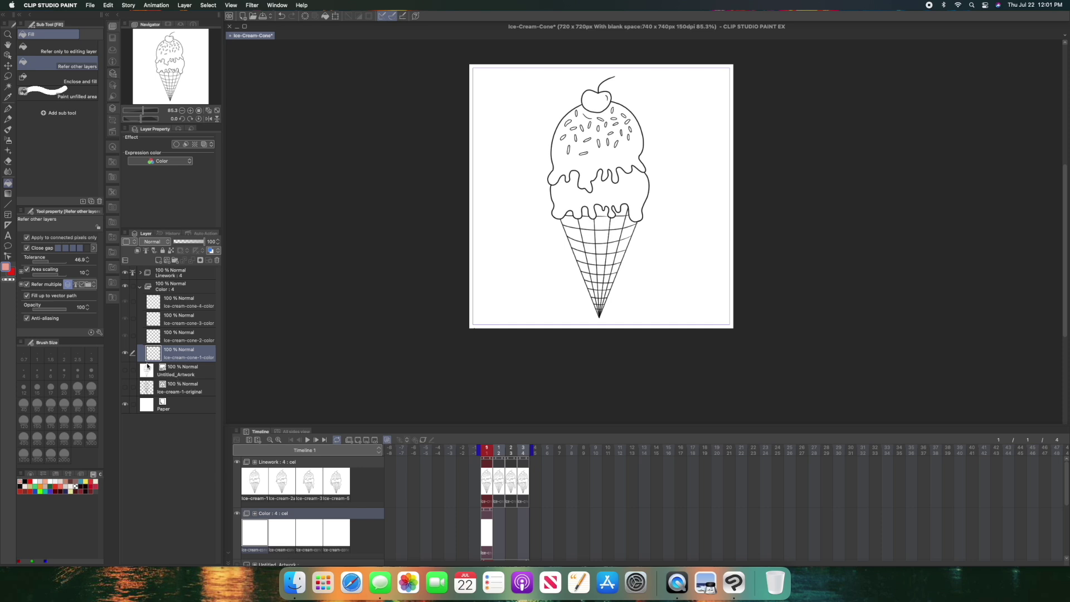
click(583, 156)
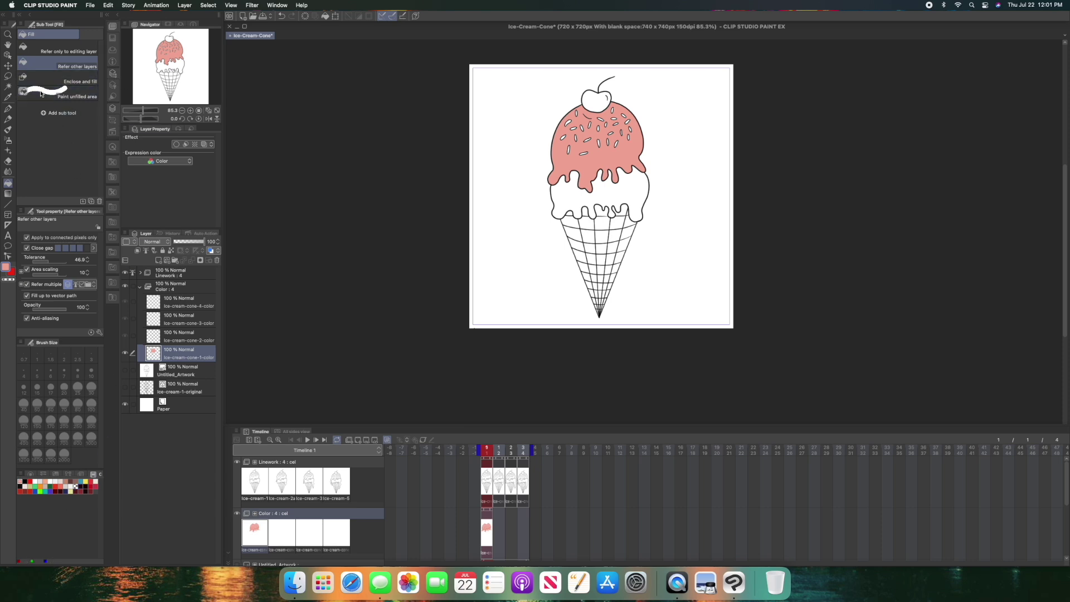
scroll(1060, 283, up, 3)
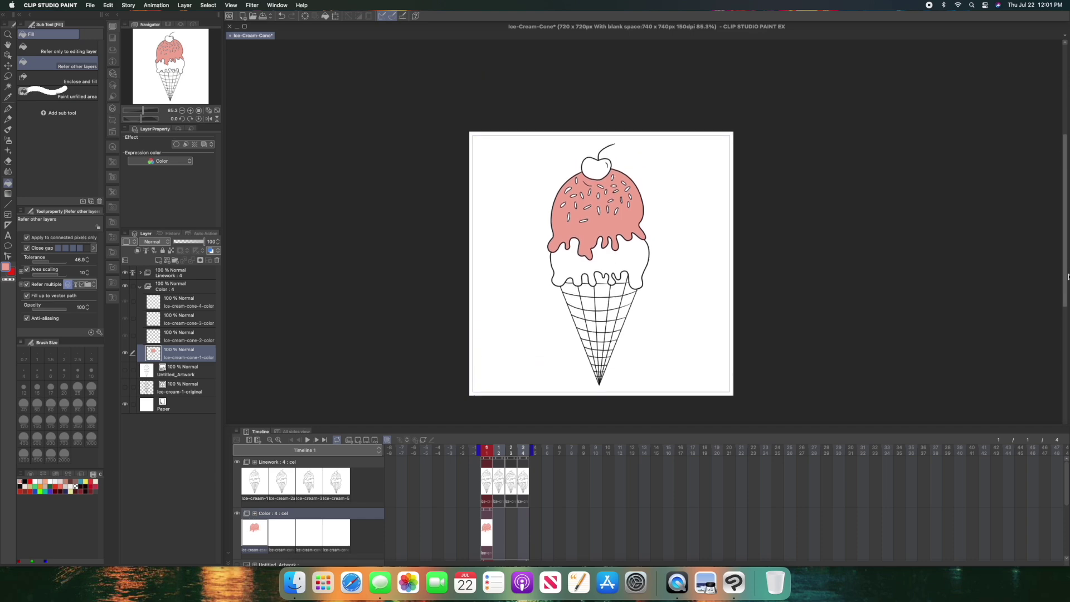
- Choose a mint green drawing color and fill the lower scoop with it
scroll(1060, 283, up, 5)
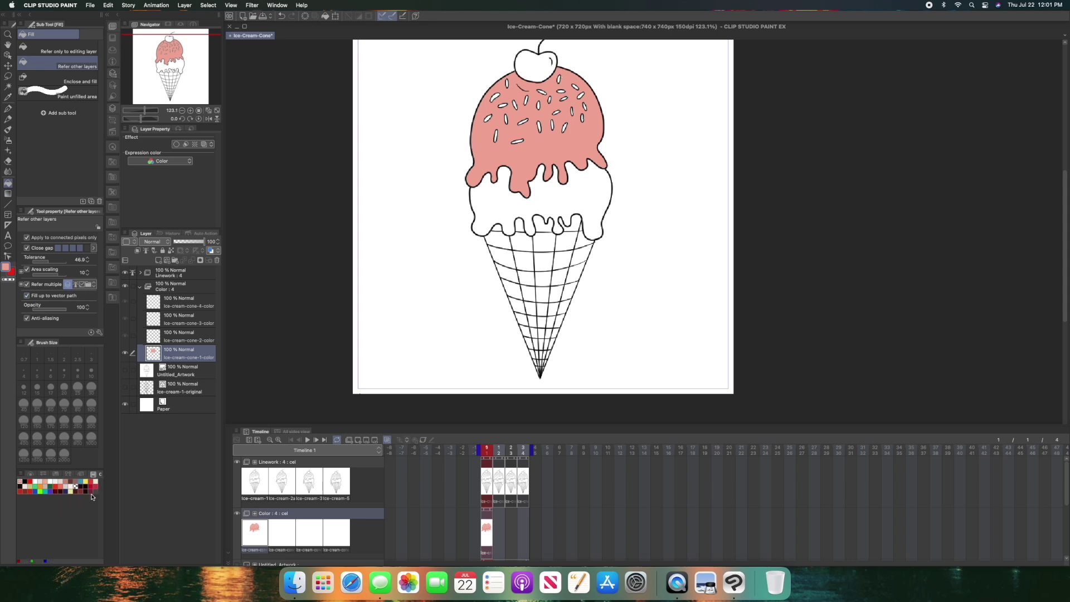
double_click(8, 267)
drag(544, 331, 543, 320)
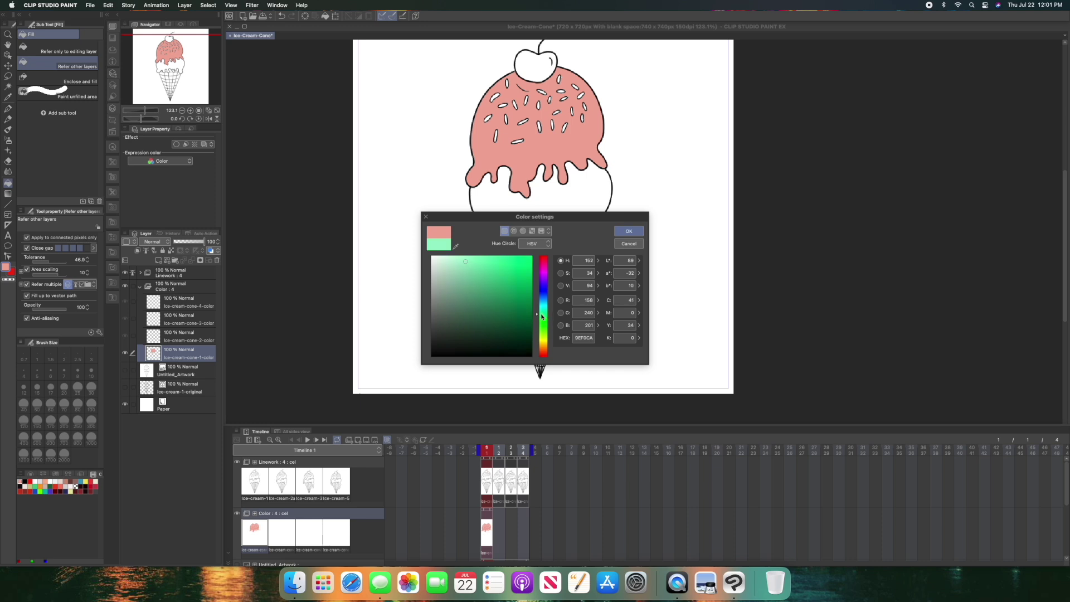
click(471, 267)
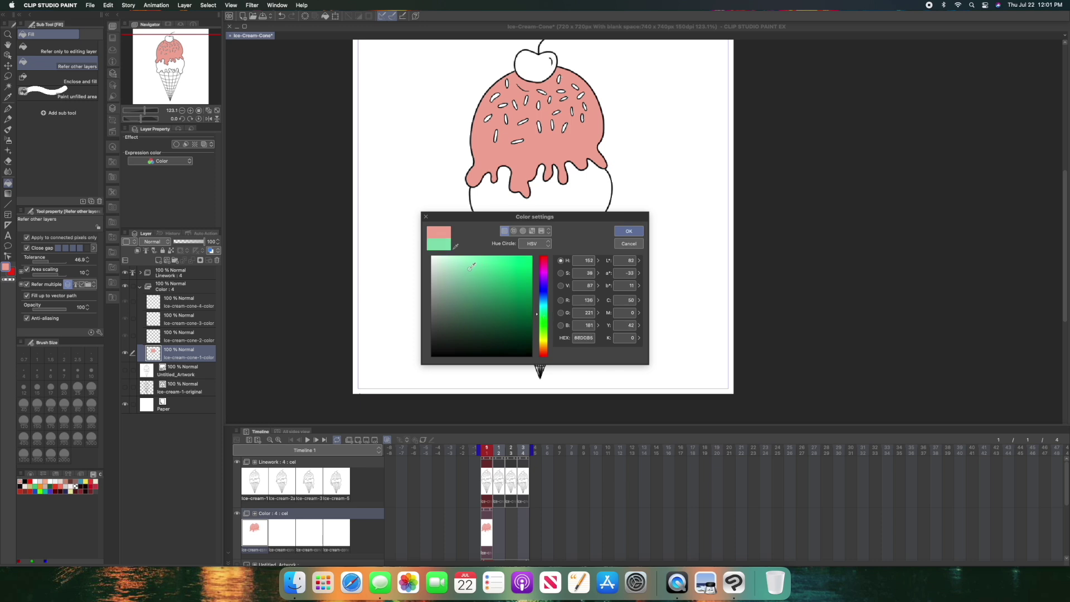
click(635, 232)
click(556, 198)
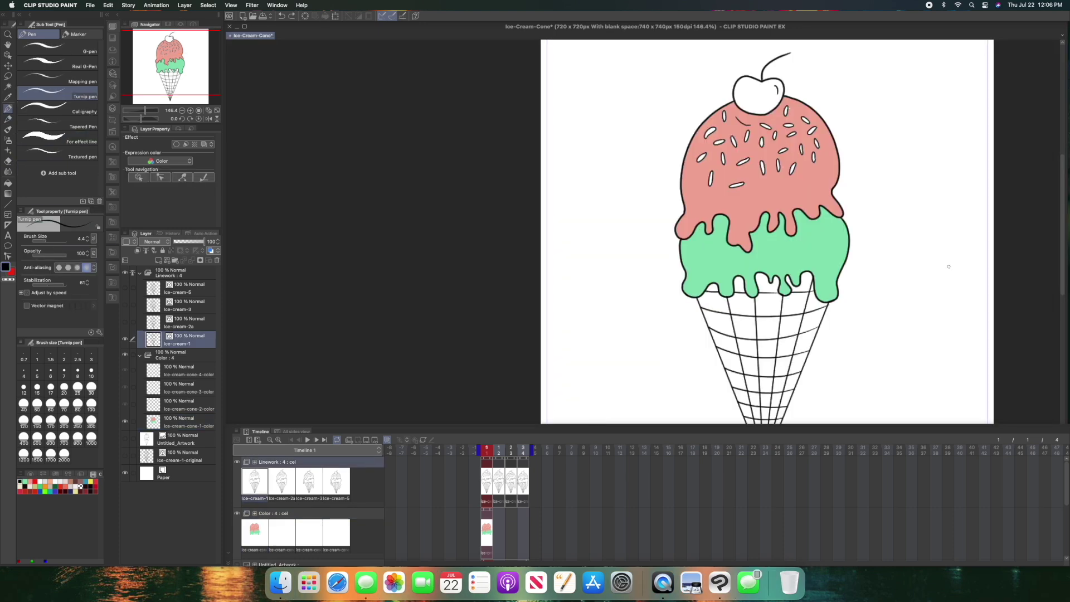
- Fill the cherry with red on the Ice-cream-cone-1-color cel and switch to a brush for touching it up
click(38, 481)
click(8, 182)
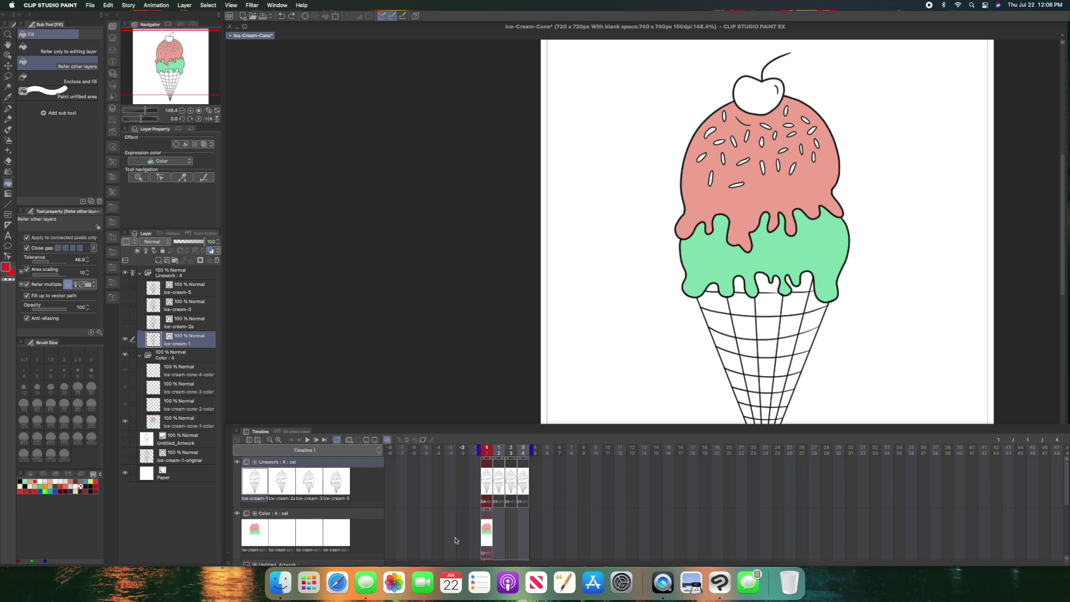
click(173, 422)
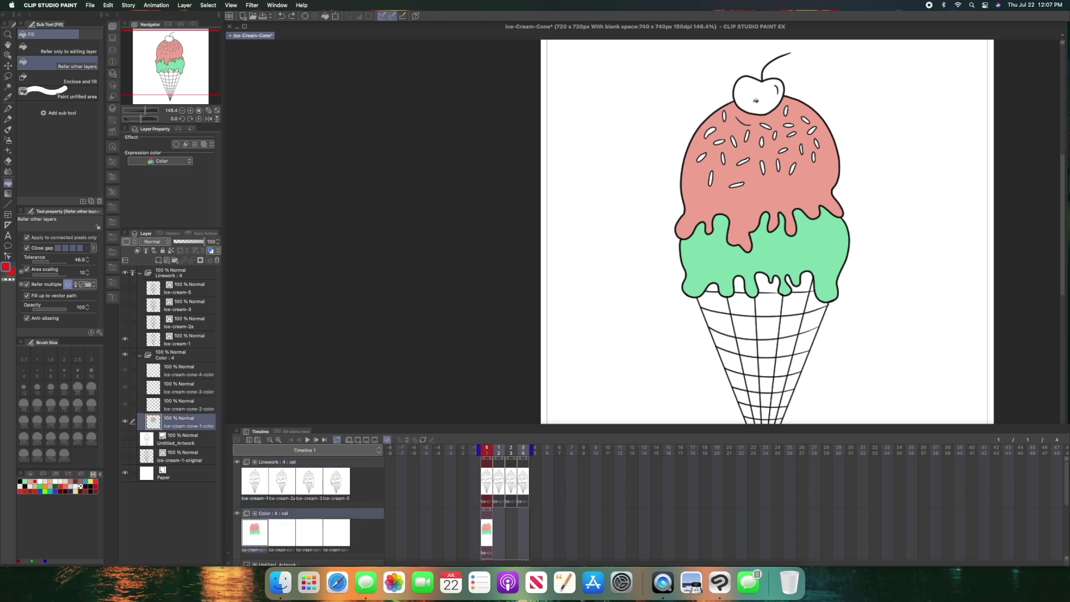
click(758, 96)
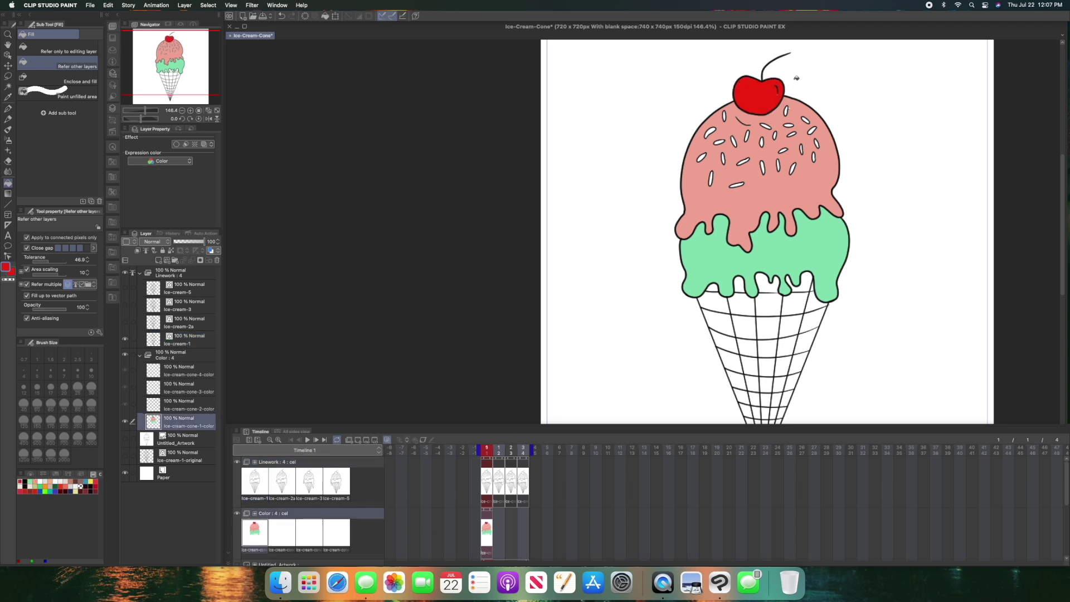
scroll(795, 80, up, 5)
scroll(796, 78, up, 2)
key(b)
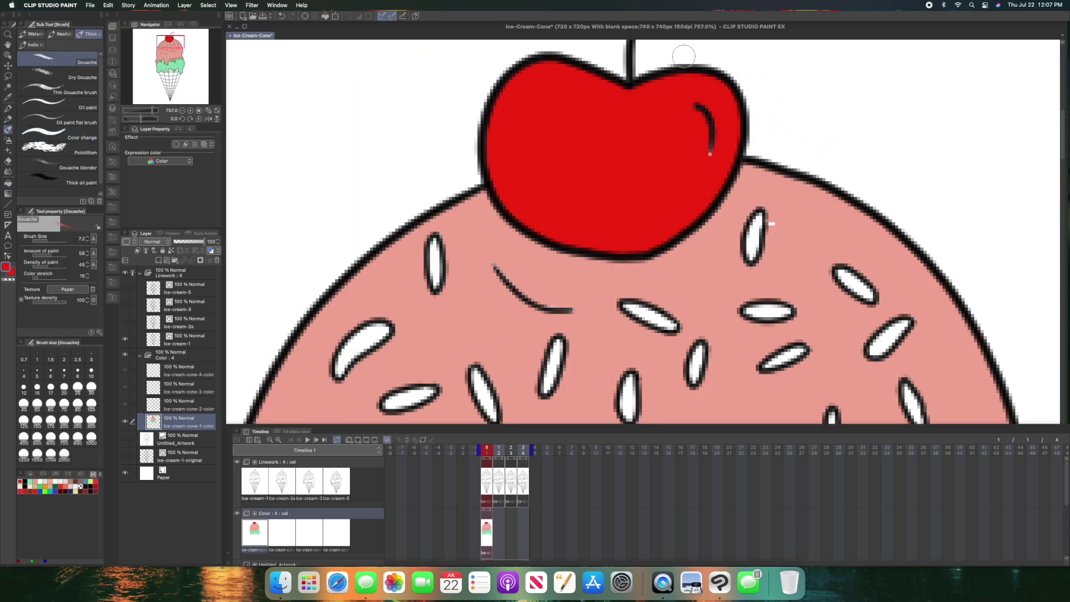
click(72, 134)
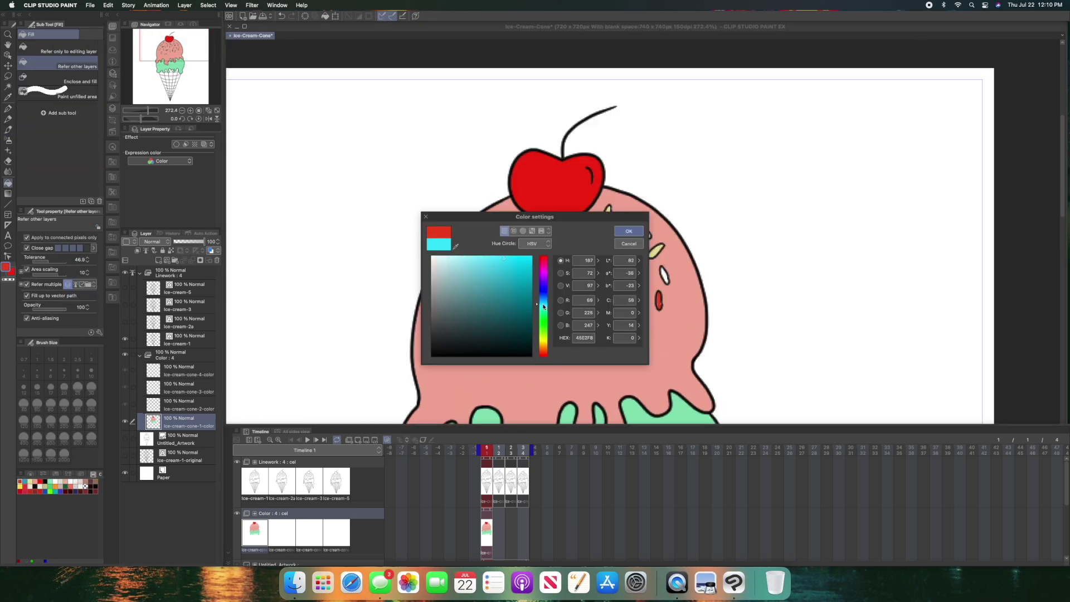
- Set the drawing color to bright cyan and fill several sprinkles on the upper scoop with it
click(629, 231)
click(564, 320)
click(612, 243)
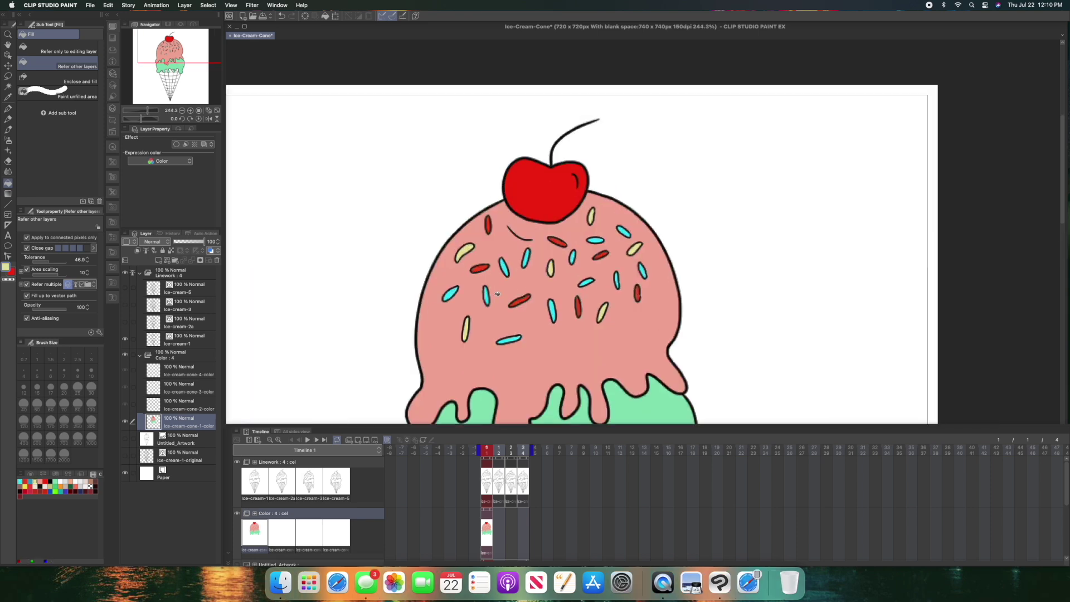
- Fill the sections of the waffle cone, including the gaps between the green drips, with brown
scroll(498, 294, down, 5)
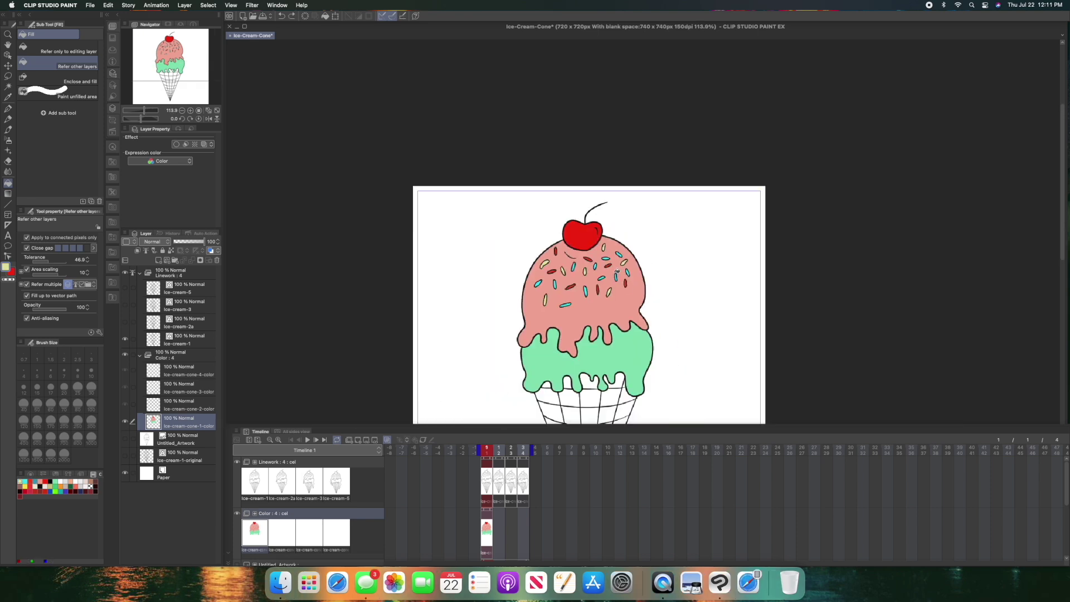
scroll(641, 334, down, 3)
click(536, 215)
click(521, 215)
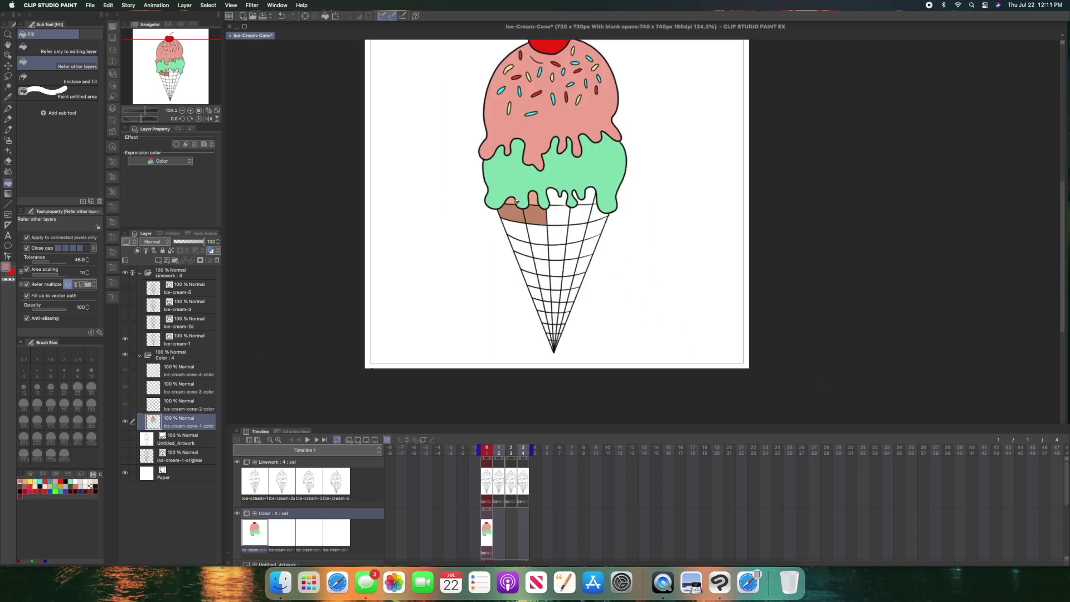
click(580, 211)
scroll(535, 223, up, 3)
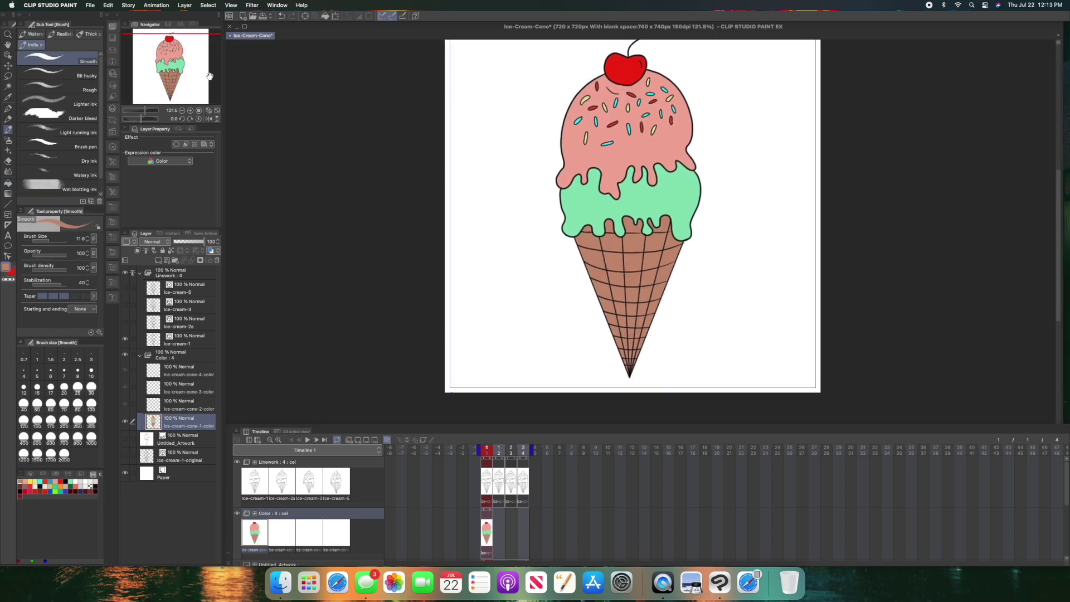
- Look over the colored first frame and select the Ice-cream-cone-2-color cel in the Color folder
drag(210, 75, 217, 69)
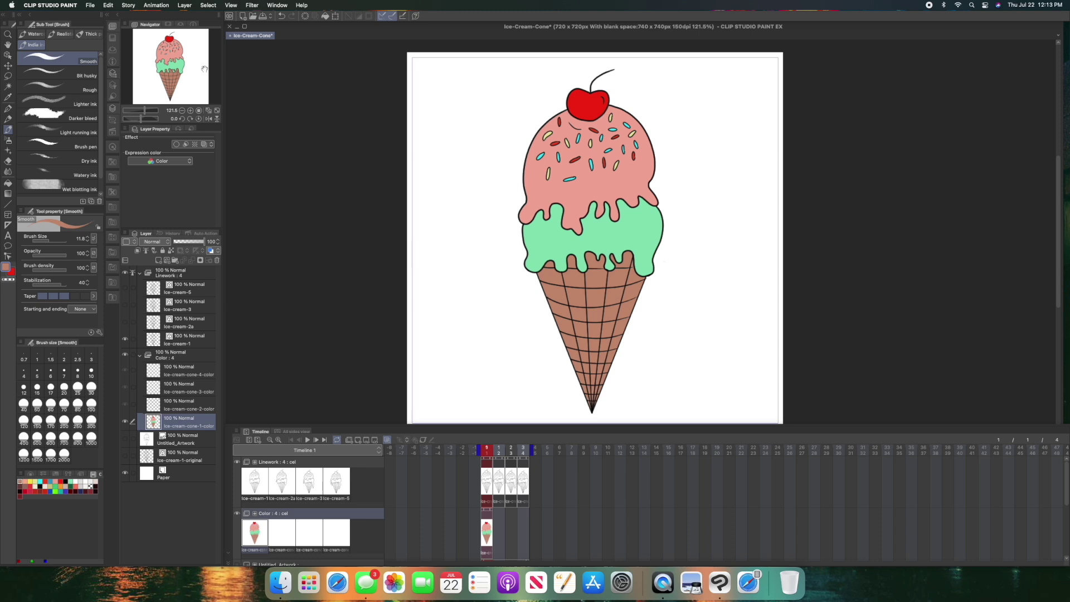
click(179, 340)
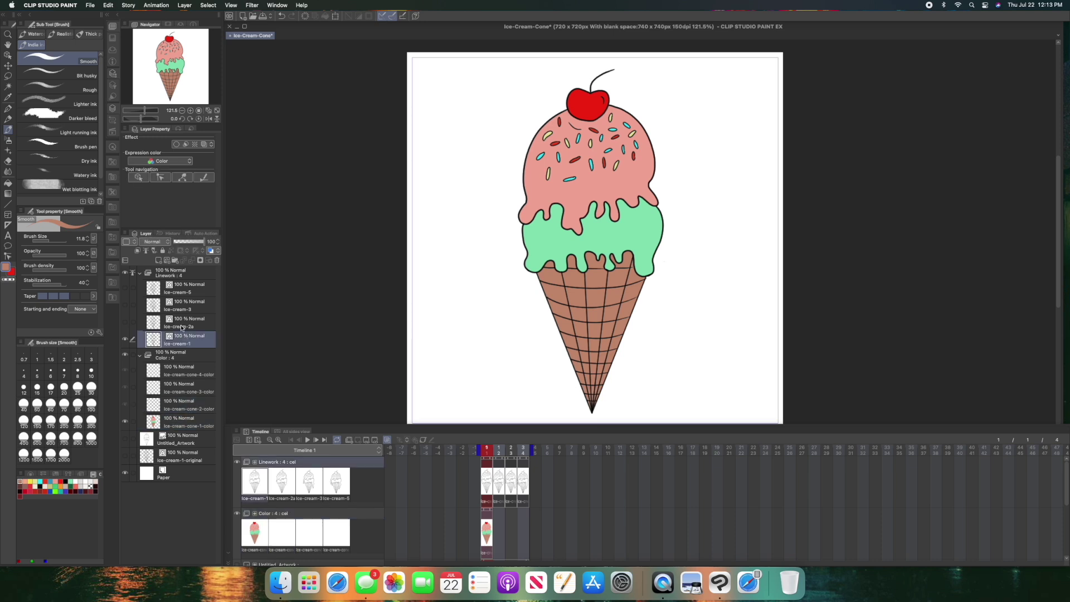
click(184, 404)
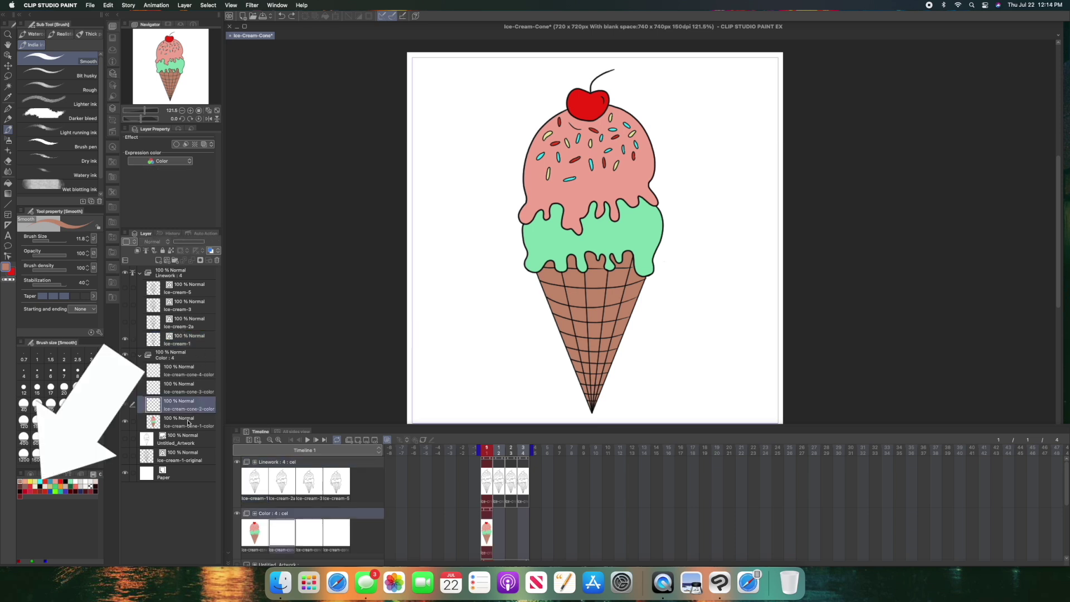
click(374, 441)
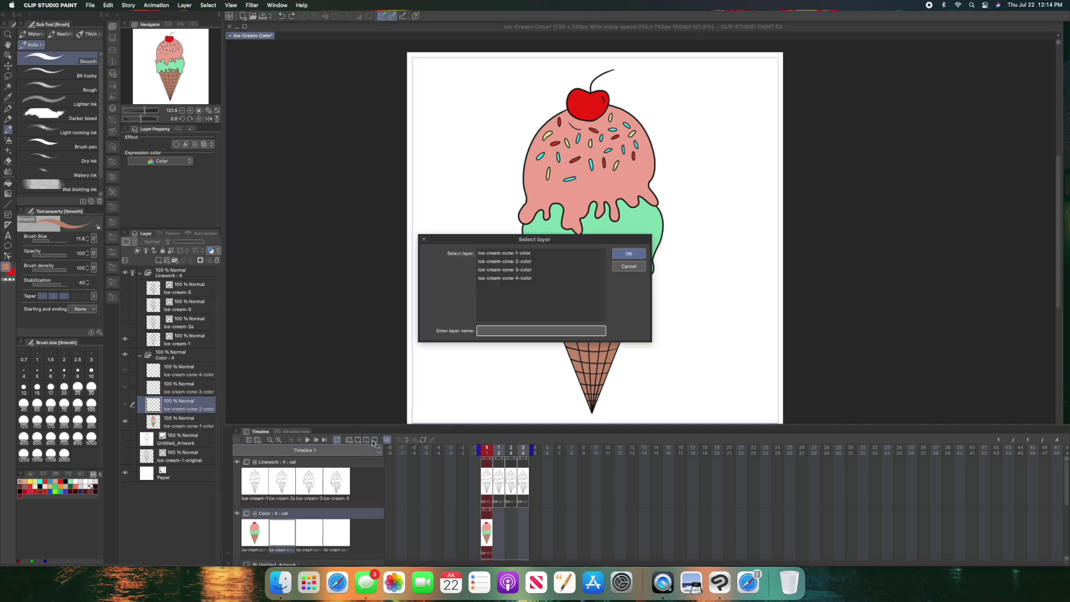
click(534, 263)
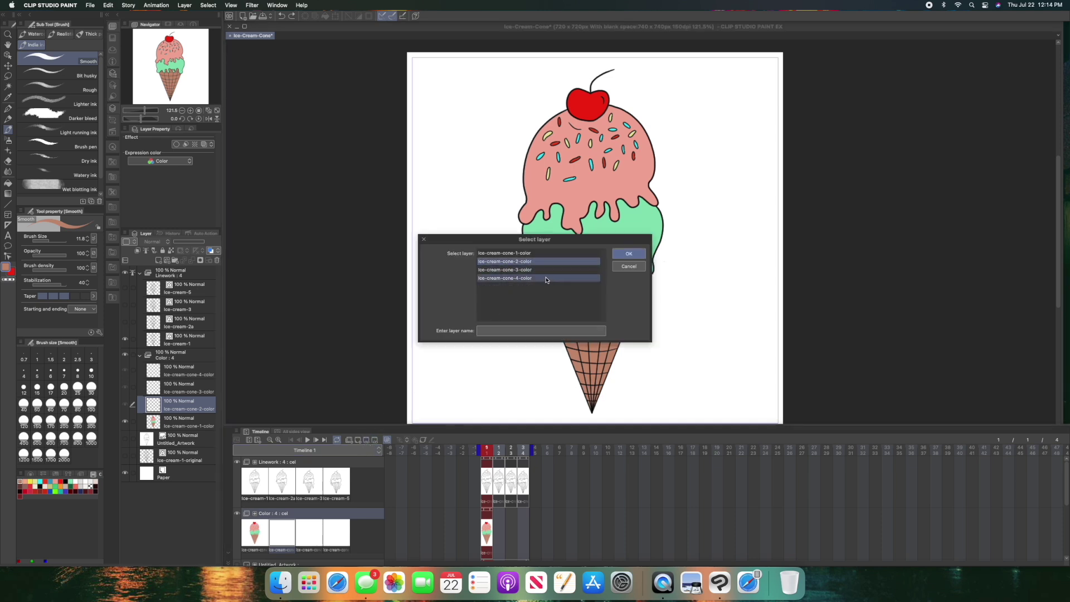
click(628, 254)
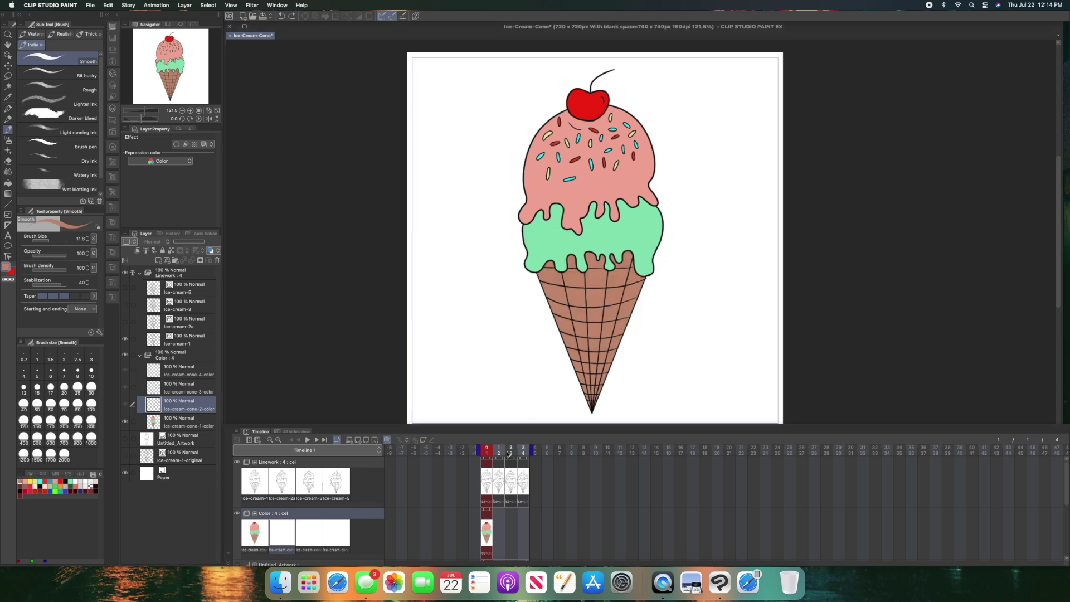
- Go to frame 2 and assign the Ice-cream-cone-2-color cel to it on the Color track
click(500, 453)
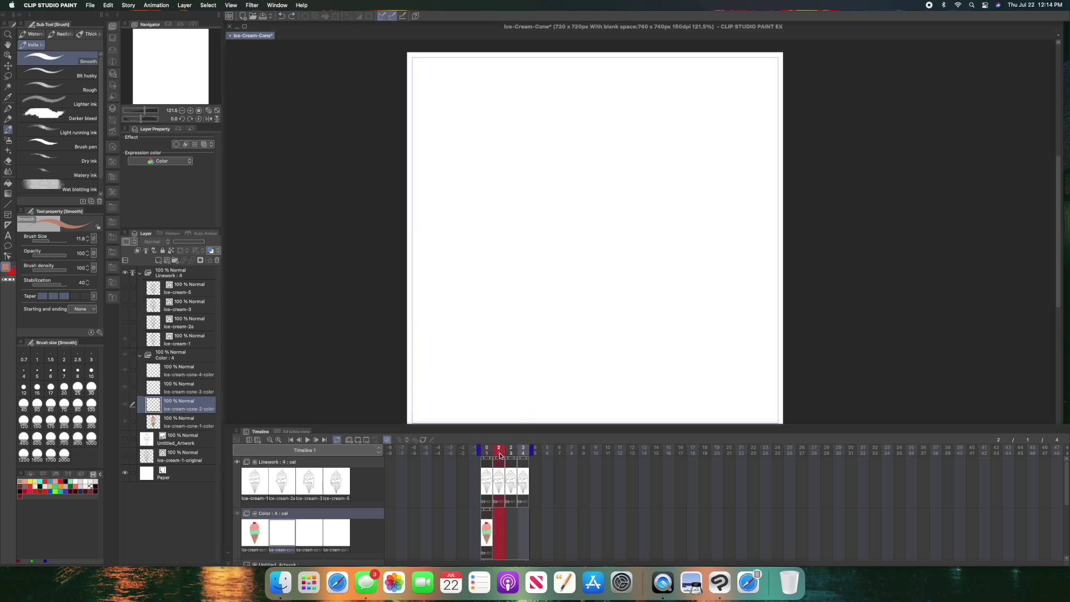
click(366, 444)
click(550, 262)
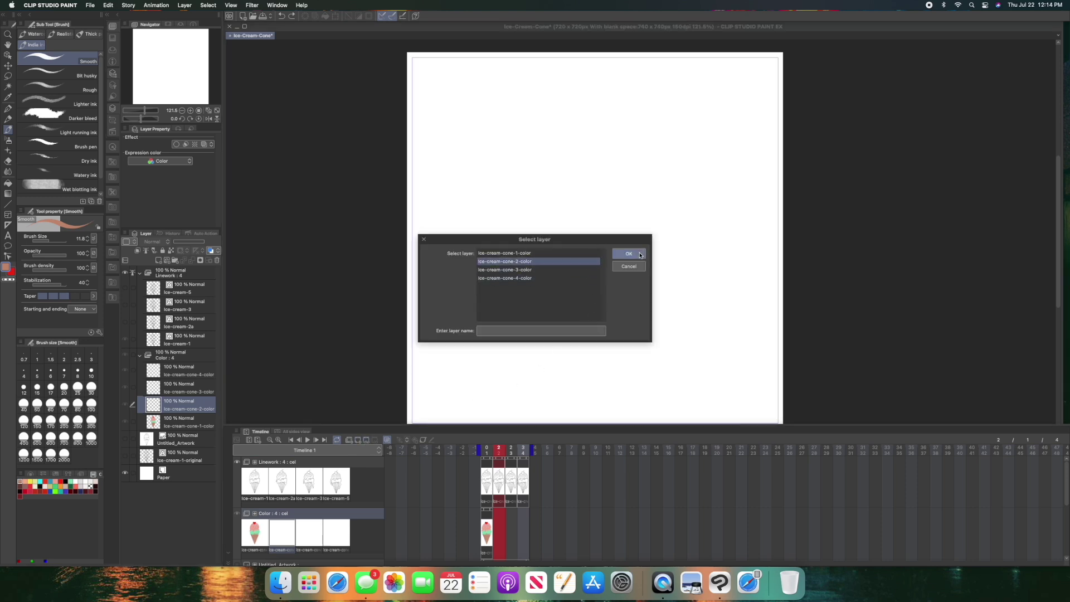
click(639, 255)
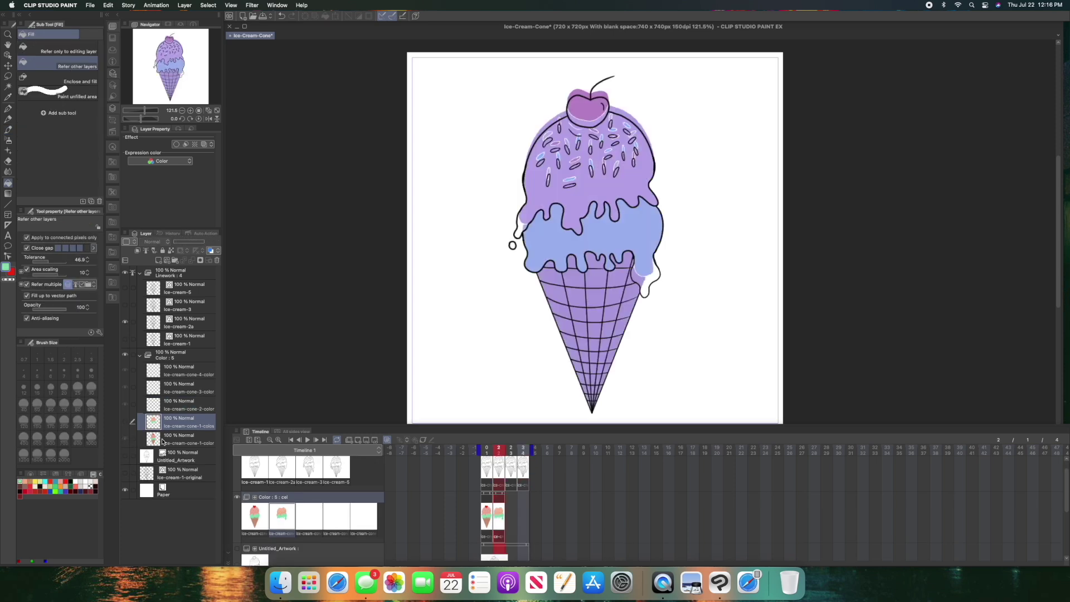
- Fill the waffle cone sections of frame 2 with brown and switch to the Smooth brush for the cone's tip
click(161, 440)
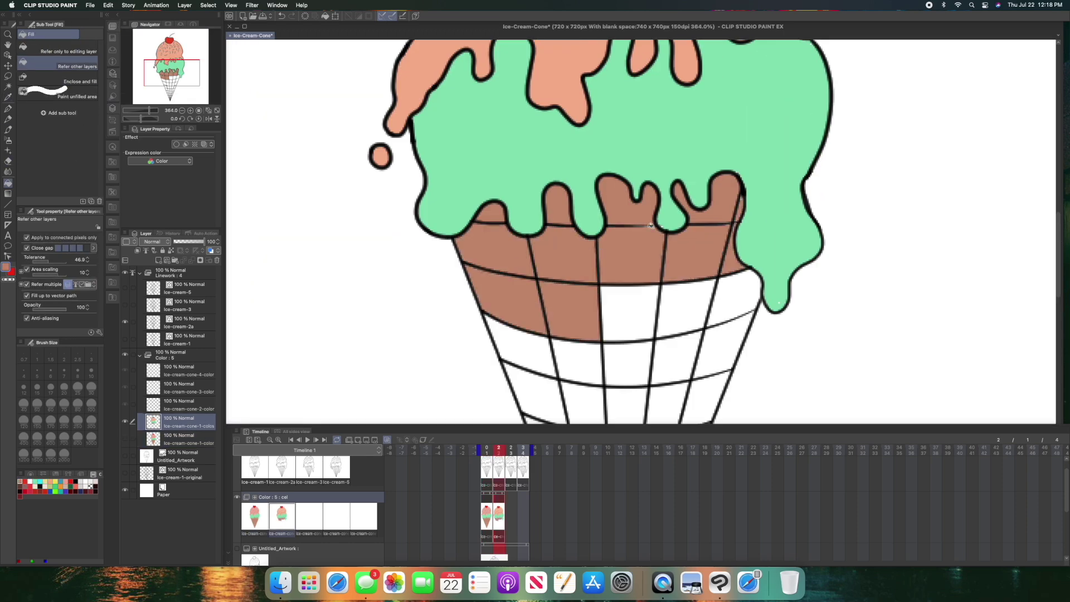
click(696, 333)
drag(696, 332, 703, 379)
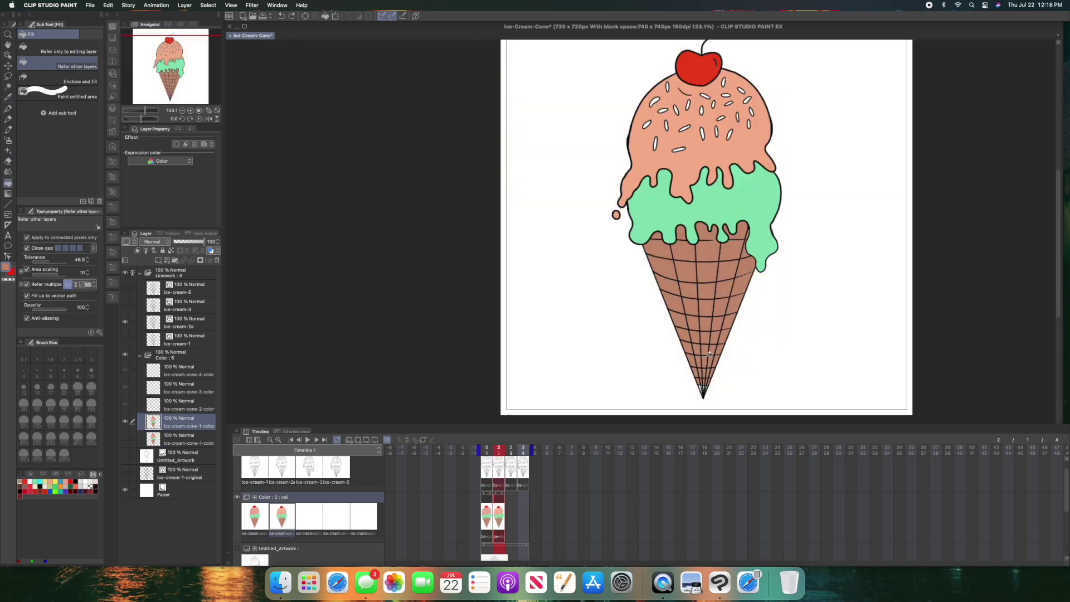
scroll(399, 245, up, 5)
key(b)
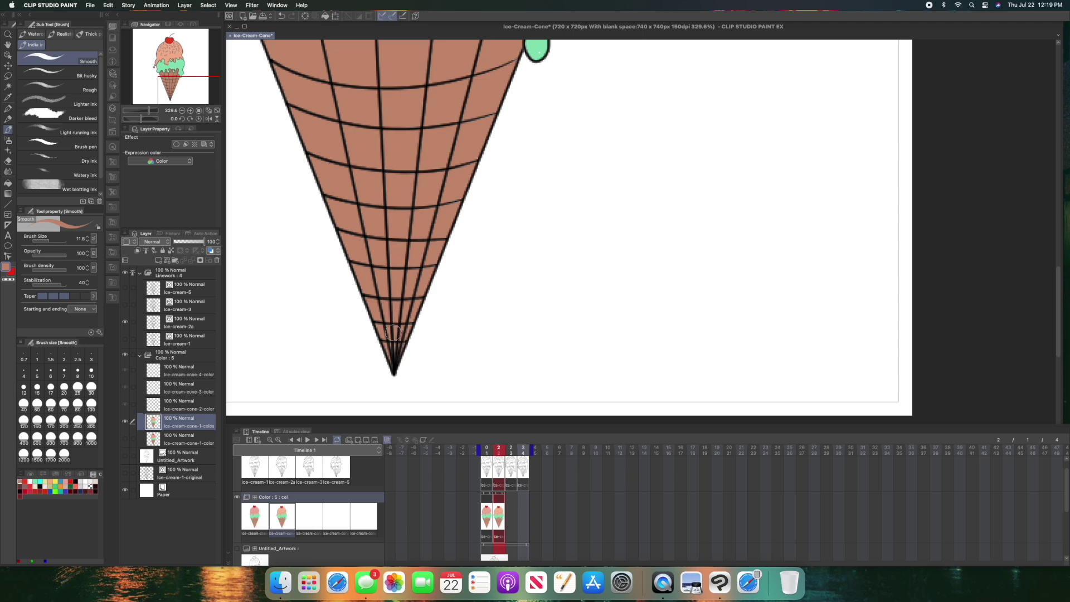
- Look over the colored second frame and play back the animation
drag(1062, 283, 1057, 226)
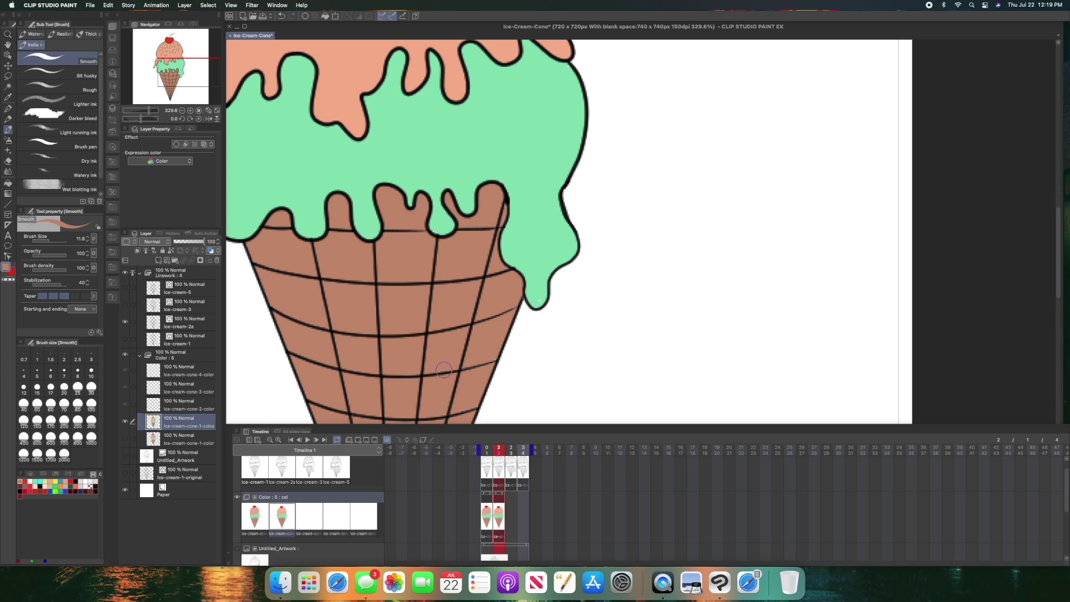
scroll(1047, 240, up, 5)
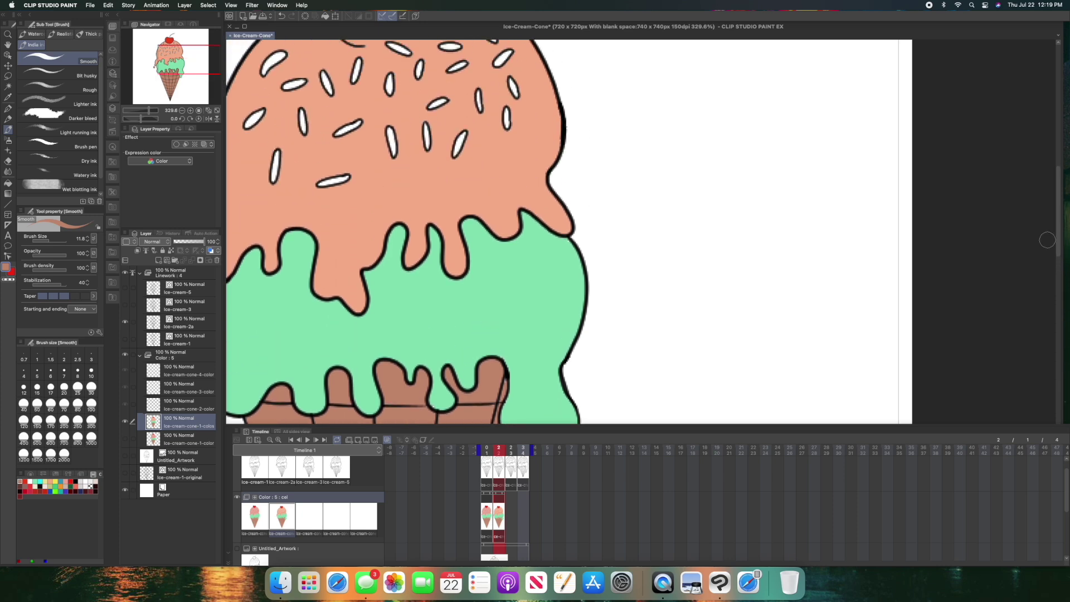
key(super+0)
click(305, 436)
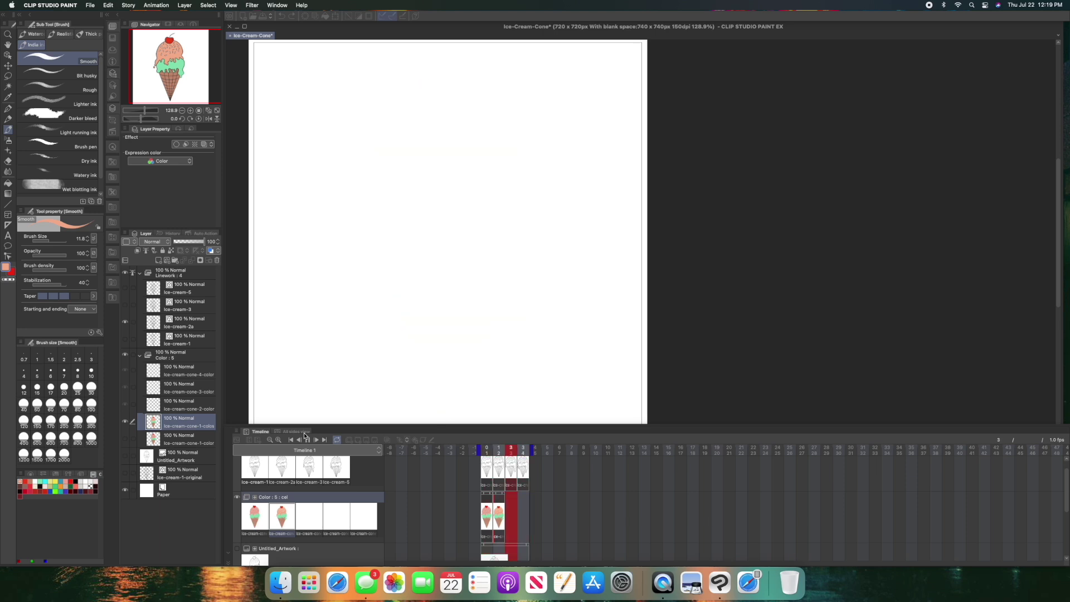
click(307, 440)
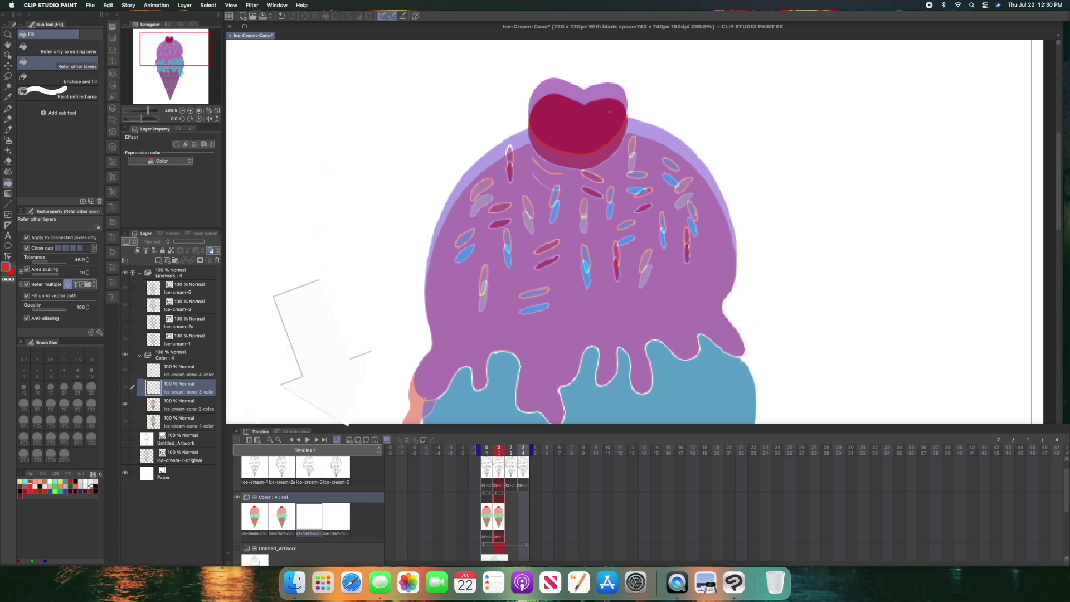
- Assign the Ice-cream-cone-3-color cel to frame 2 on the Color track
click(367, 440)
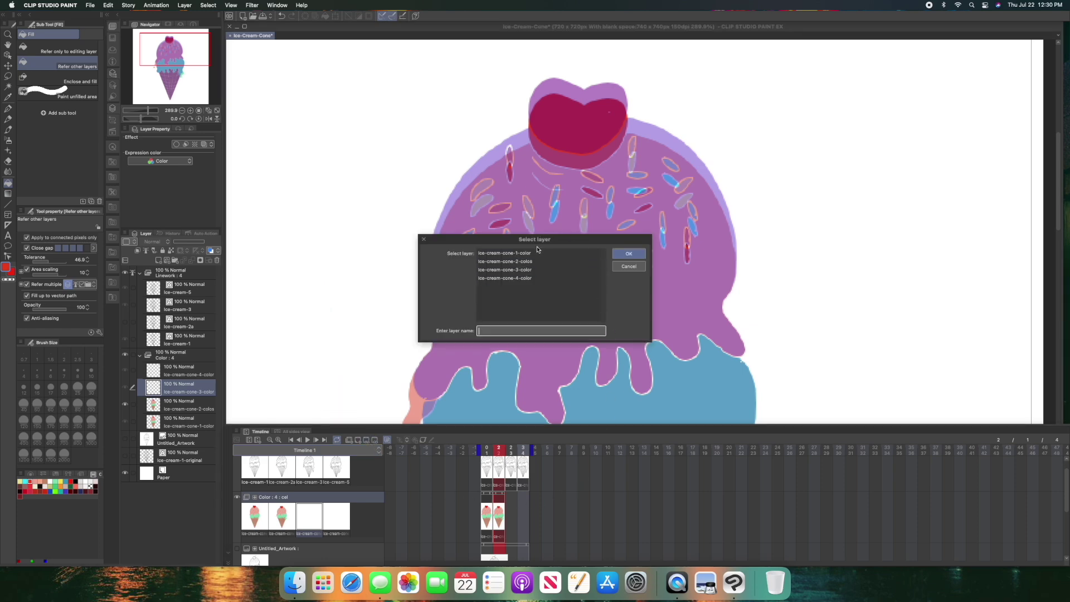
click(535, 270)
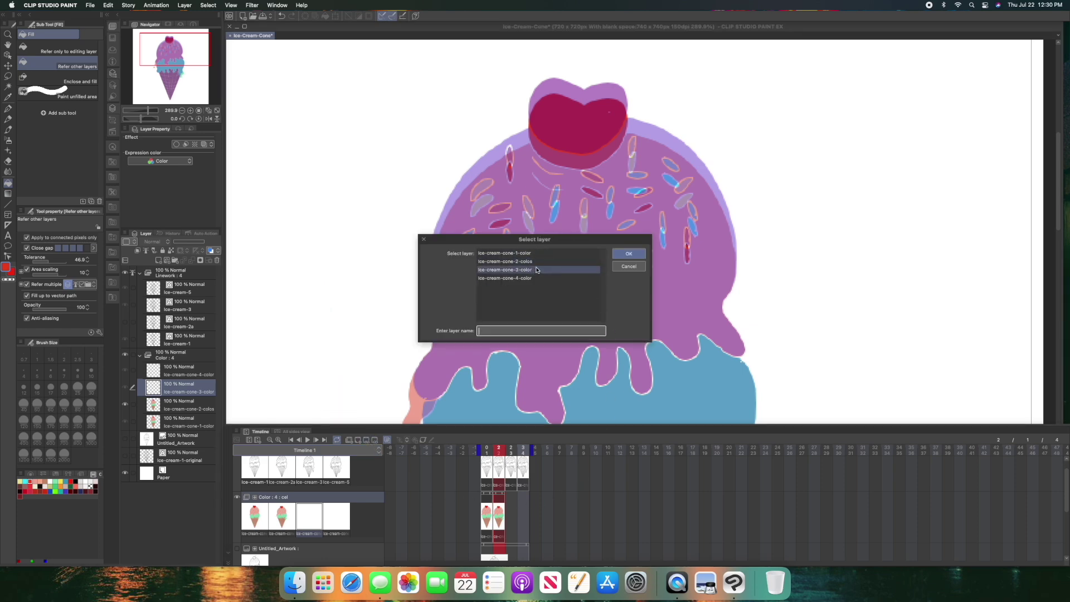
click(535, 273)
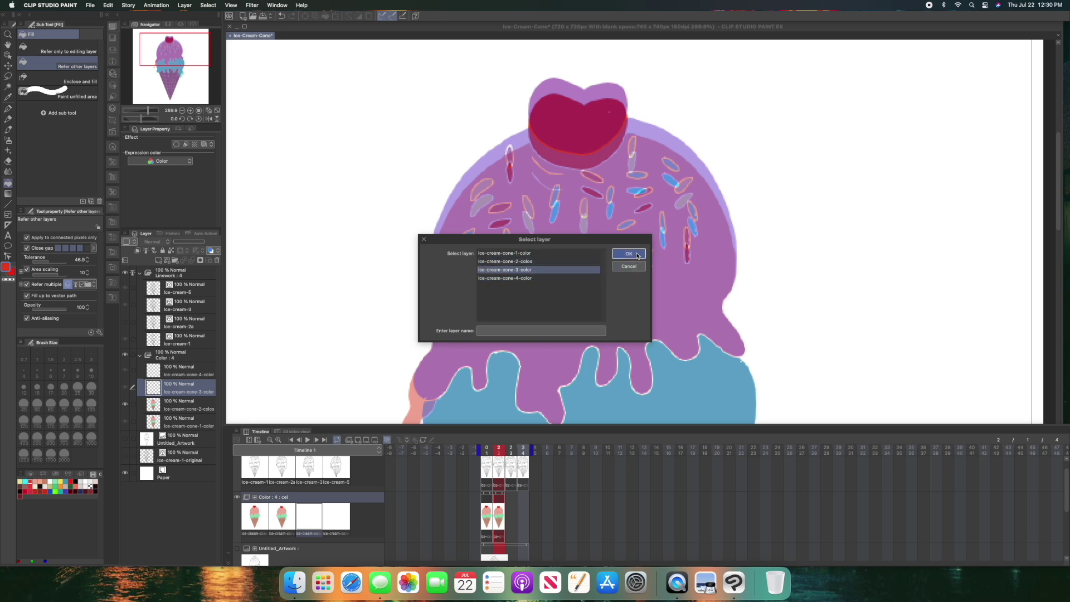
key(Return)
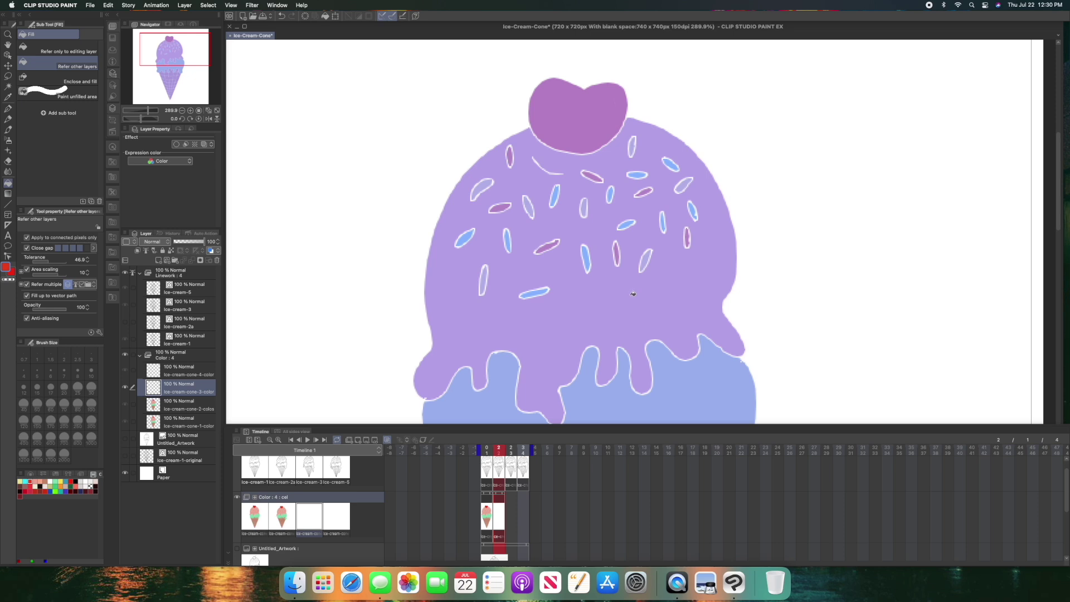
- Assign the Ice-cream-cone-4-color cel to frame 4 on the Color track
click(170, 374)
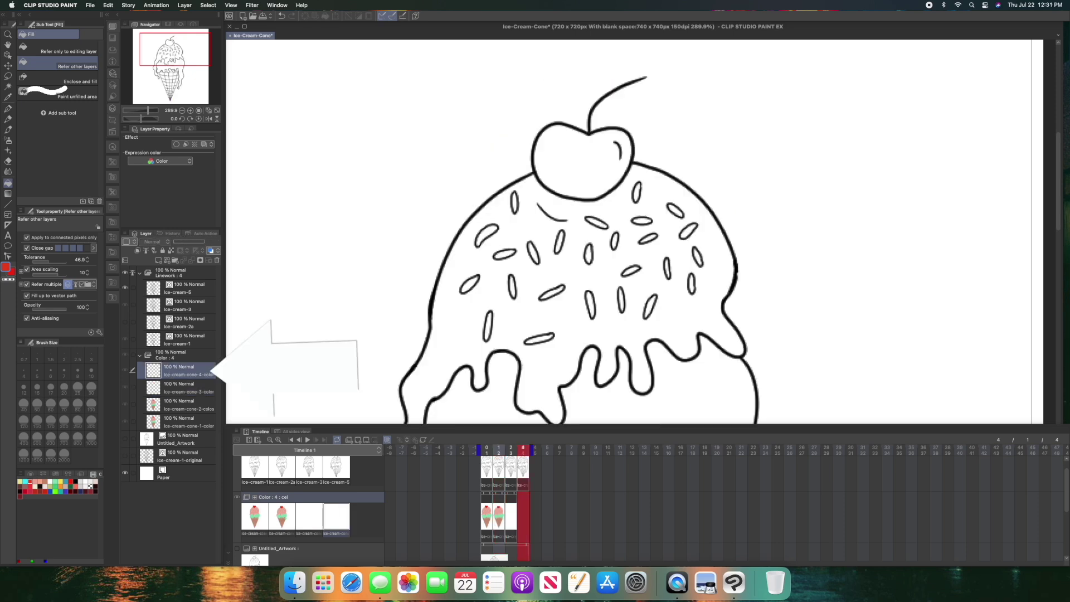
click(366, 442)
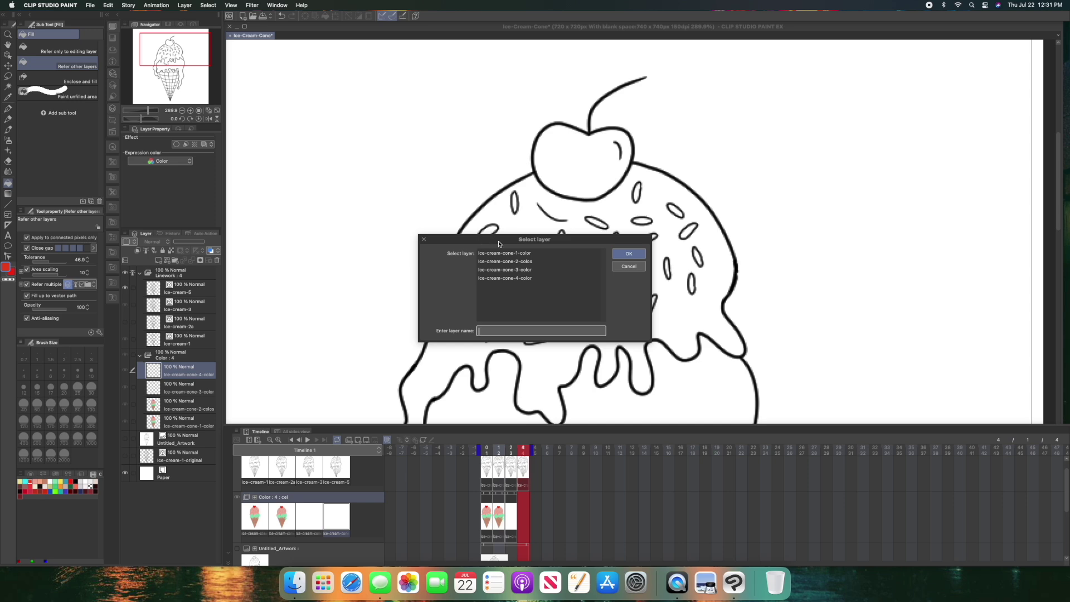
click(513, 279)
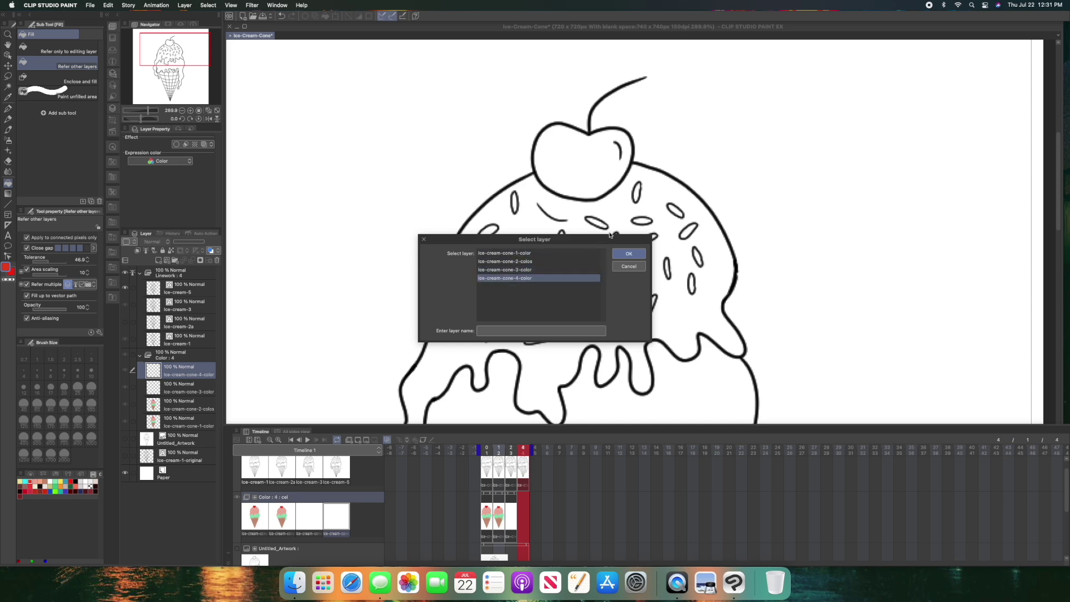
click(629, 252)
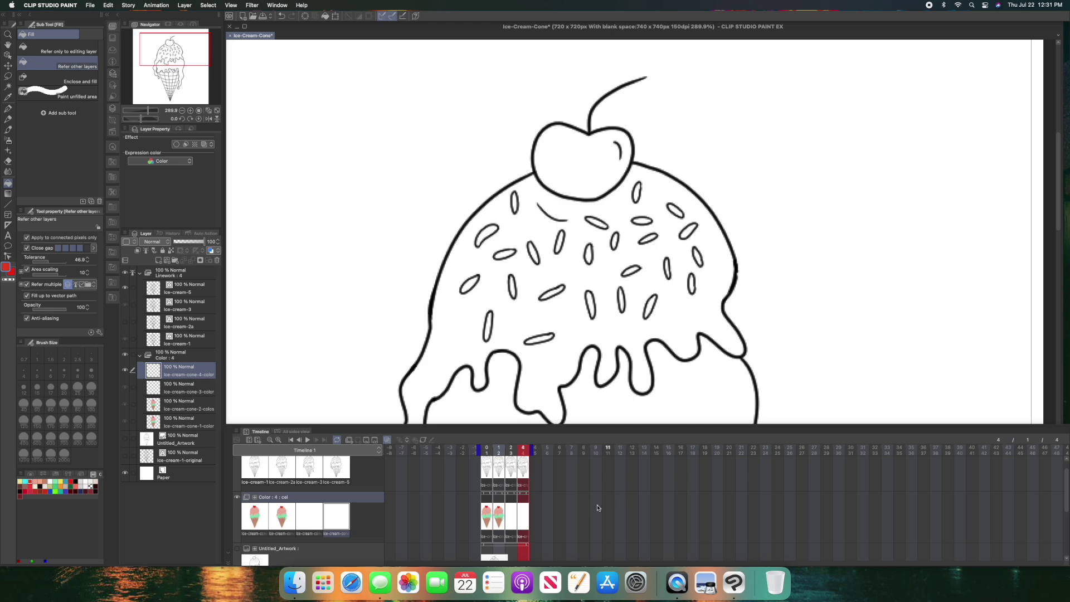
- Go to frame 3, hide the overlaid colors of the previous cel, and select the Ice-cream-cone-3-color cel
click(514, 528)
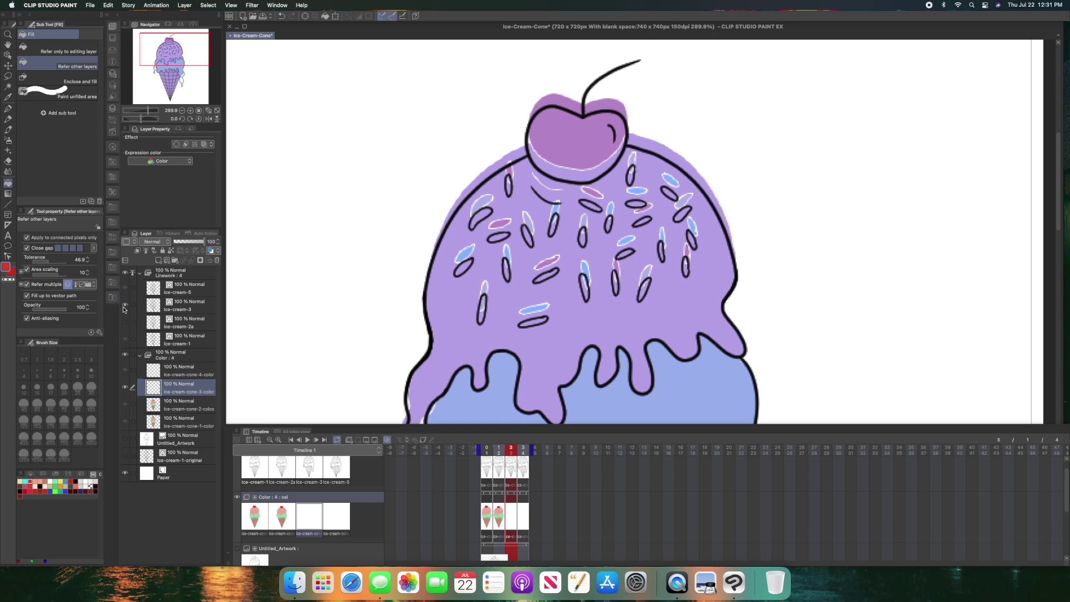
click(123, 407)
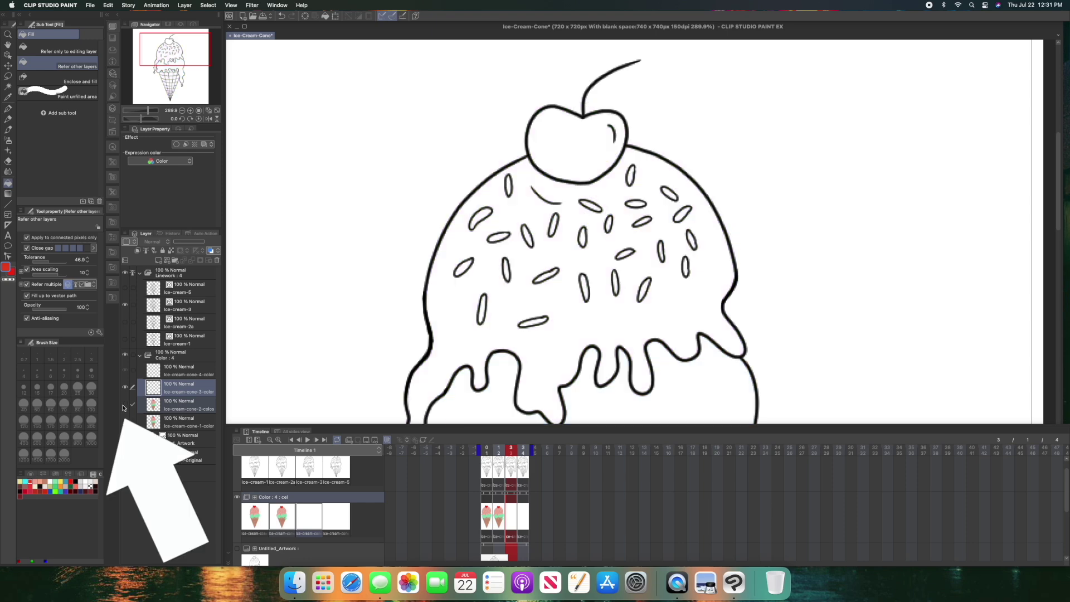
click(176, 383)
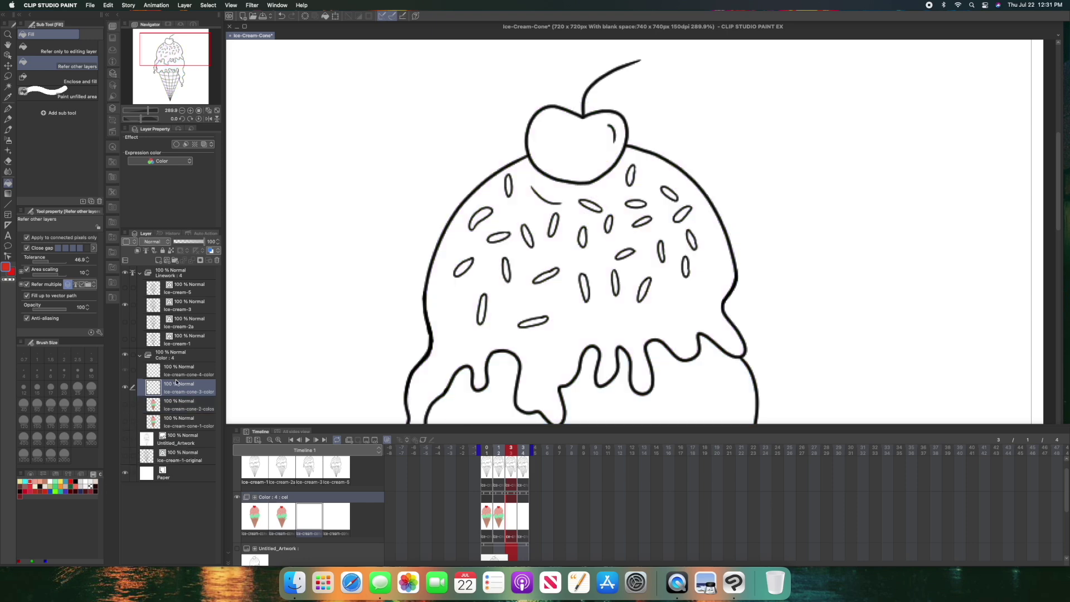
- Fill the remaining white sprinkles on frame 3's upper scoop with pale yellow
scroll(635, 231, down, 5)
scroll(636, 231, up, 3)
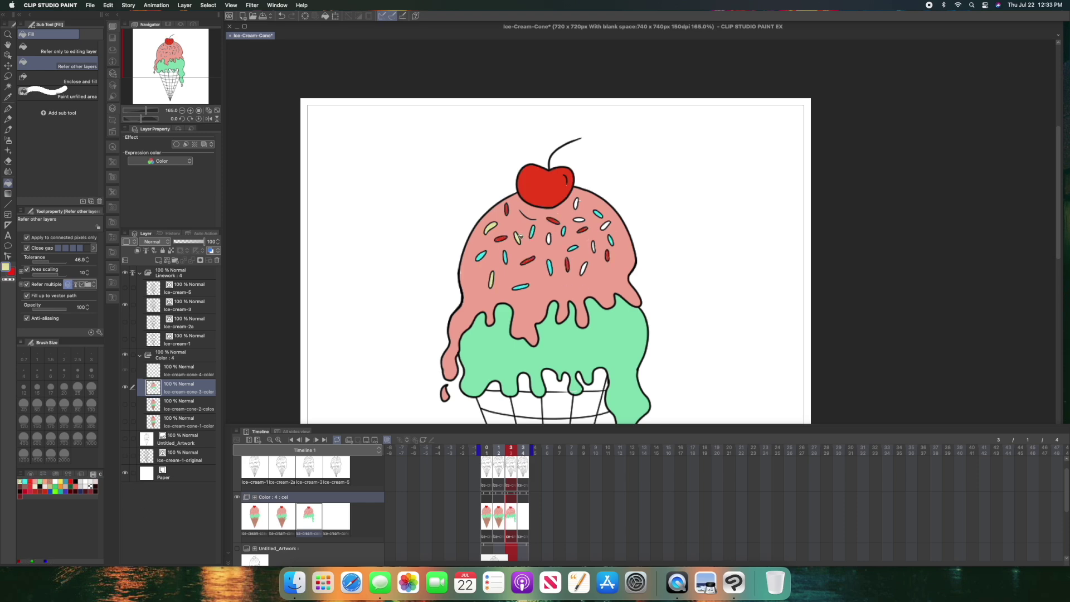
click(549, 239)
click(576, 204)
click(579, 220)
click(606, 226)
click(584, 269)
scroll(586, 254, up, 5)
- Fill the waffle cone sections of frame 3 with brown, including the gaps between the green drips
key(g)
scroll(502, 251, down, 5)
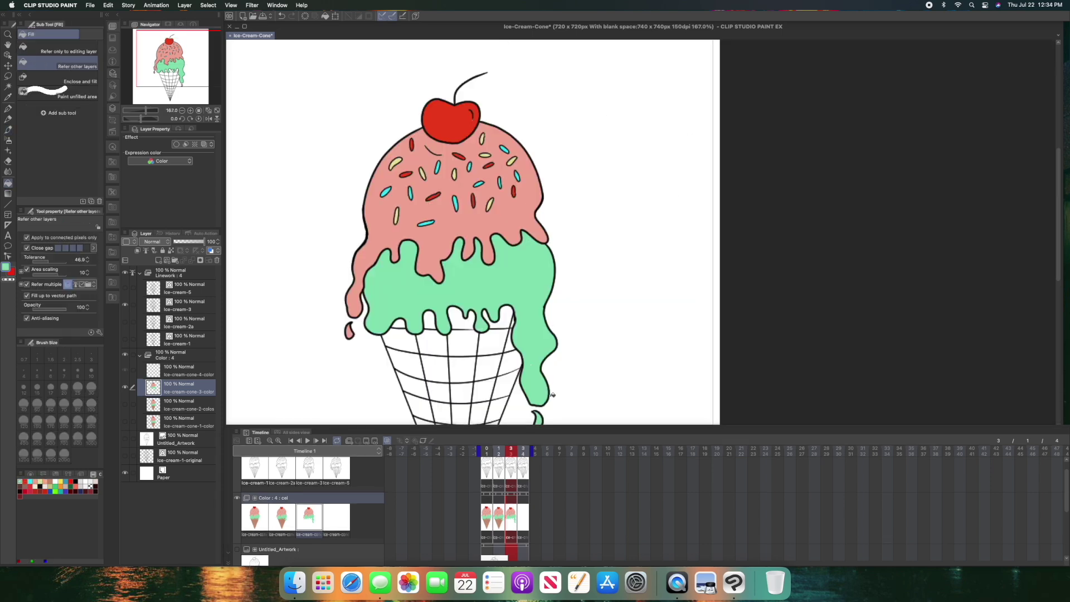
scroll(553, 395, down, 5)
click(432, 199)
click(496, 187)
click(398, 179)
click(451, 251)
click(460, 303)
click(457, 357)
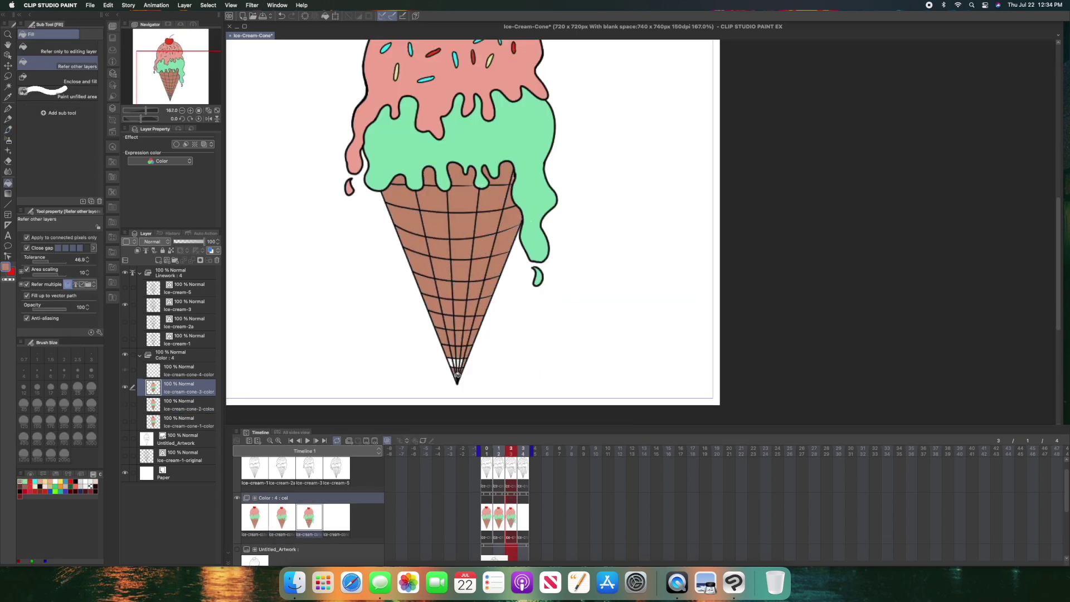
- Cover the white gaps at the tip of frame 3's cone using the Smooth brush, and play back the animation
key(b)
scroll(457, 374, up, 2)
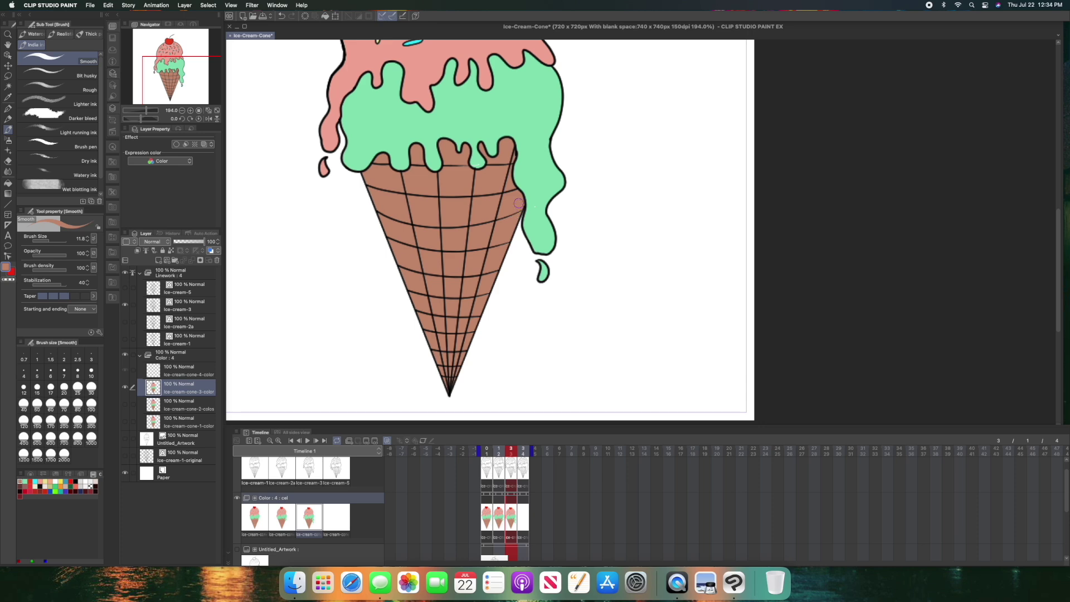
key(super+alt+0)
click(307, 440)
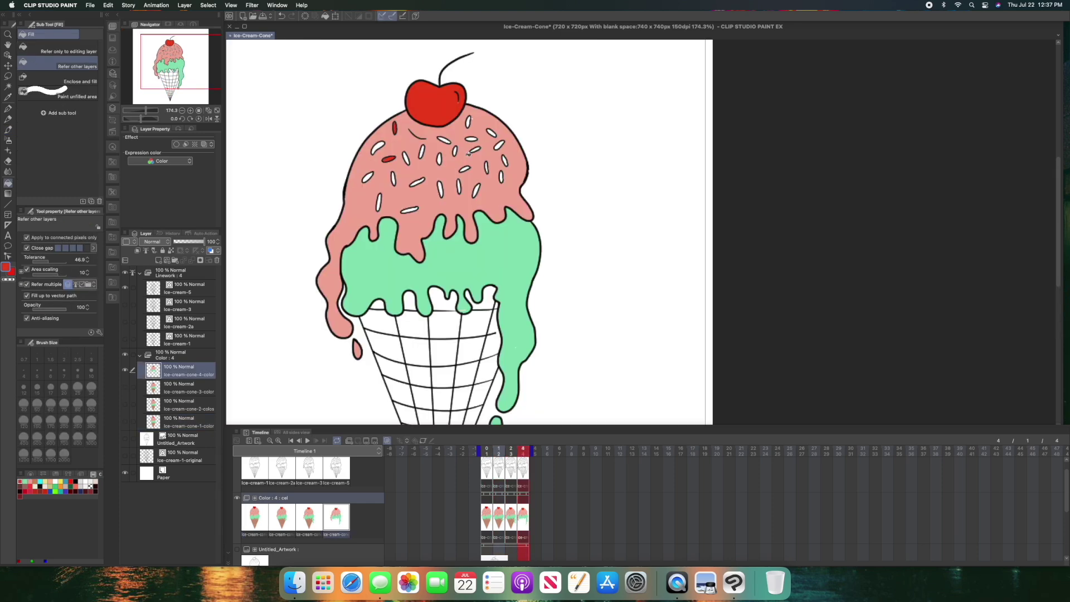
- Fill several sprinkles on frame 4's upper scoop with red
click(444, 140)
click(417, 182)
click(475, 149)
click(502, 176)
- Set the drawing color to pale yellow and fill several sprinkles on frame 4's upper scoop
click(20, 481)
click(379, 148)
click(476, 191)
click(499, 145)
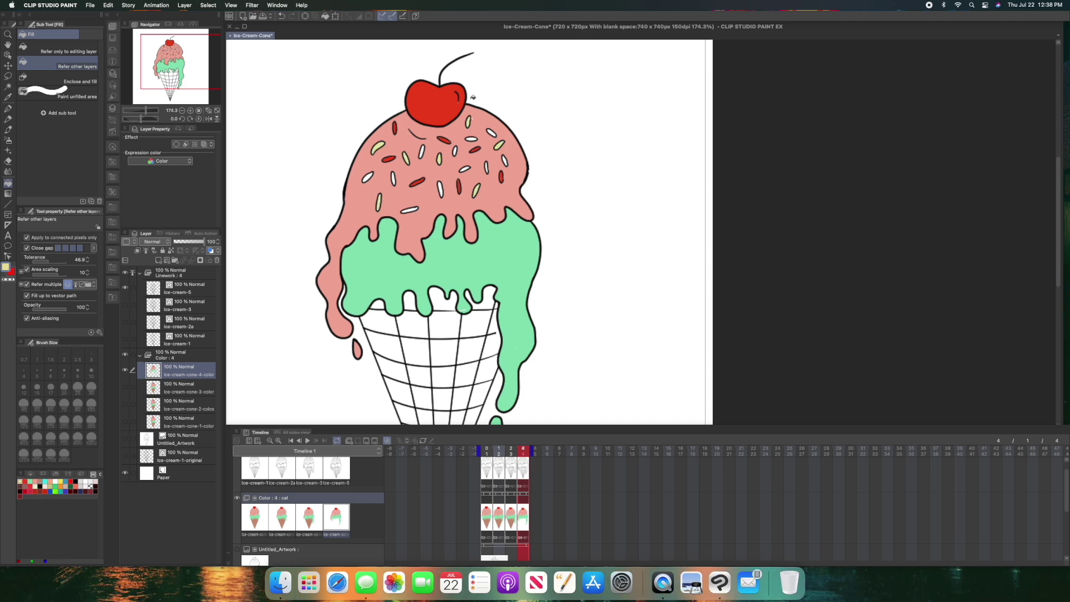
- Fill the remaining white sprinkles on frame 4's upper scoop with bright cyan
click(465, 168)
click(421, 152)
click(491, 133)
click(440, 189)
click(410, 210)
- Fill the waffle cone of frame 4 with brown, and switch to the Smooth brush with mint green
click(44, 484)
click(390, 305)
scroll(387, 321, down, 5)
click(428, 229)
key(b)
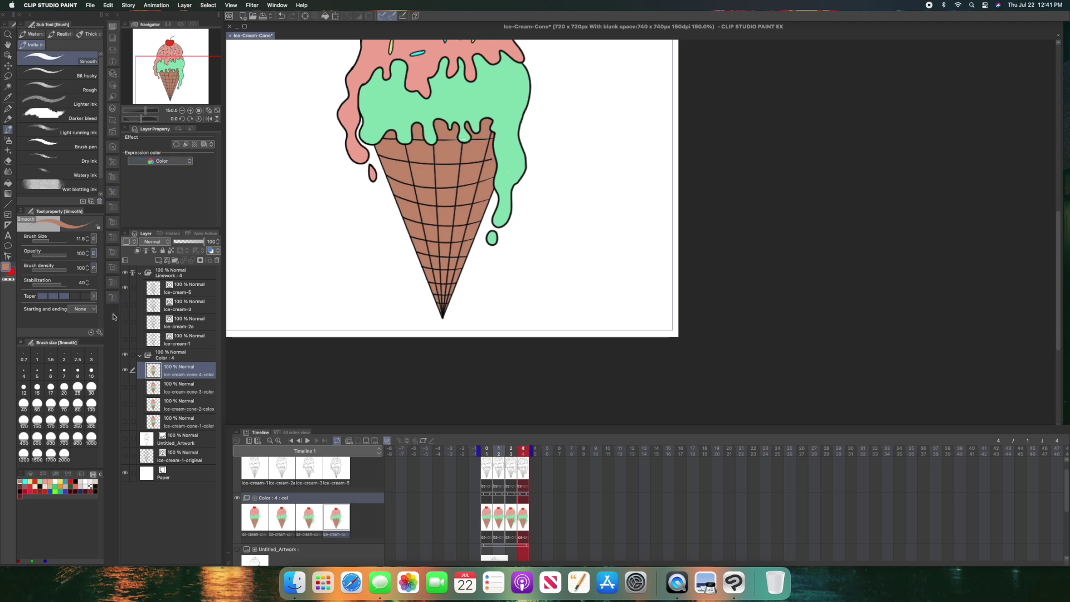
click(40, 481)
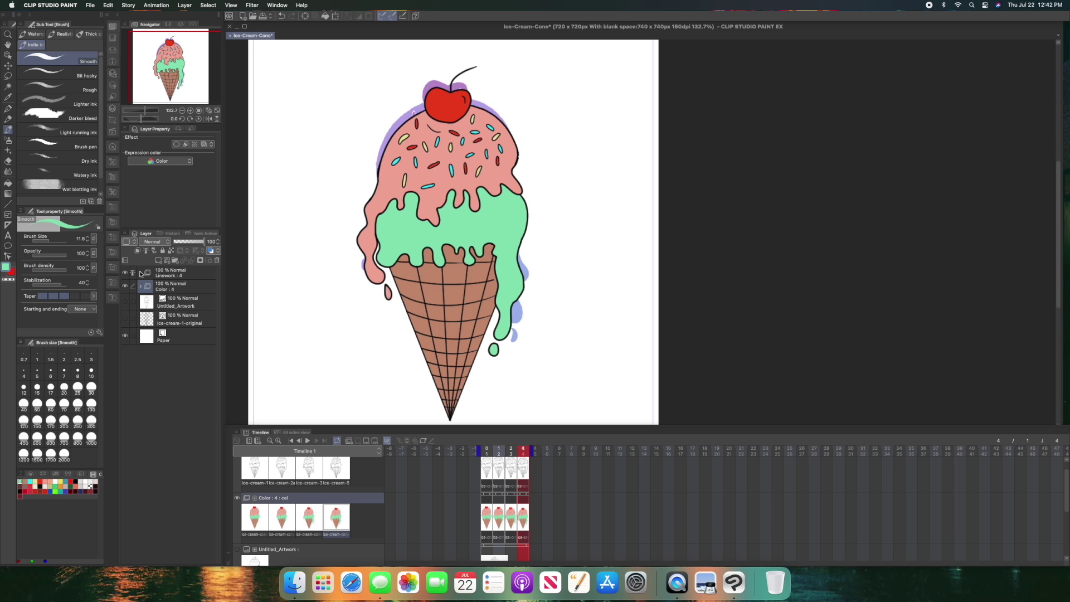
- Create a new animation folder between the Linework and Color folders and name it Shadow
click(349, 444)
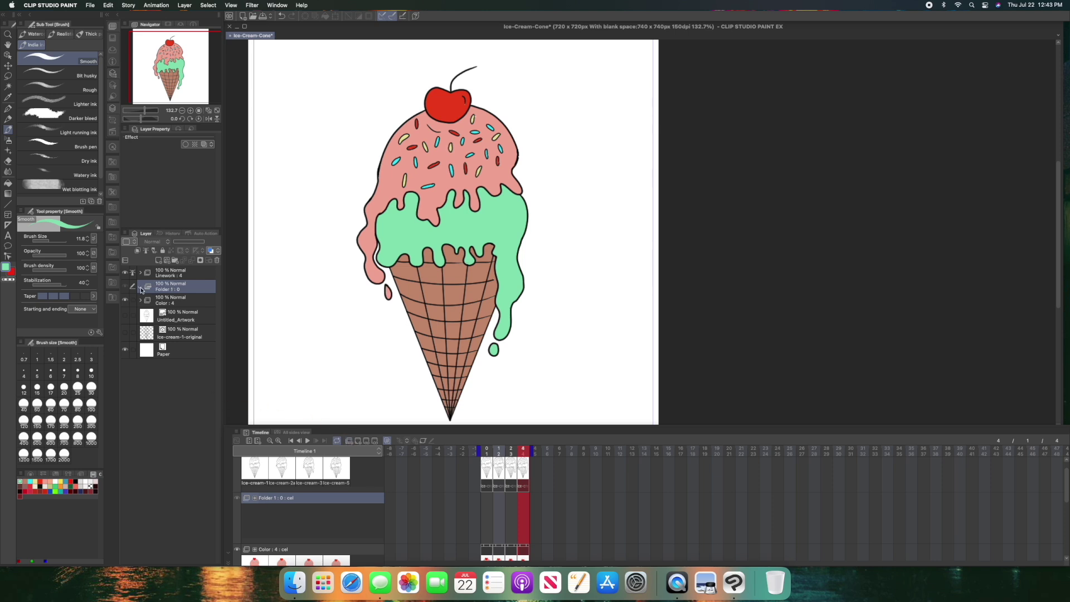
double_click(166, 289)
text(Shadow)
key(Return)
- Add a new cel to the Shadow folder and move it to start at frame 1 on the timeline
click(358, 442)
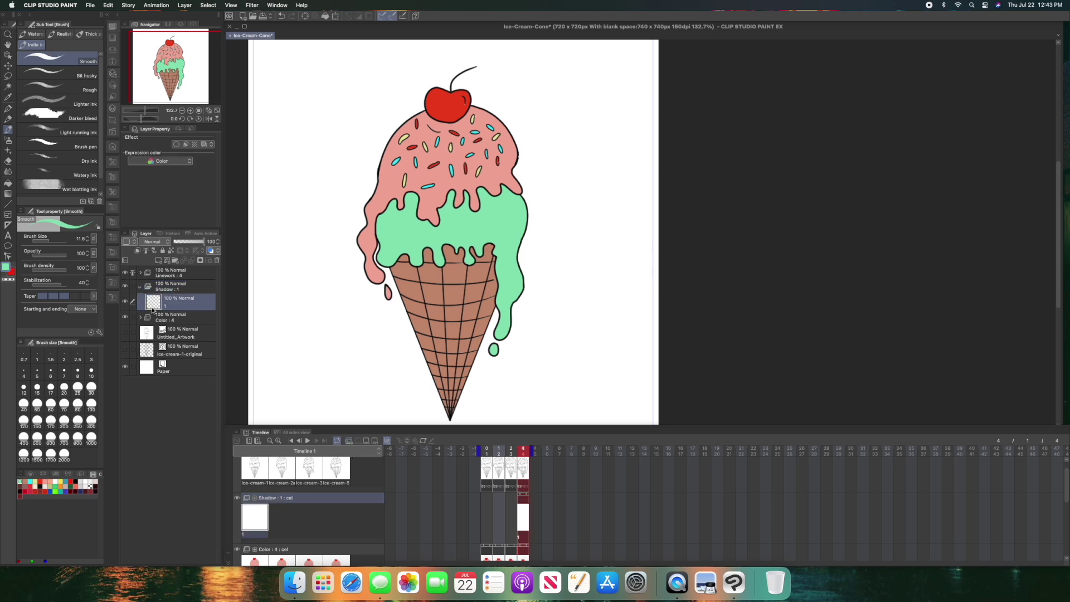
scroll(570, 289, down, 1)
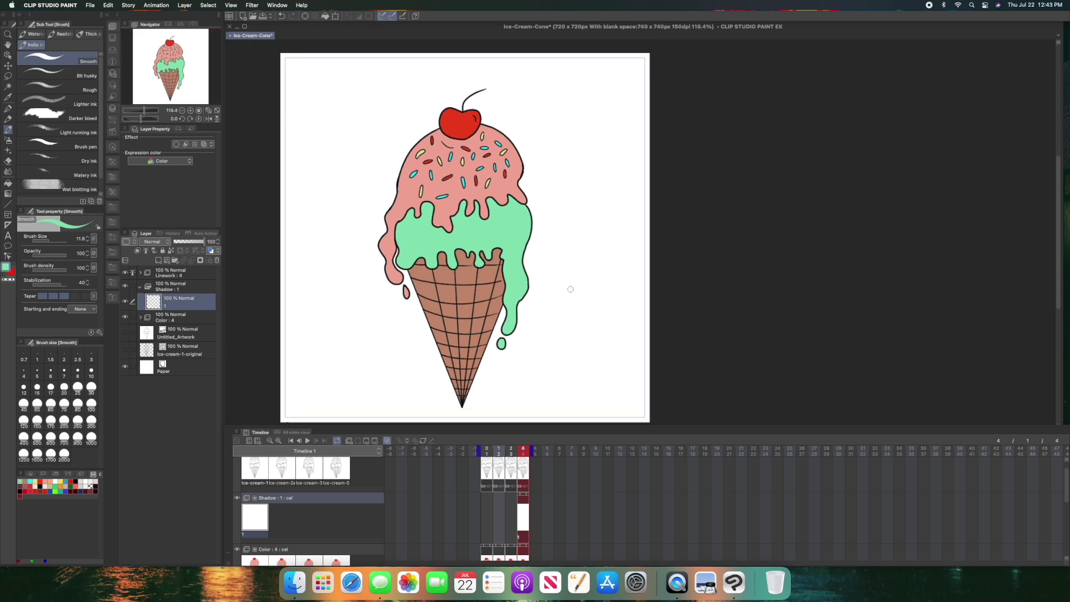
click(513, 495)
drag(513, 496, 485, 503)
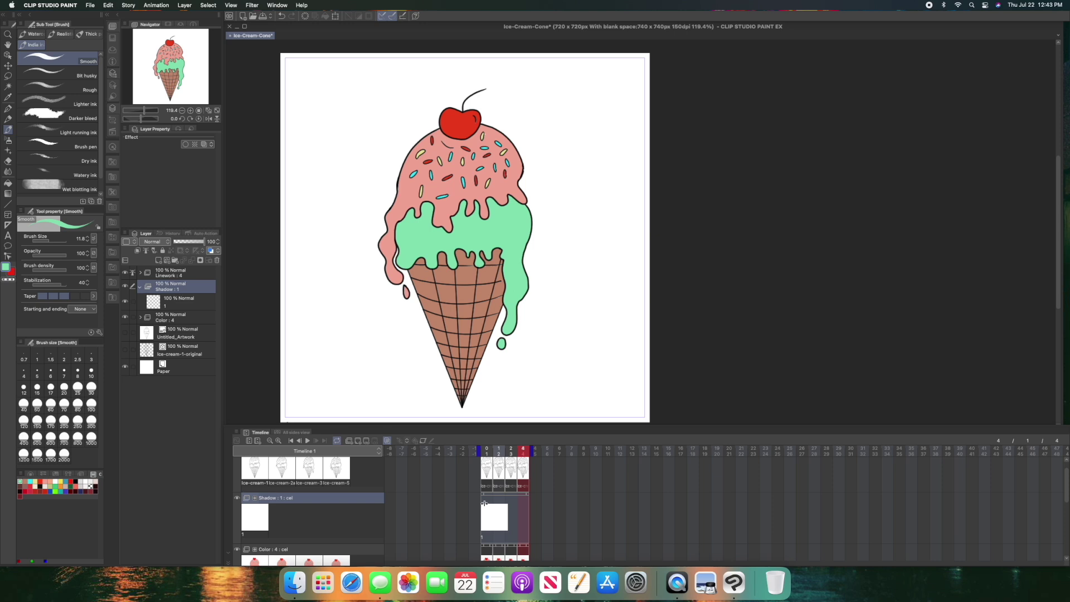
- Set the Shadow folder's blending mode to Multiply and select the cel inside it
click(176, 303)
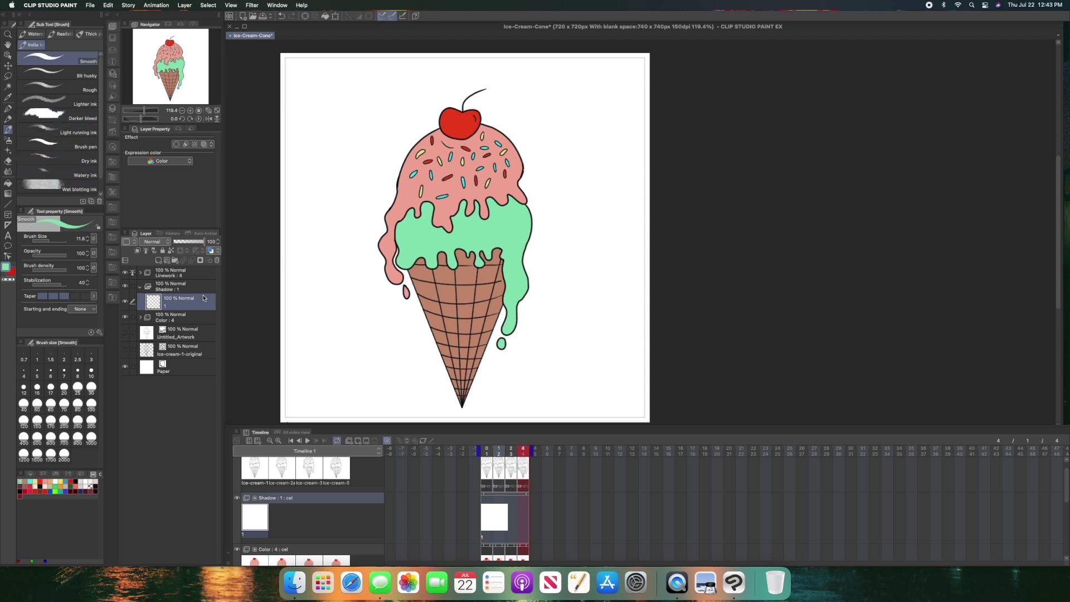
click(177, 286)
click(152, 242)
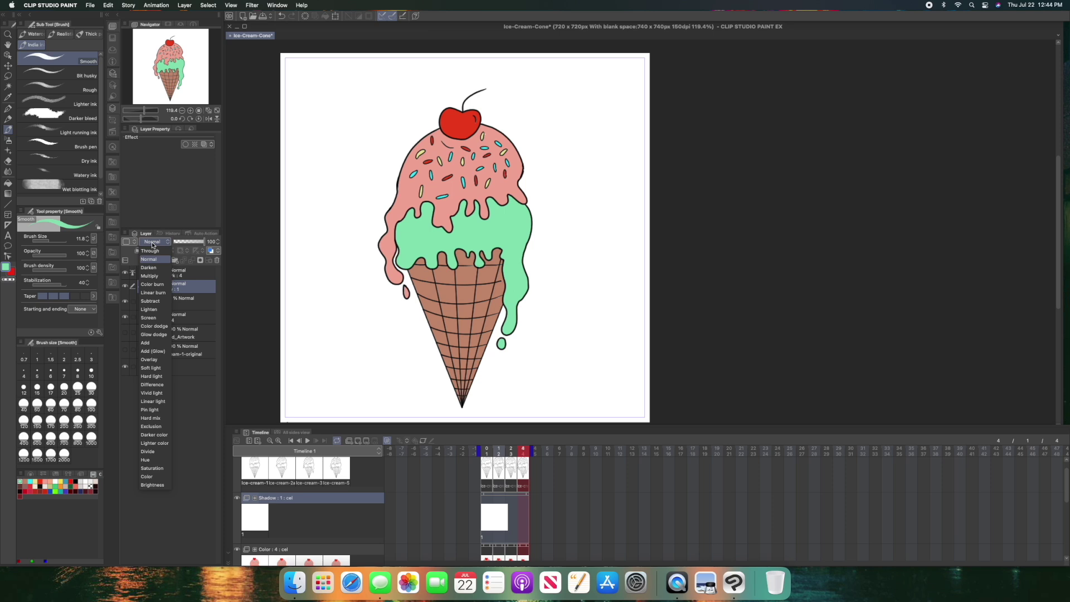
click(151, 275)
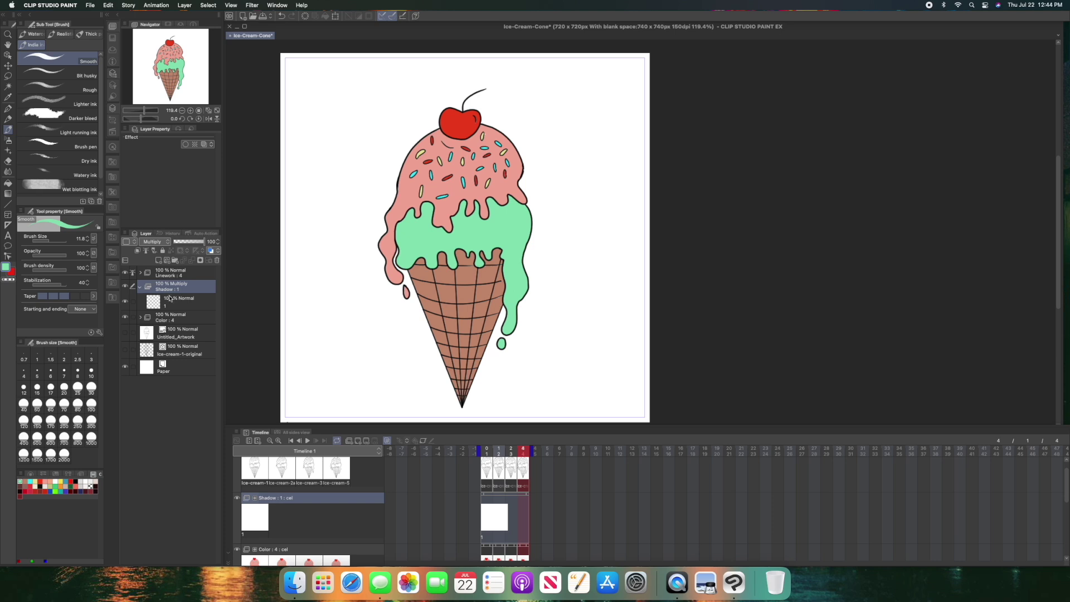
click(169, 298)
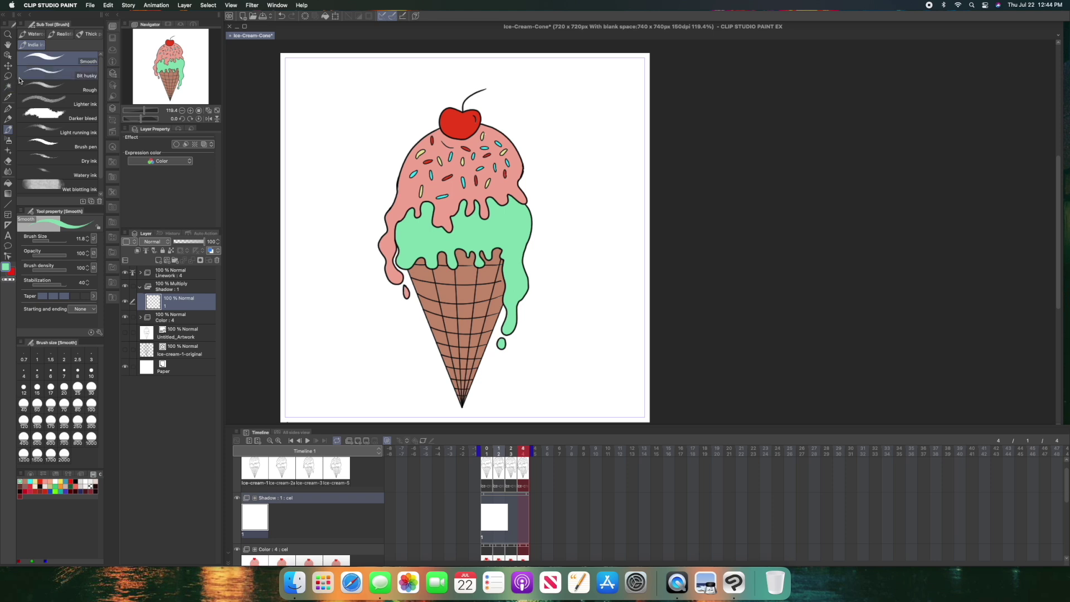
scroll(389, 162, up, 5)
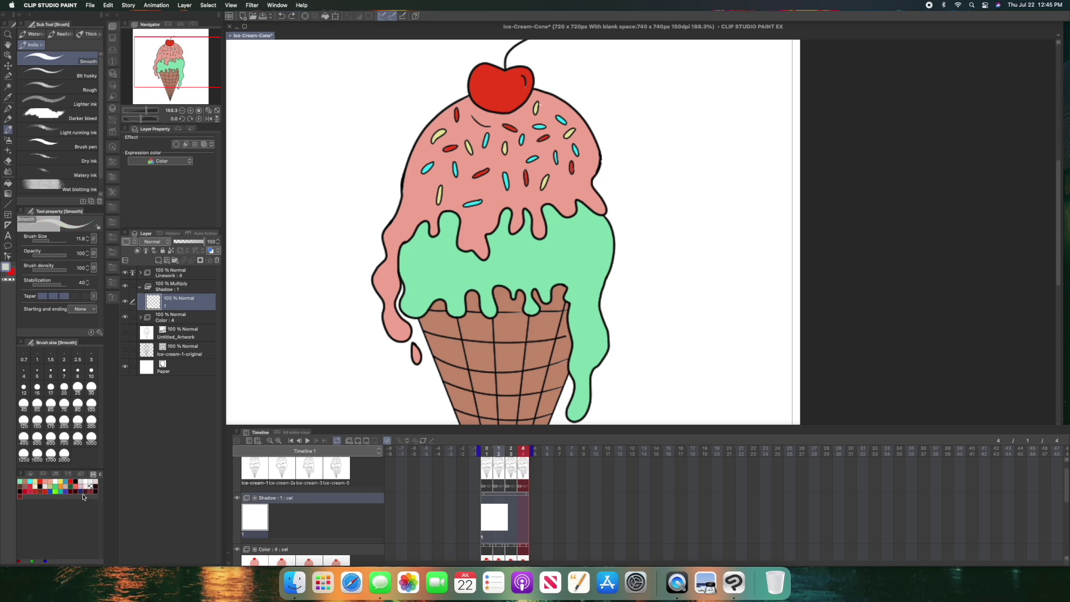
- Paint shadows on the waffle cone beneath the mint ice cream drips in Shadow cel 1 with the Smooth brush
drag(426, 323, 448, 305)
key(super+z)
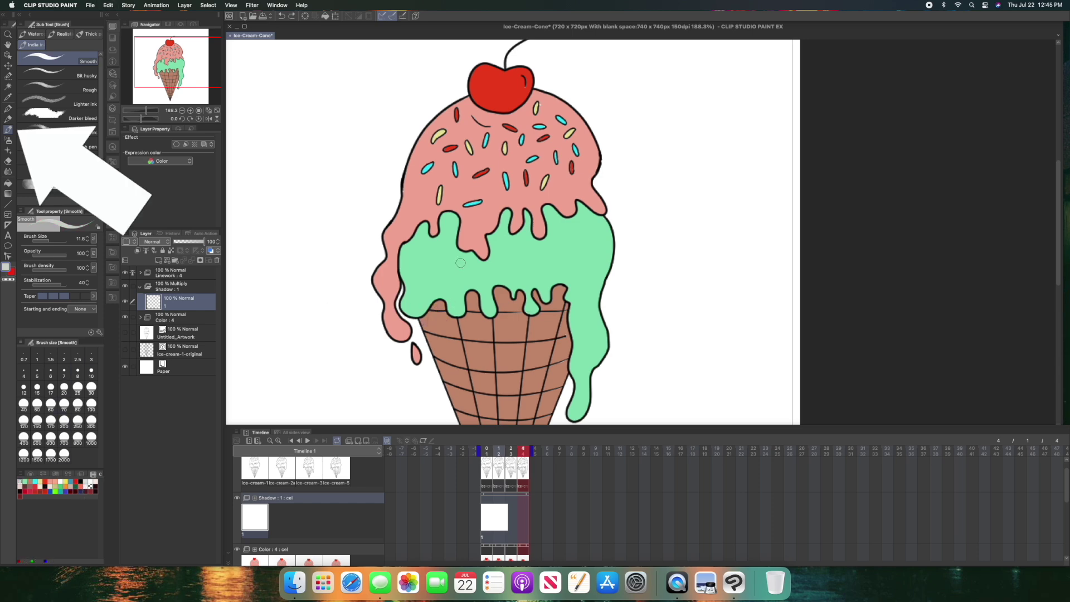
scroll(461, 264, up, 5)
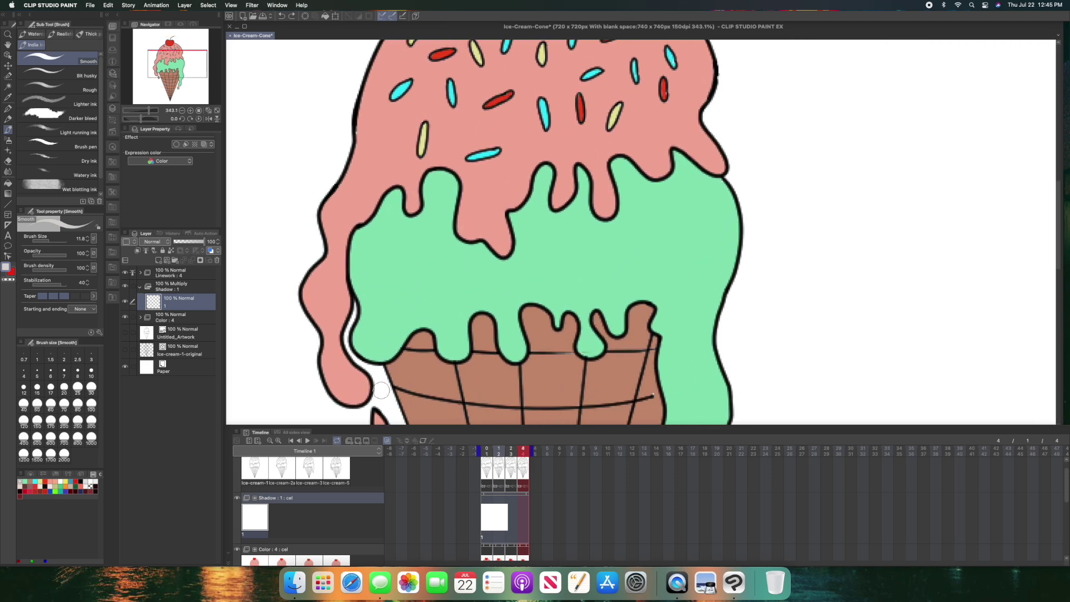
drag(391, 372, 417, 342)
drag(426, 340, 427, 347)
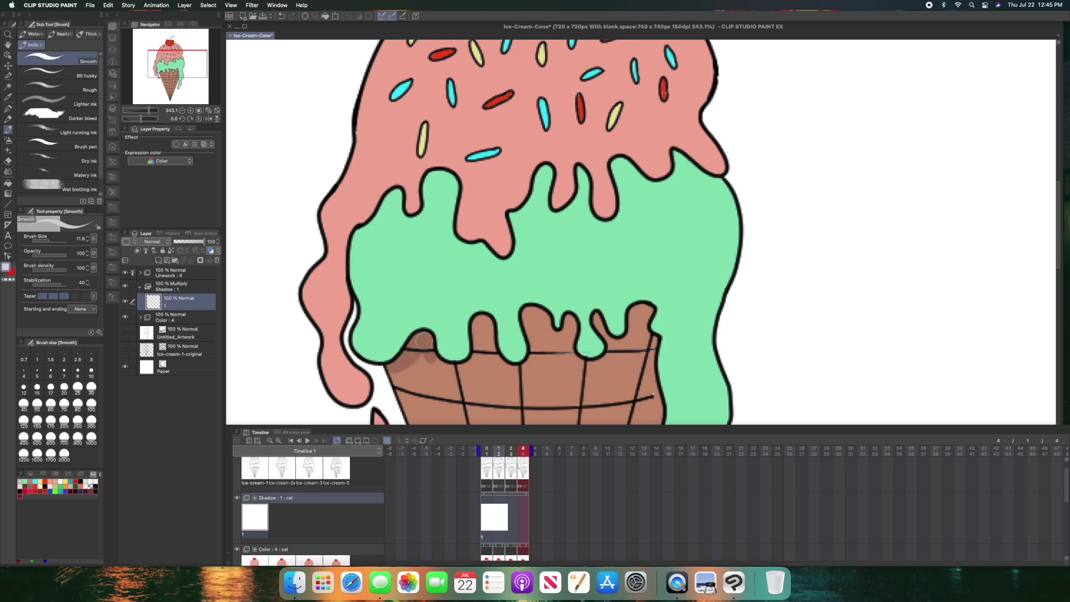
mouse_move(435, 359)
mouse_down()
mouse_move(454, 373)
mouse_move(433, 363)
mouse_move(476, 359)
mouse_move(462, 368)
mouse_move(479, 350)
mouse_move(466, 371)
mouse_move(481, 330)
mouse_move(489, 338)
mouse_move(478, 347)
mouse_move(482, 319)
mouse_move(490, 353)
mouse_move(513, 377)
mouse_move(491, 347)
mouse_move(508, 370)
mouse_move(529, 368)
mouse_move(495, 366)
mouse_move(532, 363)
mouse_move(529, 315)
mouse_move(529, 328)
mouse_move(539, 310)
mouse_move(527, 320)
mouse_move(571, 330)
mouse_move(527, 326)
mouse_move(568, 340)
mouse_move(594, 365)
mouse_move(600, 328)
mouse_move(619, 344)
mouse_move(644, 307)
mouse_move(648, 361)
mouse_up()
scroll(1057, 254, down, 5)
key(e)
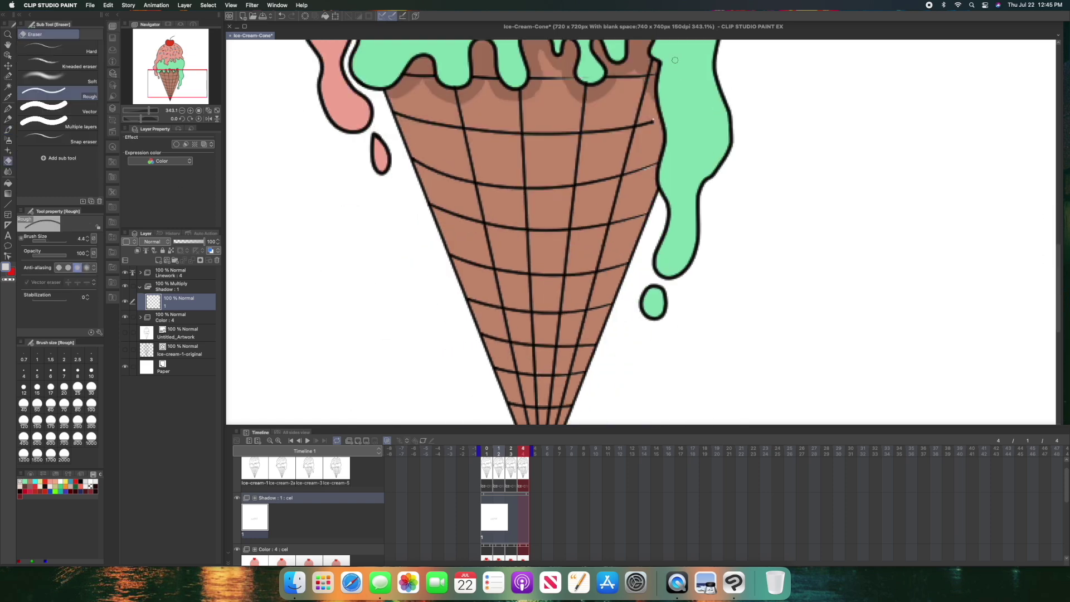
scroll(675, 60, down, 3)
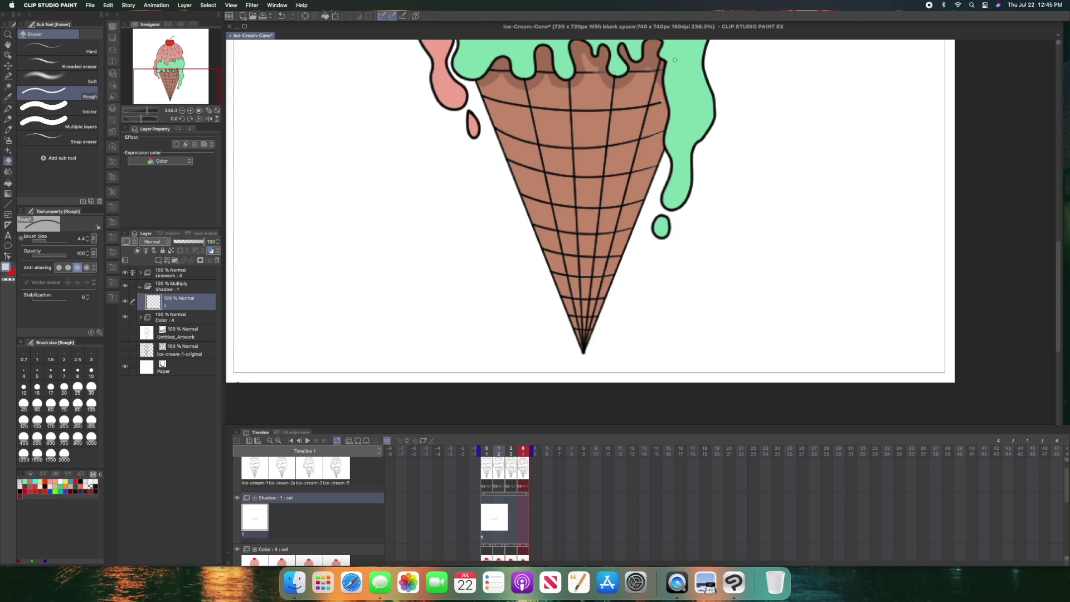
drag(1052, 273, 1049, 221)
scroll(1039, 212, down, 4)
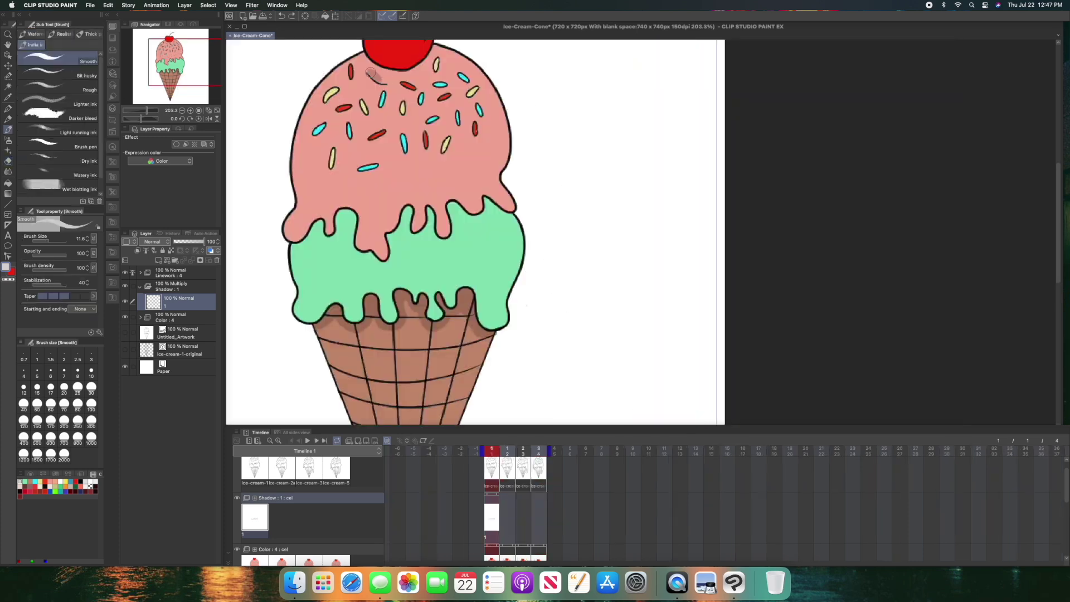
- Shade the strawberry scoop beneath the cherry and the mint scoop along the pink drips in Shadow cel 1
mouse_move(361, 57)
mouse_down()
mouse_move(385, 78)
mouse_move(434, 53)
mouse_up()
mouse_move(294, 222)
mouse_down()
mouse_move(322, 245)
mouse_move(345, 218)
mouse_move(357, 254)
mouse_move(376, 262)
mouse_move(408, 237)
mouse_move(449, 239)
mouse_move(456, 207)
mouse_move(508, 211)
mouse_move(487, 198)
mouse_up()
key(bracketright)
scroll(487, 198, down, 5)
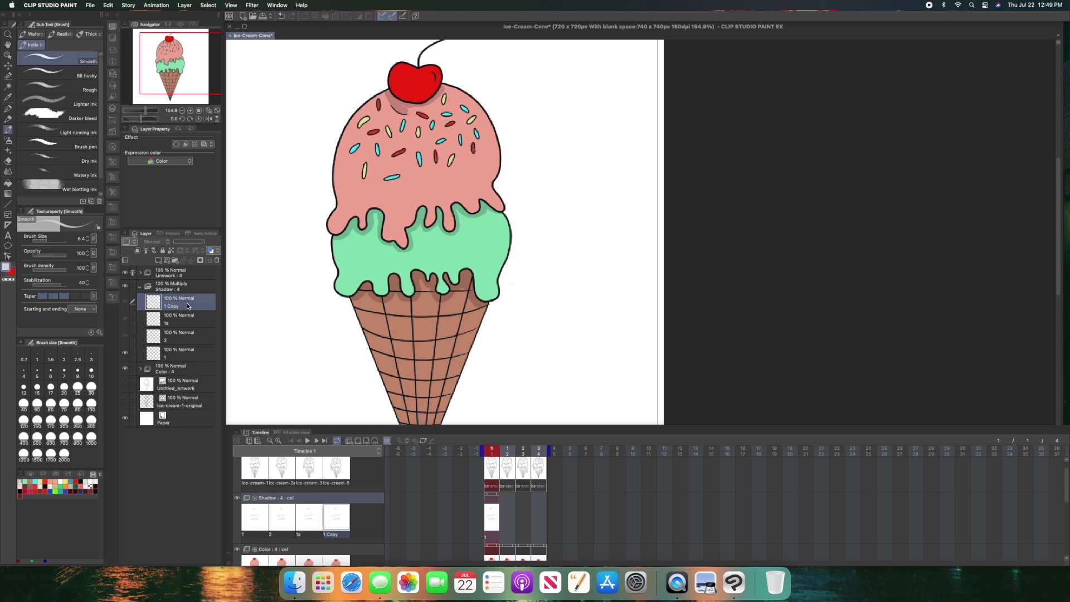
- Rename the duplicated Shadow cels 1a and 1 Copy as 3 and 4
click(173, 340)
click(169, 325)
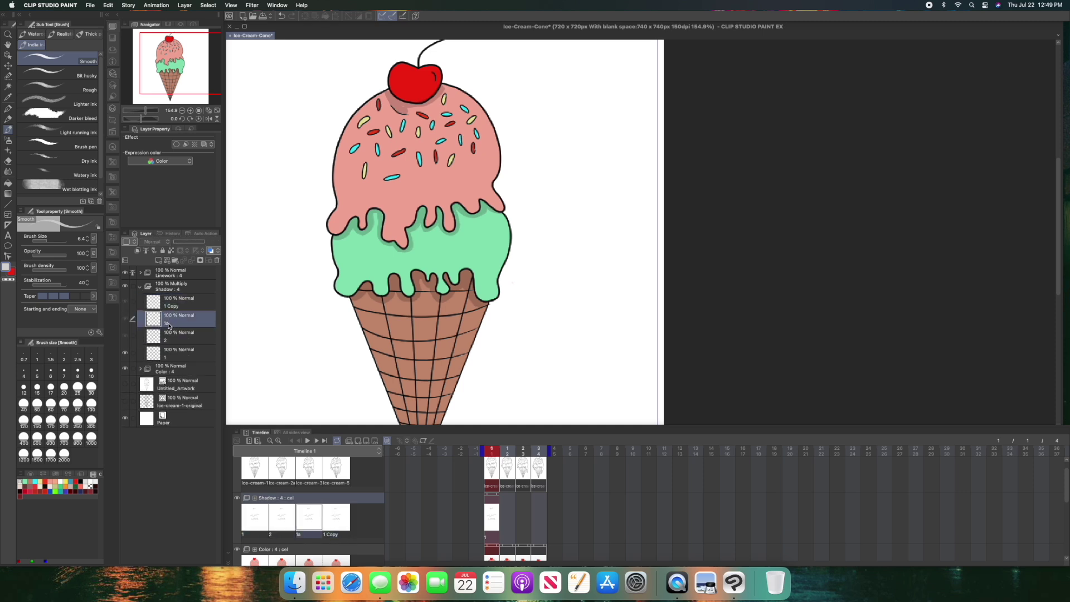
double_click(167, 324)
text(3)
key(Return)
double_click(173, 306)
text(4)
key(Return)
- Assign Shadow cel 2 to frame 2 of the timeline
click(189, 336)
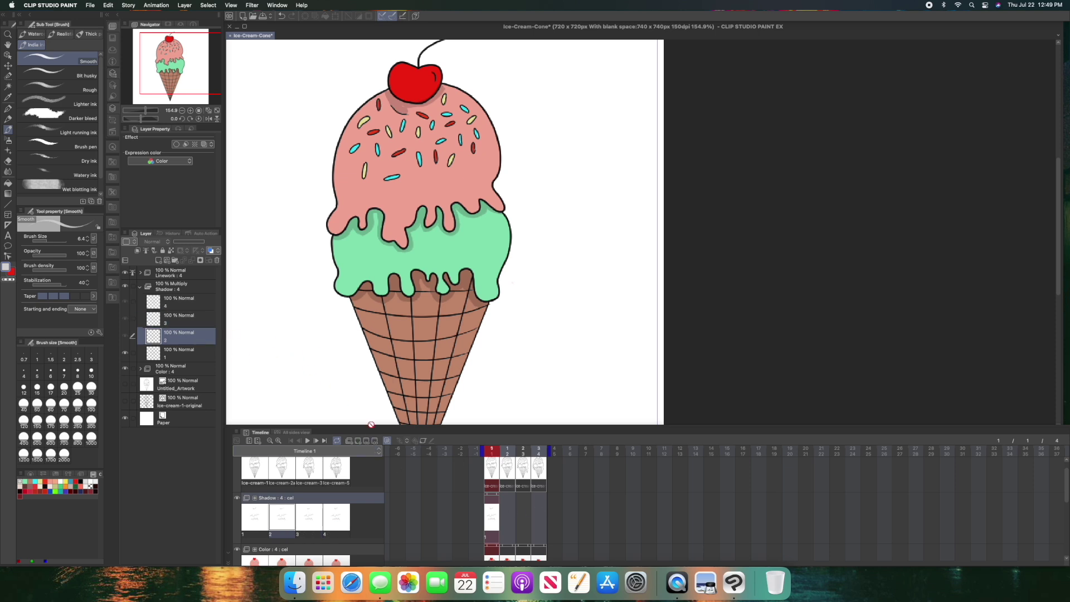
key(period)
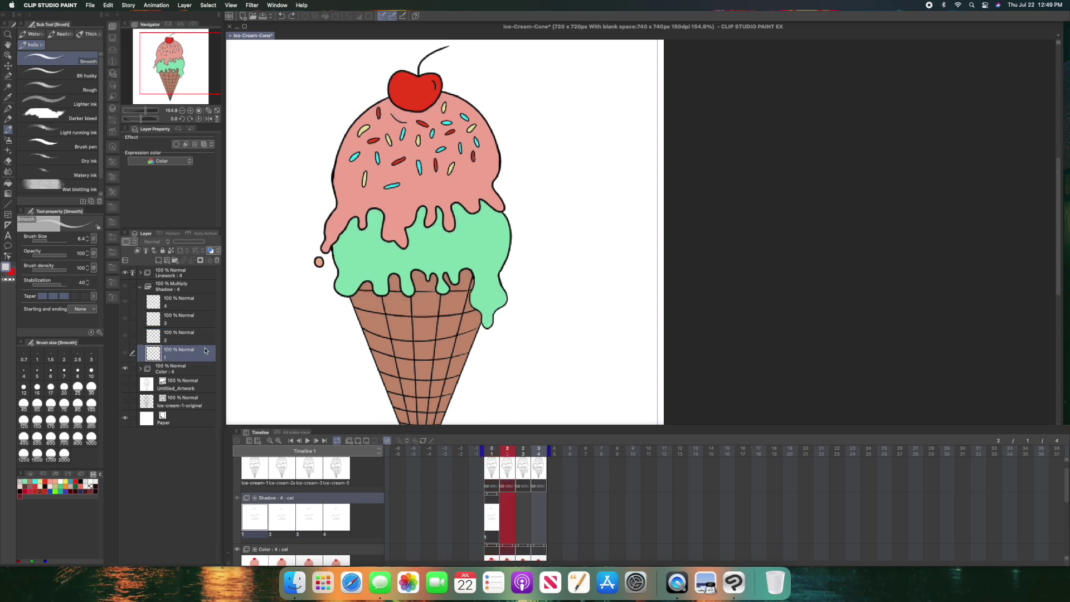
click(359, 441)
key(super+z)
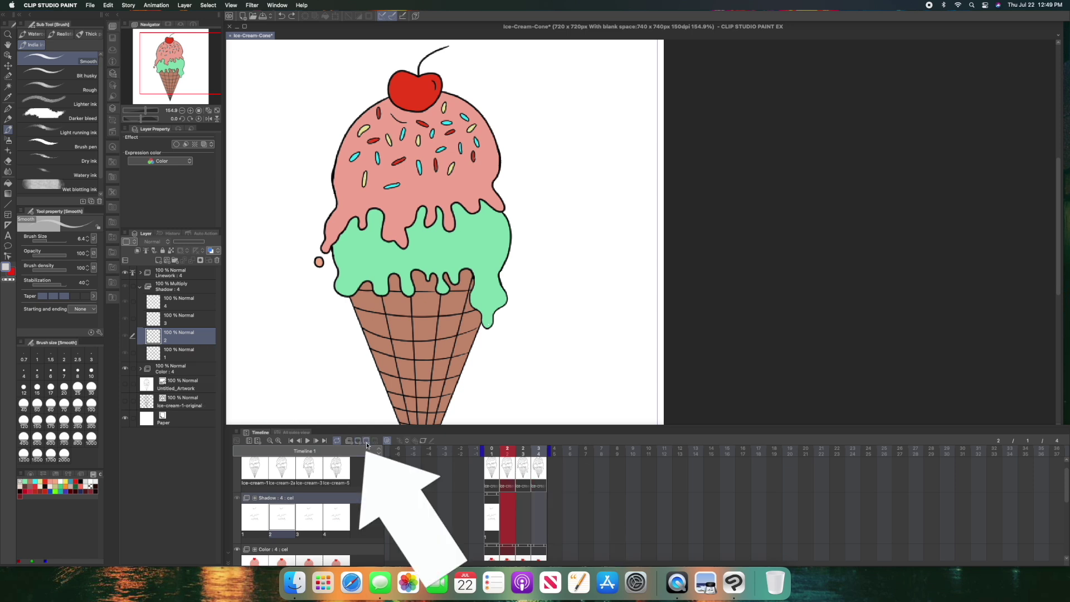
click(367, 442)
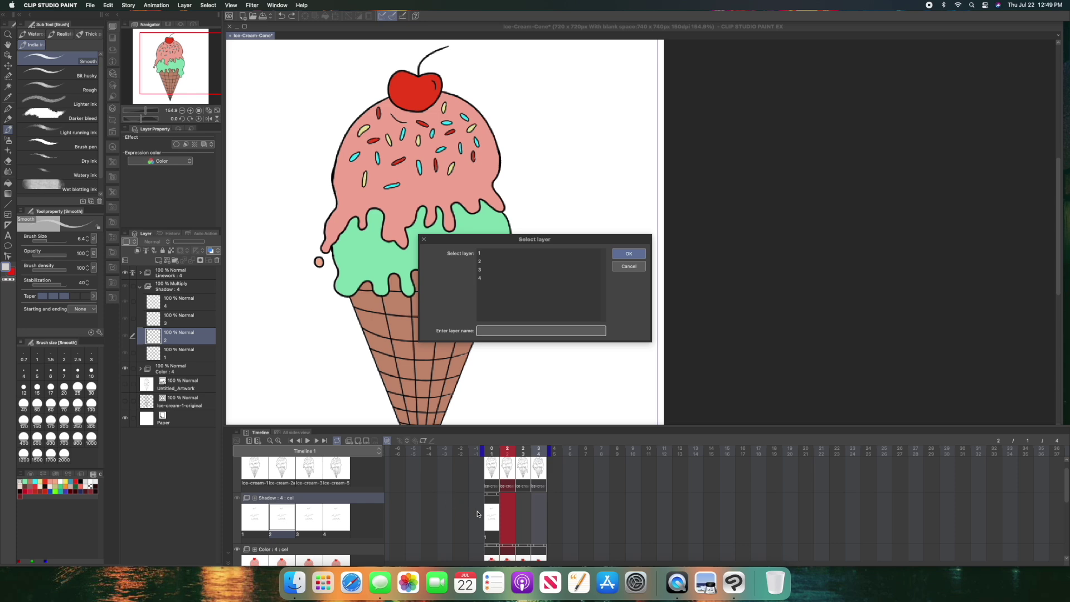
click(497, 262)
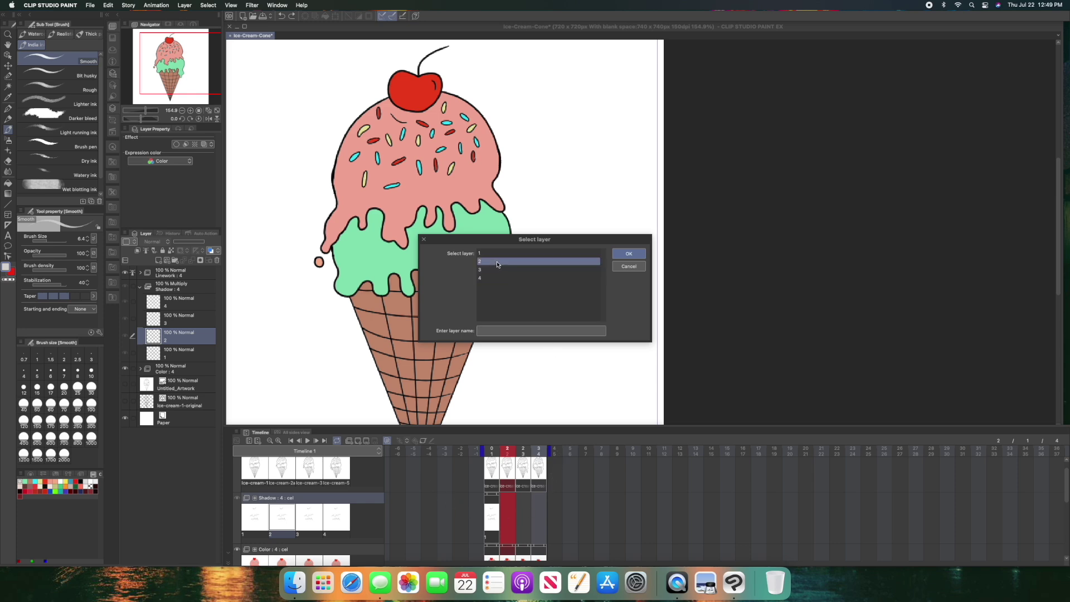
click(641, 254)
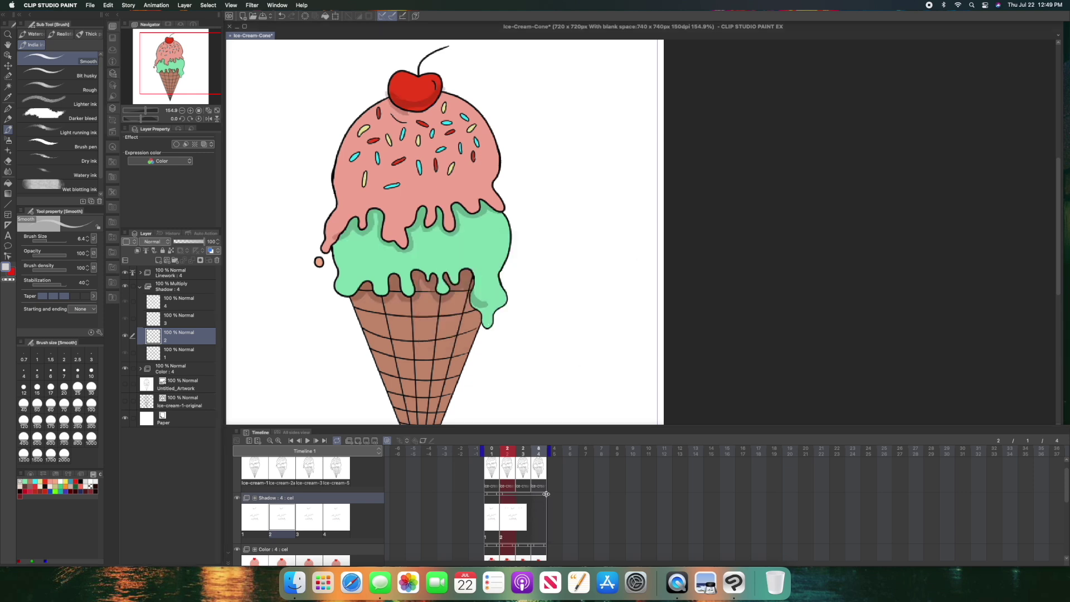
- Assign Shadow cel 3 to frame 3 of the timeline
click(528, 504)
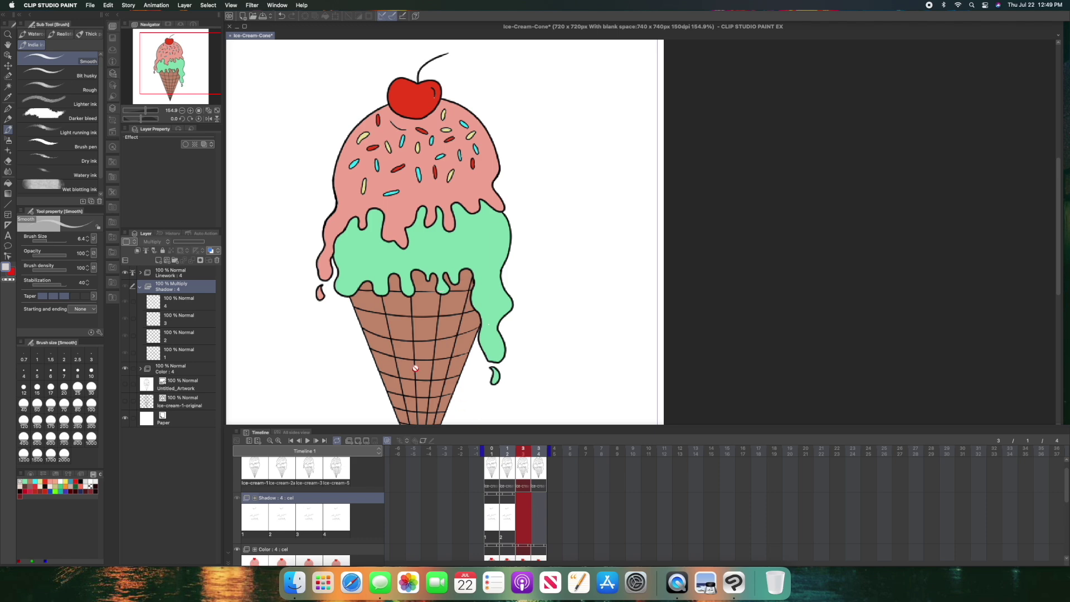
click(192, 318)
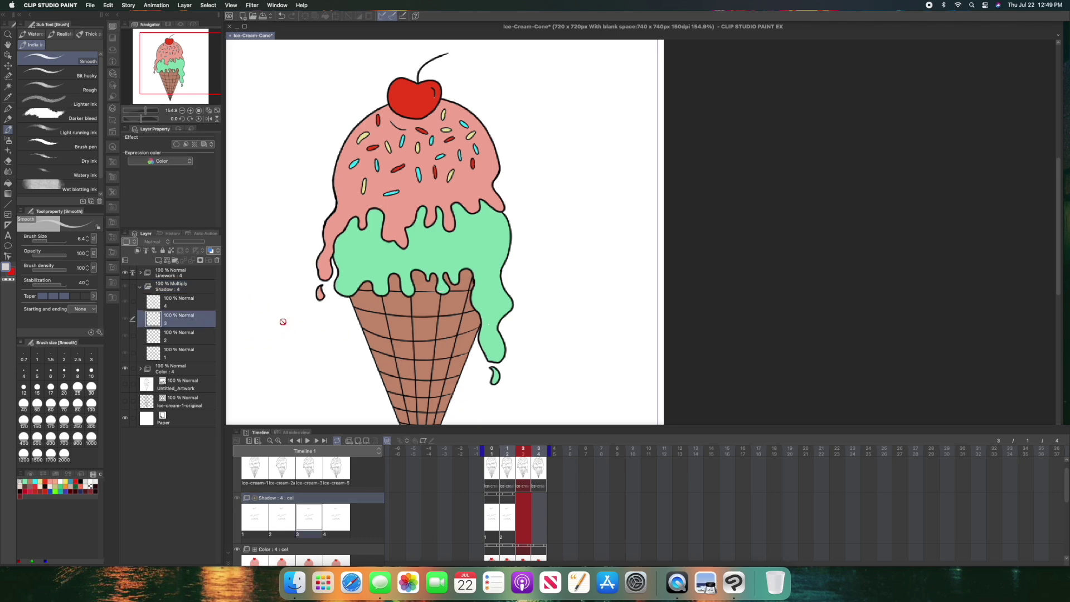
click(366, 443)
click(507, 270)
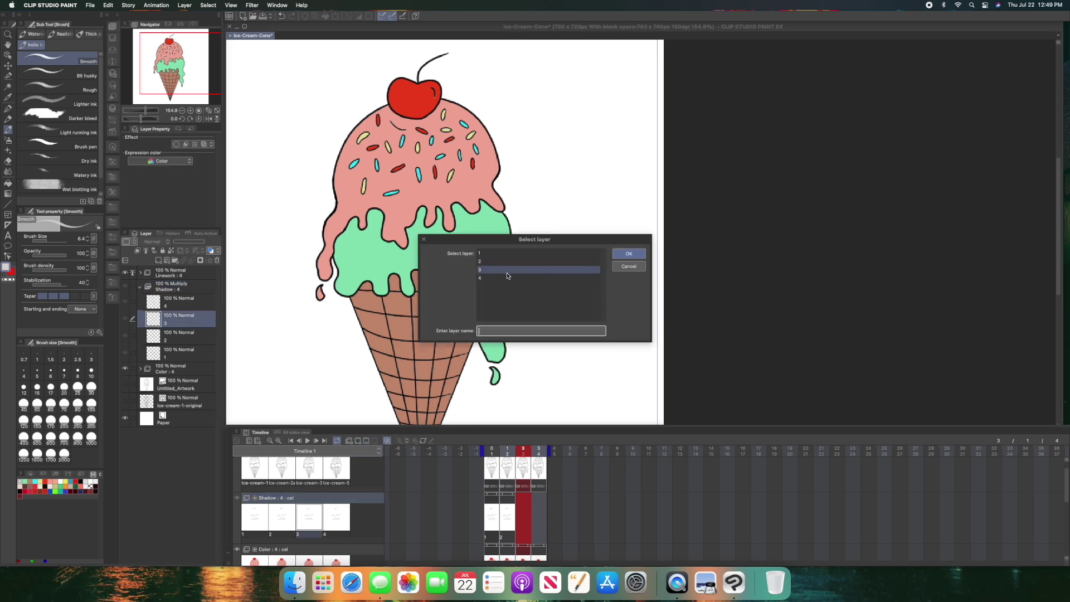
click(641, 254)
- Assign Shadow cel 4 to frame 4 of the timeline
click(538, 512)
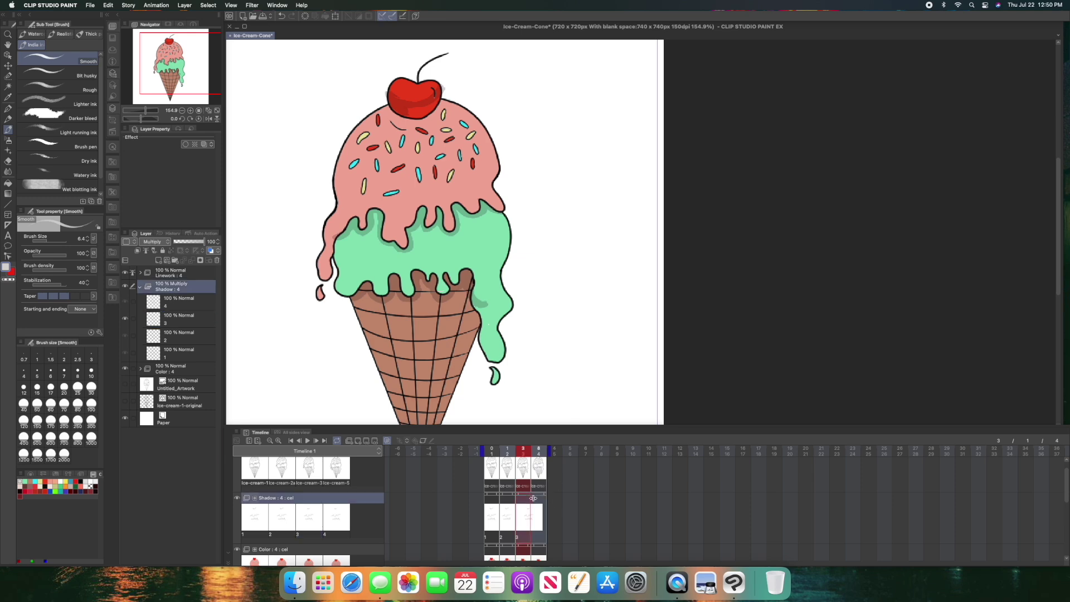
click(188, 301)
click(369, 442)
click(500, 277)
click(638, 260)
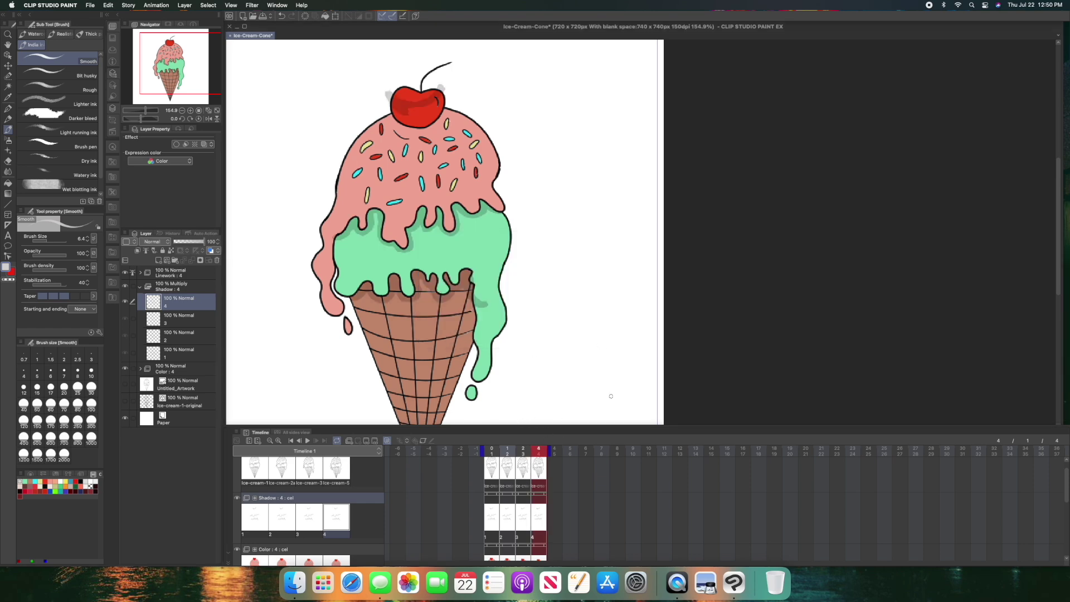
- Erase and repaint the shadows around the drips and cone in Shadow cels 2, 3 and 4 to fit each frame's linework
click(506, 519)
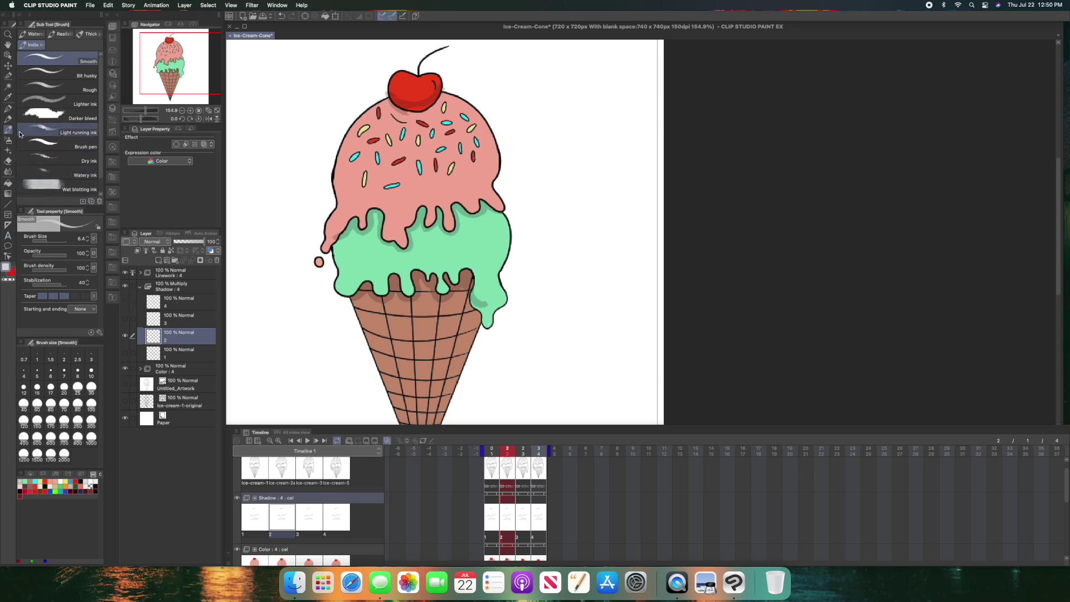
key(e)
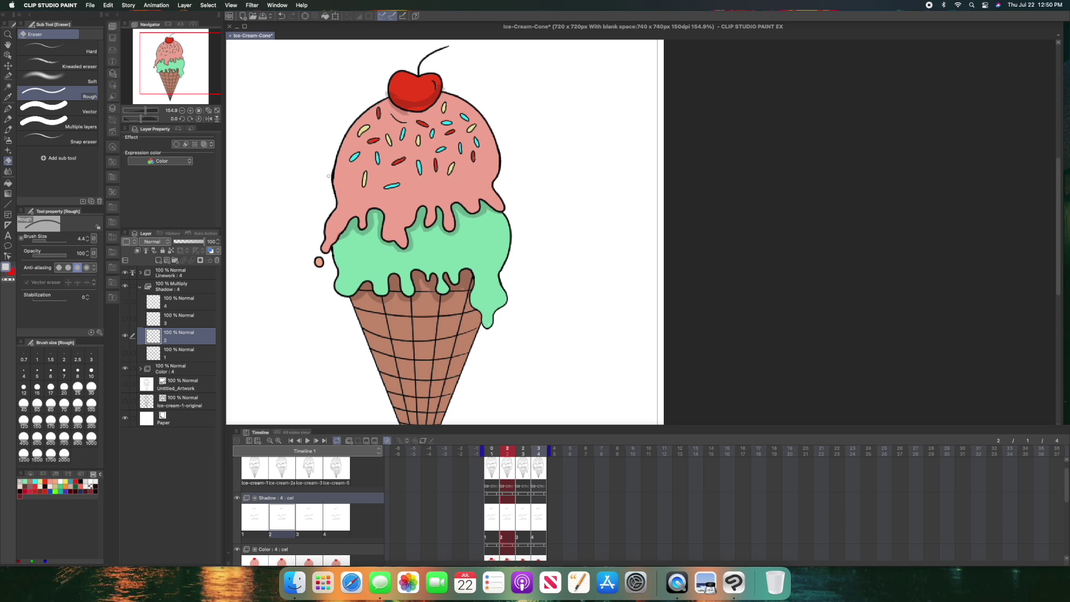
key(b)
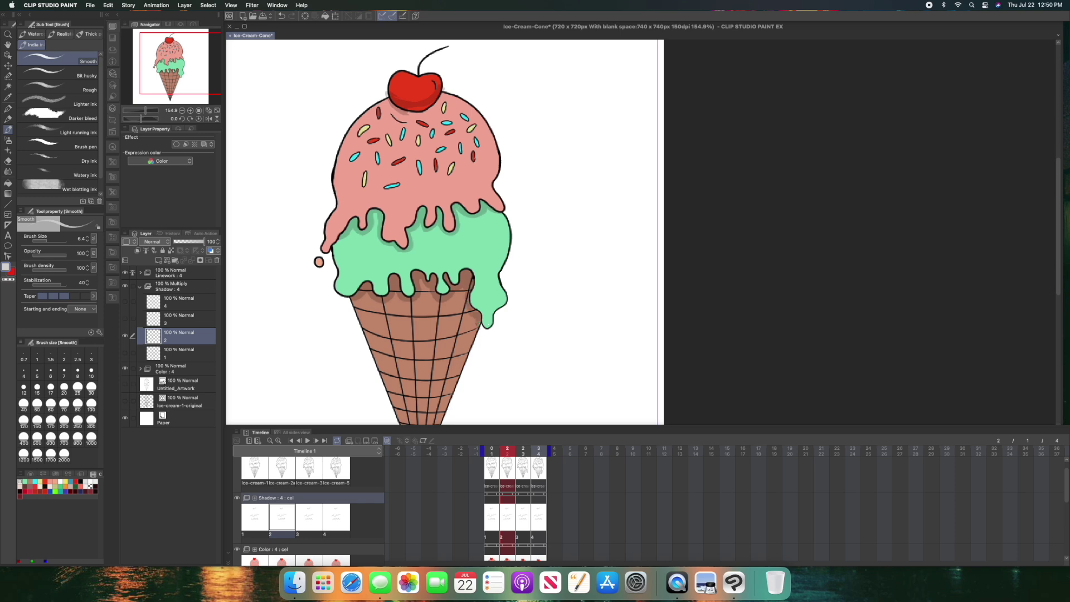
click(154, 318)
key(e)
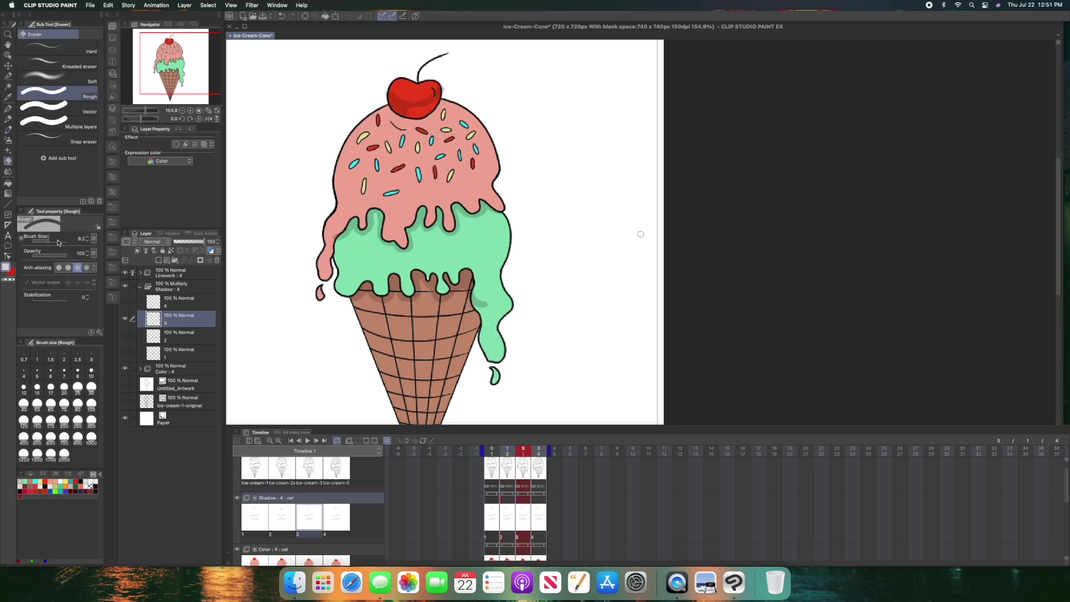
key(b)
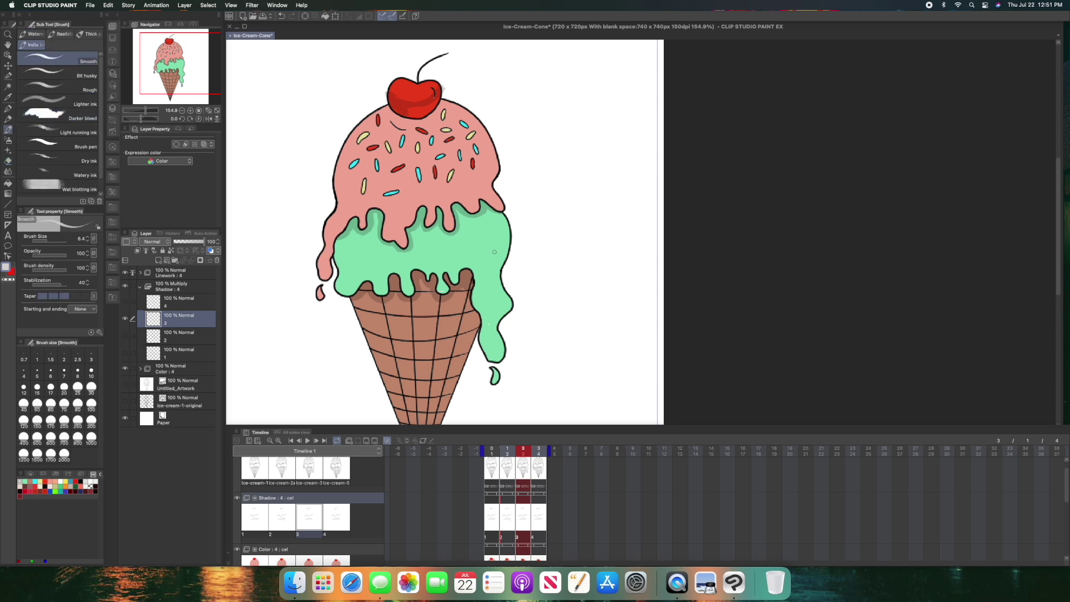
key(period)
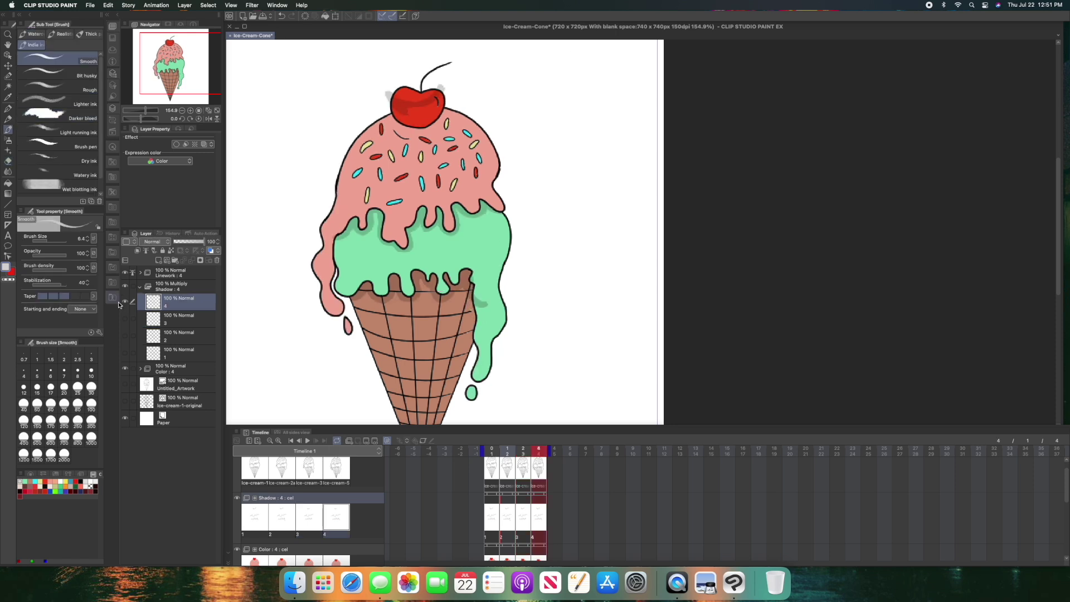
key(e)
key(b)
- Erase the misaligned cherry shading in Shadow cel 2 and repaint the shadow beneath the cherry on the strawberry scoop
click(168, 322)
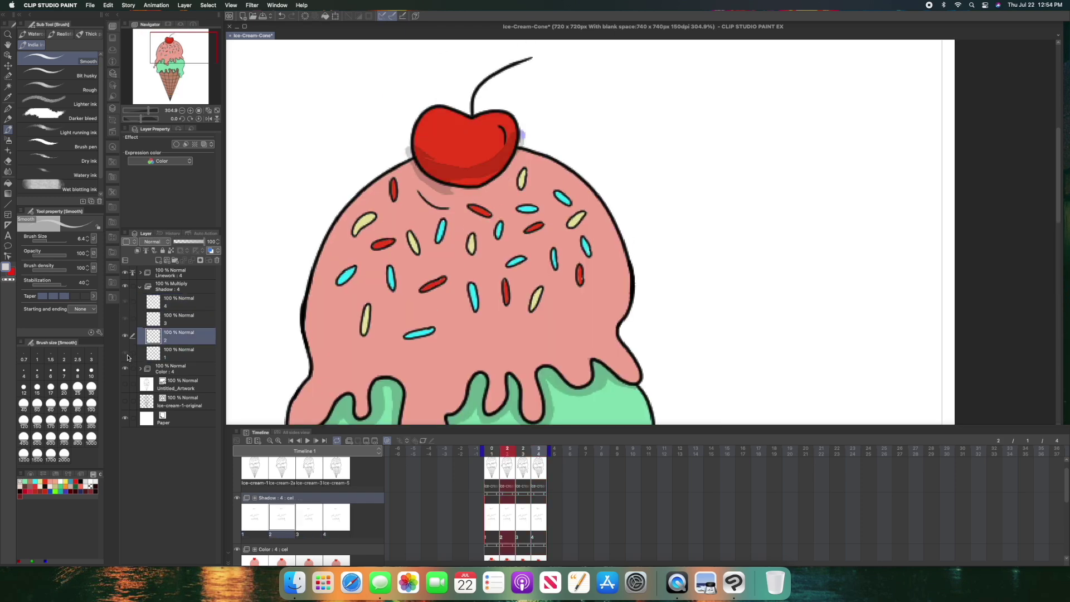
key(e)
key(b)
drag(415, 167, 440, 201)
drag(518, 154, 452, 192)
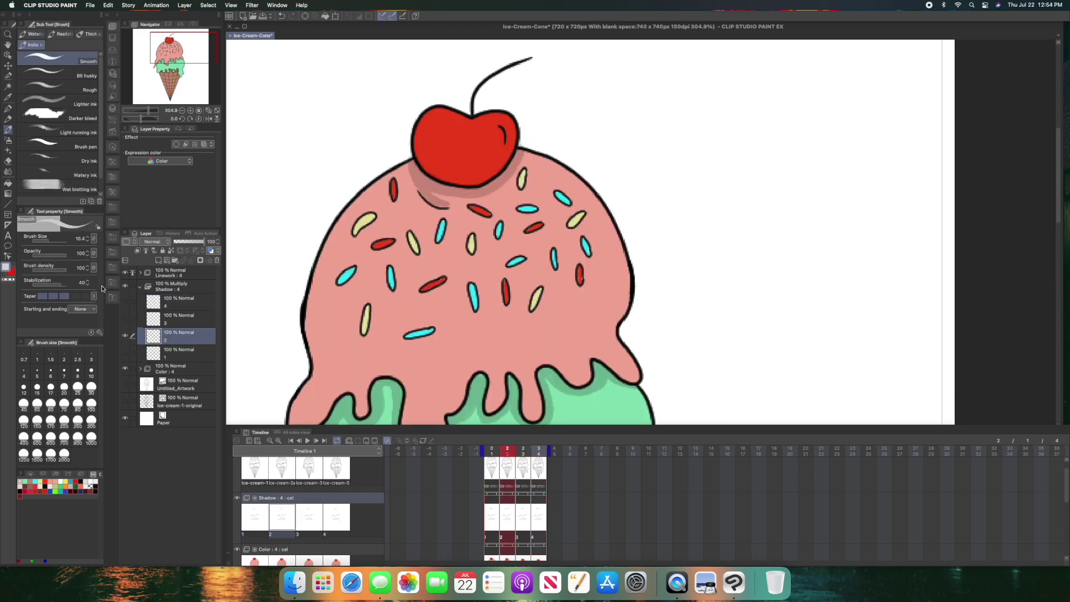
- Erase the old cherry shadow in Shadow cel 3 and repaint it along the underside of frame 3's cherry
key(period)
key(e)
key(b)
mouse_move(518, 168)
mouse_down()
mouse_move(429, 206)
mouse_move(449, 237)
mouse_move(524, 185)
mouse_move(419, 209)
mouse_up()
- Erase the old cherry shadow in Shadow cel 4 and repaint it beneath the lowered cherry of frame 4
key(period)
key(e)
key(b)
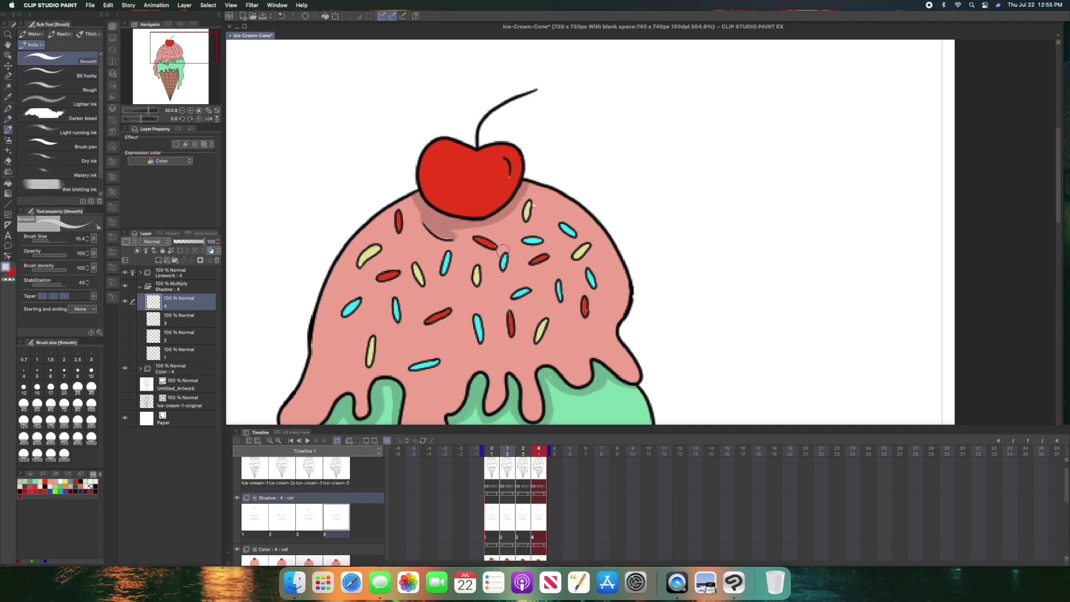
key(super+alt+0)
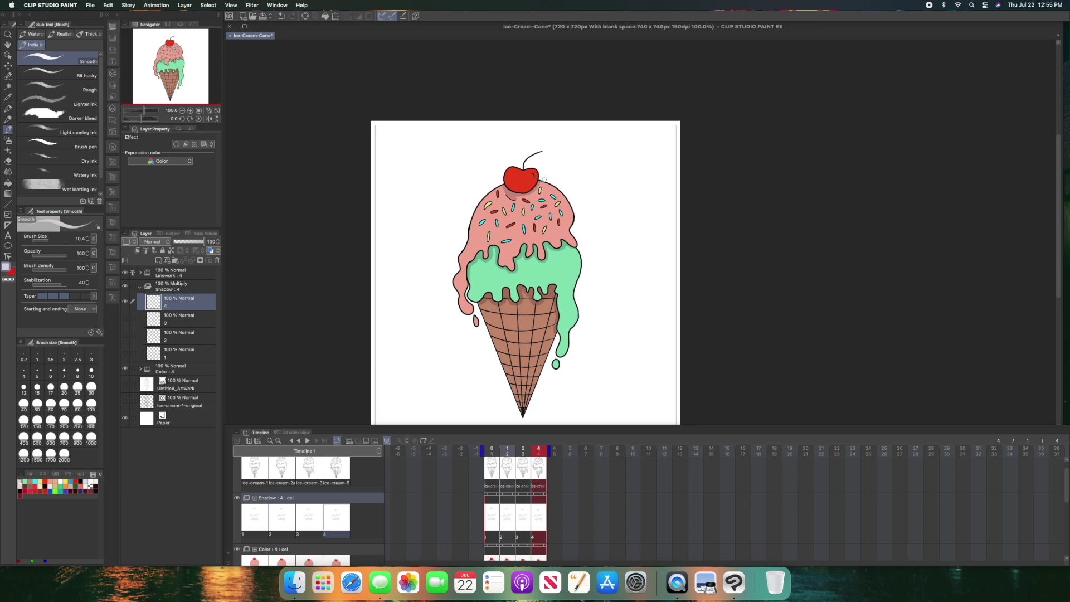
- Play back the shaded animation and check linework frames 3, 2 and 1 on the timeline
click(307, 440)
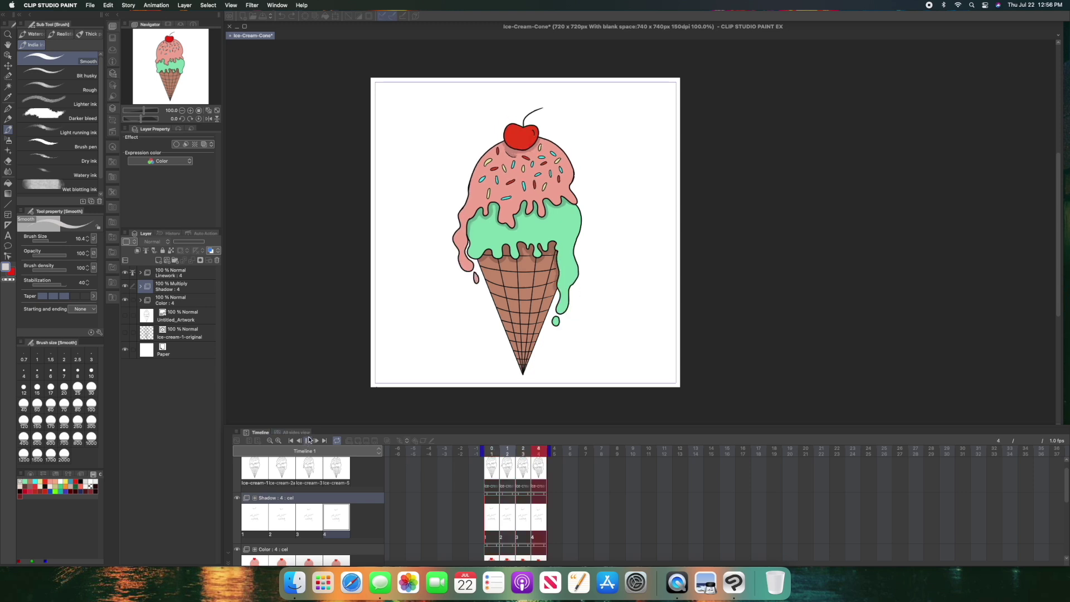
click(307, 440)
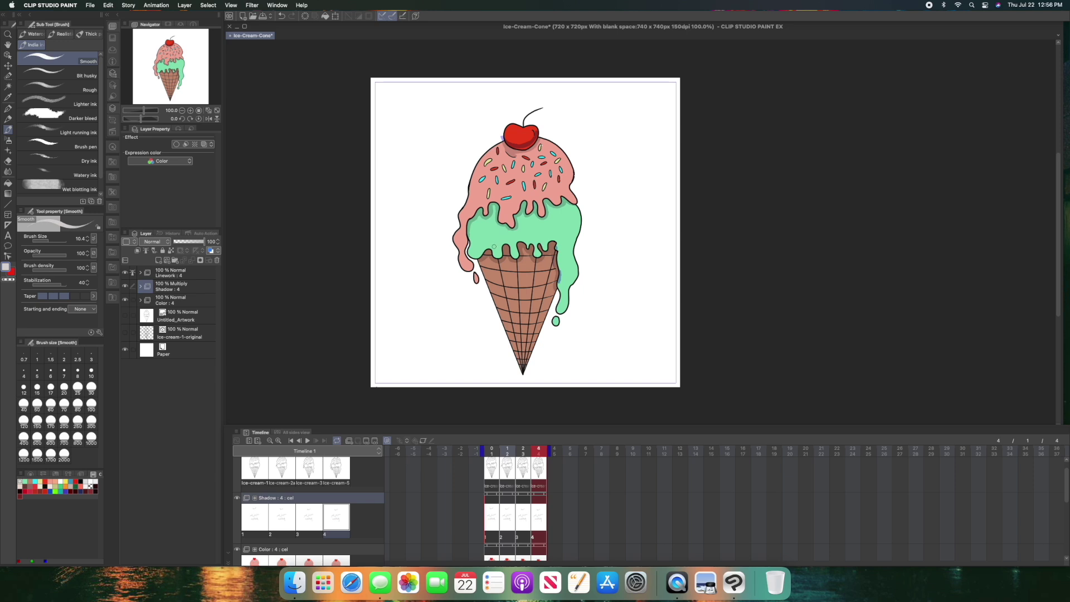
click(523, 477)
click(507, 478)
click(496, 480)
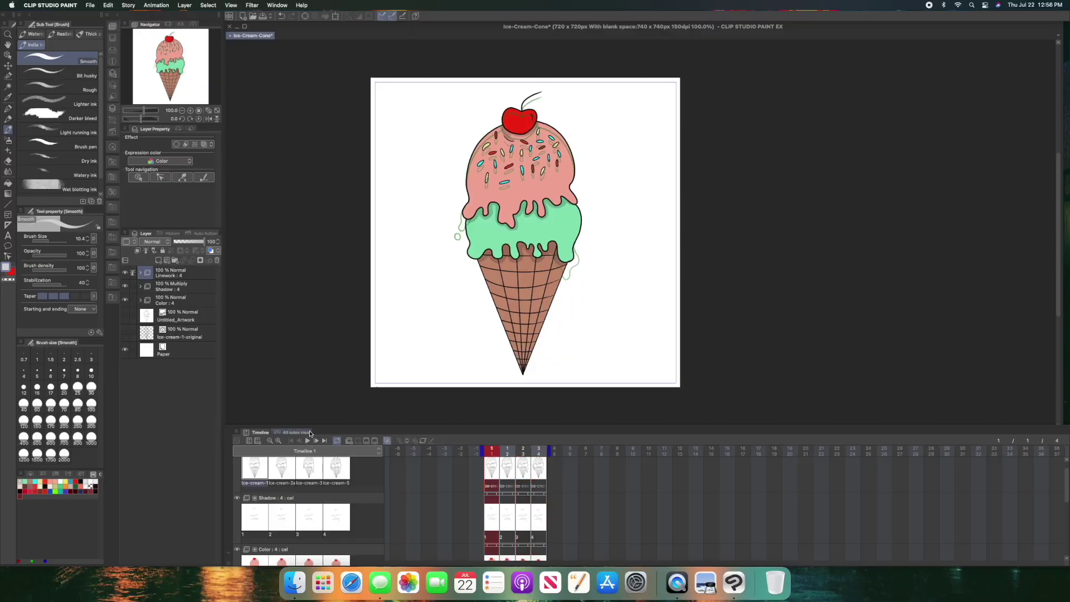
- Start exporting the animation as an animated GIF and save it as Ice-Cream-Cone in the YT-TUT-GIF folder
click(91, 5)
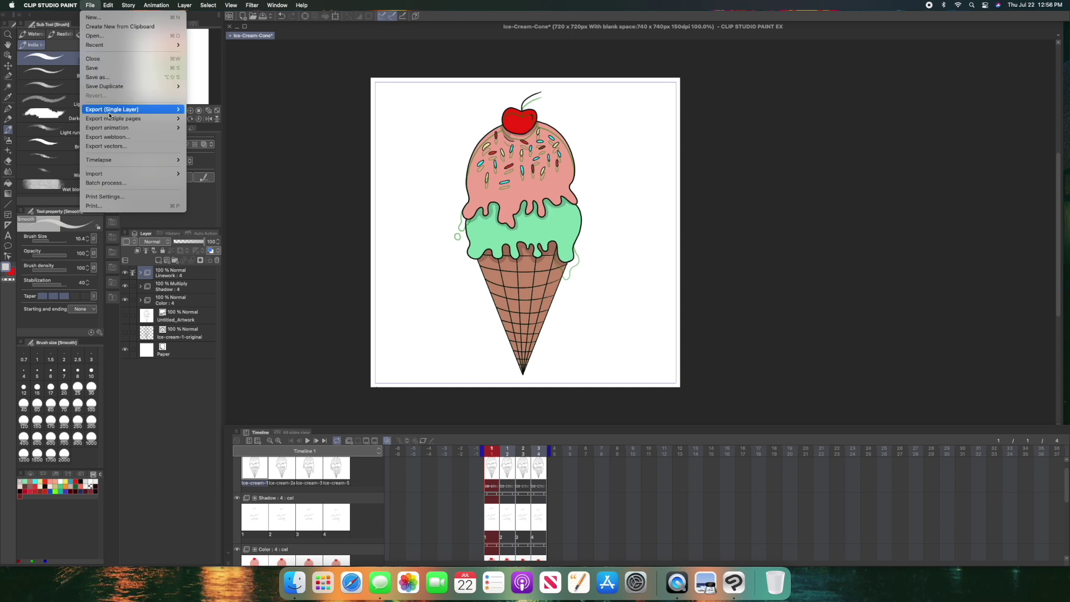
mouse_move(116, 129)
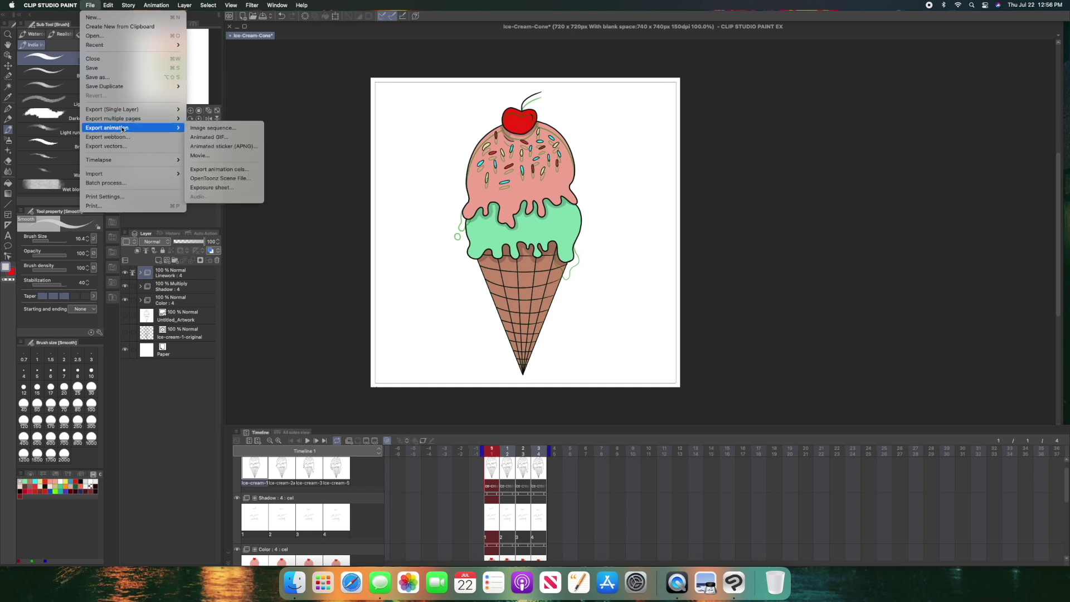
click(215, 137)
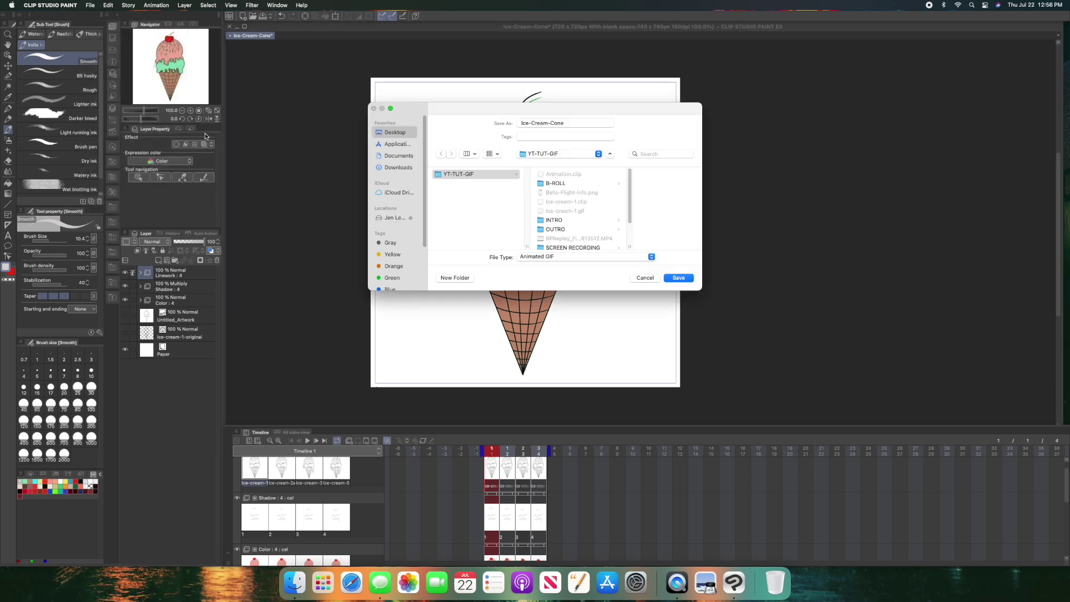
click(678, 278)
- Set the GIF export width to 720 px, enable dithering and complete the export
click(474, 256)
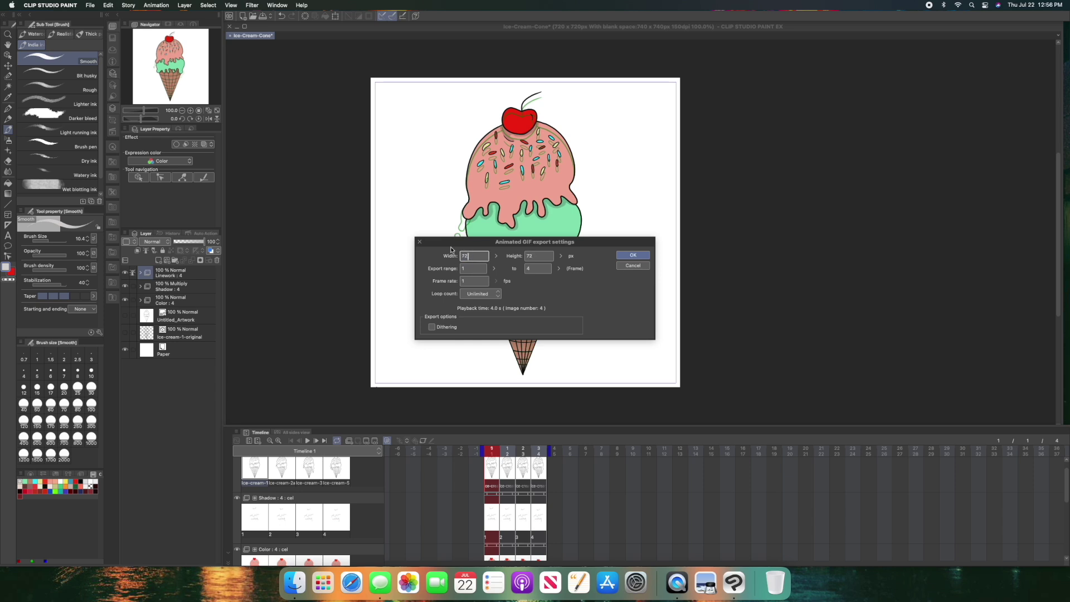
text(720)
click(540, 257)
click(432, 327)
click(631, 255)
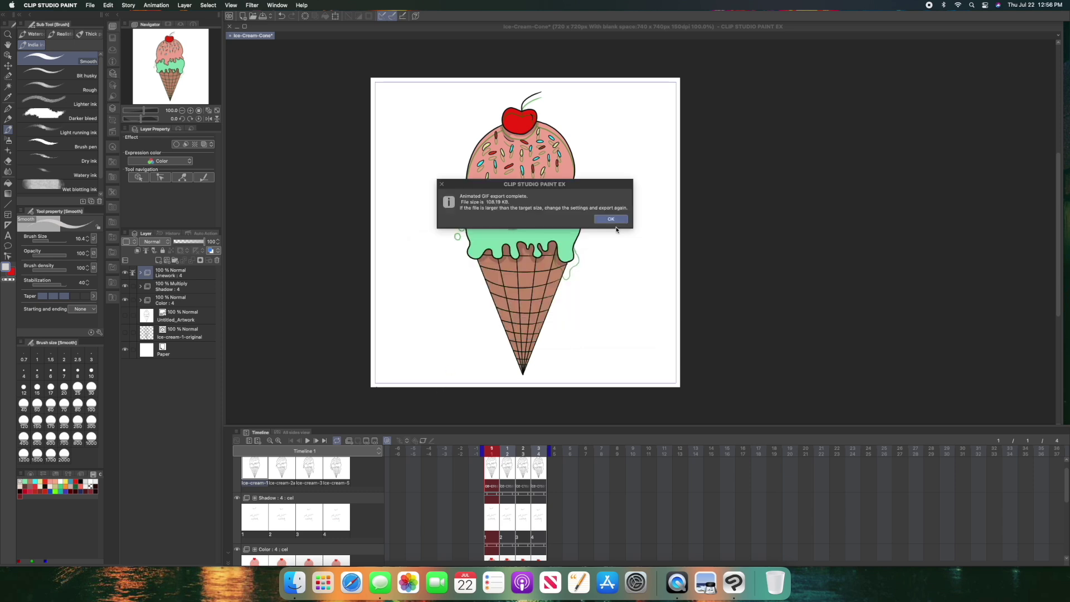
click(612, 219)
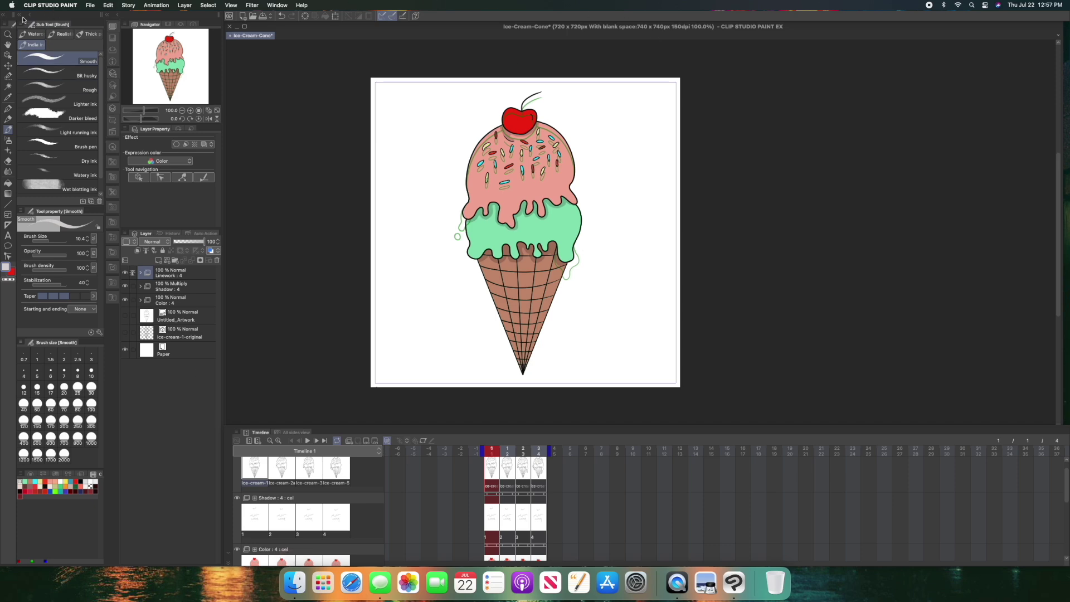
- Switch to Finder, sort the Desktop's YT-TUT-GIF folder by date modified and preview Ice-Cream-Cone.gif
click(295, 586)
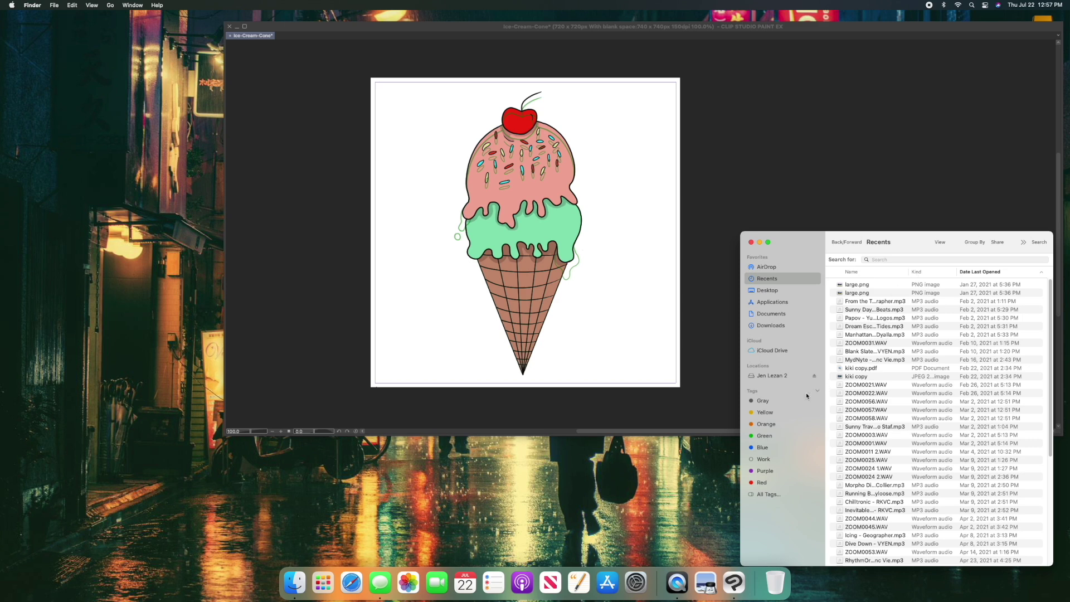
click(790, 295)
double_click(874, 273)
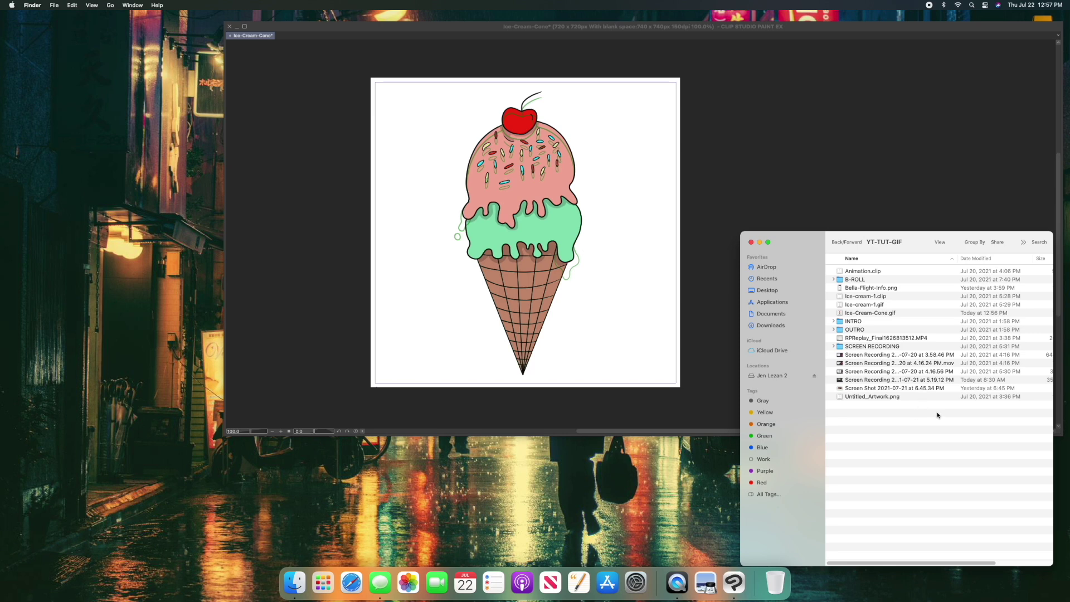
click(1002, 259)
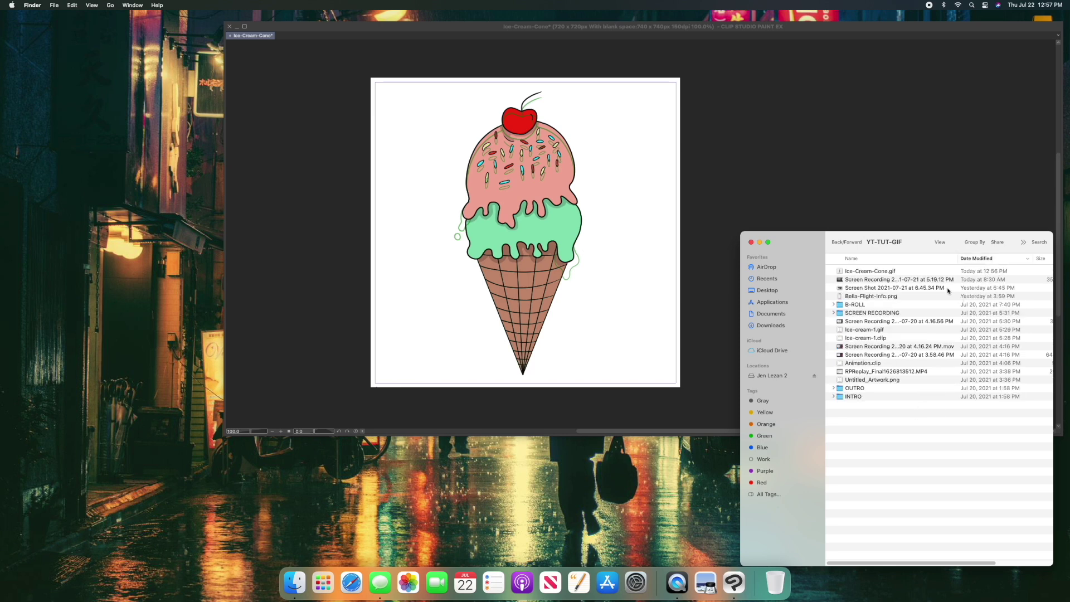
click(950, 272)
key(space)
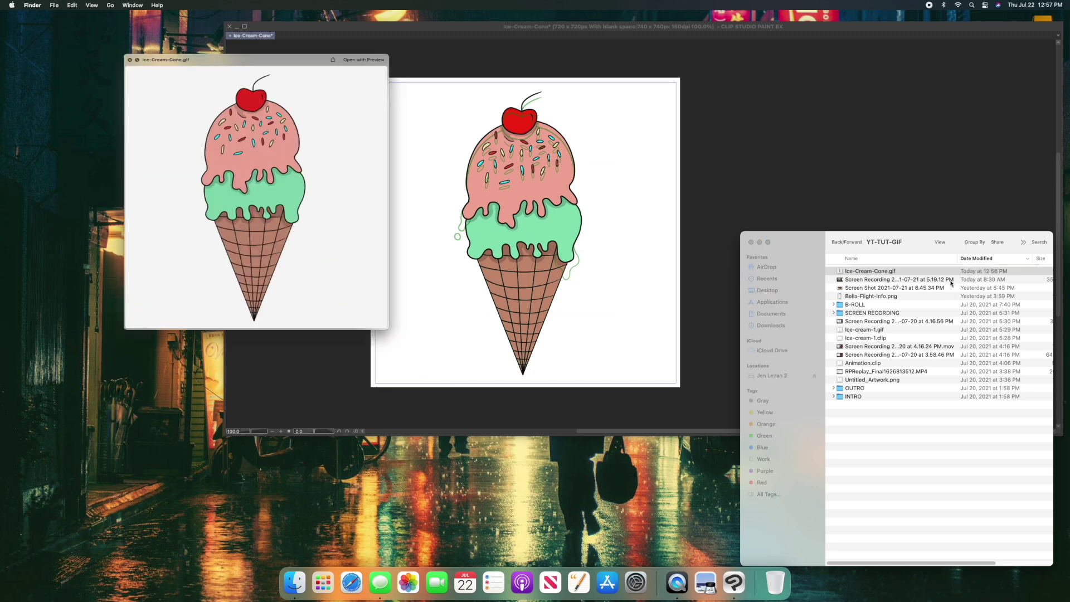